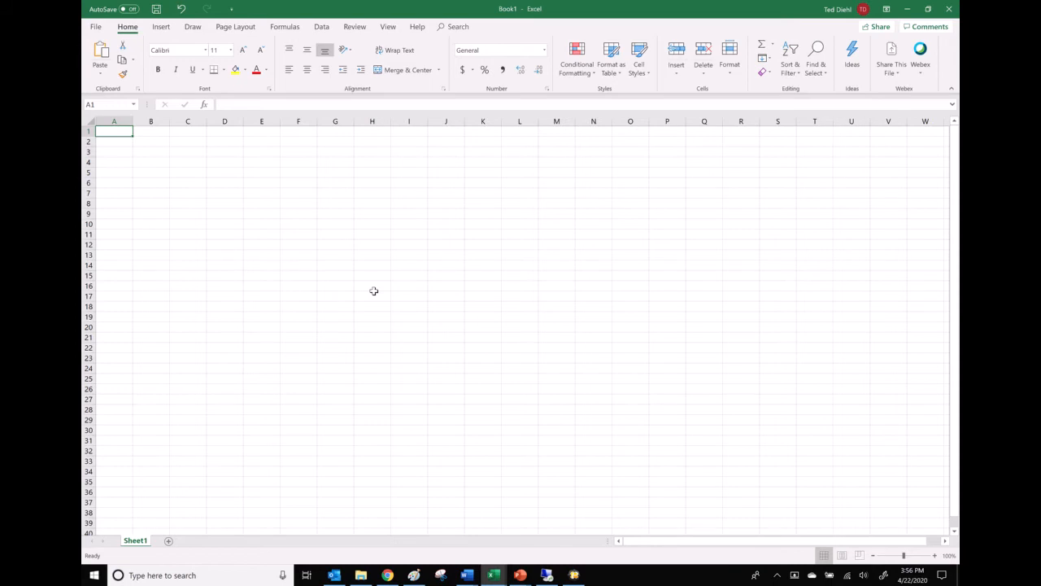
- Enter t as the first column heading in cell A1
text(t)
key(Tab)
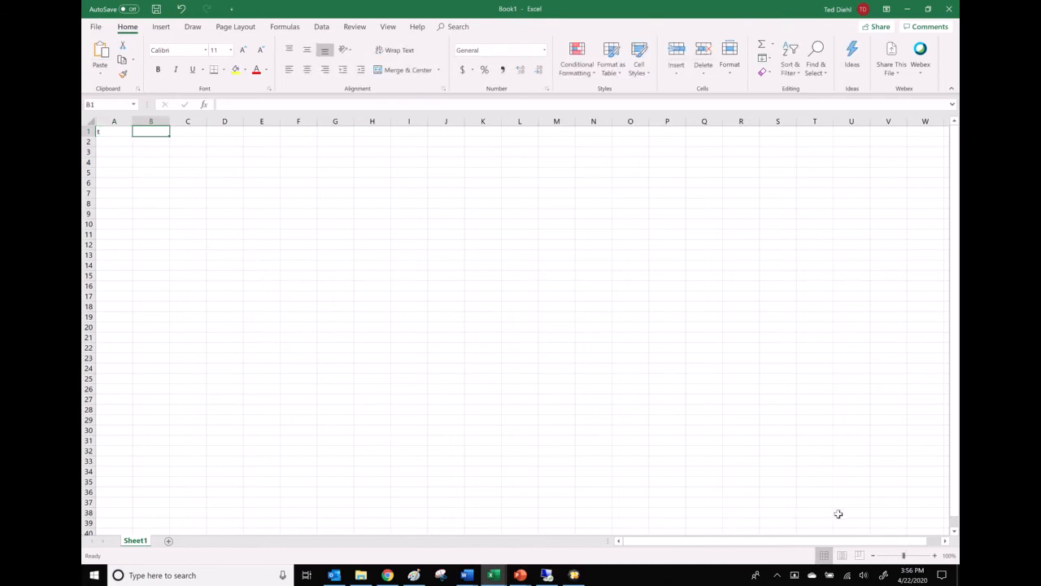
click(934, 555)
click(935, 555)
click(935, 555)
click(935, 555)
click(935, 556)
click(935, 556)
key(Left)
key(Right)
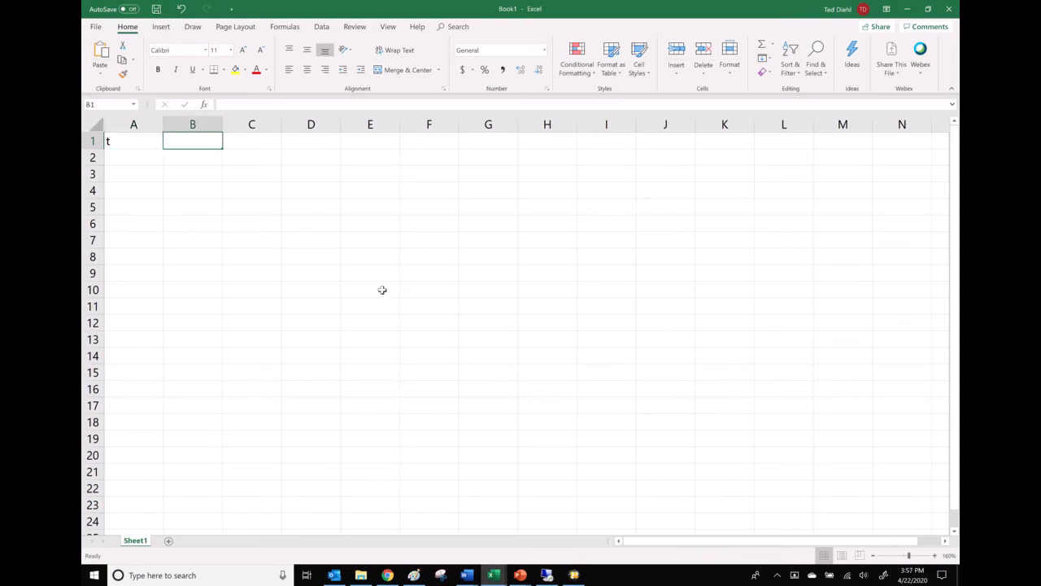
- Insert the Greek small letter theta (θ) symbol as the heading in cell B1
click(160, 26)
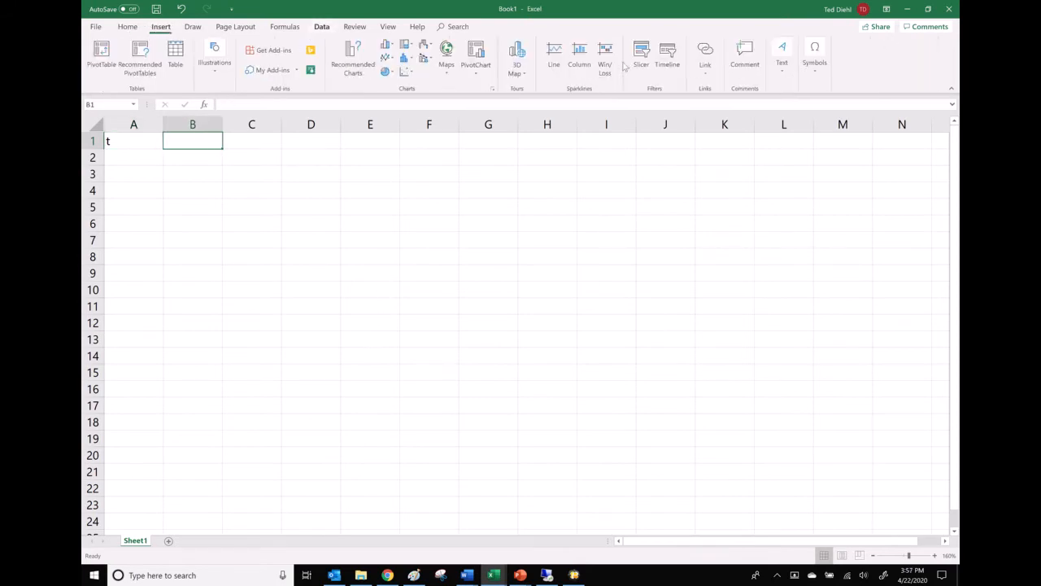
click(811, 65)
click(845, 113)
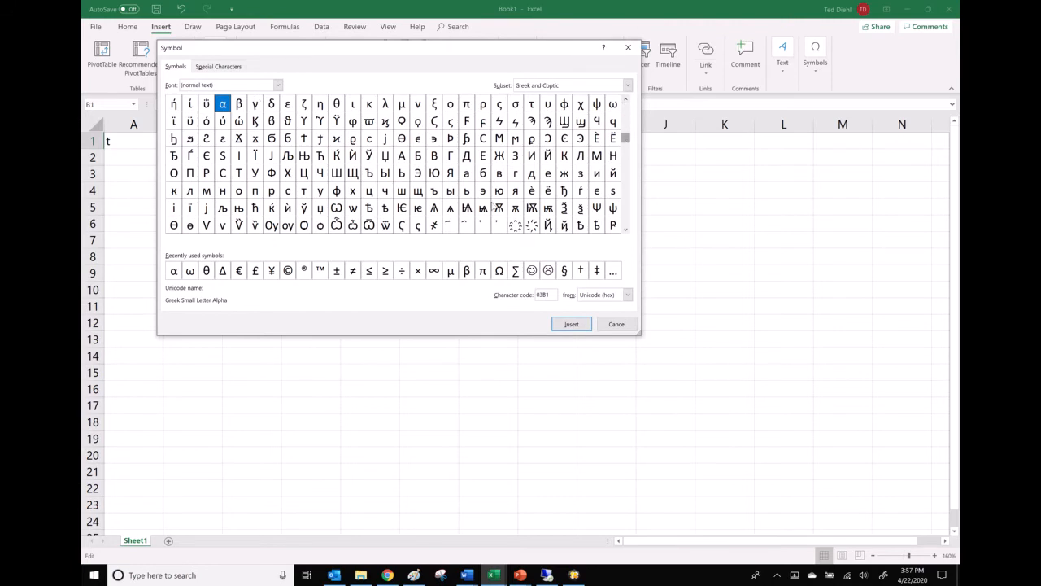
click(209, 275)
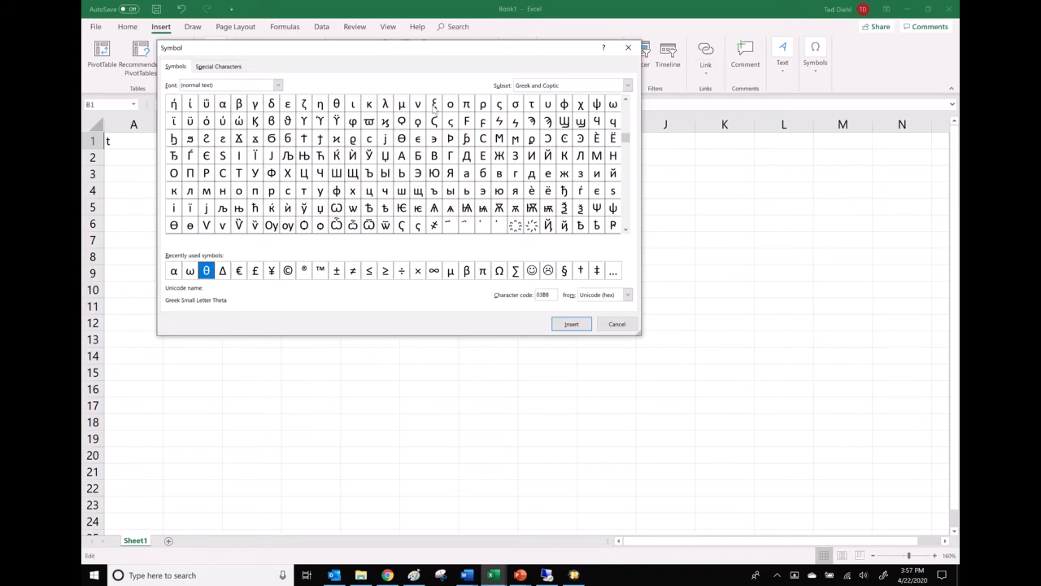
click(570, 323)
click(617, 324)
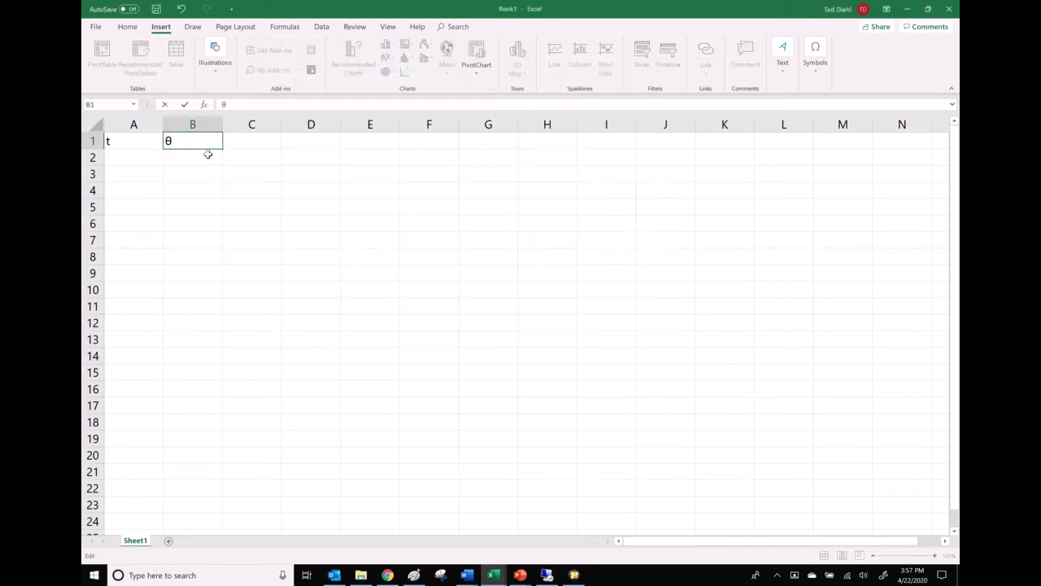
- Enter the headings s, v, a and j in cells C1 through F1
click(252, 141)
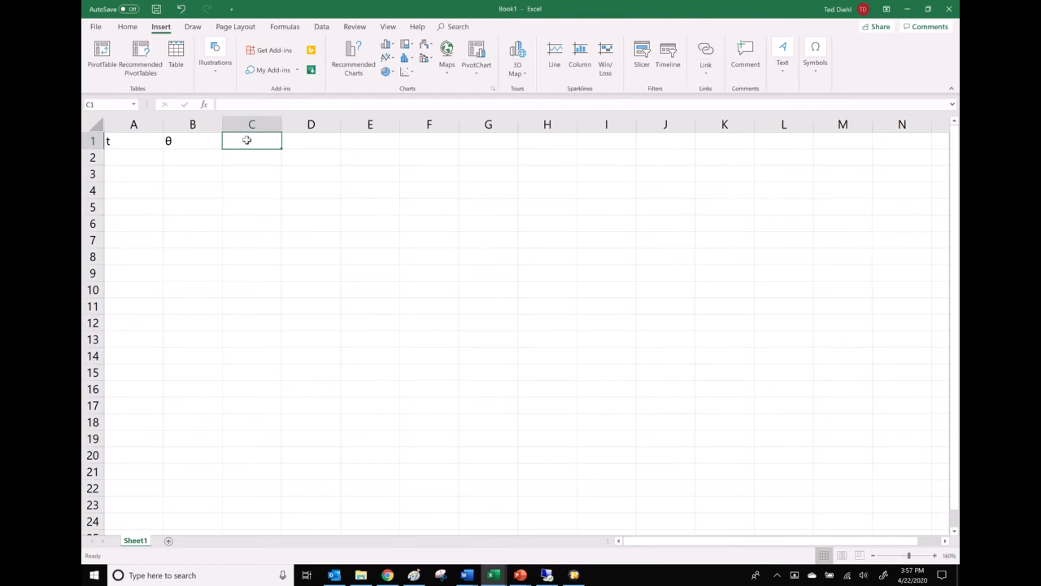
text(s)
key(Tab)
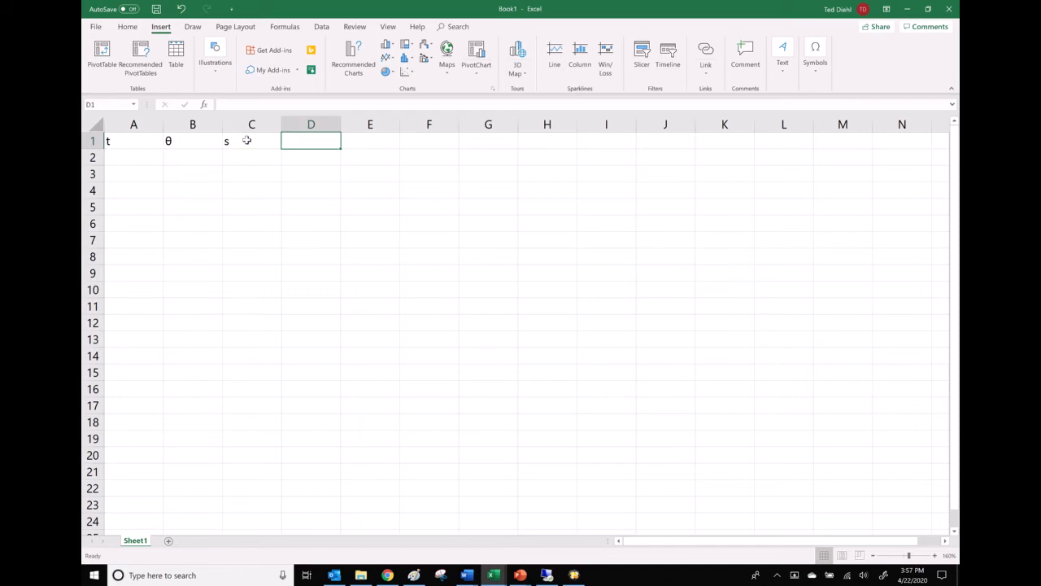
text(v)
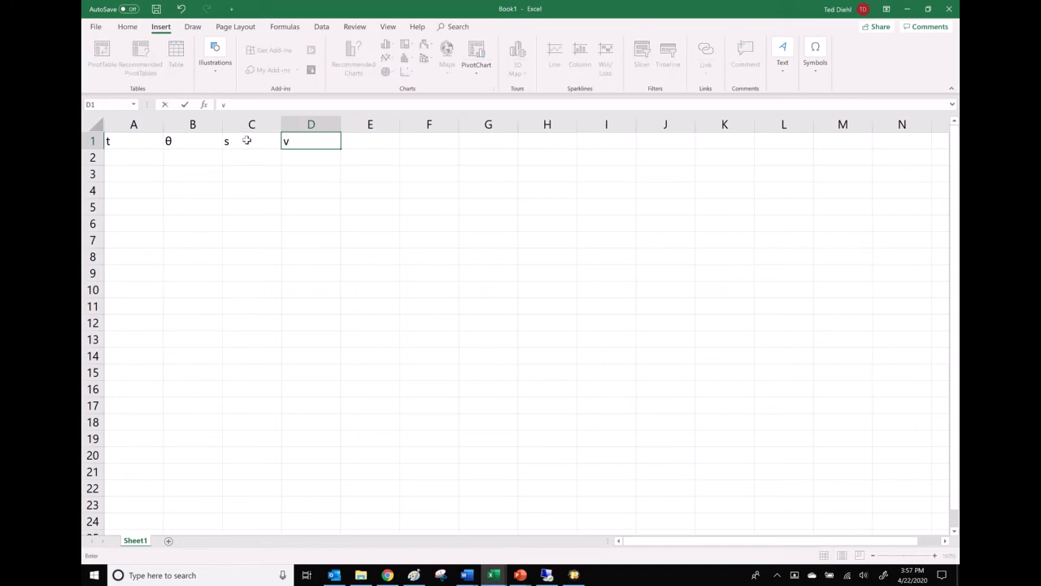
key(Tab)
text(a)
key(Tab)
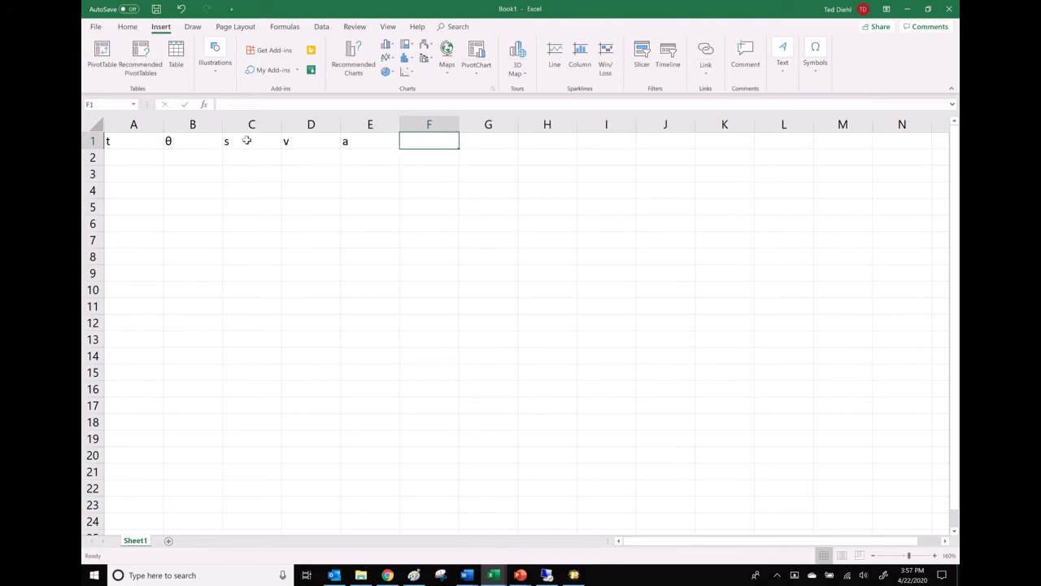
text(j)
key(Tab)
- Center the headings in cells A1:F1 horizontally
drag(122, 140, 443, 140)
click(128, 26)
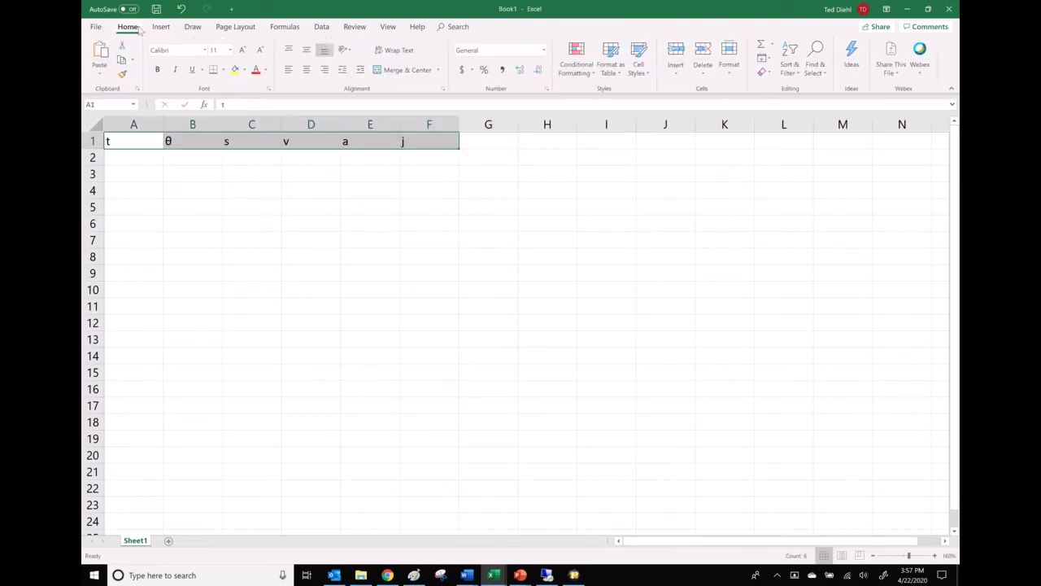
click(307, 70)
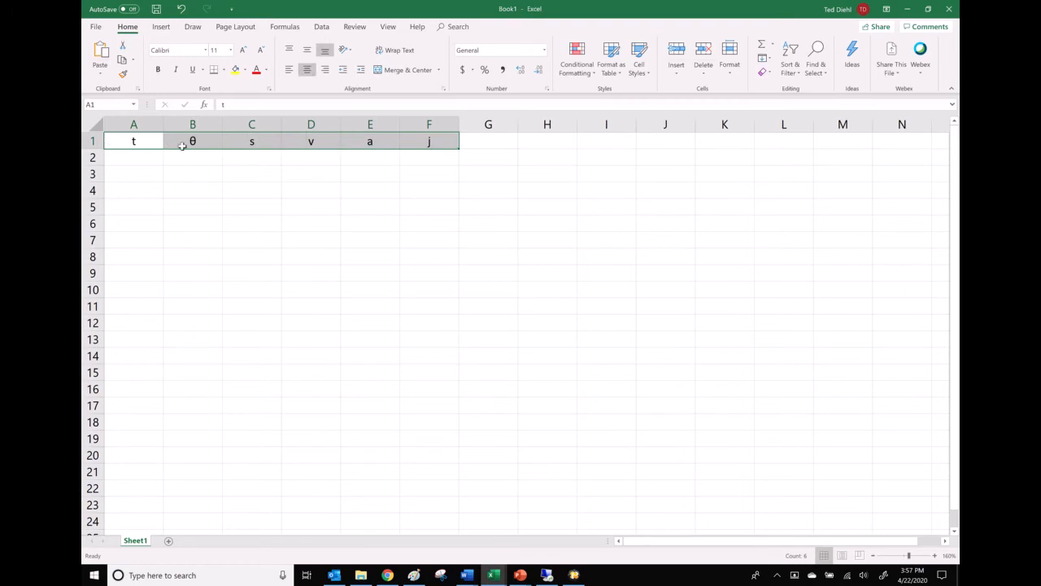
- Fill the θ column from B2 to B74 with angles from 0 to 360 in increments of 5
click(125, 157)
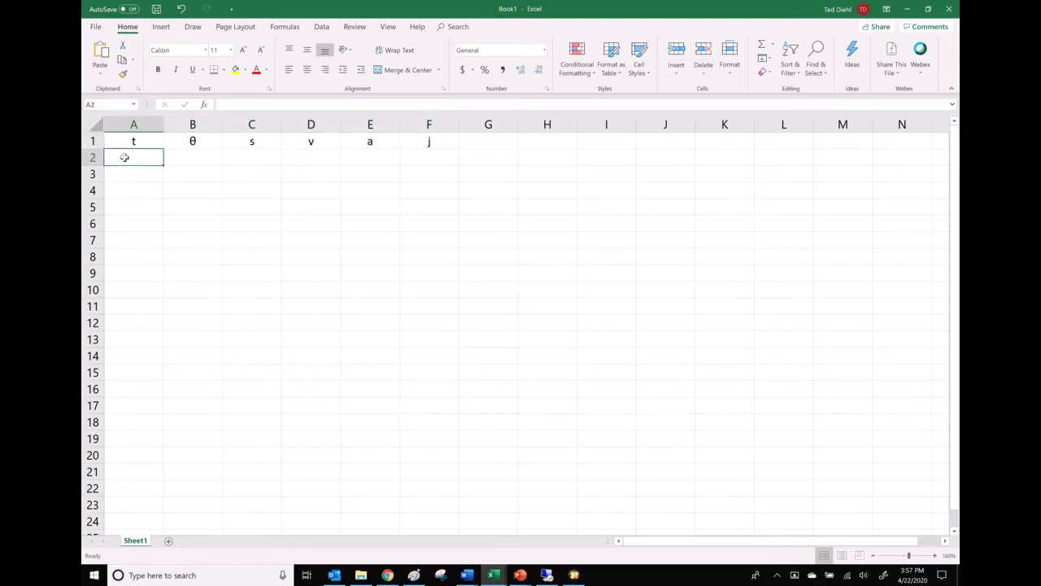
click(197, 158)
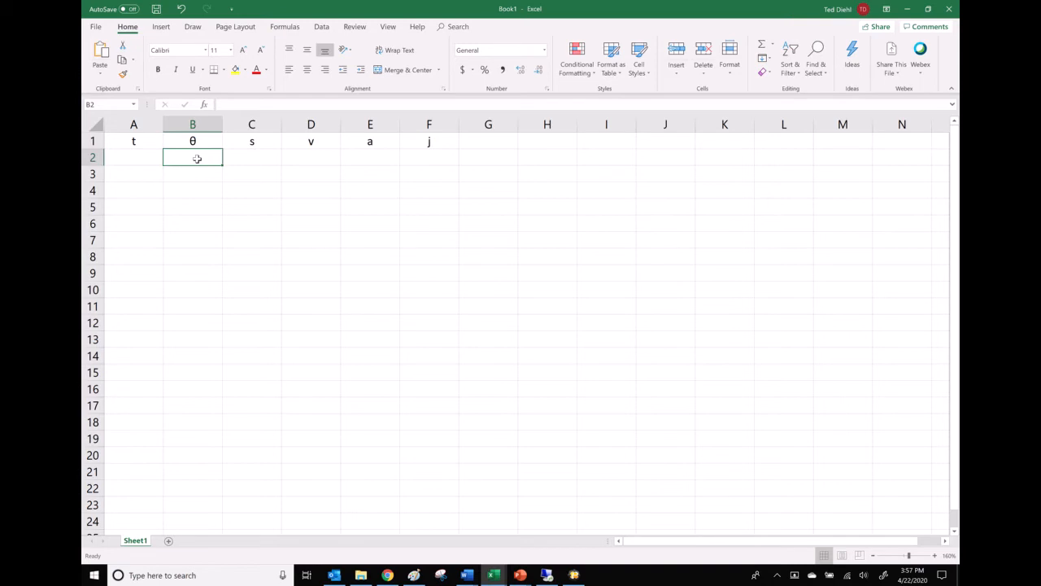
text(0)
key(Return)
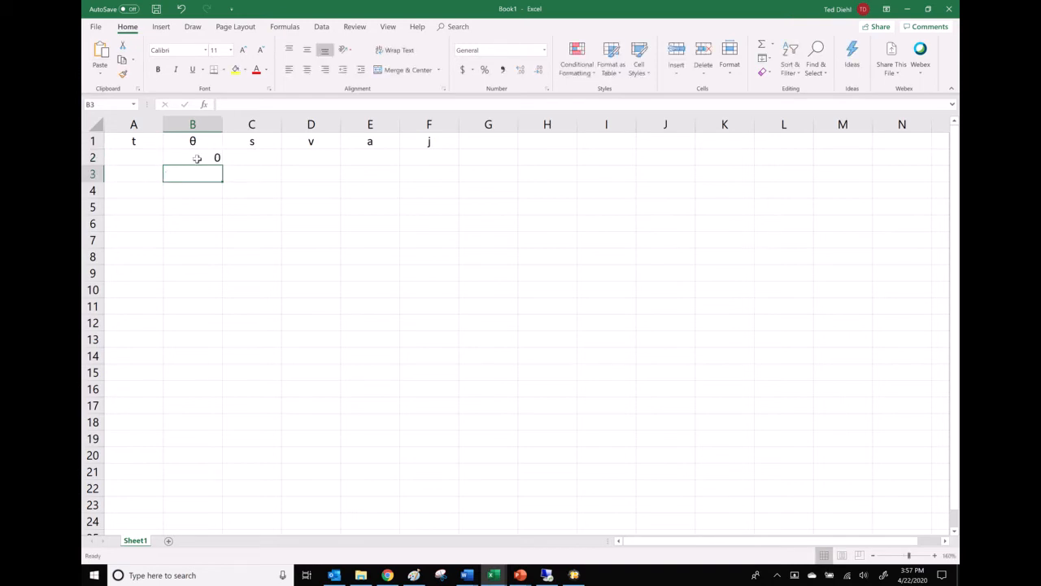
text(5)
key(Return)
text(10)
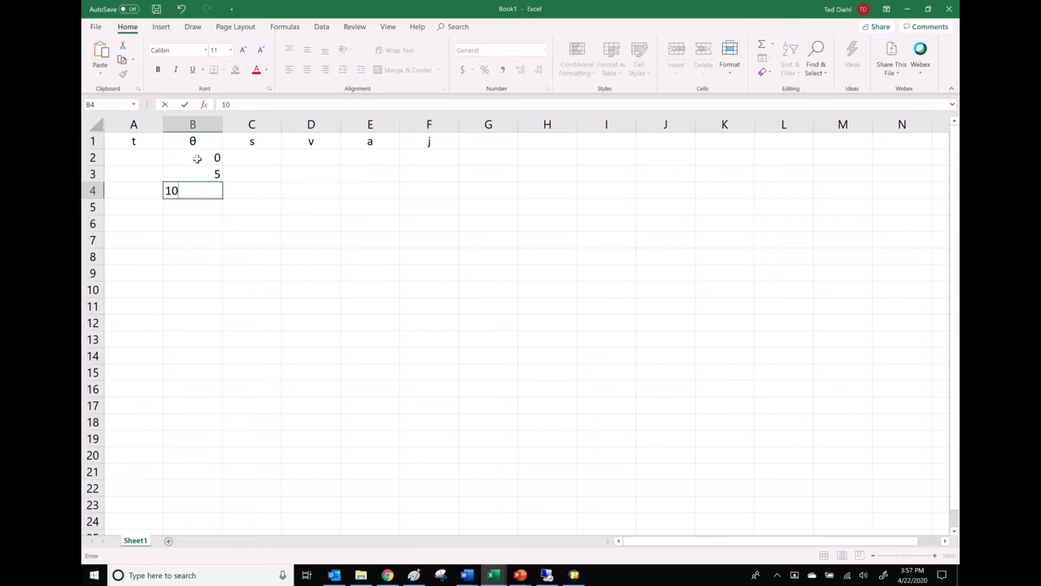
key(Return)
drag(195, 154, 200, 355)
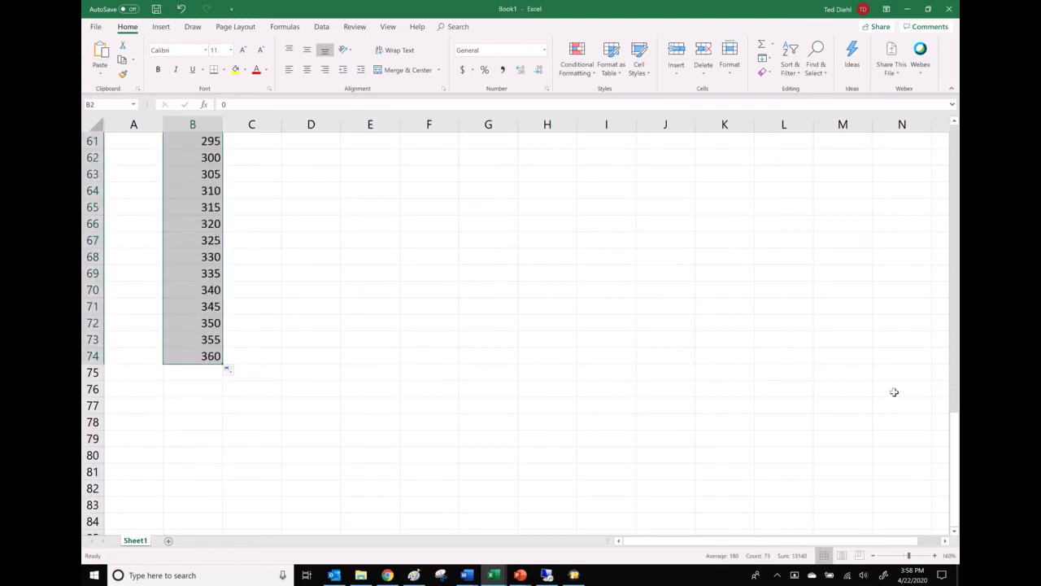
- Enter =B2/360 in A2 and fill the formula down the t column alongside all θ values
drag(955, 409, 955, 182)
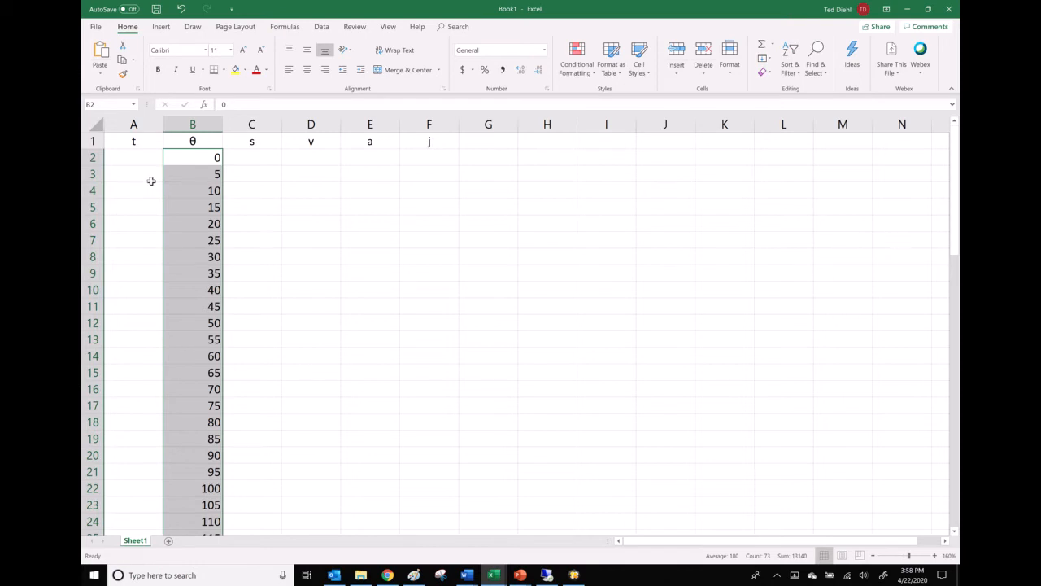
click(140, 158)
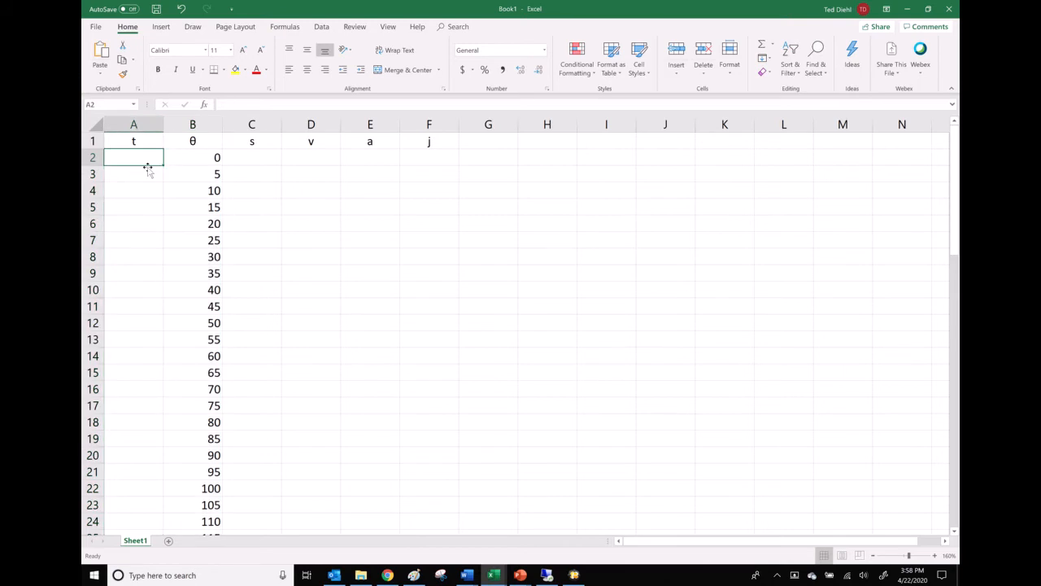
text(=)
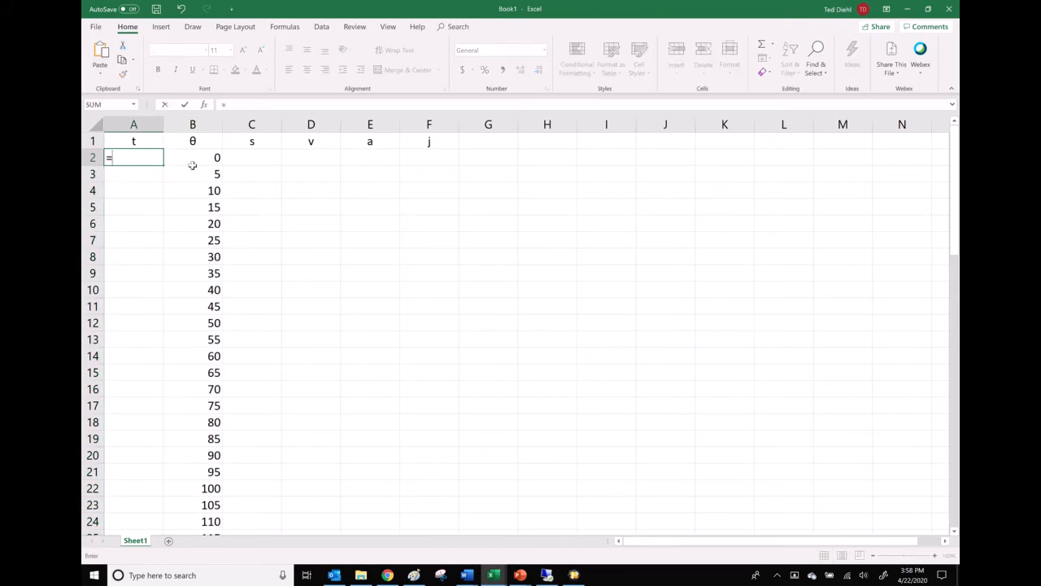
click(197, 158)
text(/)
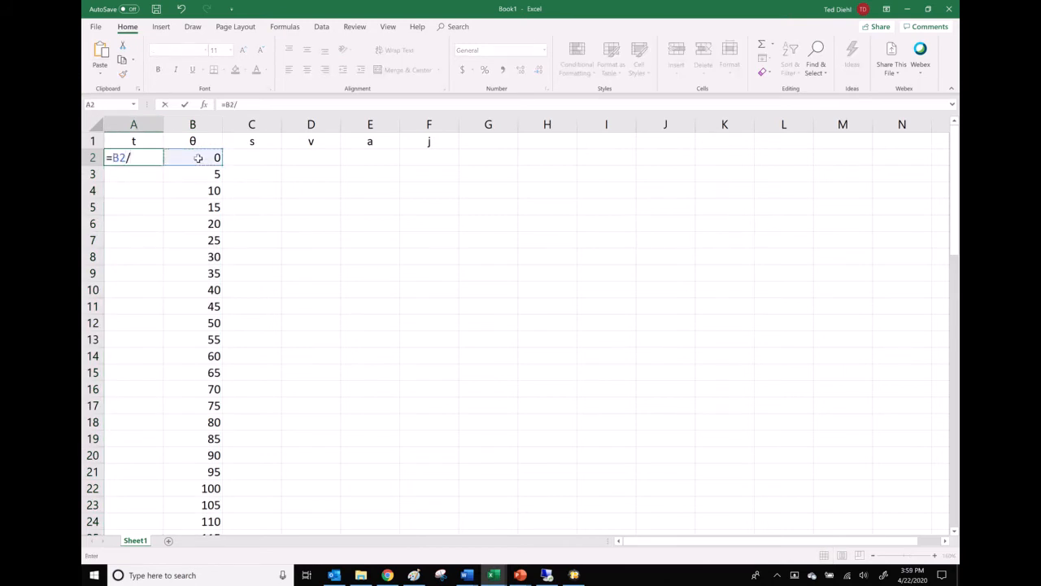
text(360)
key(Return)
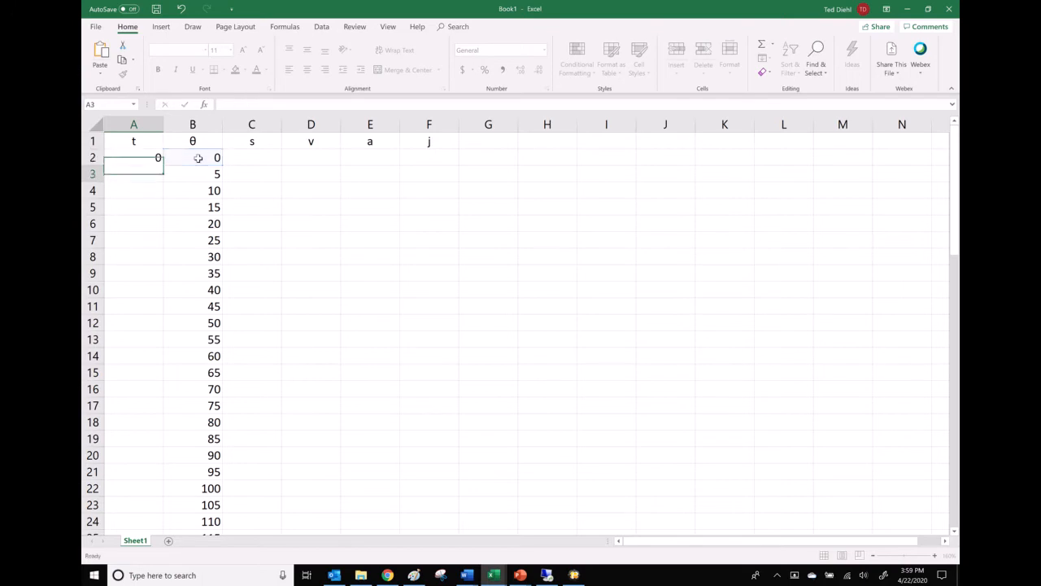
click(138, 157)
double_click(163, 166)
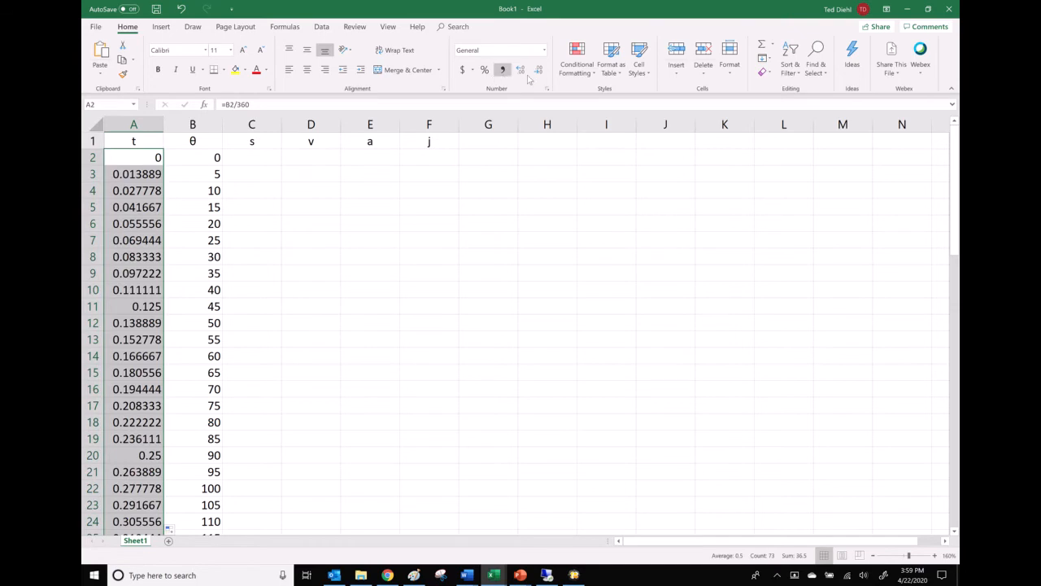
- Format the t column's values to four decimal places
click(538, 72)
click(539, 72)
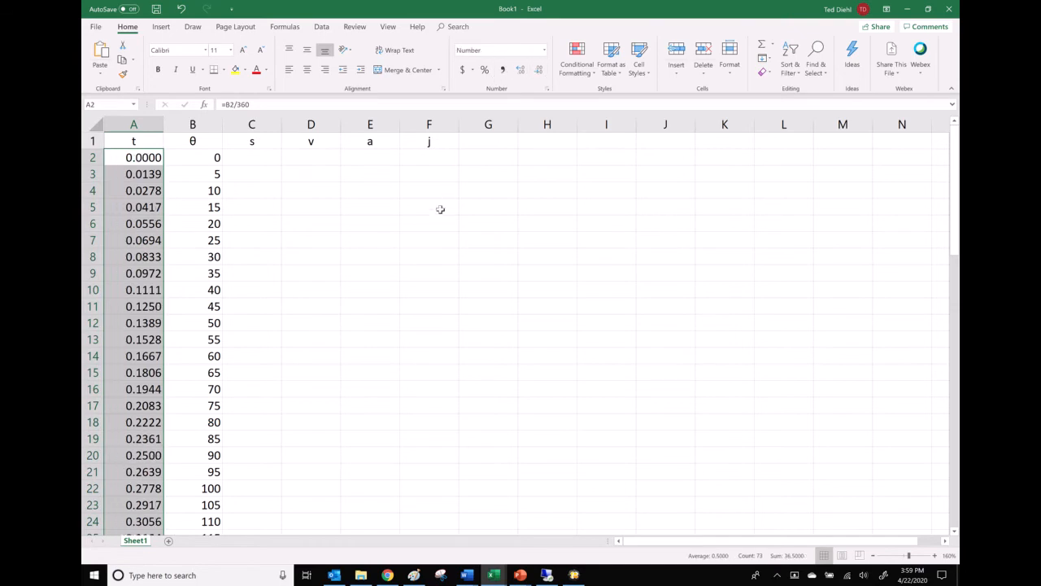
scroll(431, 228, down, 6)
scroll(428, 235, down, 20)
scroll(407, 241, up, 5)
scroll(211, 240, up, 20)
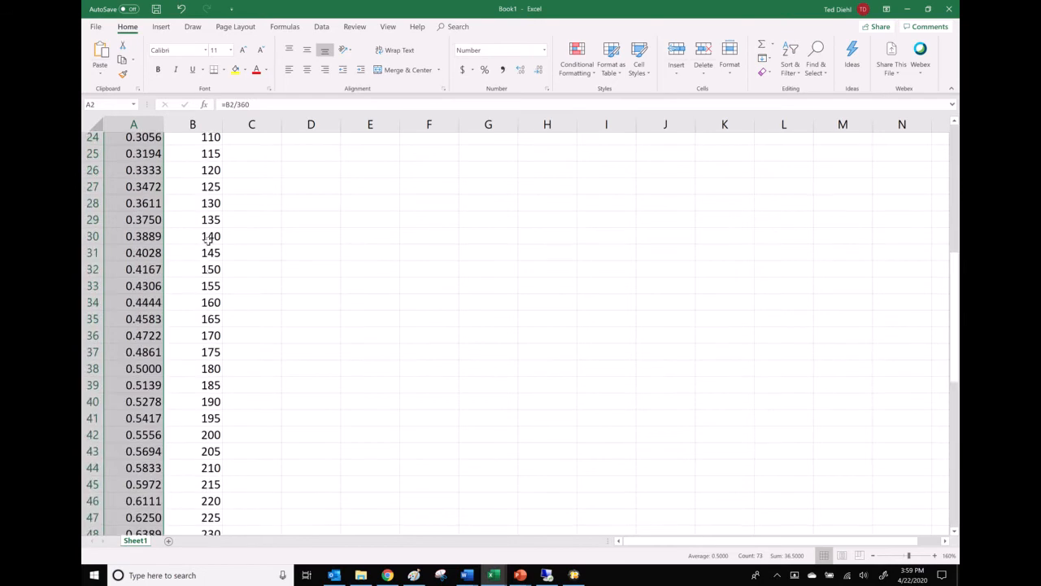
- Enter 0 in C2 and fill it down the s column to C19, the row for θ = 85
click(247, 158)
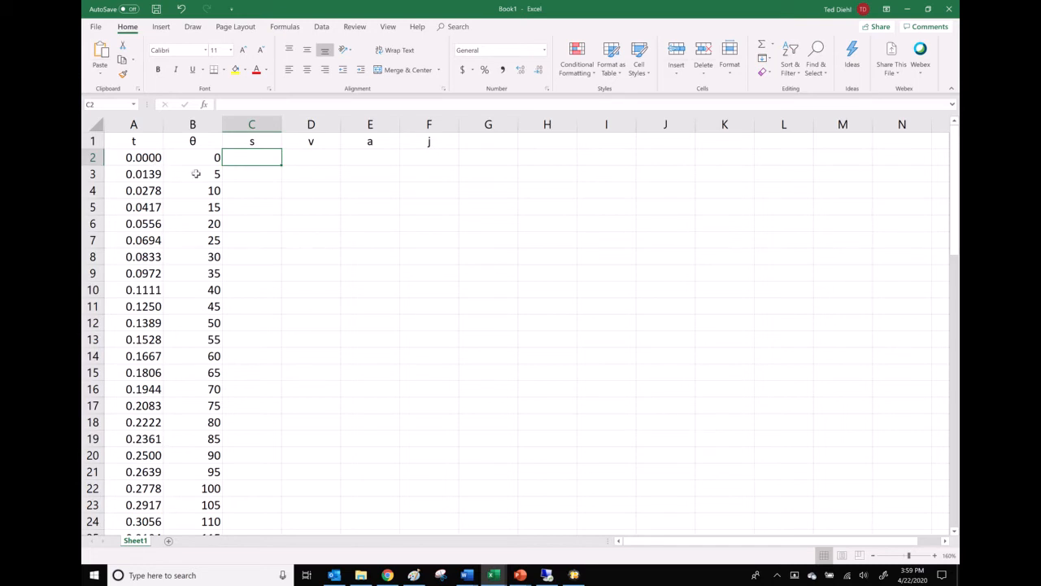
text(0)
key(Return)
click(276, 158)
drag(282, 165, 281, 174)
drag(280, 196, 258, 444)
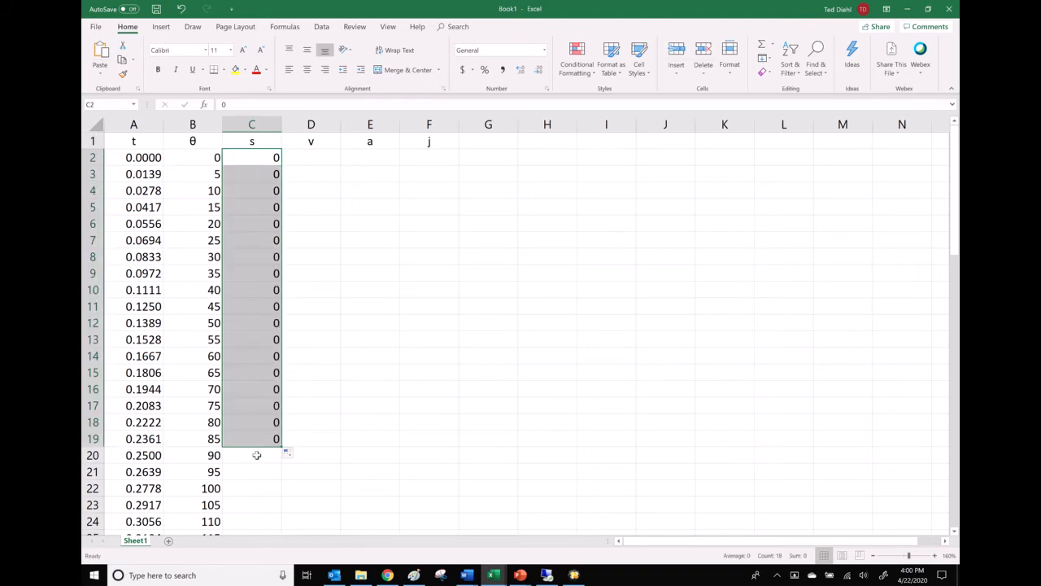
- Enter the formula =B20/90-1 in cell C20 of the s column
click(257, 455)
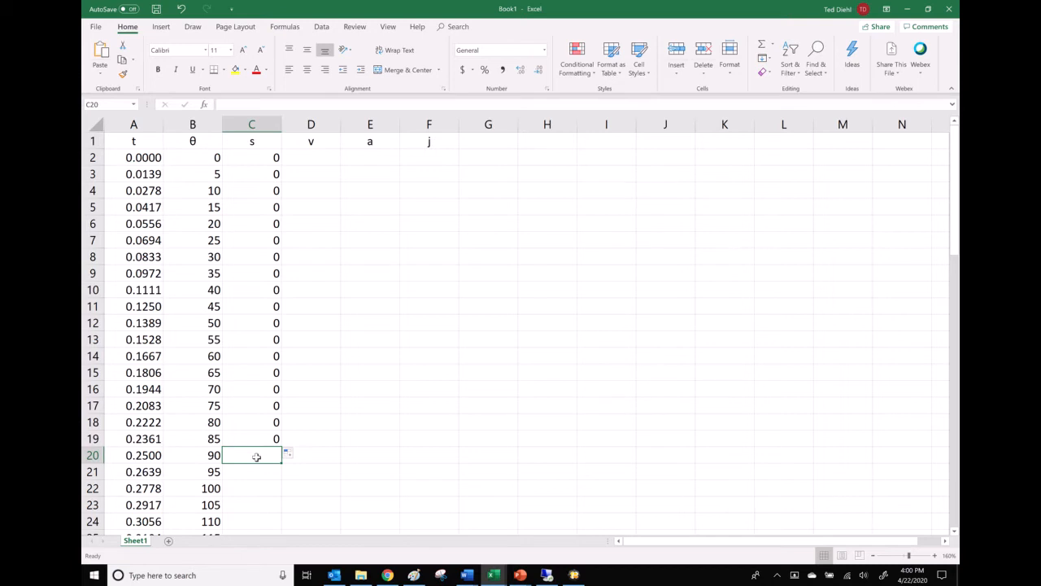
text(=)
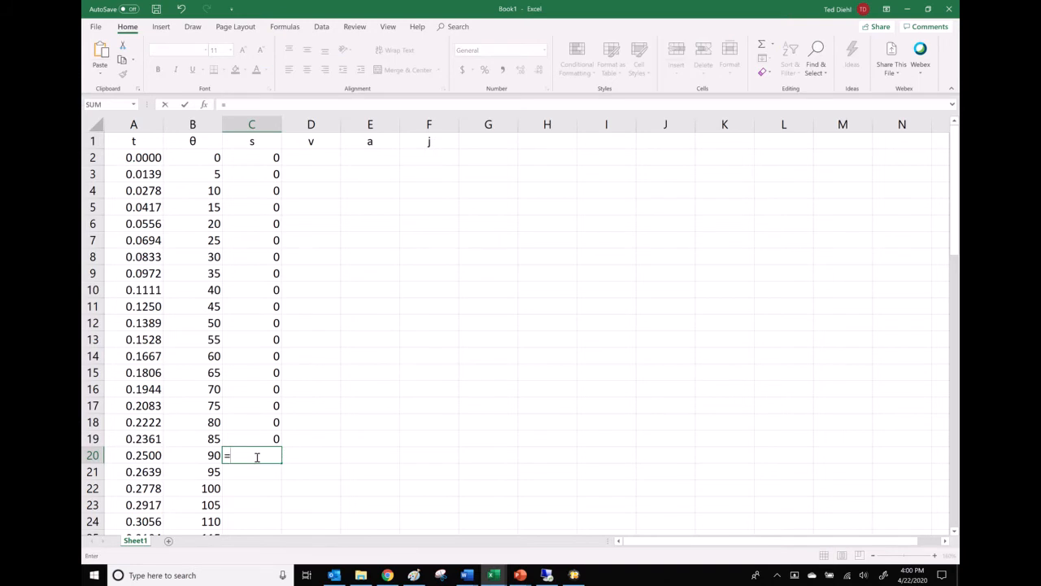
click(198, 458)
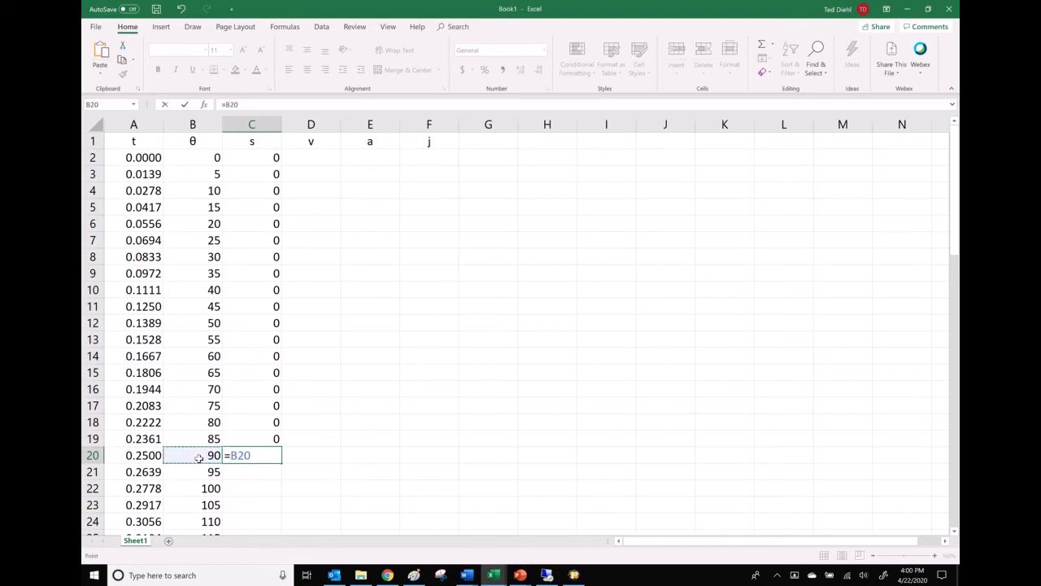
text(/90-1)
key(Return)
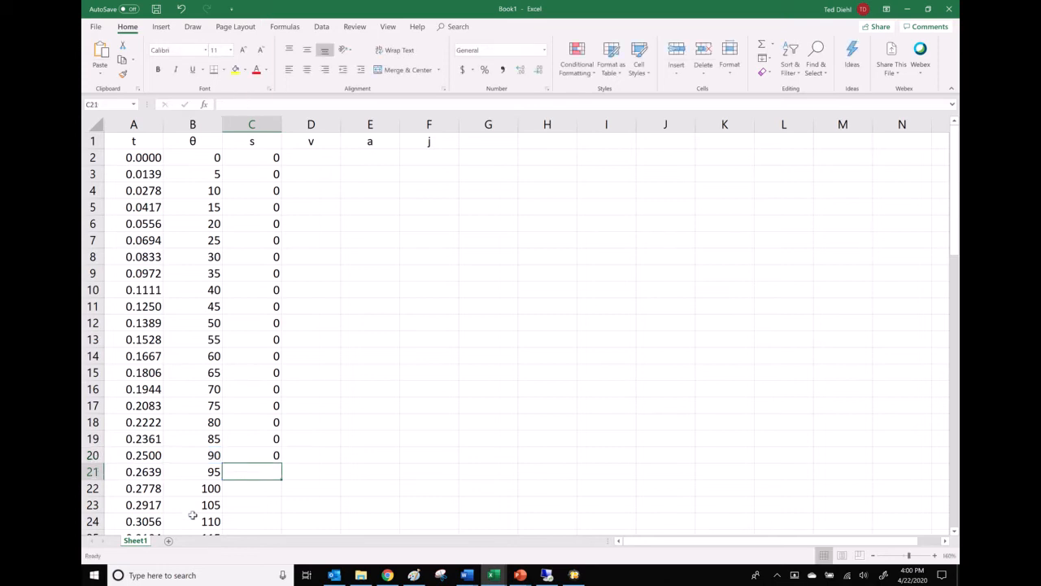
- Fill the C20 formula down the s column to C38, the row for θ = 180
click(267, 454)
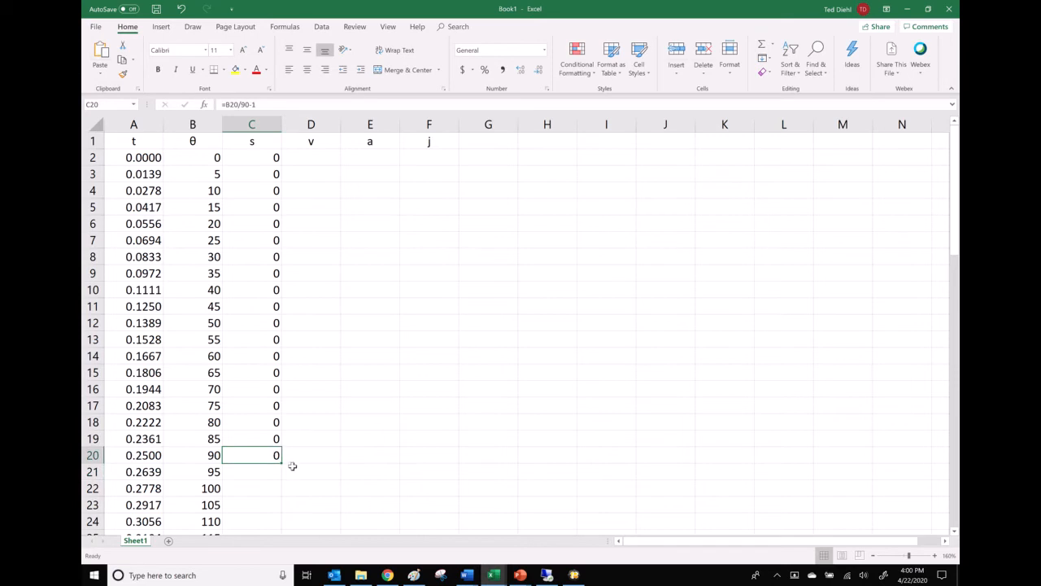
drag(282, 463, 281, 512)
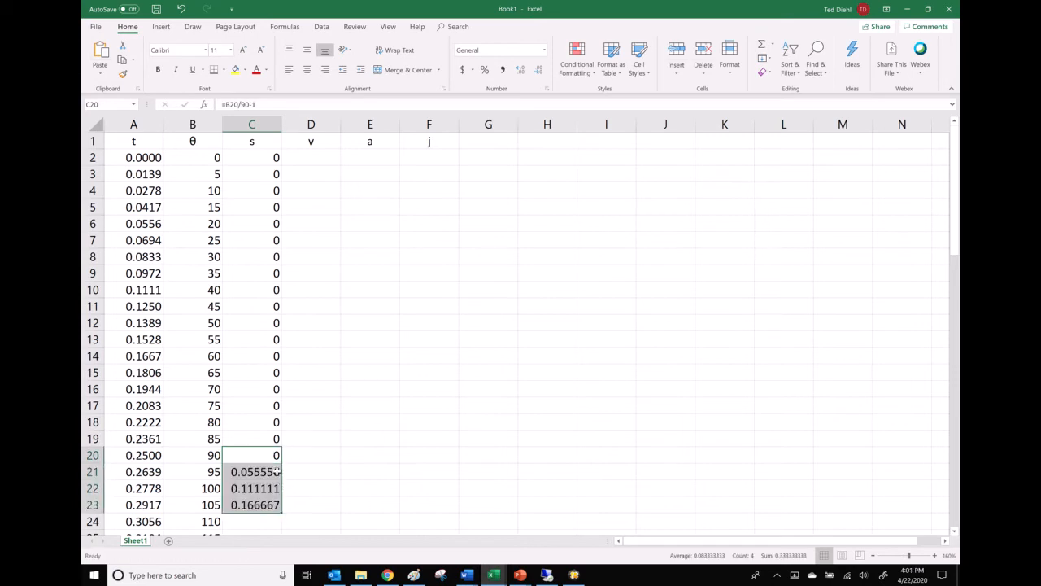
scroll(278, 456, down, 4)
drag(281, 314, 270, 483)
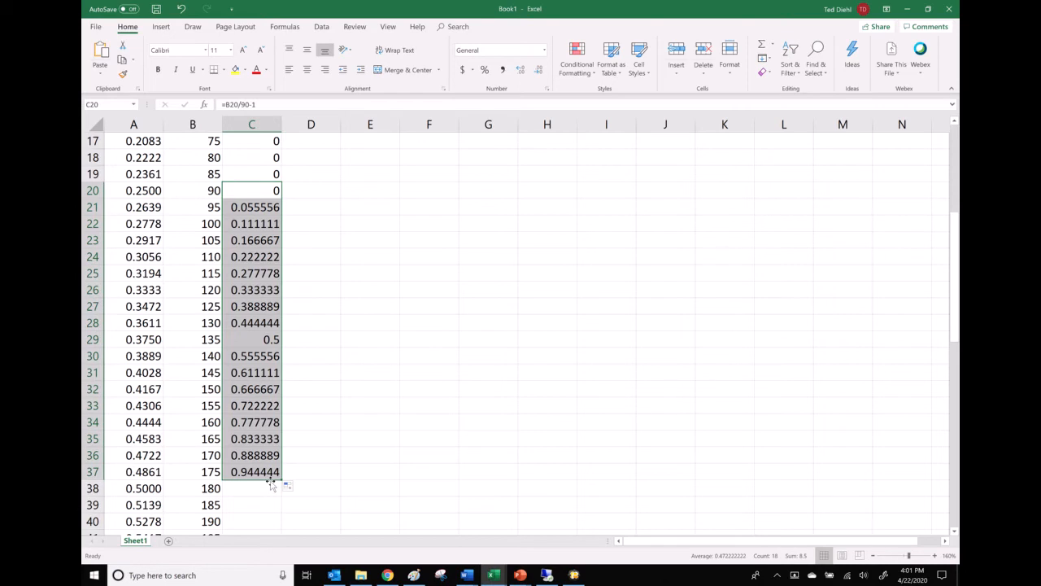
drag(280, 480, 279, 493)
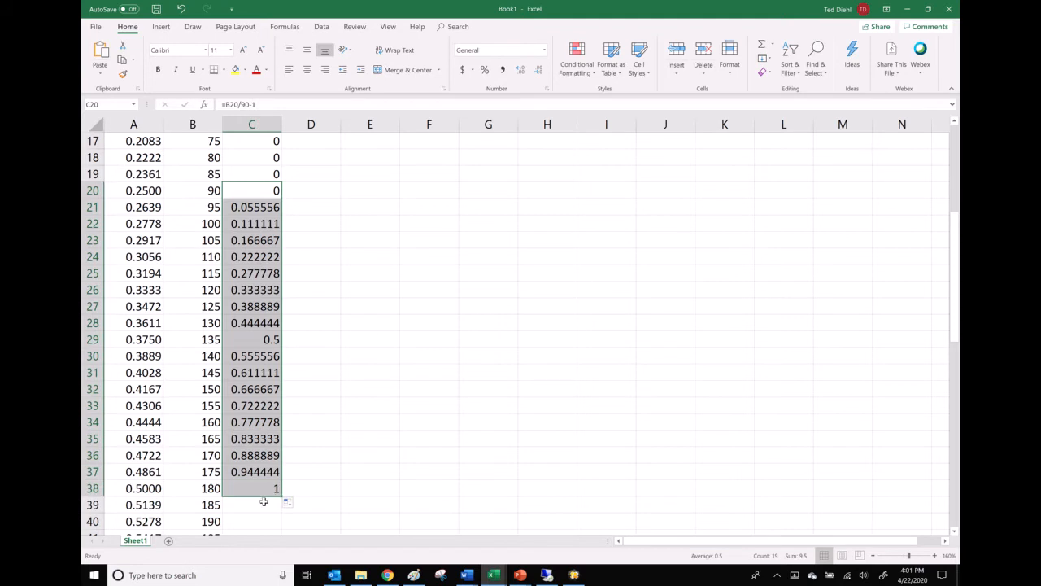
- Enter 1 in C39 and fill it down the s column to C55, the row for θ = 265
click(269, 499)
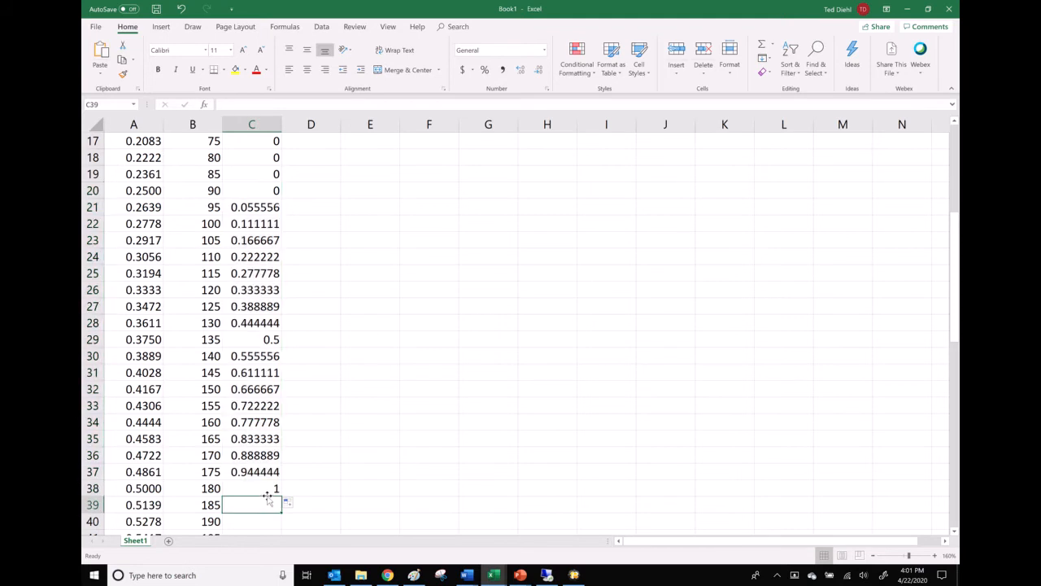
text(1)
key(Return)
scroll(271, 407, down, 4)
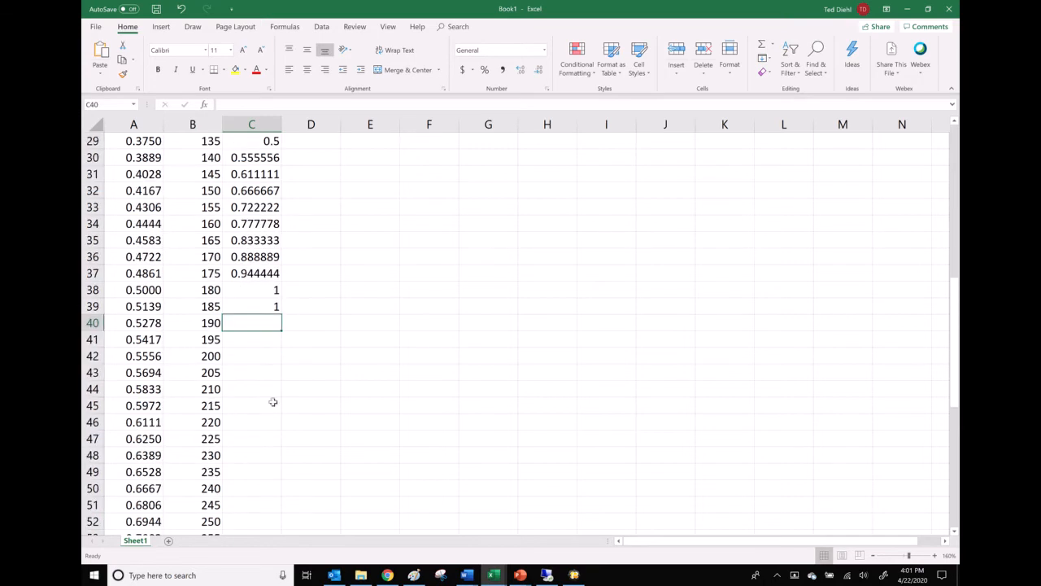
click(272, 304)
drag(281, 314, 275, 467)
- Enter the formula =-B56/90+4 in cell C56 of the s column
click(271, 470)
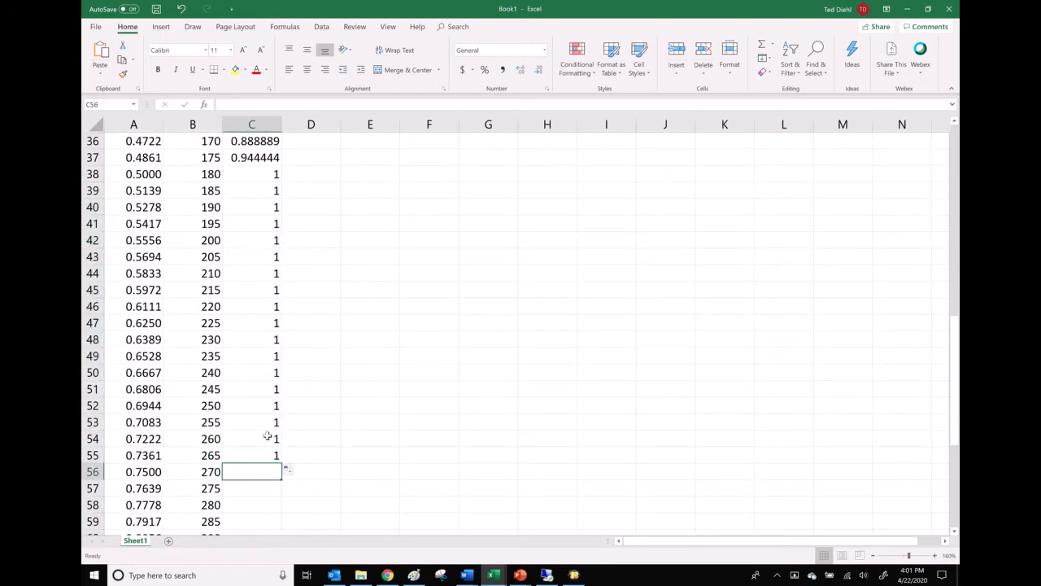
text(=)
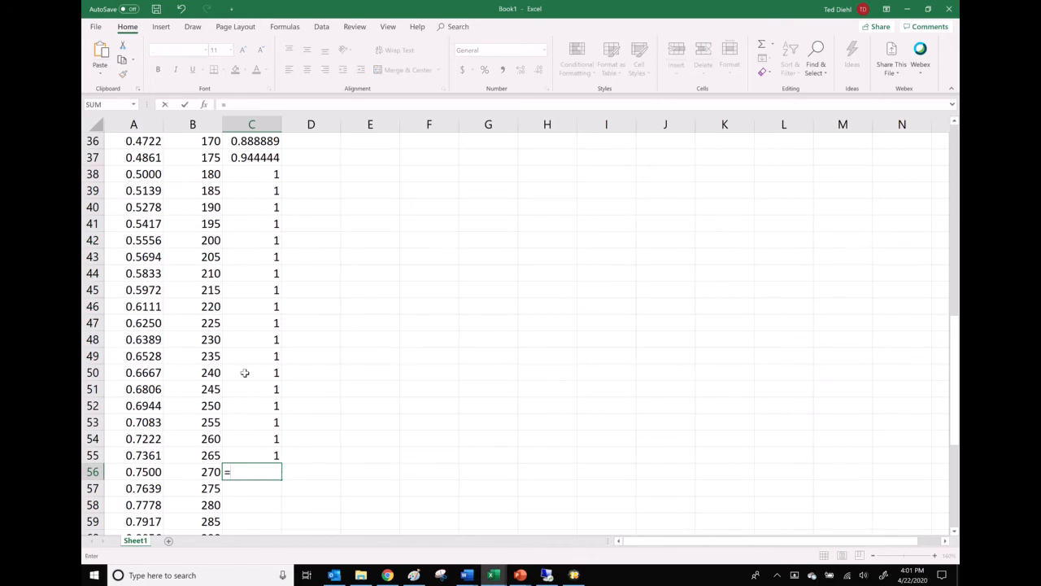
text(-)
click(210, 471)
text(/90)
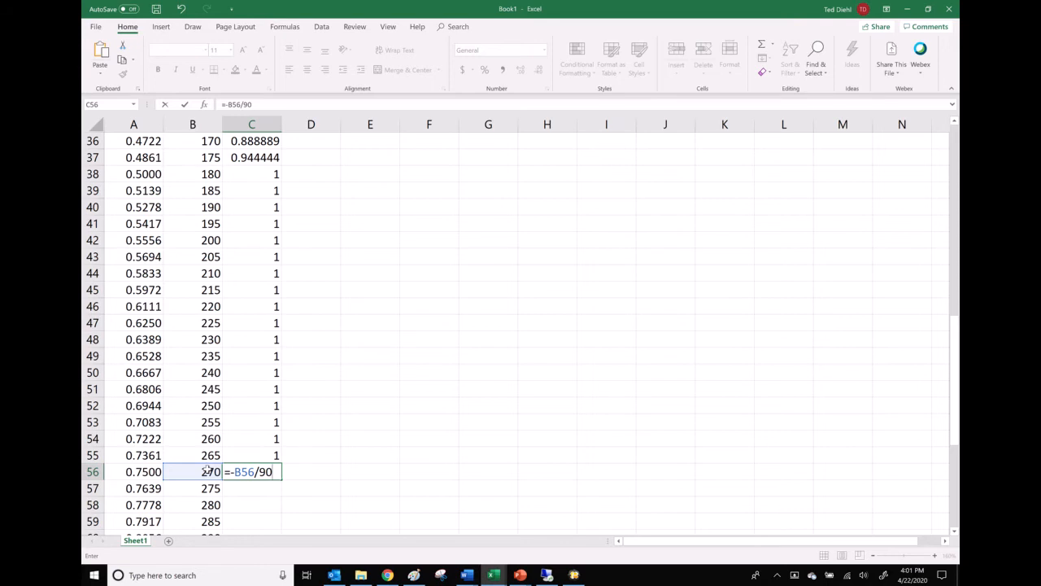
text(4)
key(Return)
- Fill the C56 formula down the s column to C74, the row for θ = 360
click(249, 471)
scroll(254, 468, down, 2)
scroll(258, 467, down, 1)
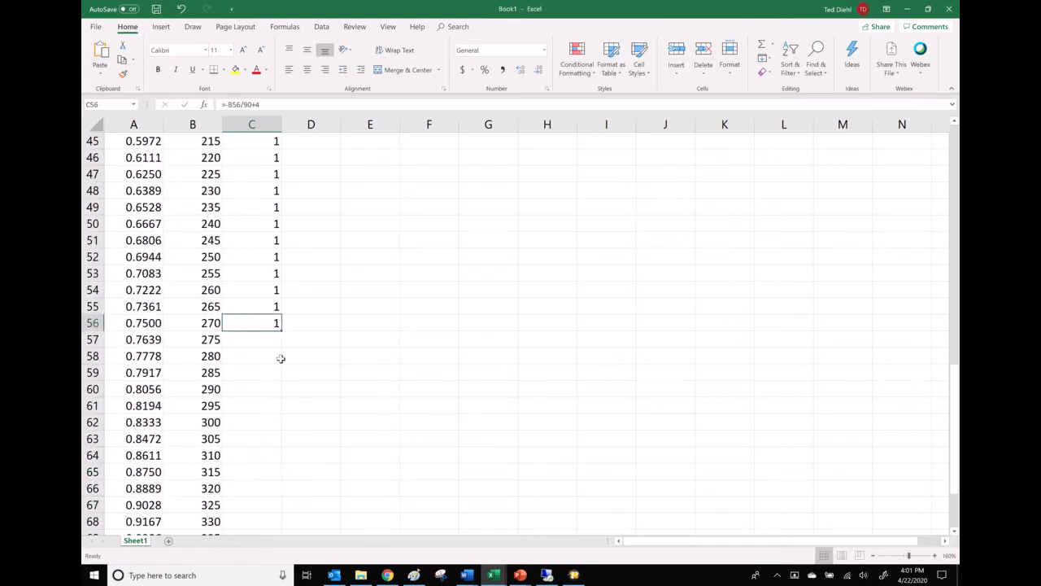
drag(282, 332, 272, 510)
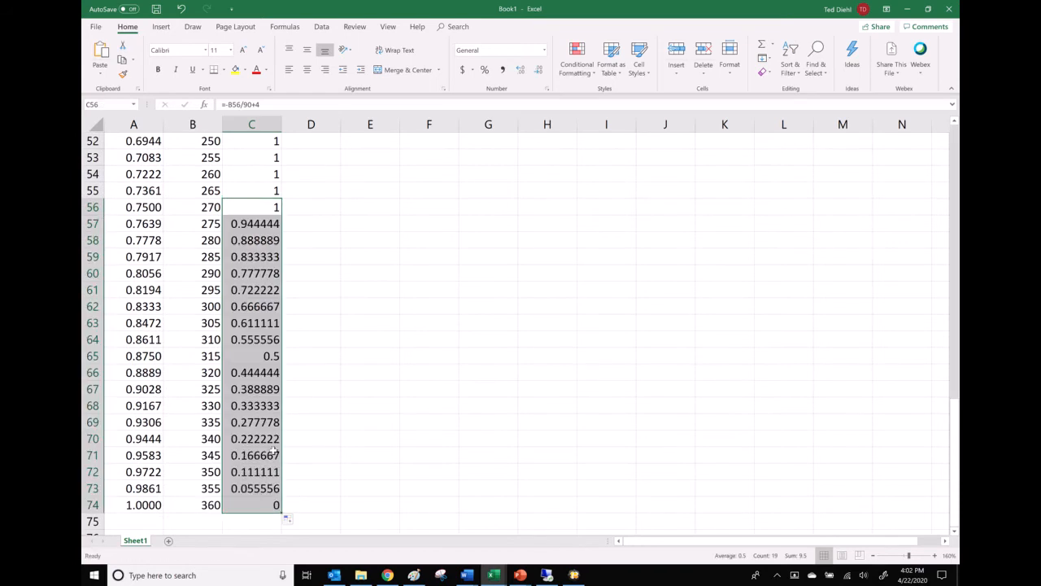
- Format the falling s values in C57:C73 to three decimal places
click(268, 408)
drag(265, 228, 257, 490)
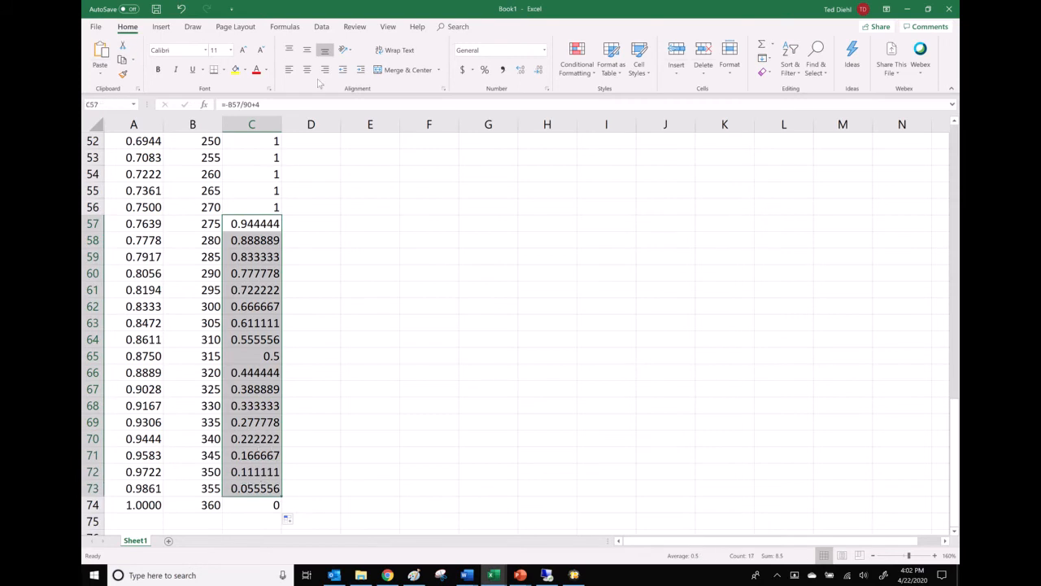
click(537, 70)
click(538, 69)
click(538, 69)
- Format the rising s values in C21:C37 to four decimal places
scroll(383, 195, up, 10)
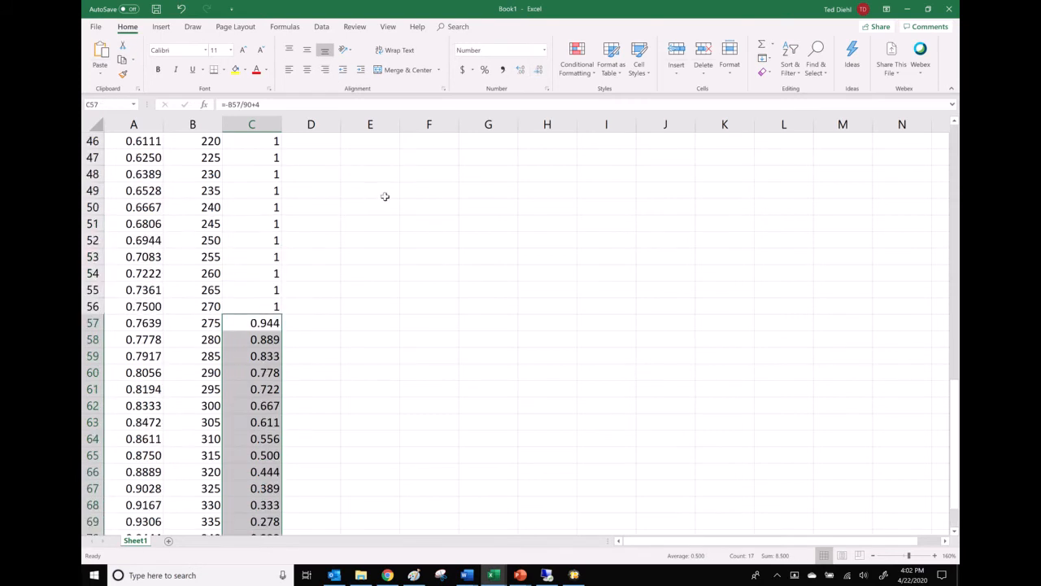
scroll(279, 236, up, 2)
drag(261, 223, 262, 490)
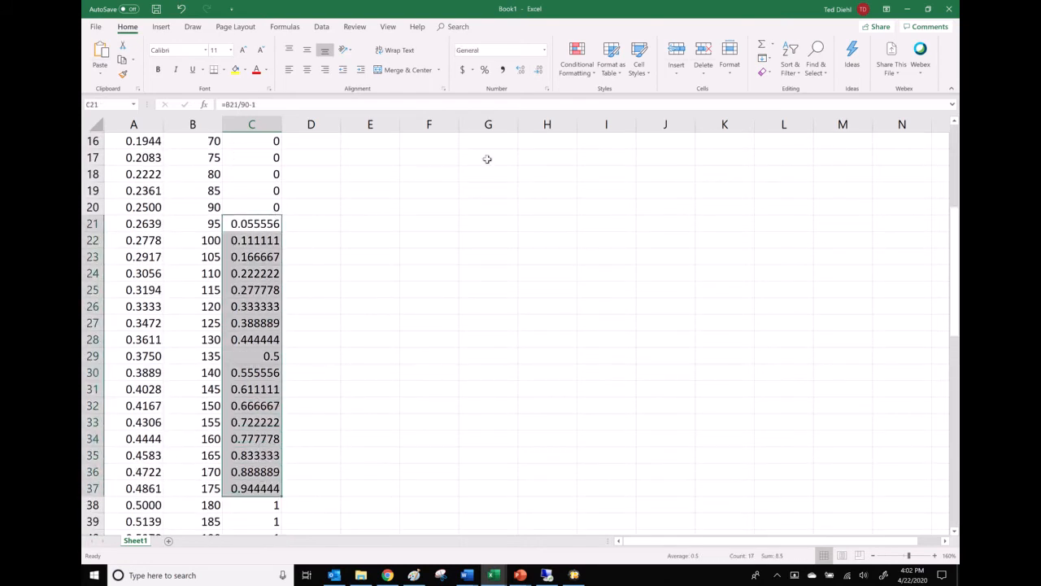
click(539, 71)
click(540, 71)
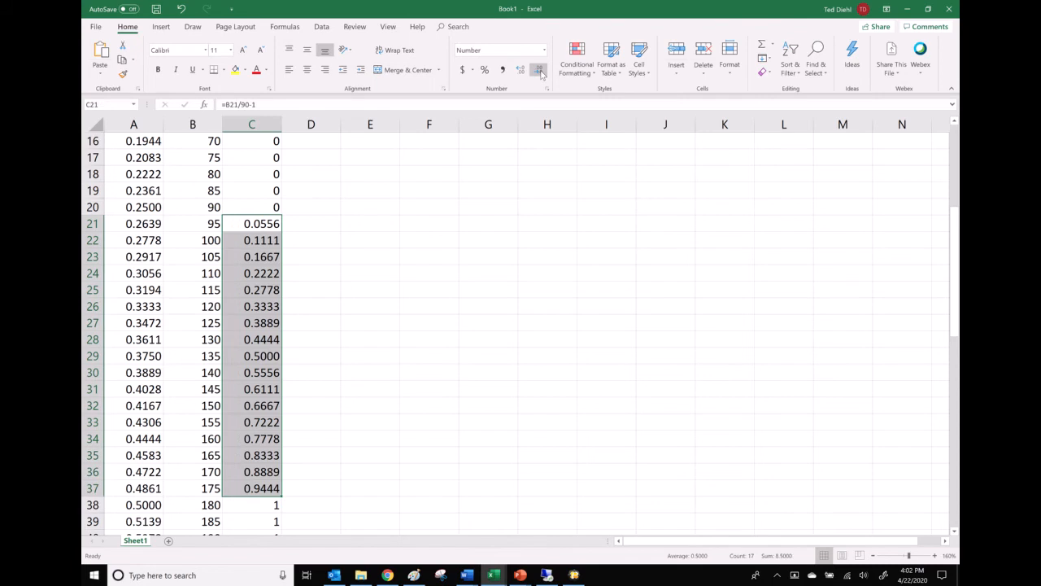
scroll(404, 292, down, 9)
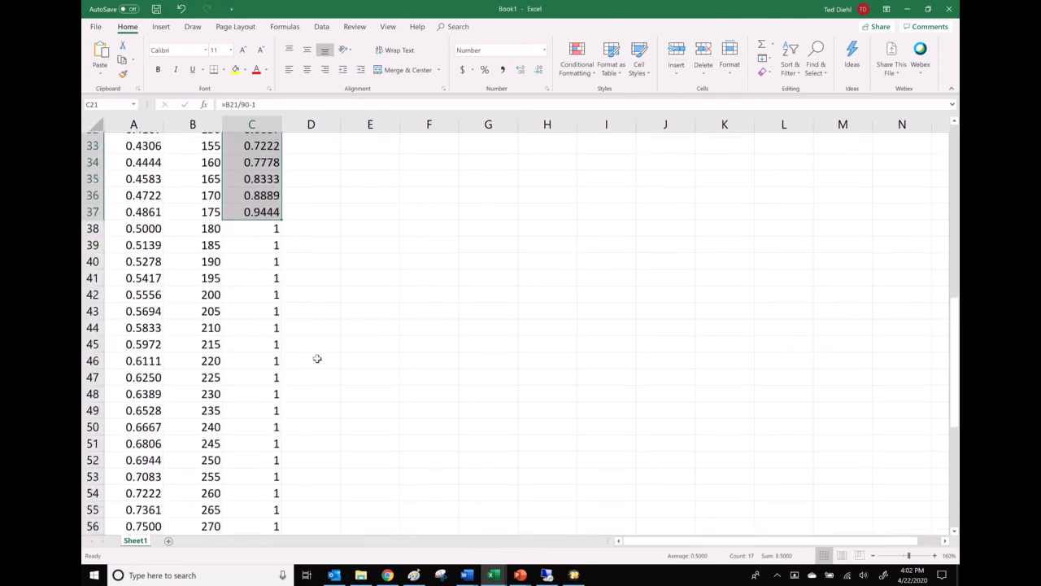
click(267, 372)
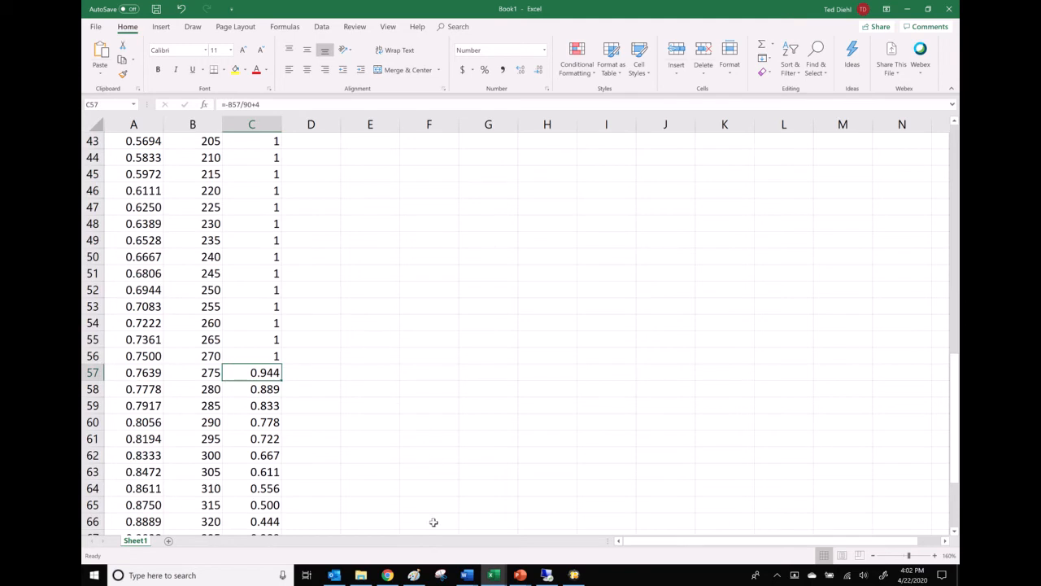
- Switch to Paint and clear all of the old drawing from the canvas
click(414, 575)
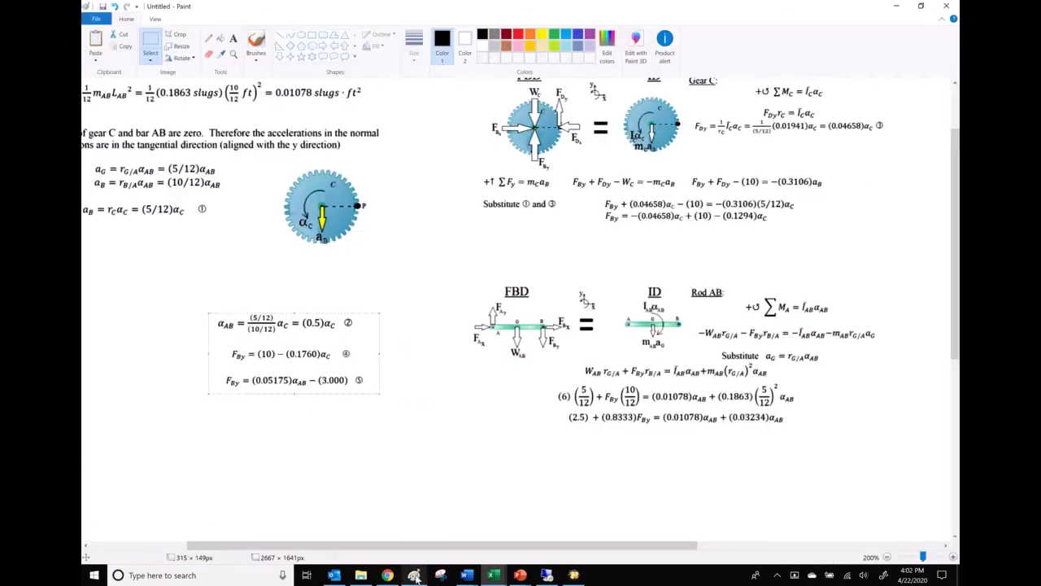
click(152, 63)
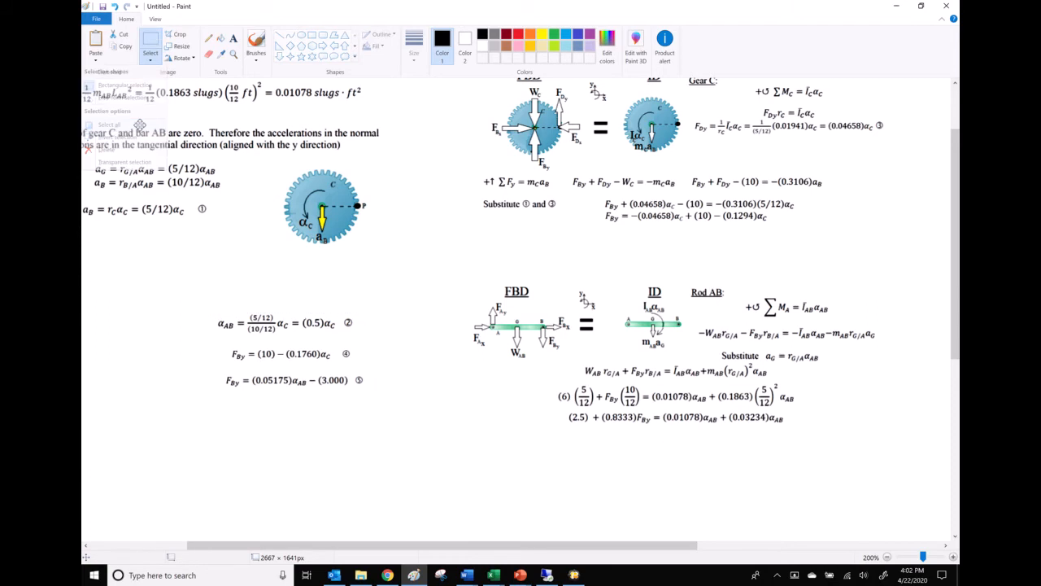
click(140, 125)
key(Delete)
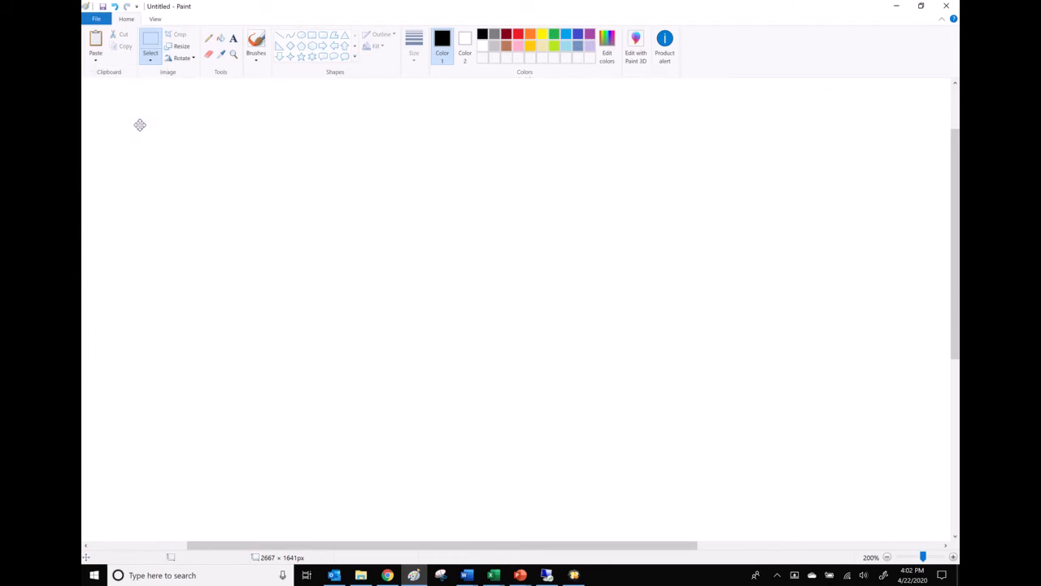
- Draw a vertical and a horizontal graph axis crossing each other with a thicker black pencil
drag(427, 149, 440, 277)
click(208, 38)
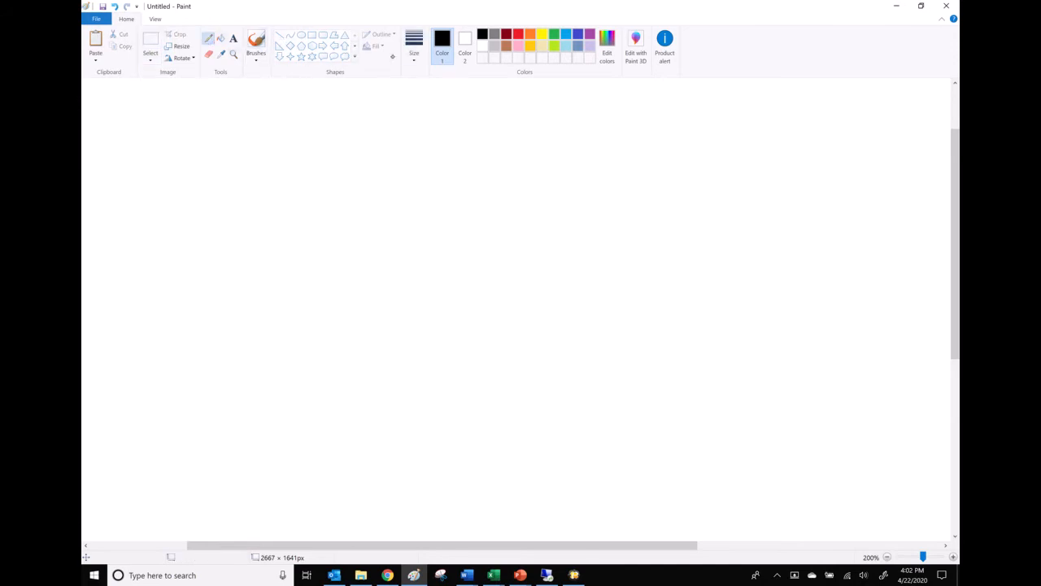
click(414, 44)
click(409, 126)
drag(416, 164, 419, 375)
mouse_move(315, 282)
mouse_down()
mouse_move(593, 281)
mouse_move(685, 292)
mouse_up()
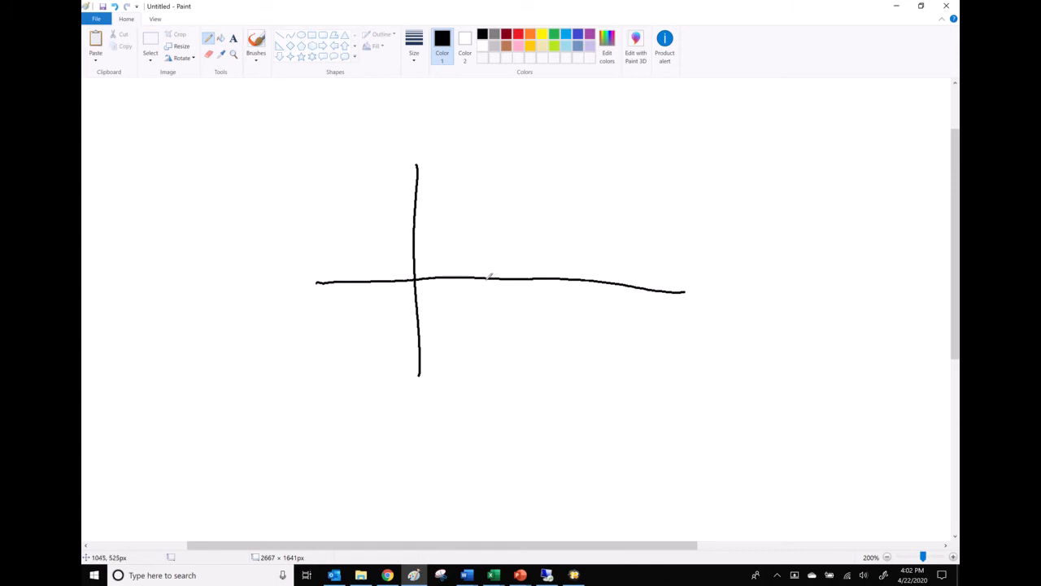
- Sketch a dashed line rising from the vertical axis at -1 through the horizontal axis at 90, labelling both points
drag(418, 339, 609, 172)
drag(485, 271, 490, 274)
drag(572, 210, 565, 210)
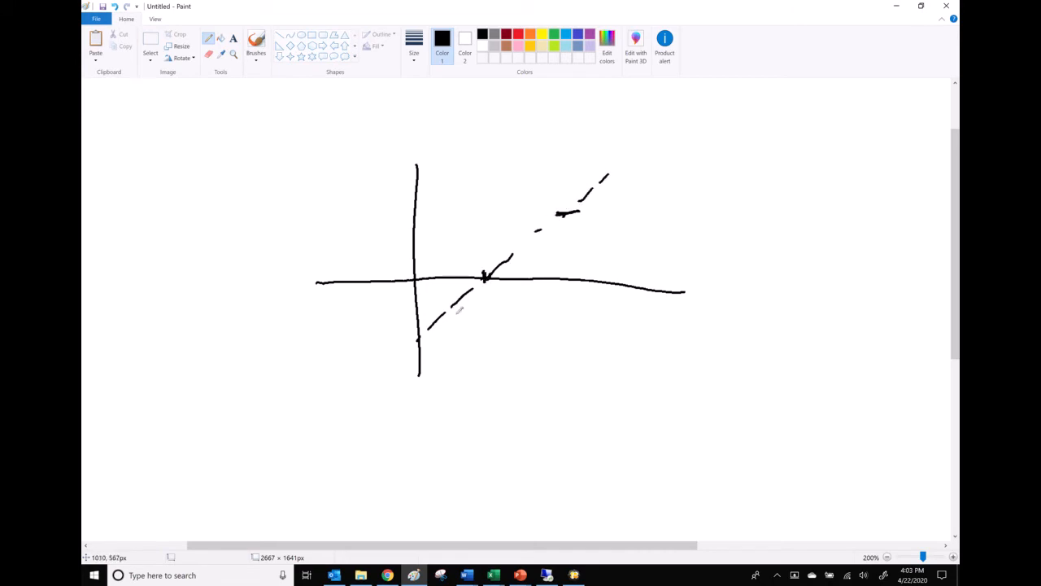
mouse_move(427, 325)
mouse_down()
mouse_move(378, 357)
mouse_move(399, 355)
mouse_up()
mouse_move(484, 262)
mouse_down()
mouse_move(474, 311)
mouse_move(481, 330)
mouse_move(487, 310)
mouse_up()
- Draw the flat plateau from 180 to 270 with its vertical sides, extend the horizontal axis, and label 180, 270 and 360
mouse_move(563, 205)
mouse_down()
mouse_move(568, 280)
mouse_move(555, 326)
mouse_move(594, 303)
mouse_move(683, 209)
mouse_move(700, 255)
mouse_move(698, 294)
mouse_move(896, 299)
mouse_up()
click(750, 292)
click(700, 210)
click(836, 293)
mouse_move(681, 313)
mouse_down()
mouse_move(705, 327)
mouse_move(718, 312)
mouse_up()
mouse_move(817, 316)
mouse_down()
mouse_move(827, 321)
mouse_move(815, 332)
mouse_move(843, 329)
mouse_up()
drag(861, 316, 859, 316)
- Extend the vertical axis upward and sketch a dashed line falling from it through the 270 corner to 360
drag(410, 96, 461, 126)
drag(512, 142, 591, 167)
drag(661, 182, 668, 189)
drag(688, 203, 691, 205)
drag(720, 216, 805, 255)
drag(814, 266, 820, 273)
drag(826, 280, 838, 294)
drag(417, 85, 415, 169)
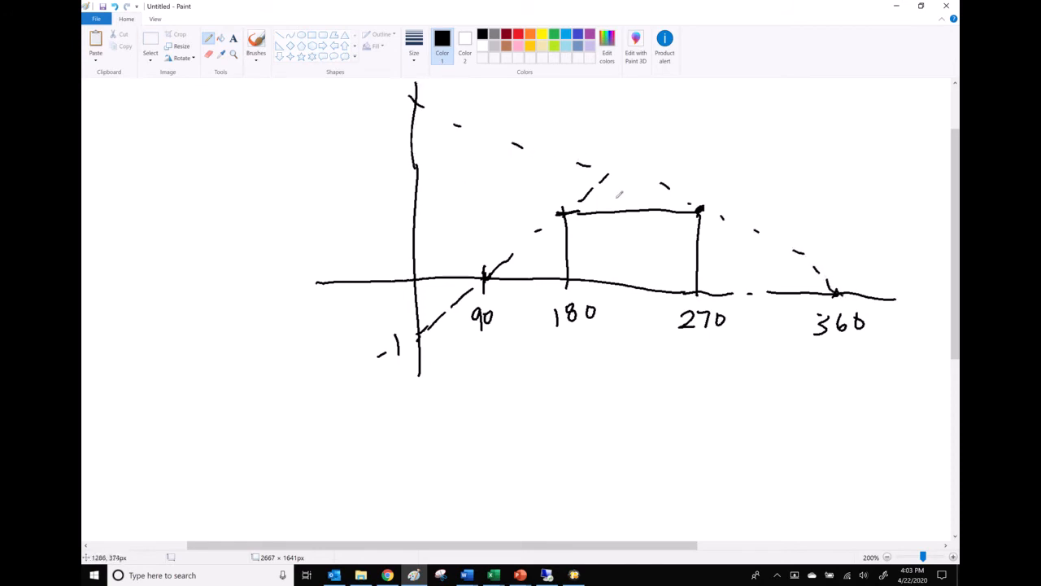
- Mark the points at 180 and 90, and trace the full displacement profile from 0 to 360 in red
mouse_move(571, 198)
mouse_down()
mouse_move(562, 212)
mouse_move(568, 205)
mouse_up()
drag(485, 270, 482, 278)
click(518, 34)
mouse_move(407, 280)
mouse_down()
mouse_move(498, 275)
mouse_move(555, 210)
mouse_move(711, 203)
mouse_move(839, 291)
mouse_up()
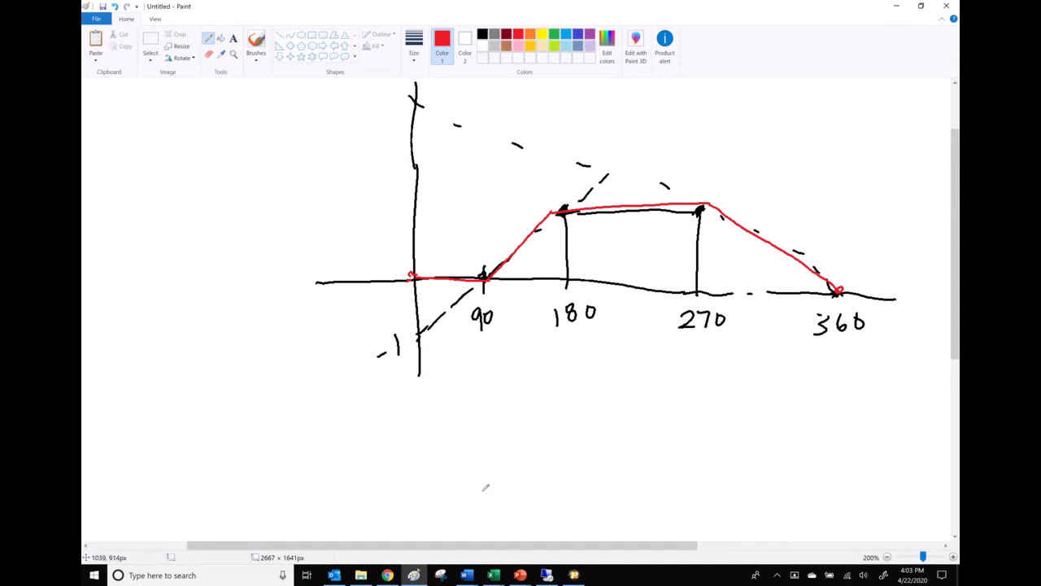
- Switch to Excel and insert a Scatter with Straight Lines chart of the θ and s values in B2:C74
click(497, 576)
click(552, 520)
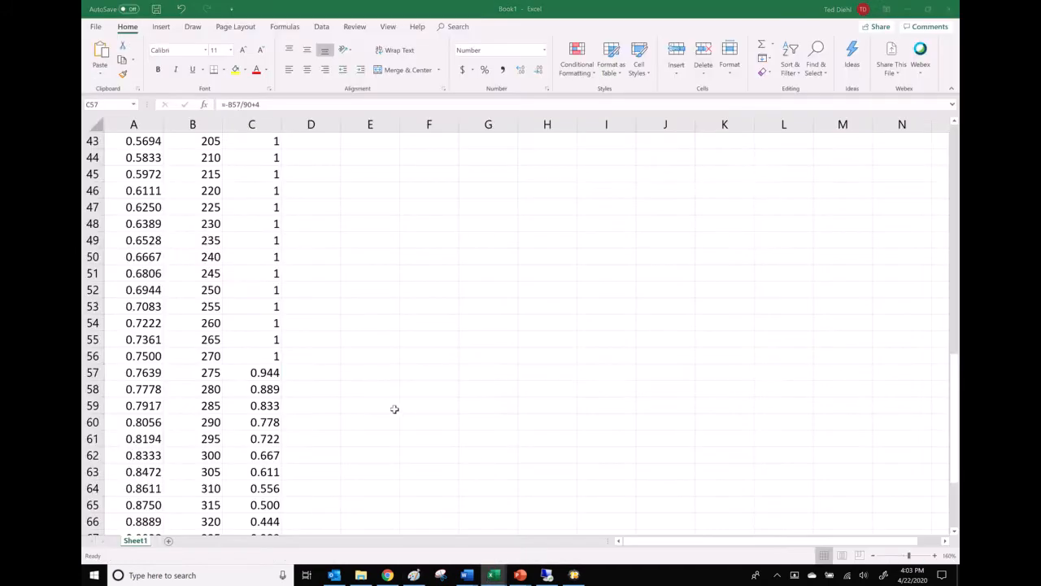
scroll(390, 413, up, 11)
scroll(390, 413, up, 2)
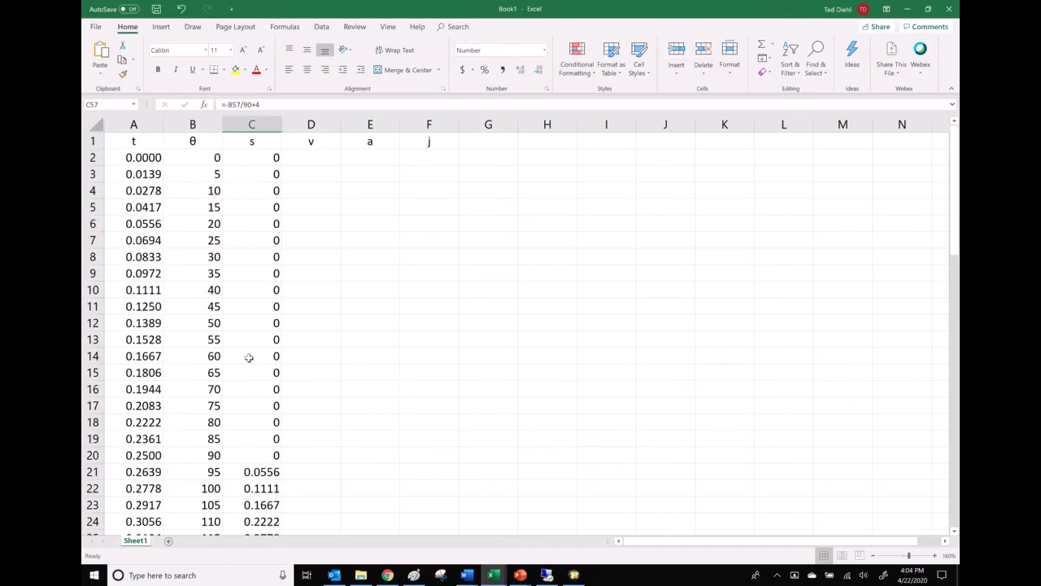
drag(200, 159, 254, 499)
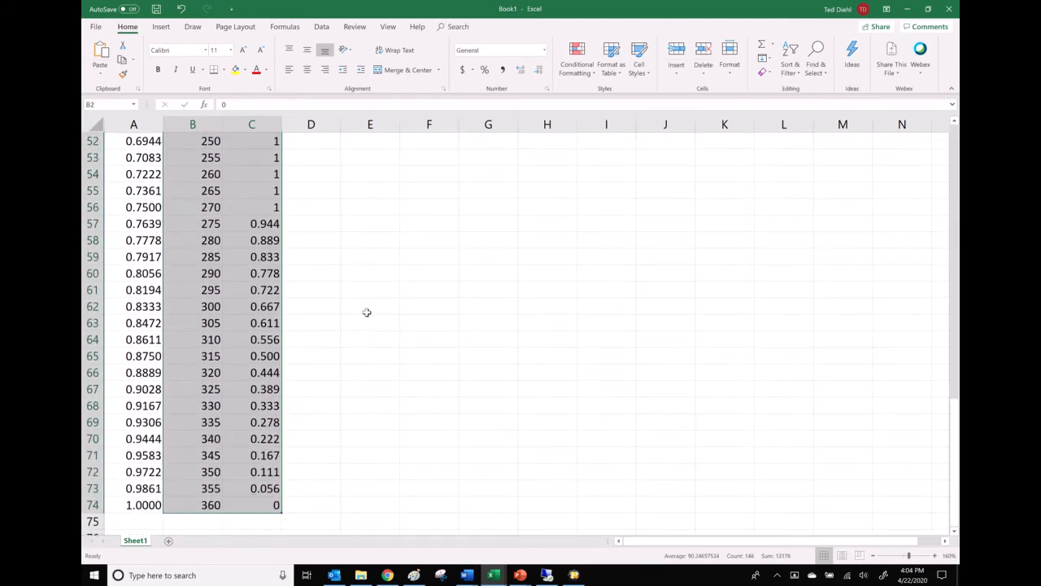
click(167, 30)
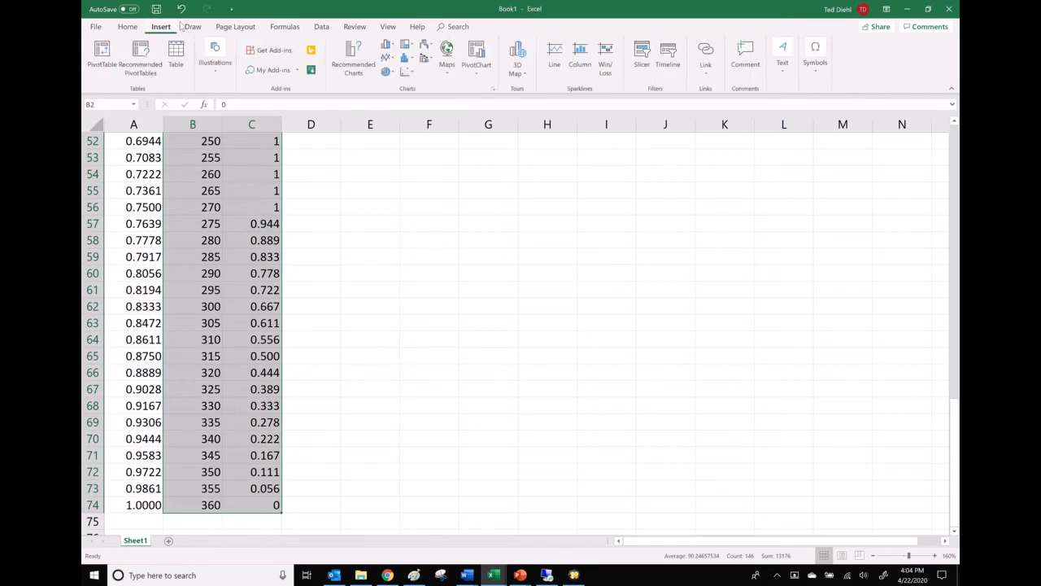
click(407, 73)
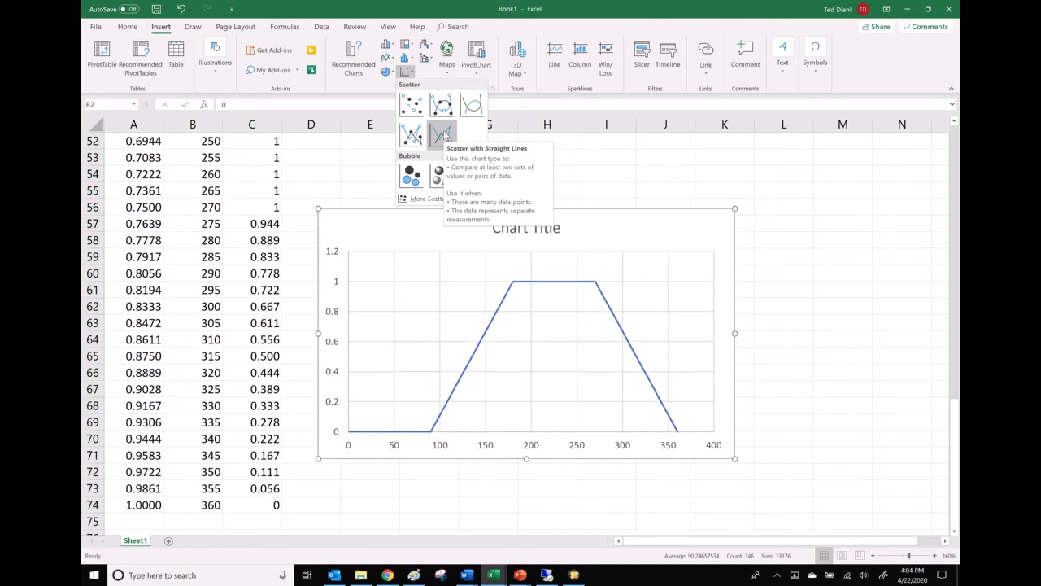
click(440, 134)
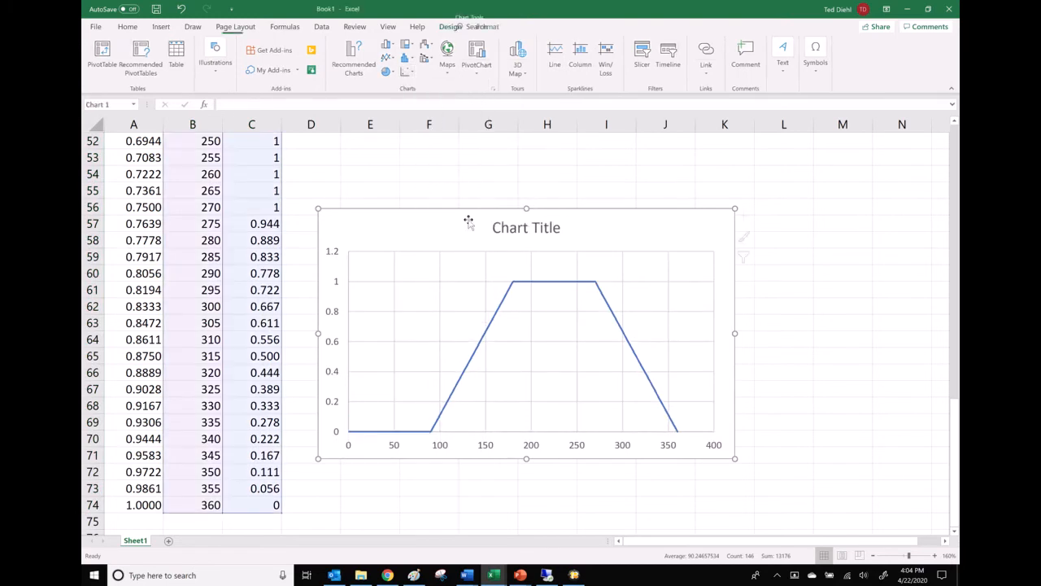
- Delete the horizontal and vertical gridlines from the chart
click(508, 235)
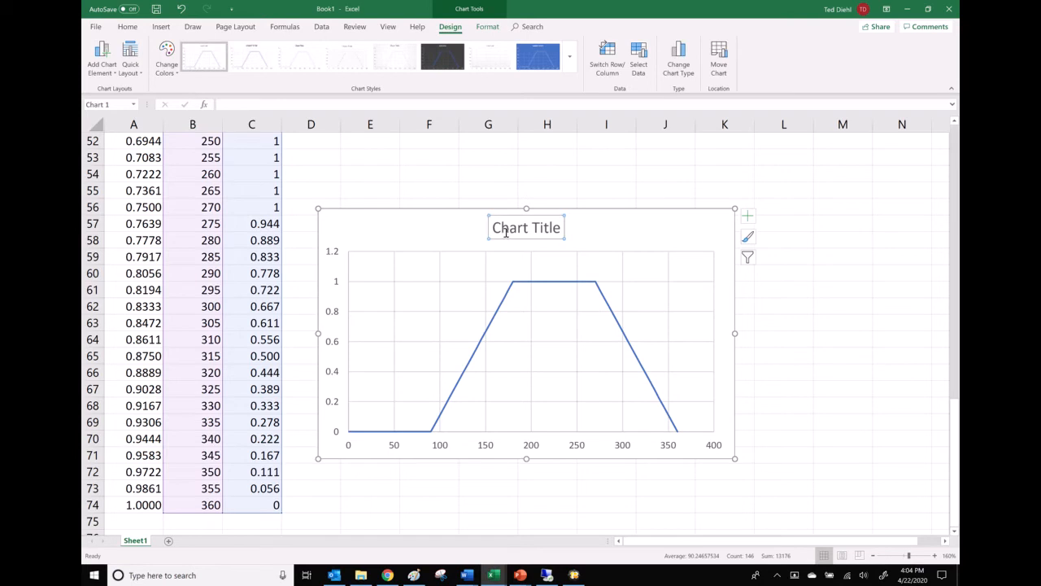
click(444, 284)
click(442, 292)
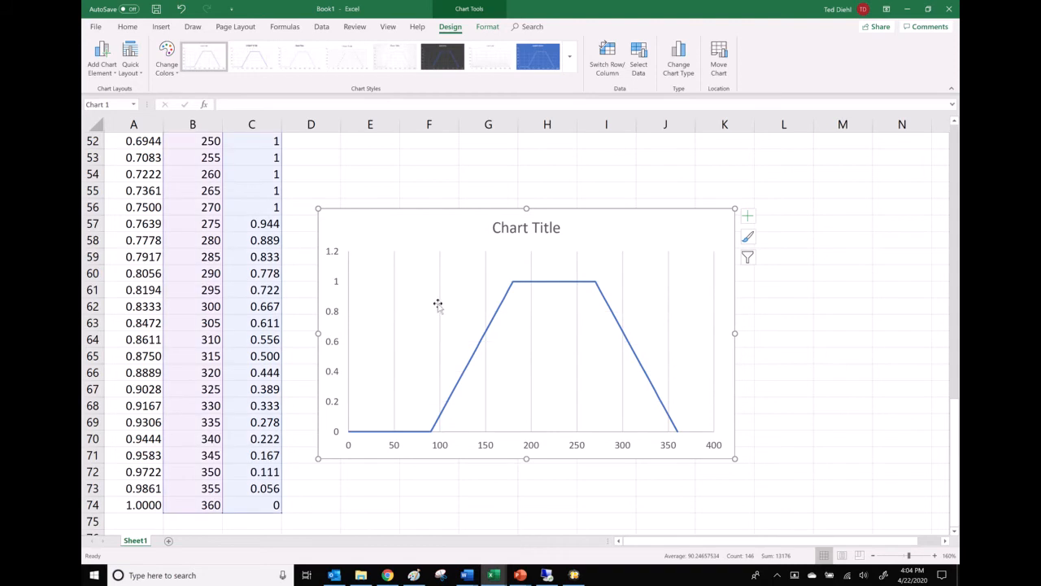
click(441, 306)
click(455, 295)
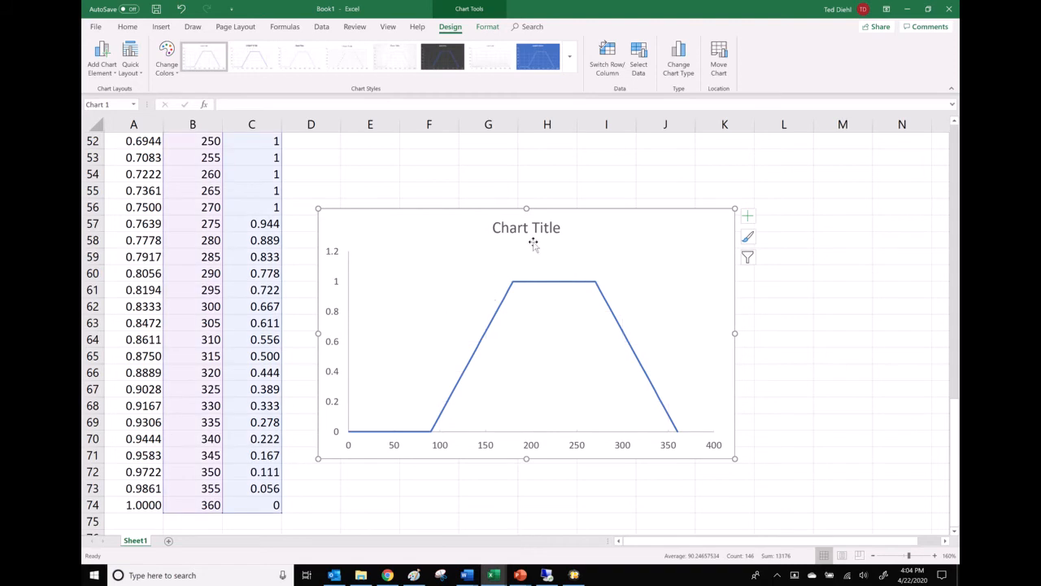
- Delete the title of the displacement chart
click(539, 241)
click(540, 242)
click(541, 235)
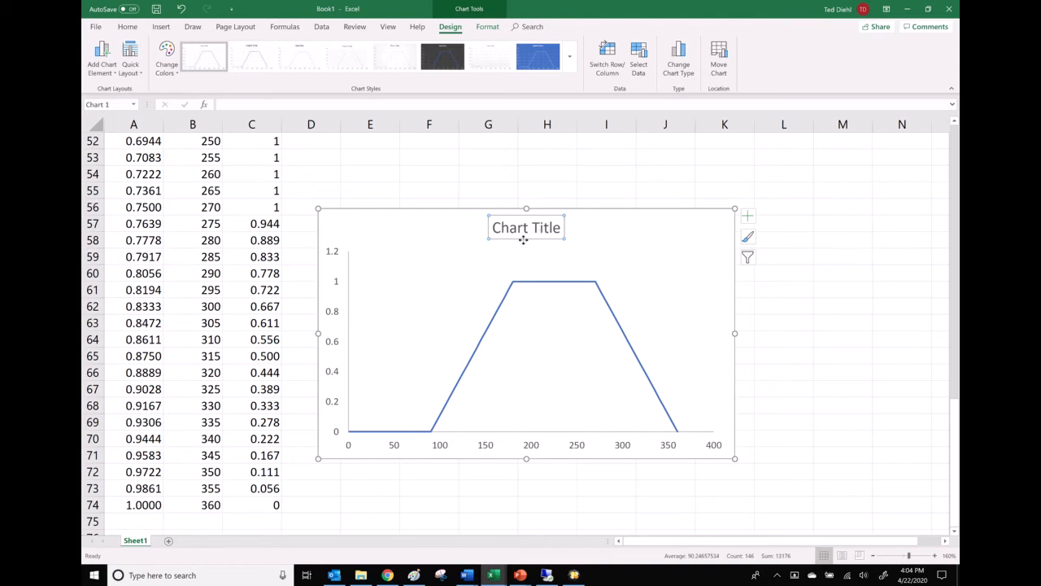
key(Delete)
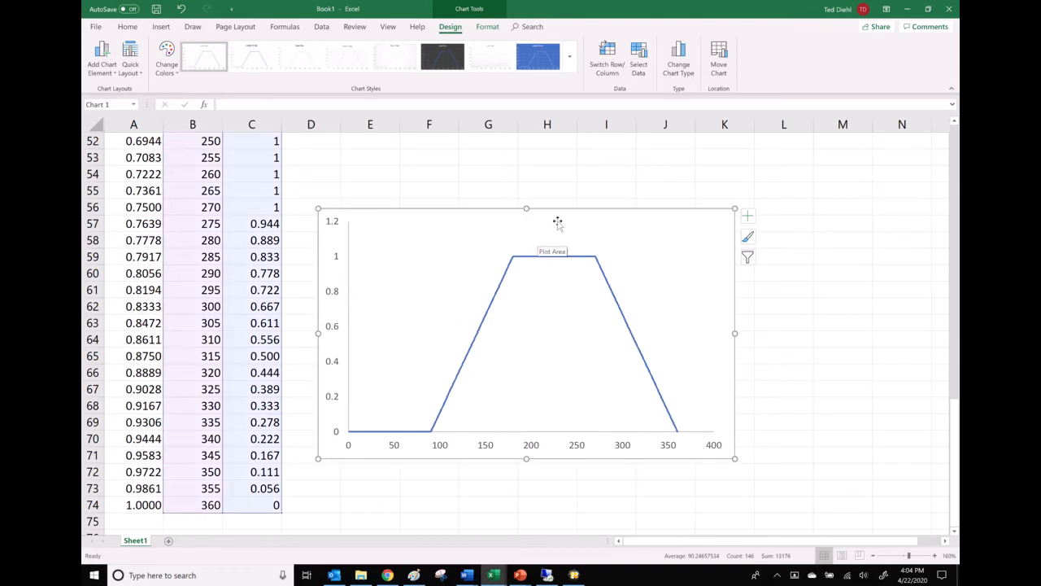
- Remove the border around the displacement chart by setting the chart area's border to No line
right_click(565, 210)
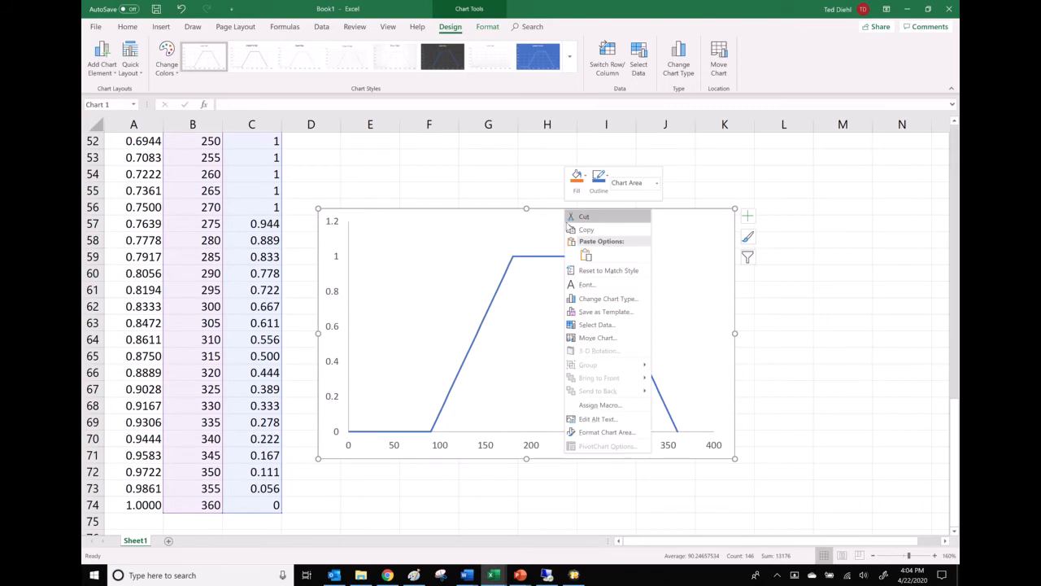
click(590, 435)
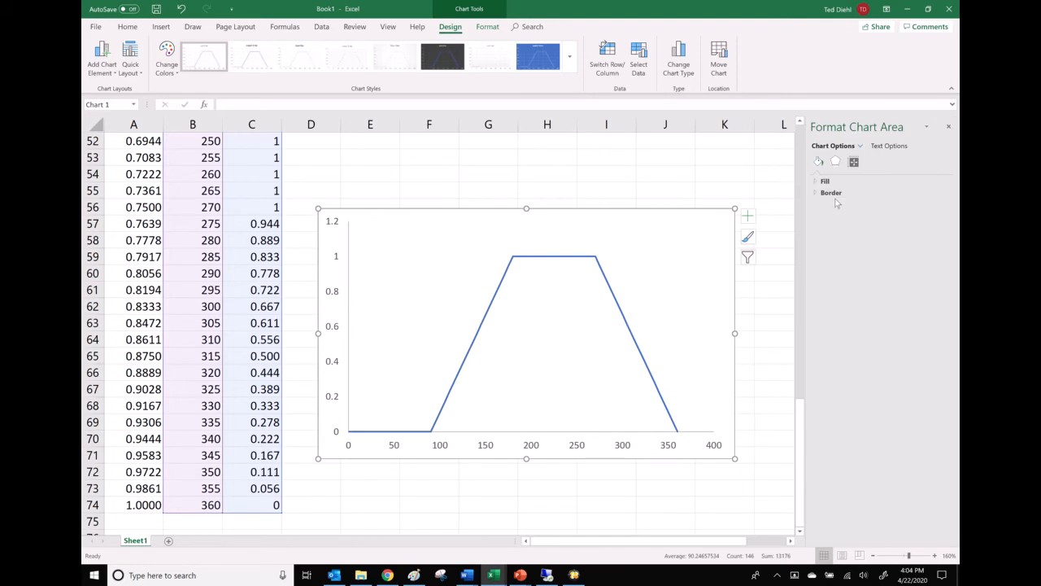
click(824, 193)
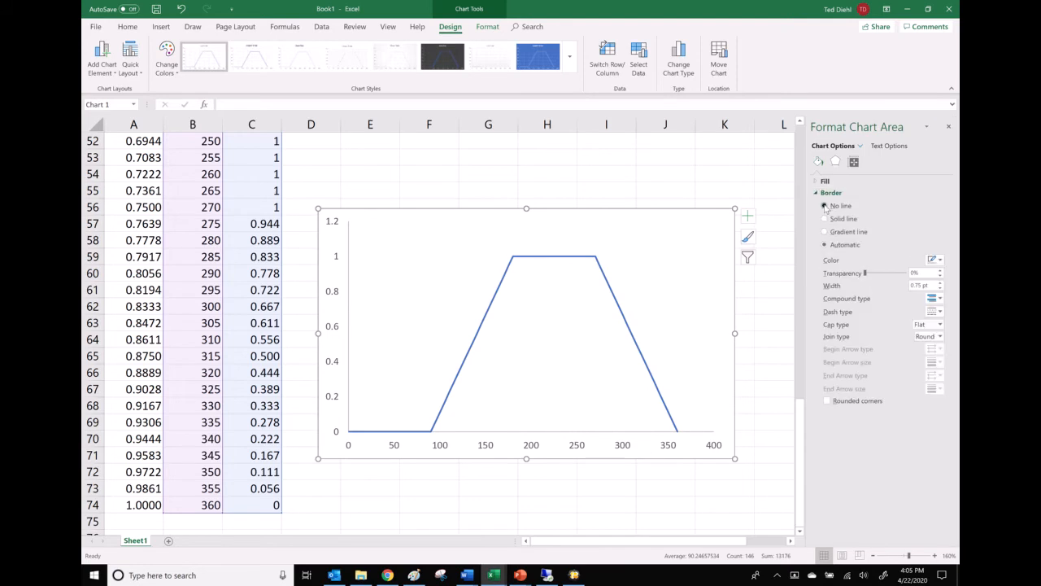
- Cut the chart, paste it at G2 near the start of the data, and shift it so its upper corner sits near F3
scroll(721, 292, up, 3)
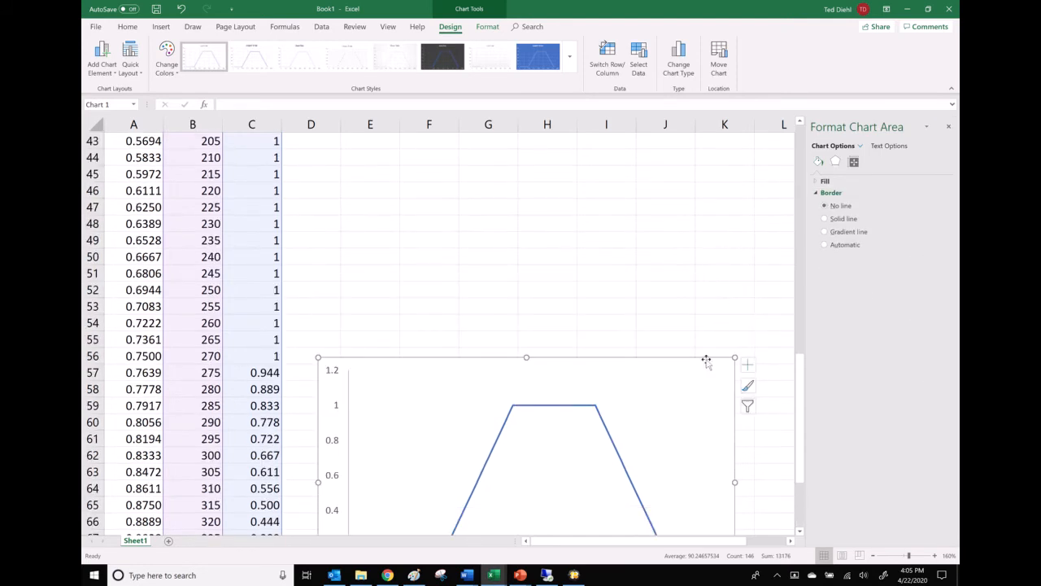
scroll(771, 358, up, 5)
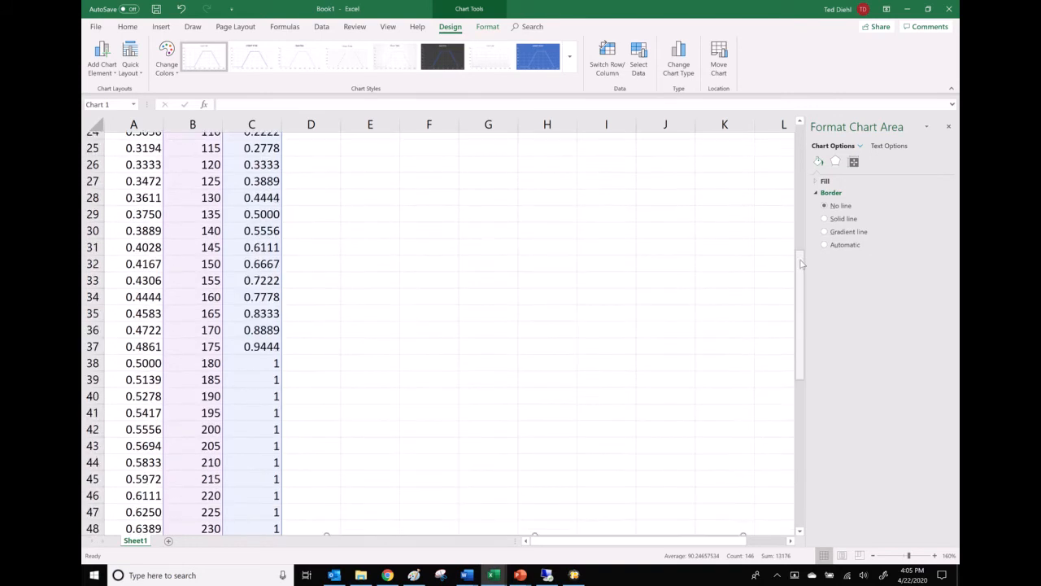
scroll(769, 343, down, 1)
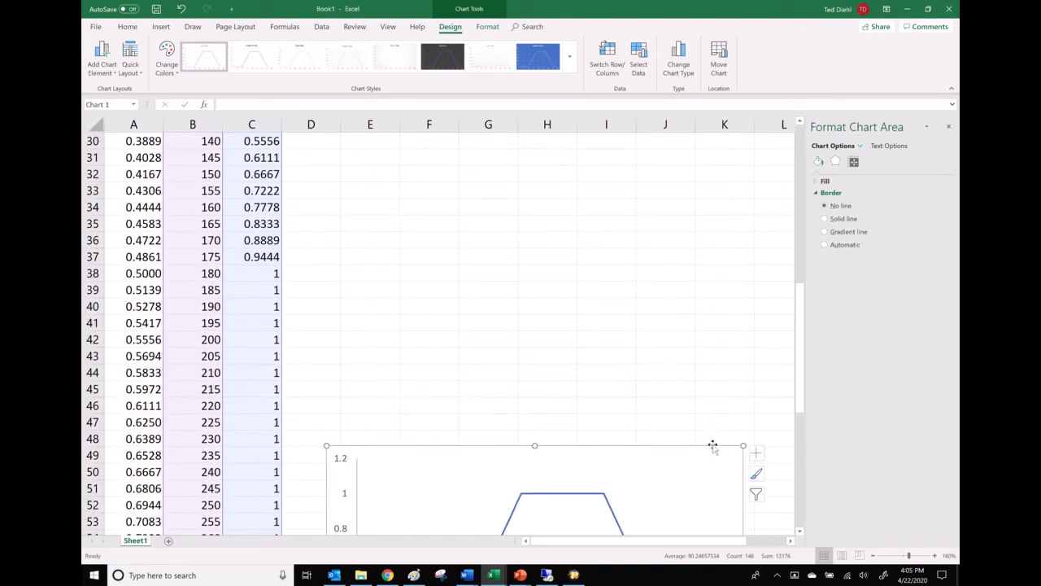
key(ctrl+x)
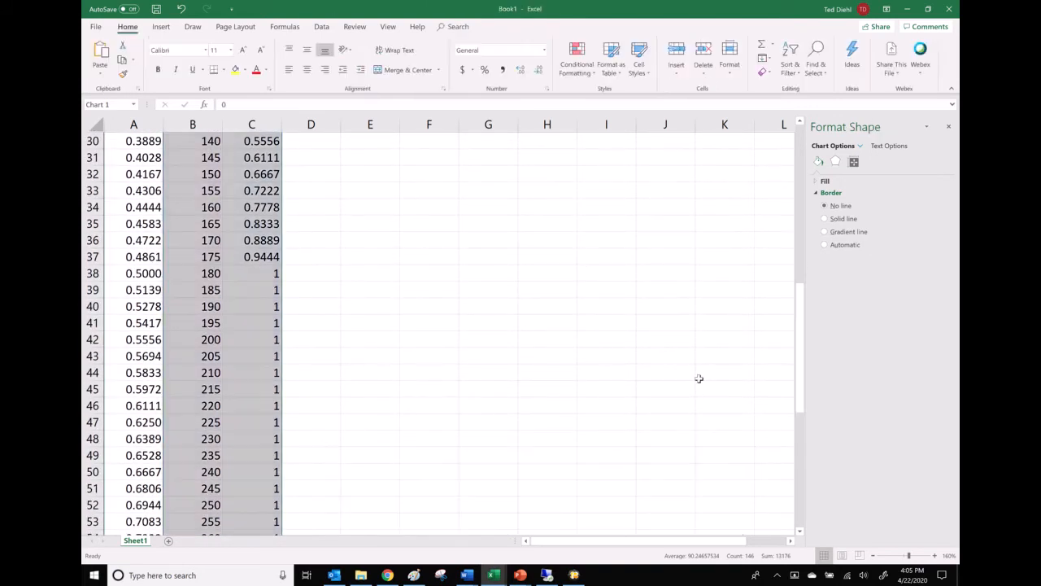
scroll(699, 379, up, 10)
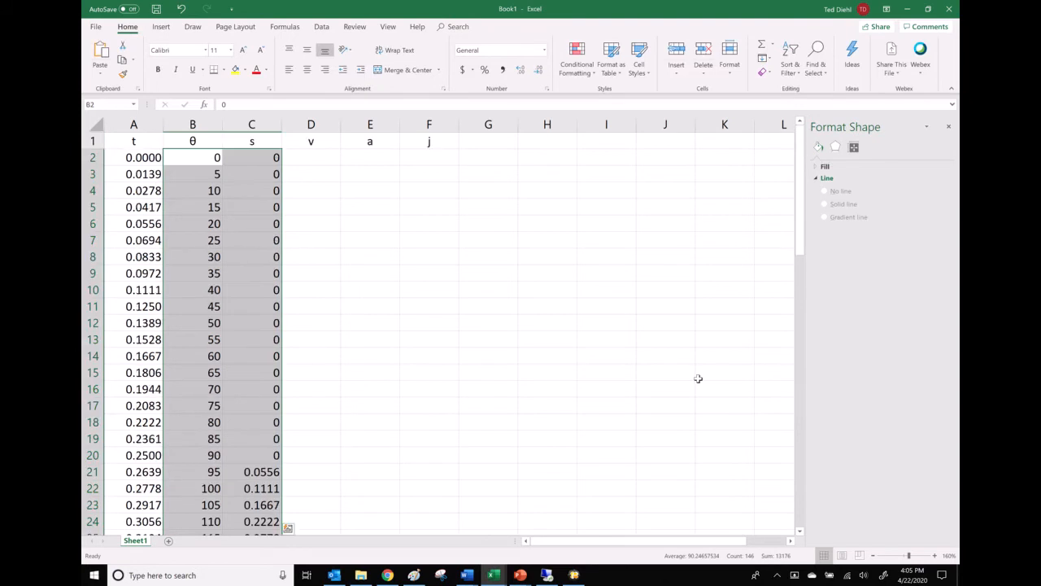
click(516, 158)
key(ctrl+v)
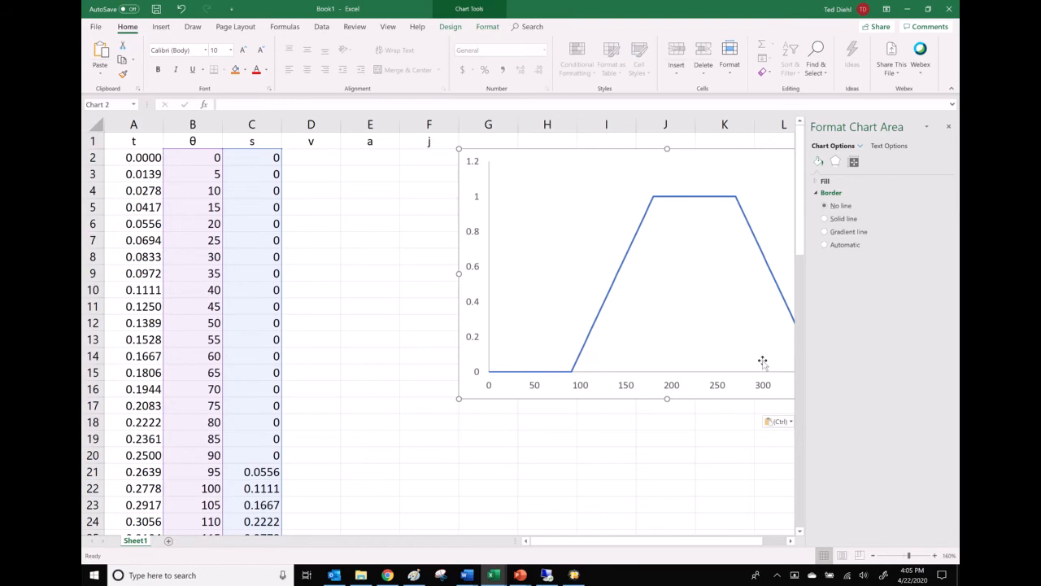
drag(736, 543, 783, 543)
drag(693, 401, 631, 427)
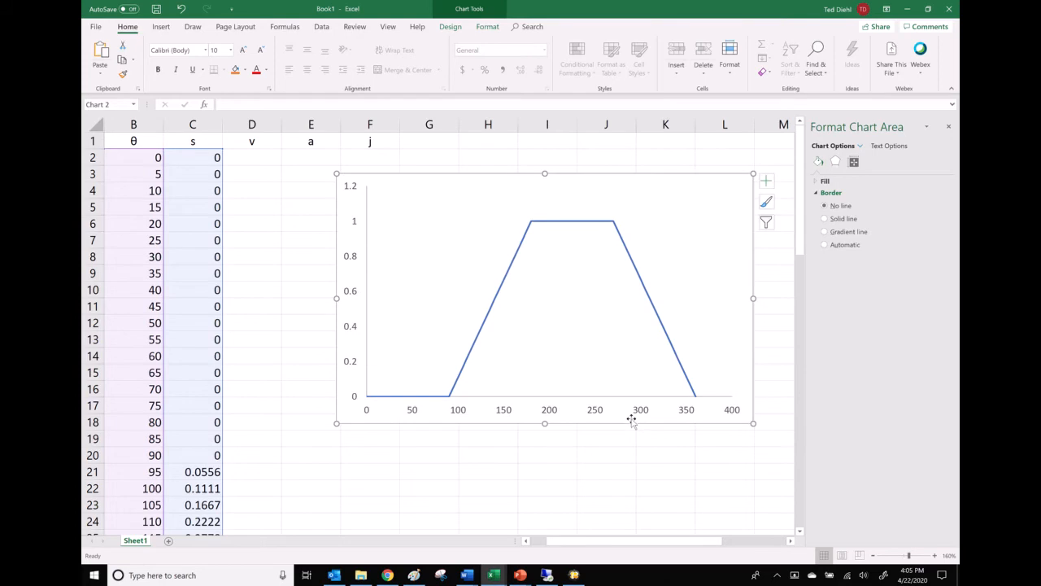
- Set the chart's horizontal axis to a maximum of 360 with major units of 90
click(639, 411)
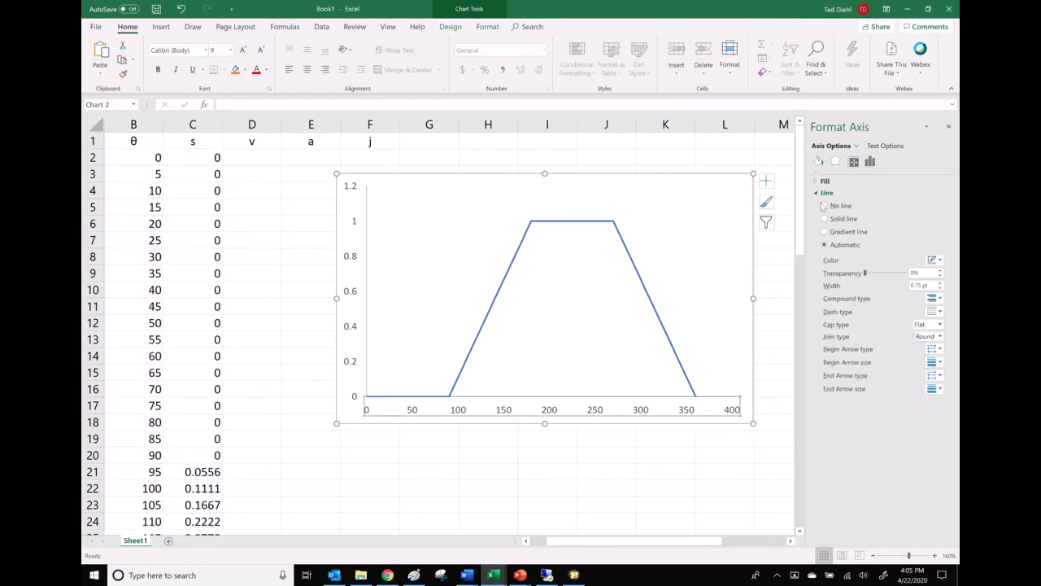
click(870, 162)
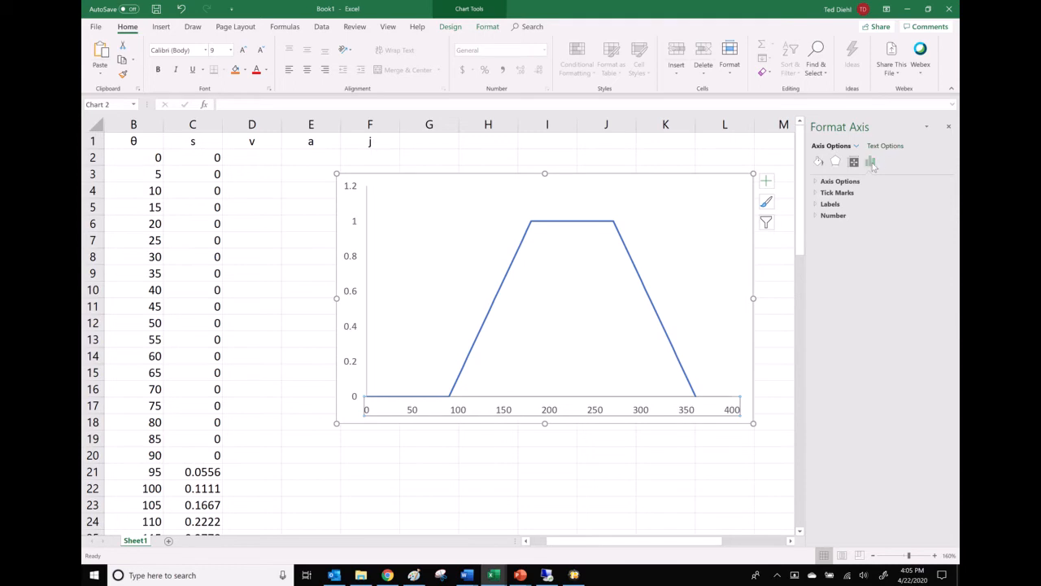
click(854, 181)
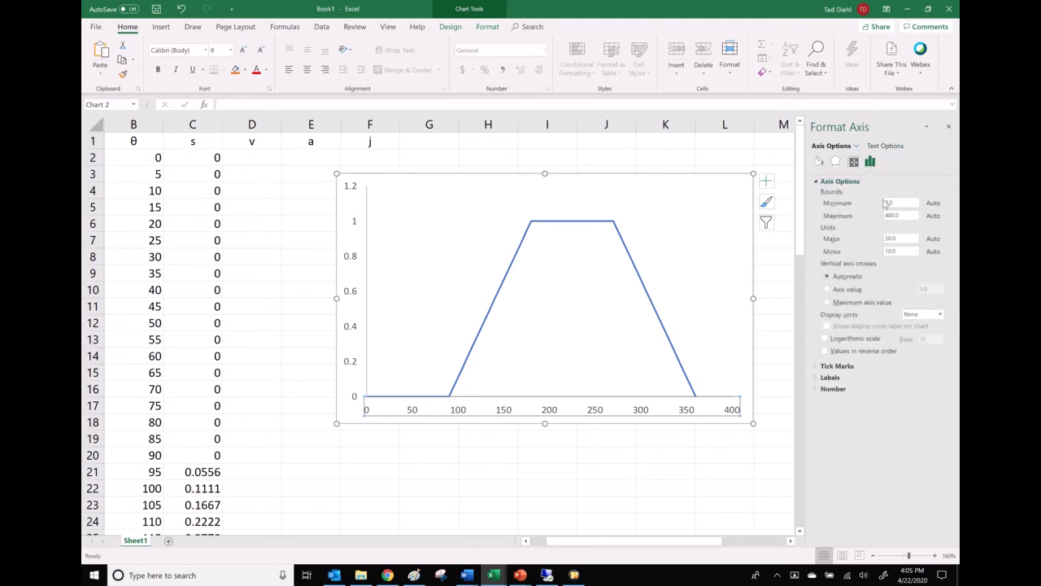
drag(905, 218, 884, 218)
text(360)
click(901, 238)
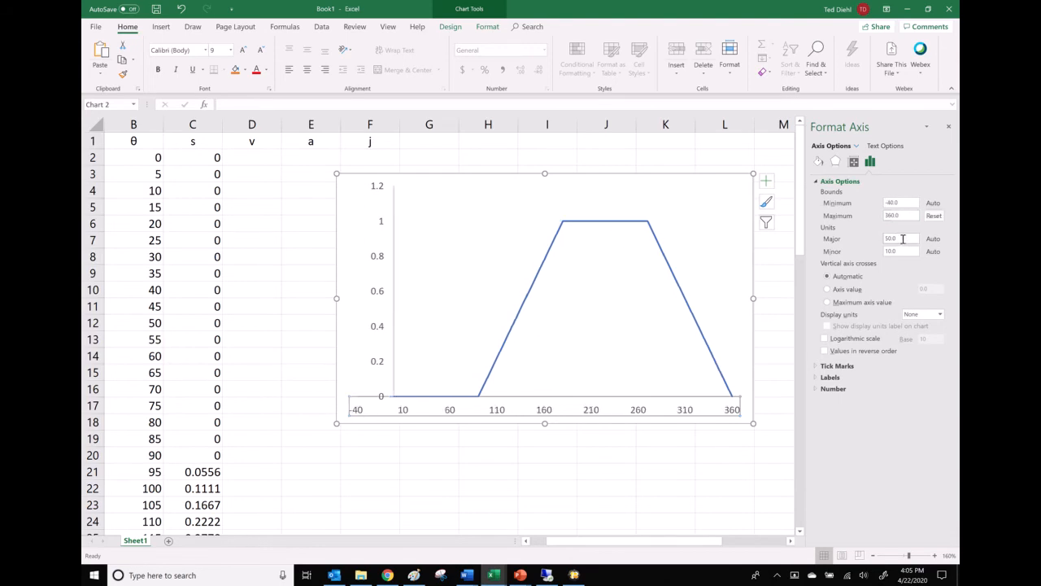
drag(903, 238, 884, 239)
text(90)
key(Return)
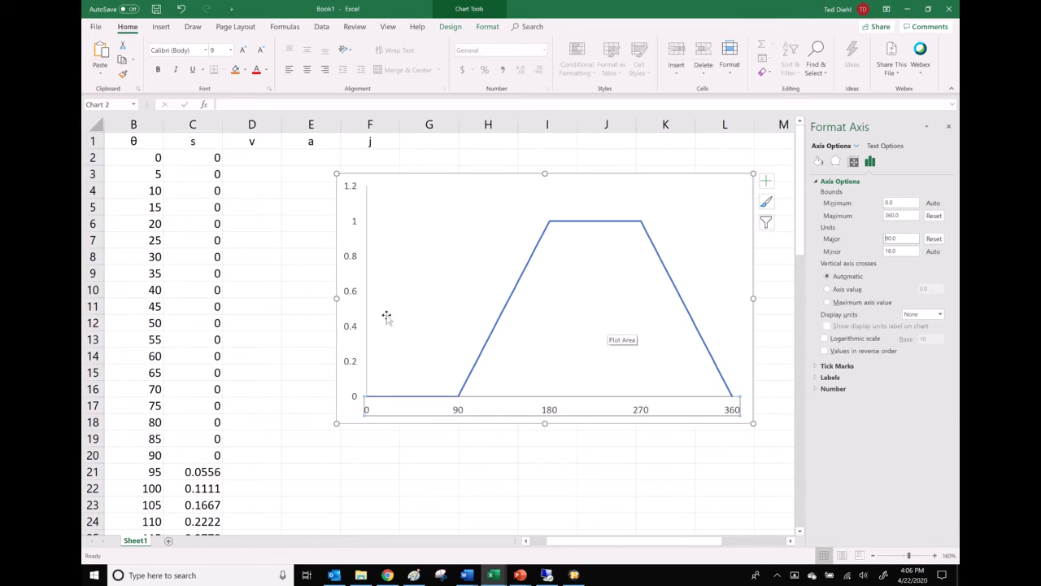
- Add primary major vertical gridlines to the displacement chart
click(487, 28)
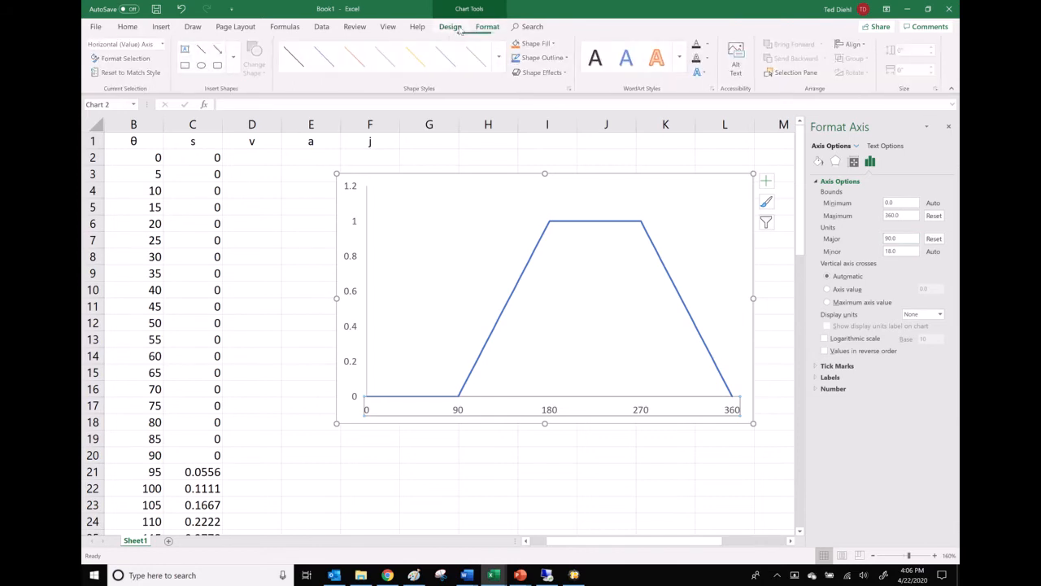
click(448, 27)
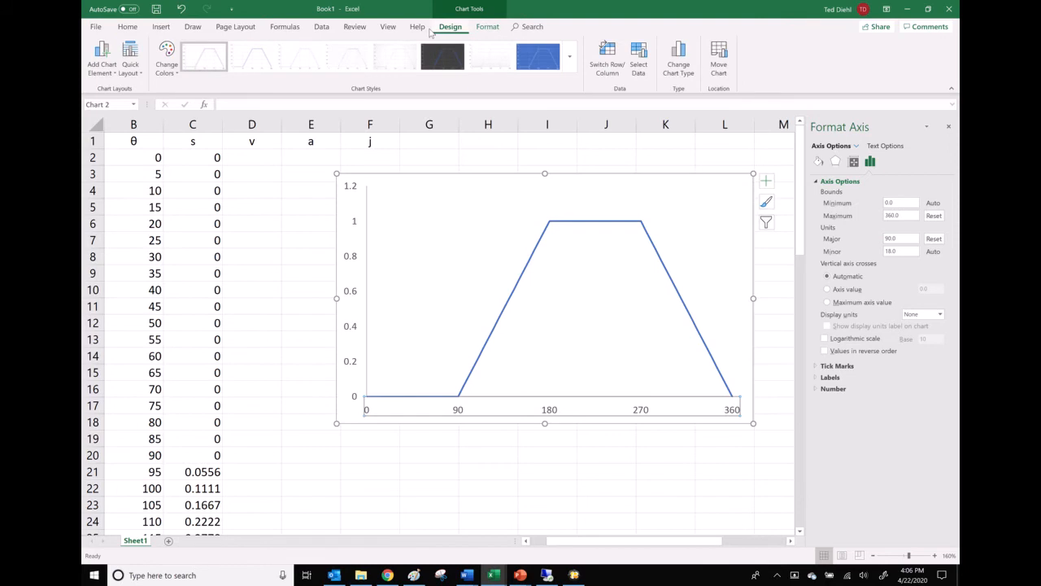
click(111, 71)
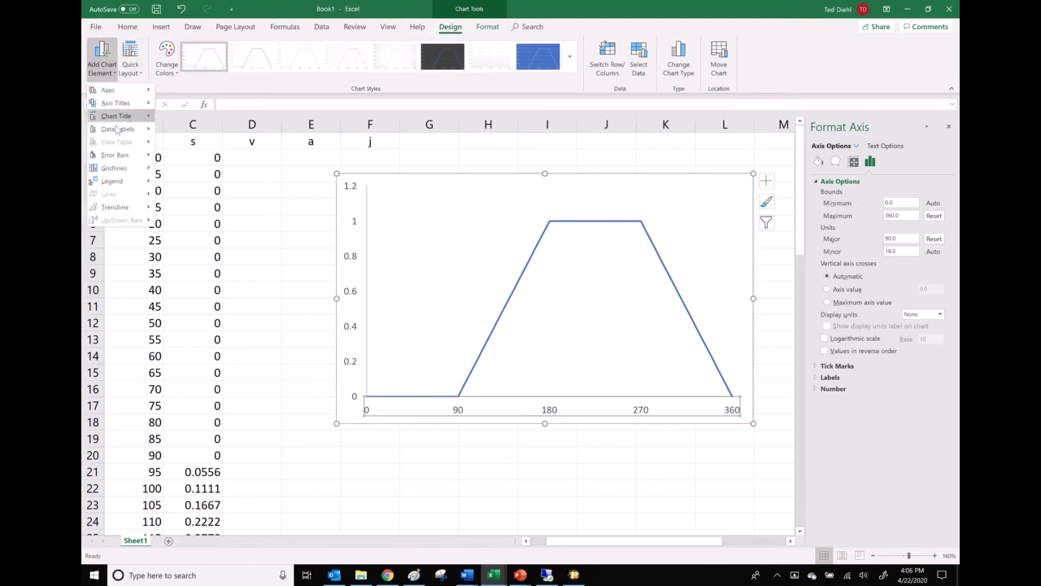
mouse_move(130, 173)
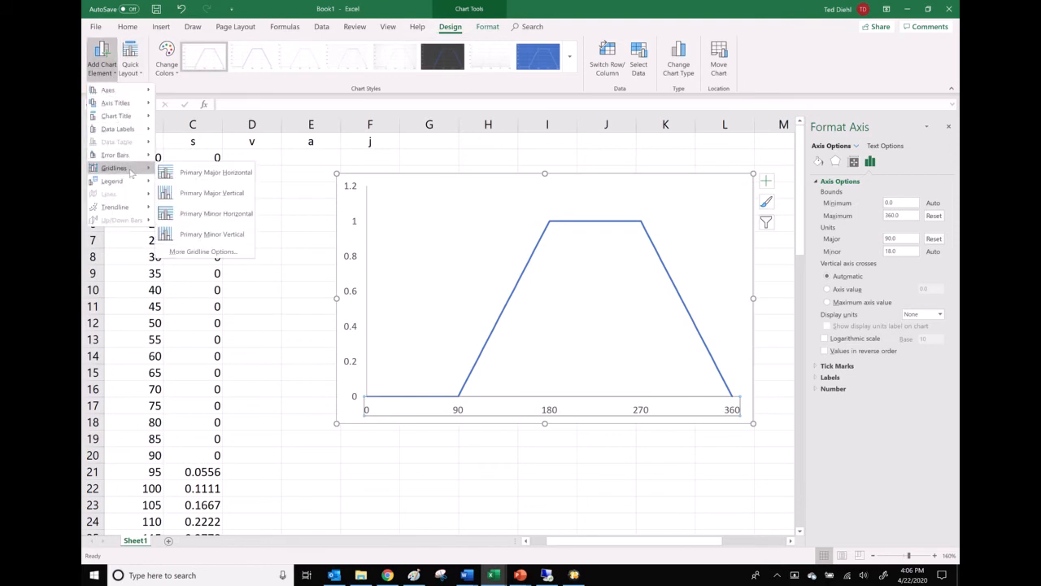
click(176, 193)
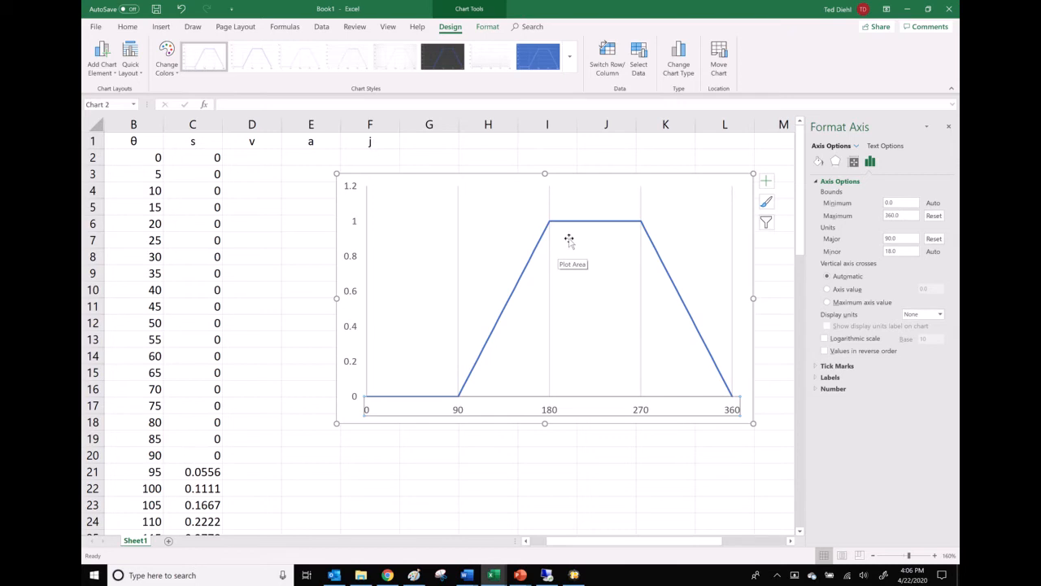
- Add a primary horizontal axis title to the displacement chart
click(108, 77)
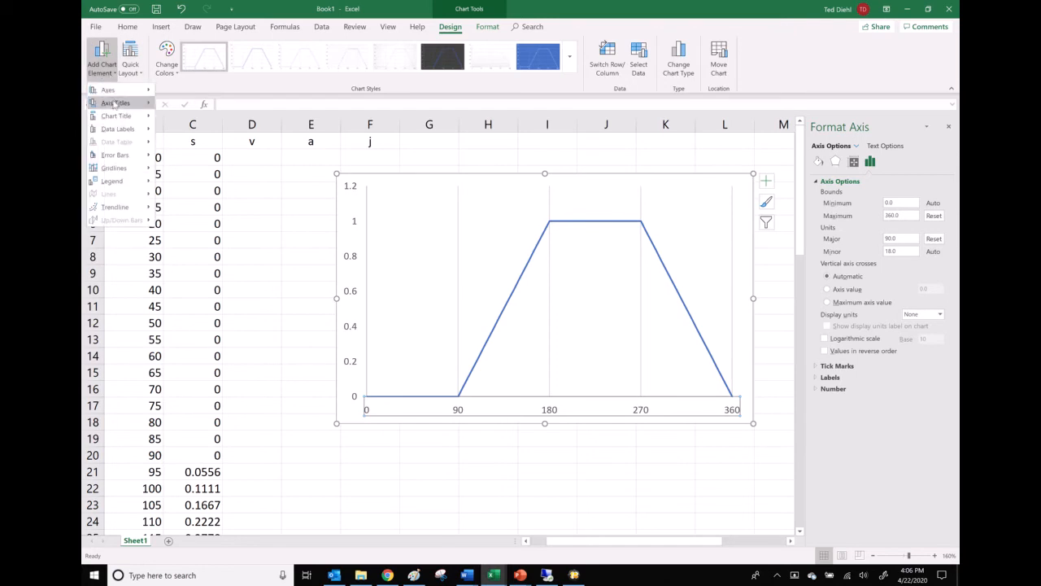
mouse_move(115, 104)
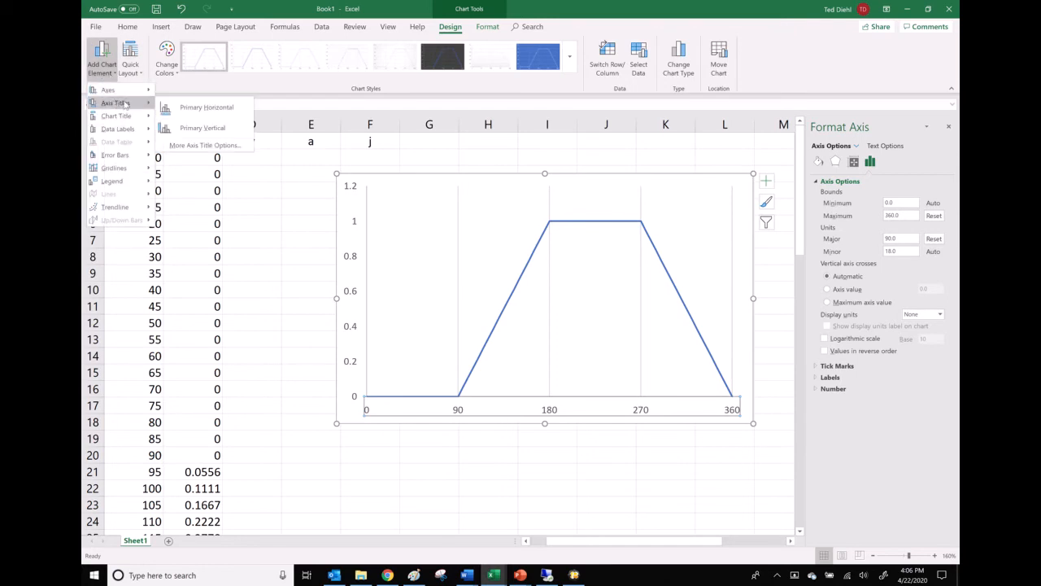
click(188, 109)
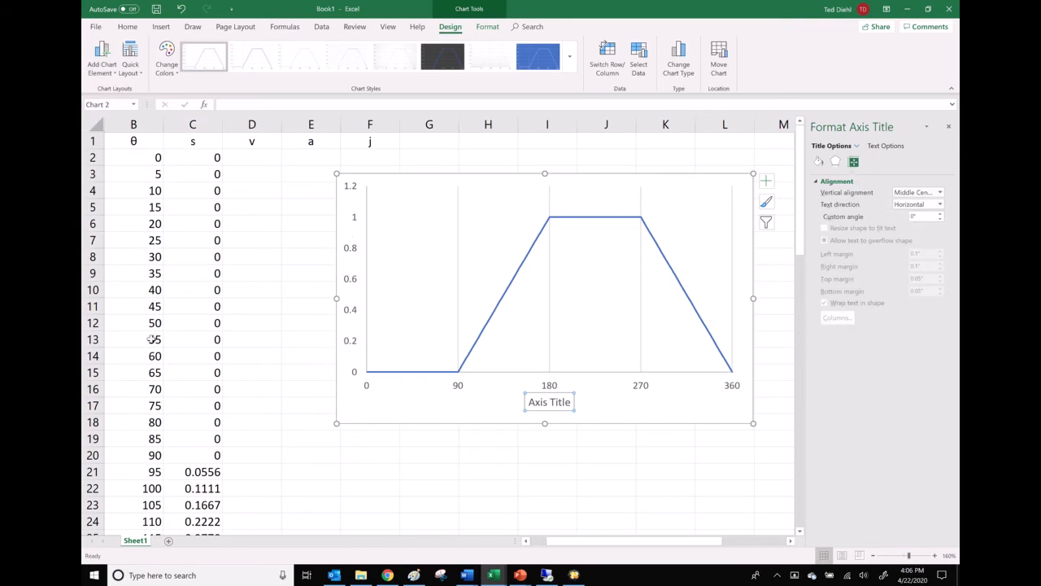
- Add a primary vertical axis title to the chart and change its text to "s"
click(96, 68)
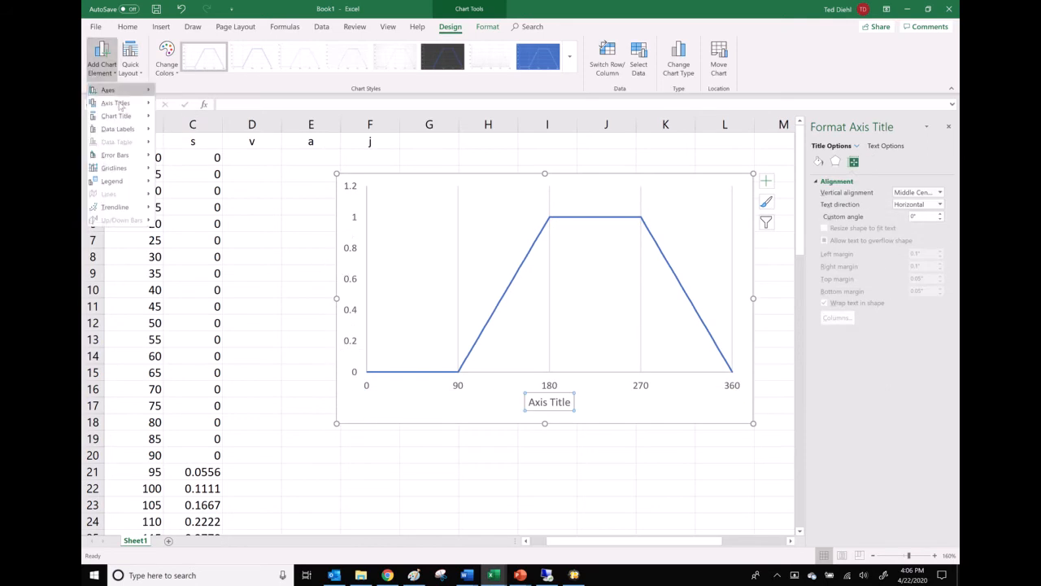
mouse_move(115, 104)
click(205, 130)
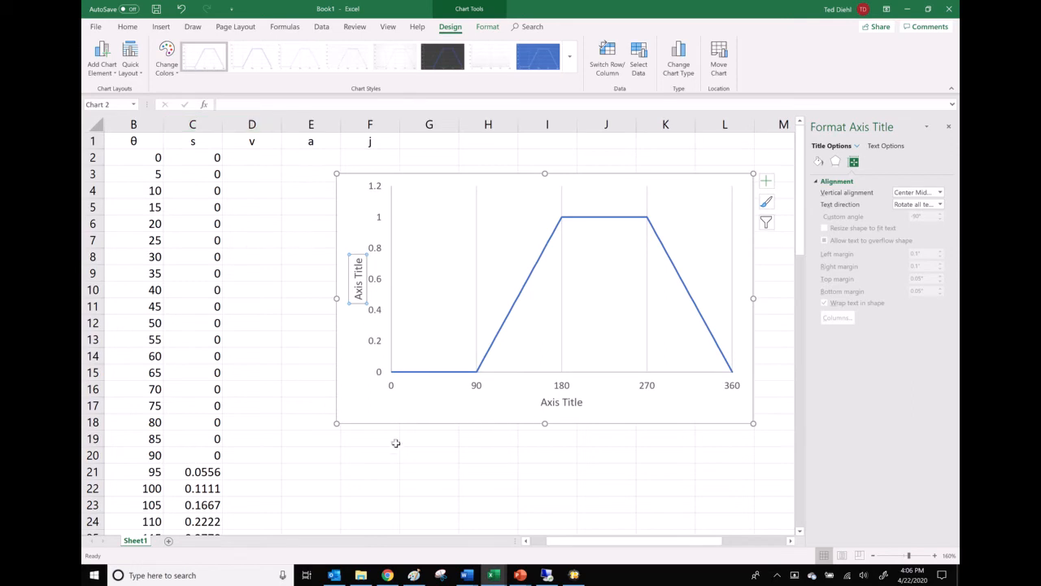
drag(356, 299, 358, 262)
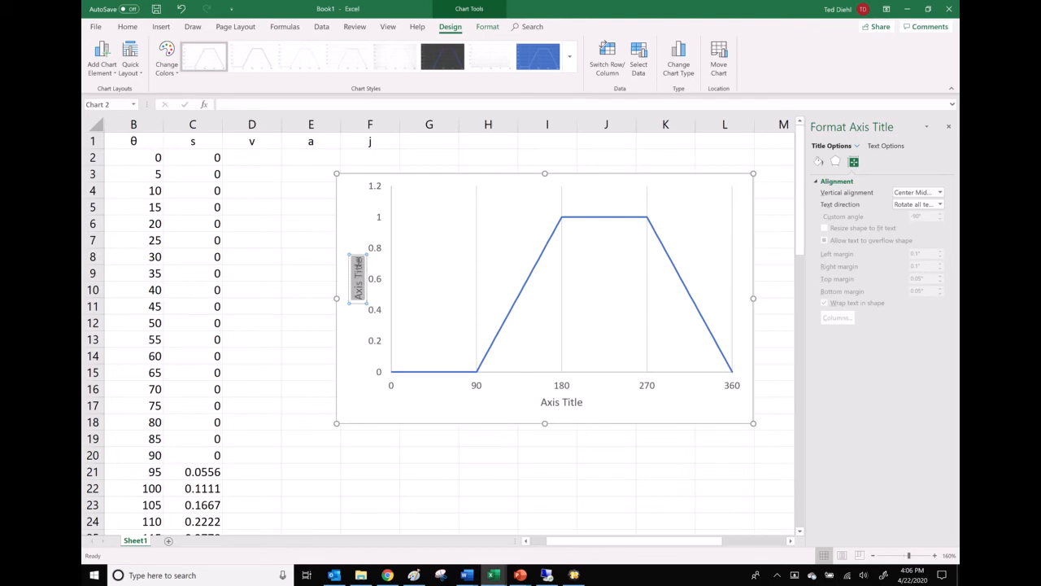
text(s)
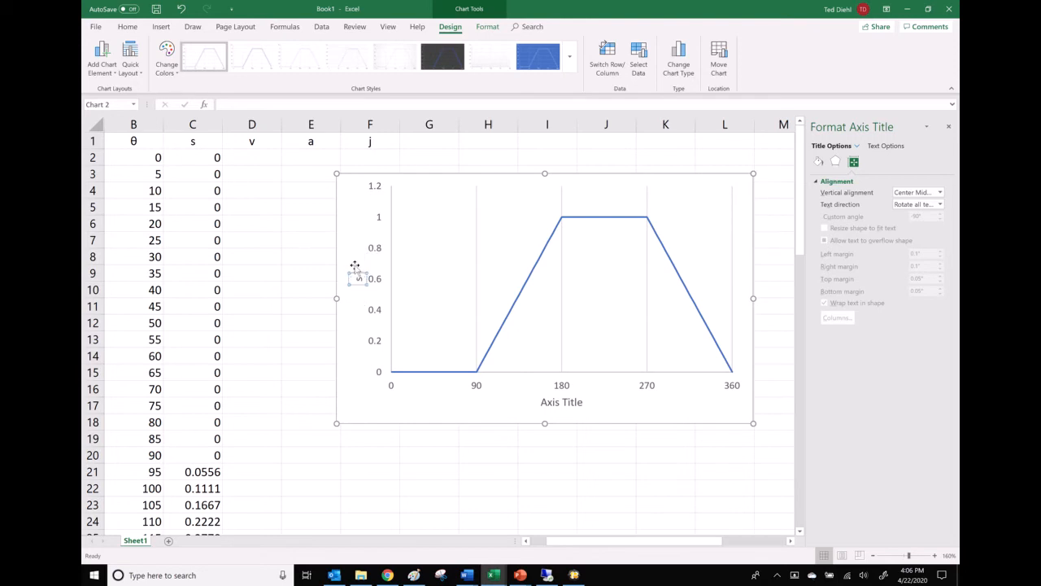
- Replace the horizontal axis title with "θ[degrees]", inserting the Greek small letter theta as a symbol
click(560, 406)
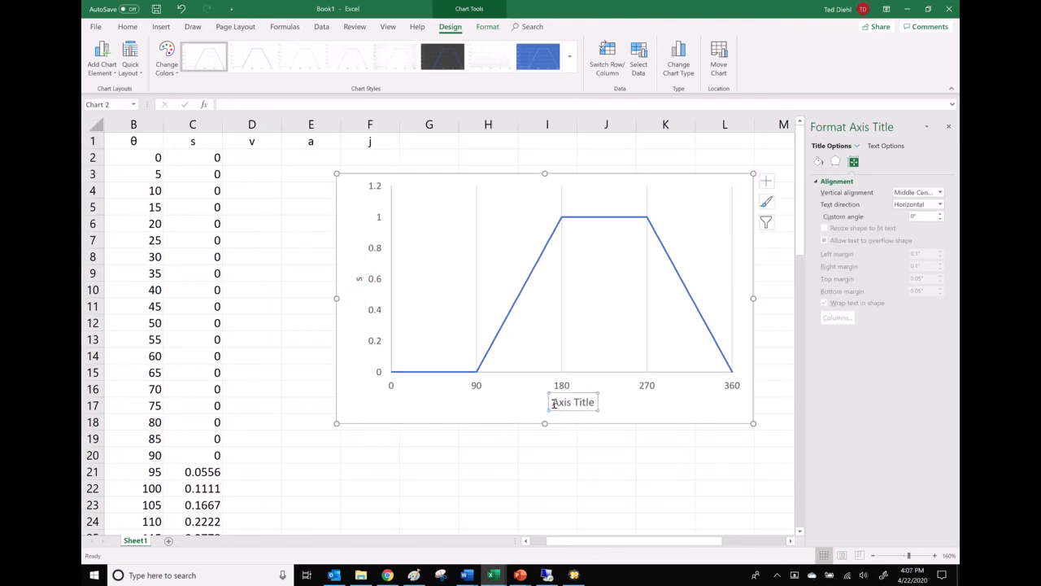
triple_click(580, 404)
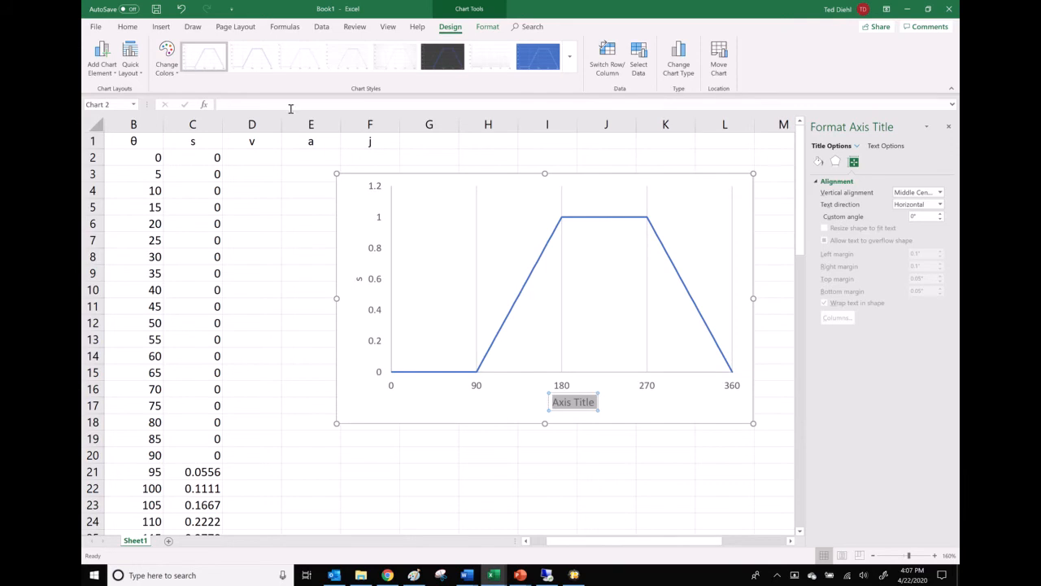
click(163, 29)
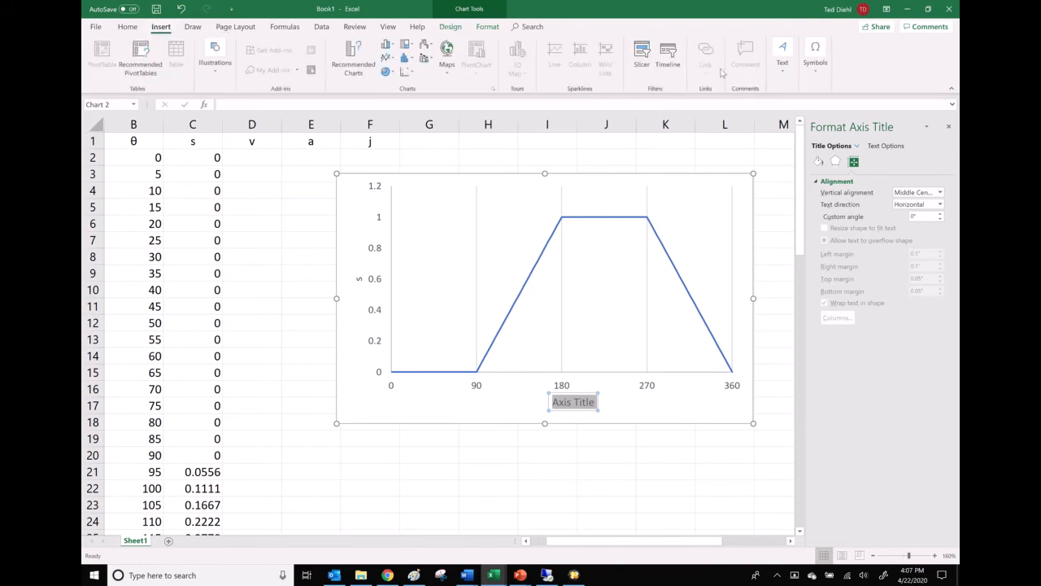
click(817, 65)
click(846, 112)
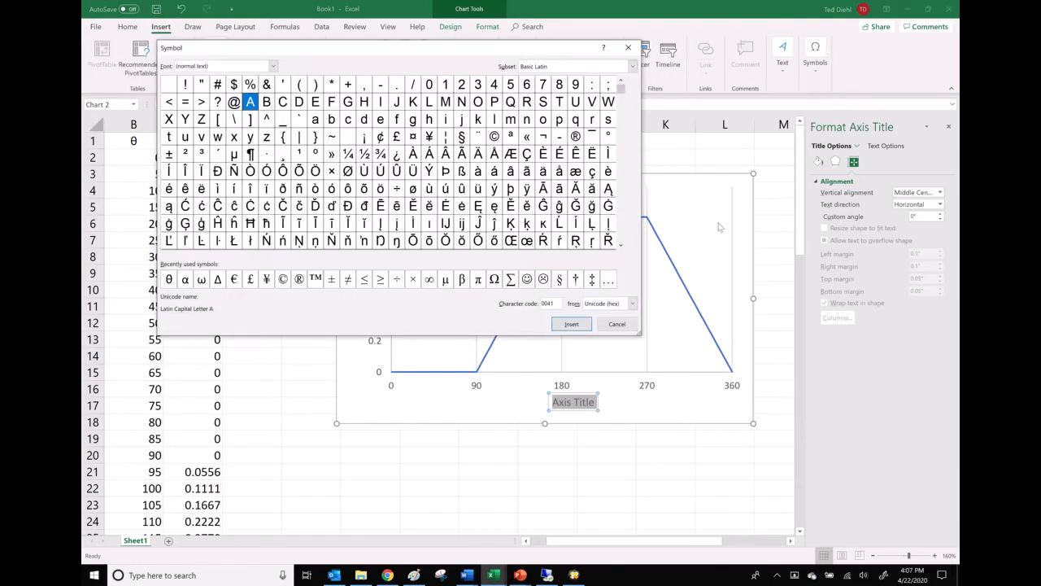
click(170, 280)
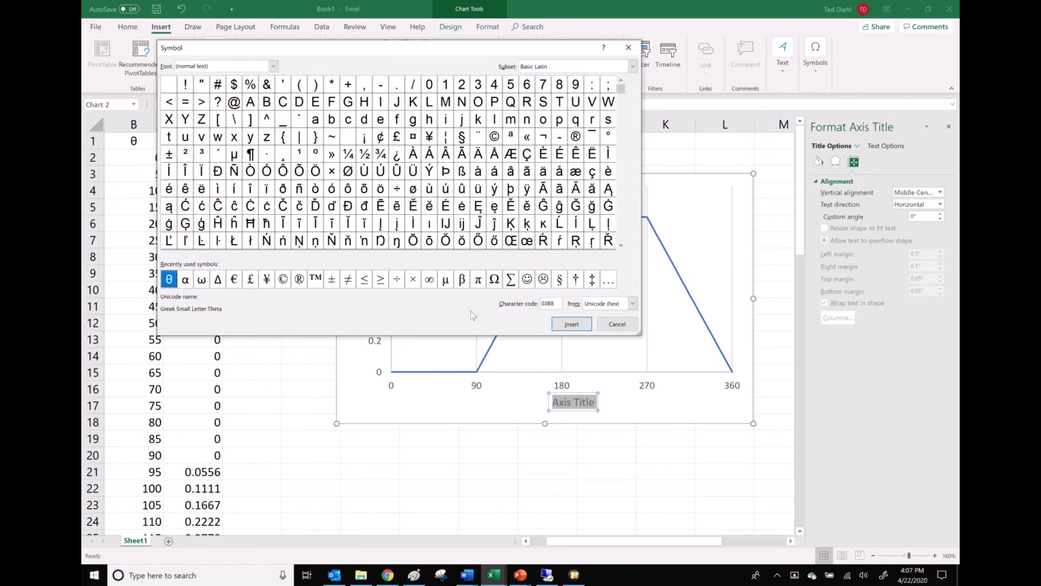
click(574, 324)
key(Escape)
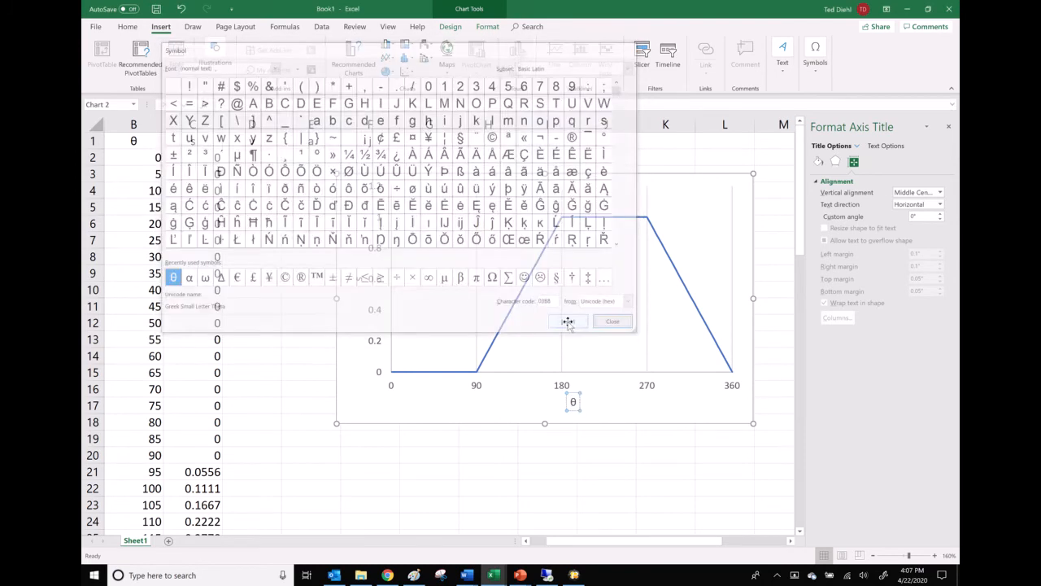
text([d)
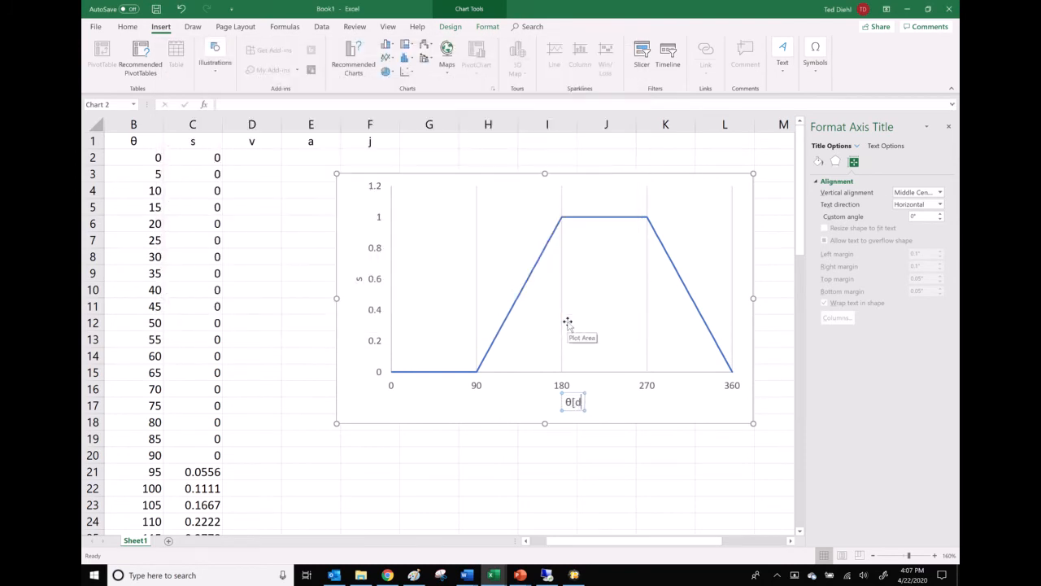
text(egrees])
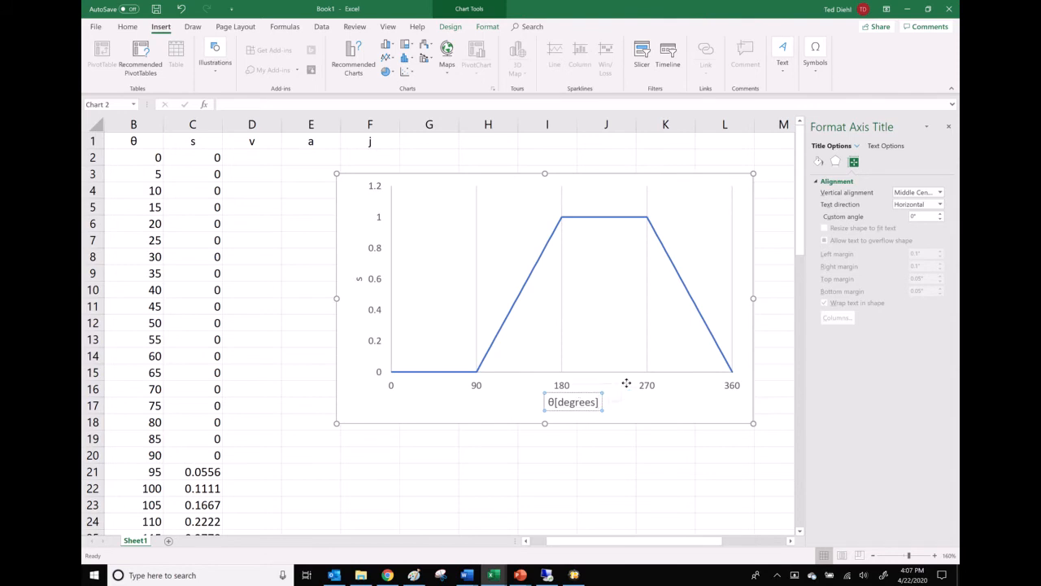
- Move the θ[degrees] title toward the axis's right end and reshape the chart into a wide, short one over columns G to O, rows 1 to 11
mouse_move(697, 380)
mouse_down()
mouse_move(747, 367)
mouse_move(704, 388)
mouse_up()
drag(755, 301, 774, 298)
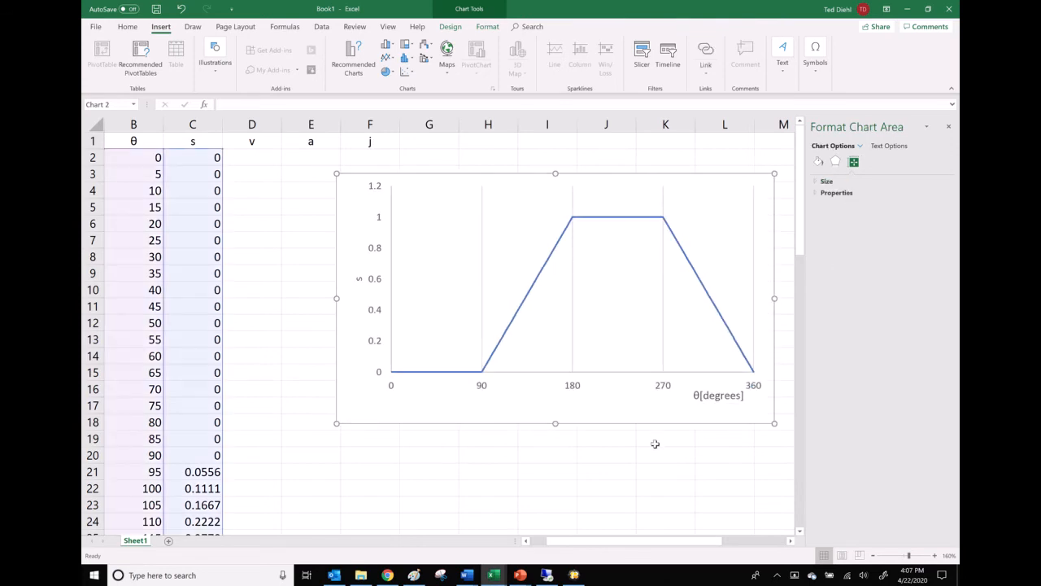
click(949, 128)
drag(771, 427, 867, 327)
drag(740, 325, 802, 299)
drag(674, 302, 674, 307)
- Extend the plot area downward and place the θ[degrees] title between the 270 and 360 labels of the horizontal axis
click(873, 291)
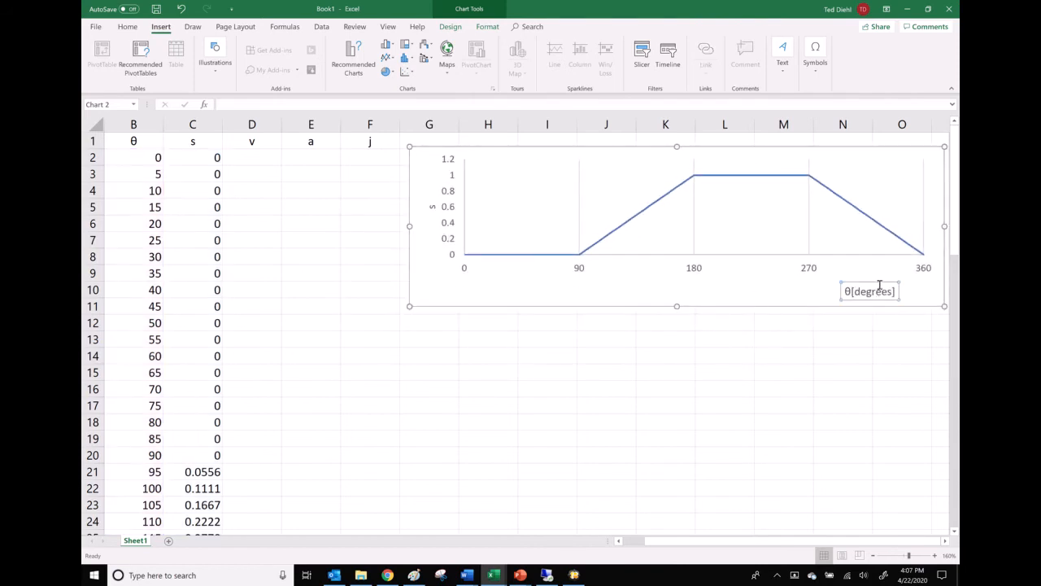
drag(880, 282, 895, 261)
click(840, 248)
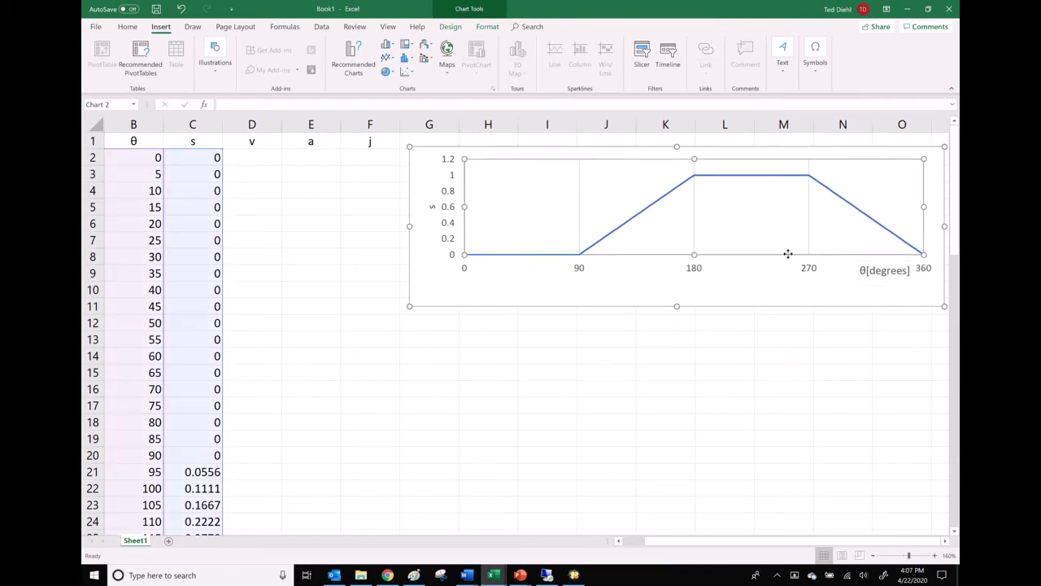
drag(697, 253, 693, 269)
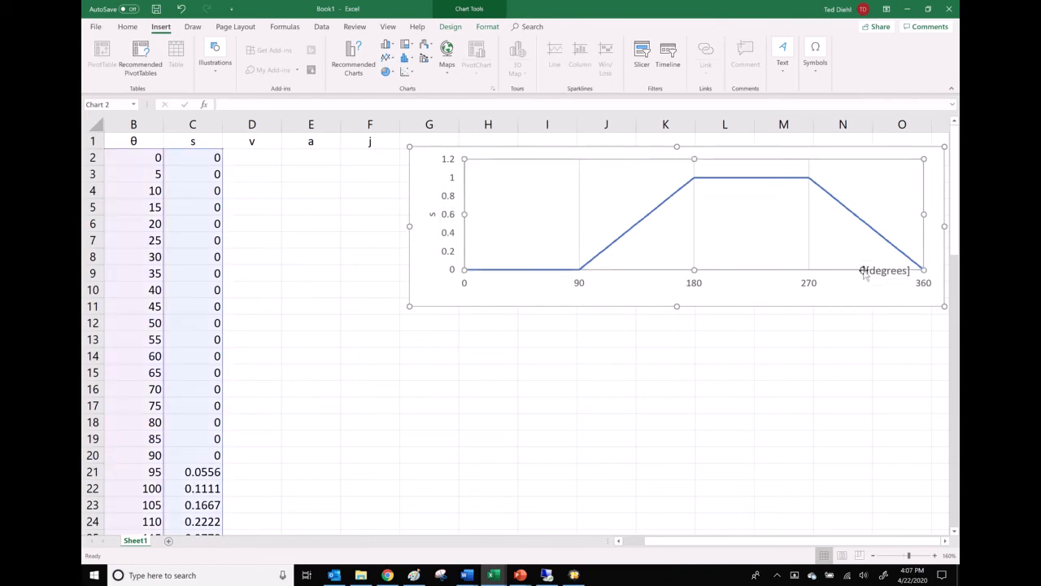
click(872, 275)
drag(870, 279, 869, 294)
- Switch to the S15 HW11 Mechanisms 1370 document in Word and check the height and width of the sample jerk chart
click(475, 577)
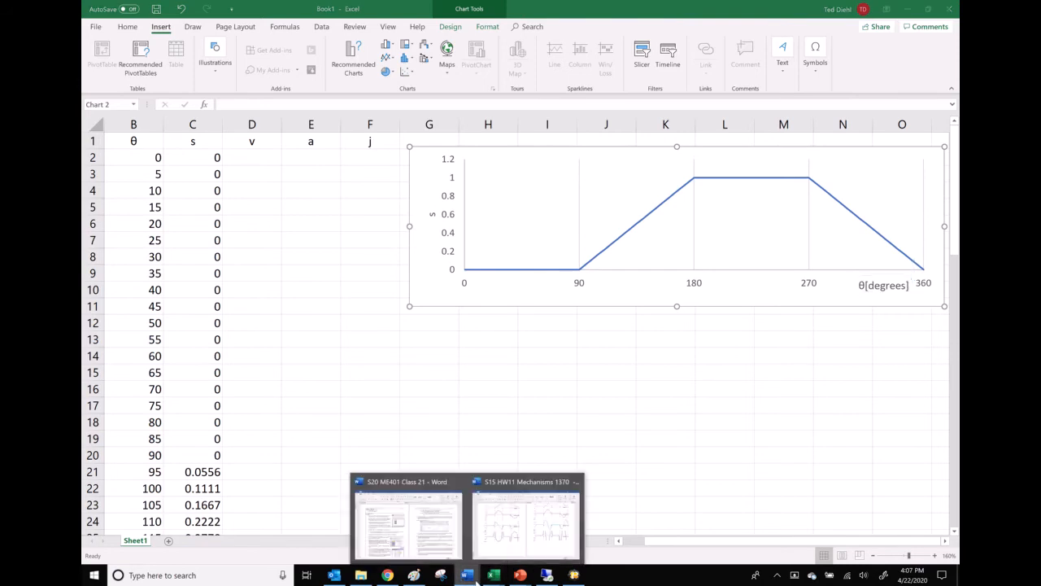
click(507, 537)
scroll(504, 481, up, 3)
scroll(504, 481, up, 3)
scroll(561, 423, up, 2)
click(581, 383)
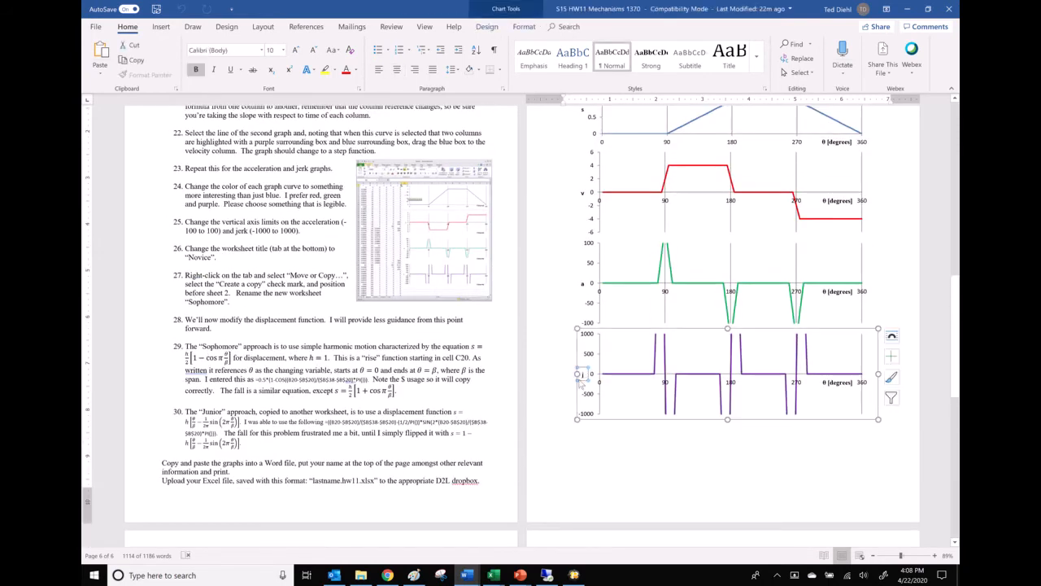
click(580, 387)
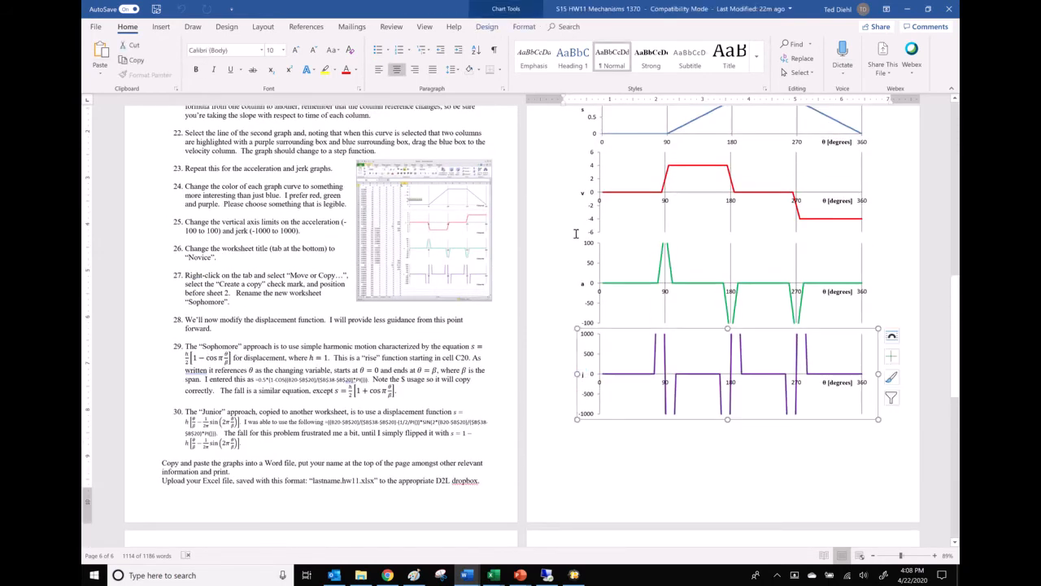
click(521, 32)
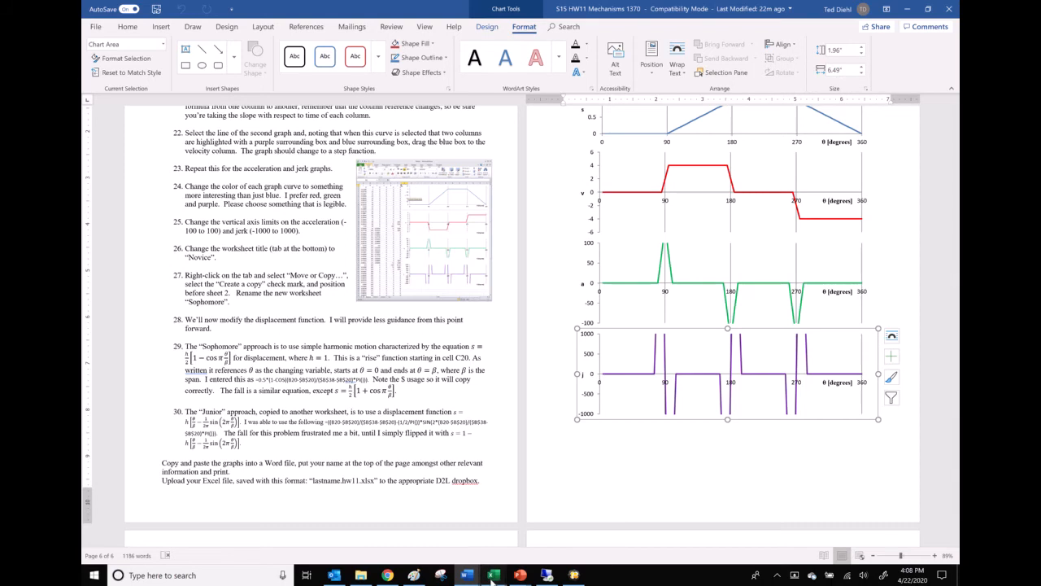
- Switch back to the Excel workbook and set the displacement chart's size to 6" wide and 2" high
mouse_move(494, 575)
click(603, 480)
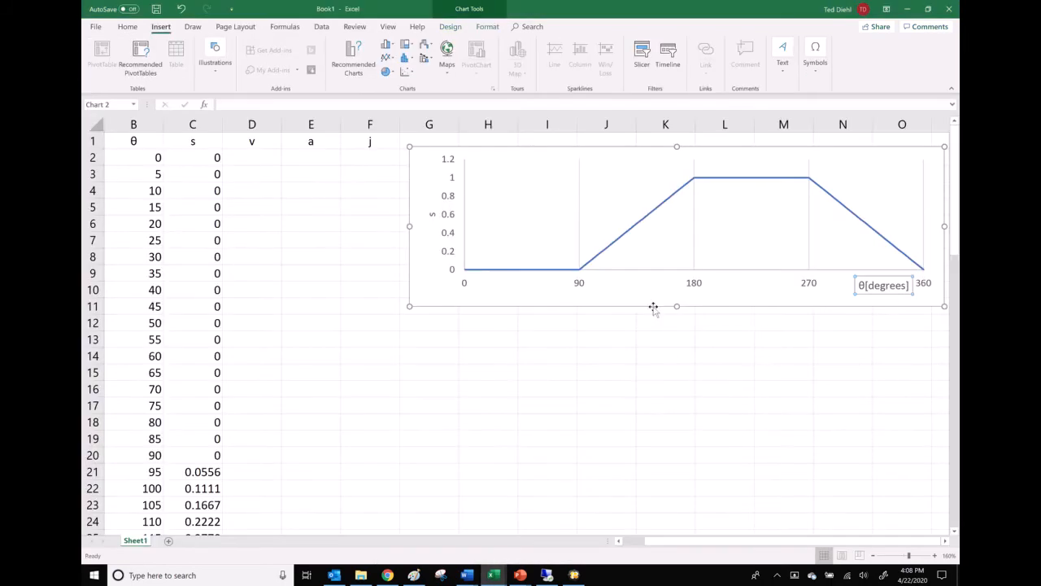
click(653, 306)
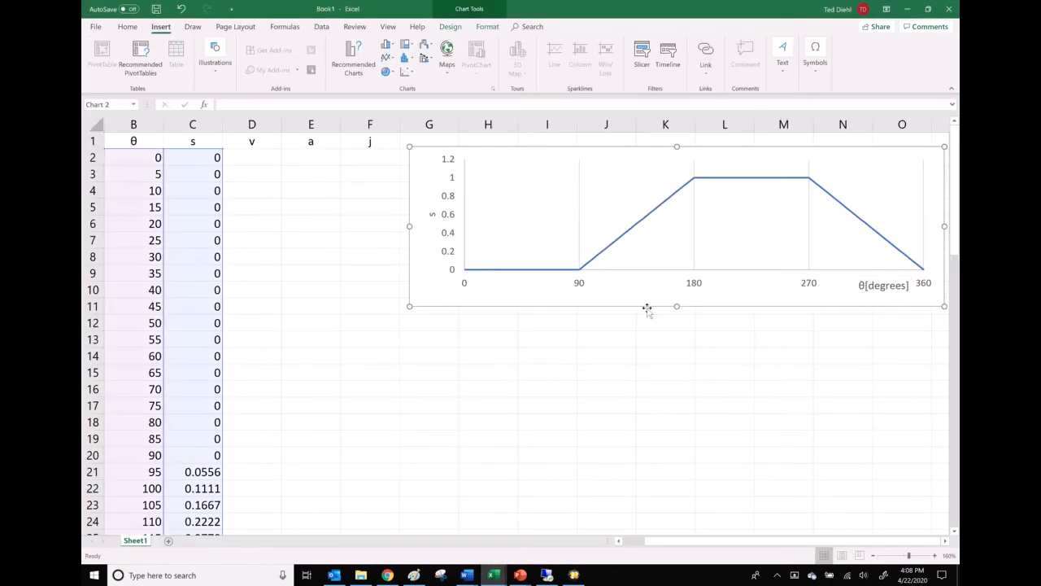
click(488, 26)
click(911, 69)
text(6)
key(Return)
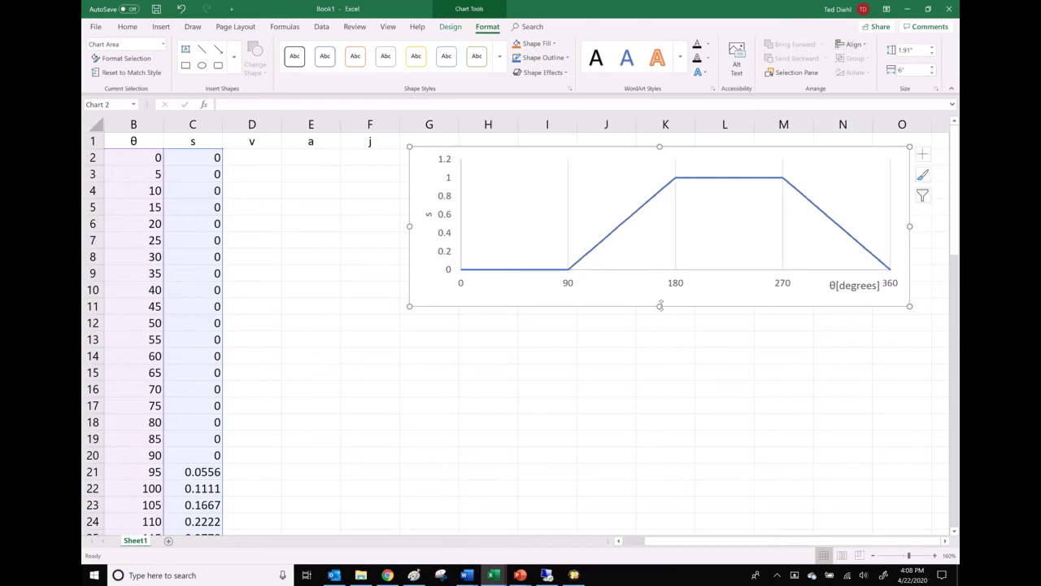
click(917, 54)
text(2)
key(Return)
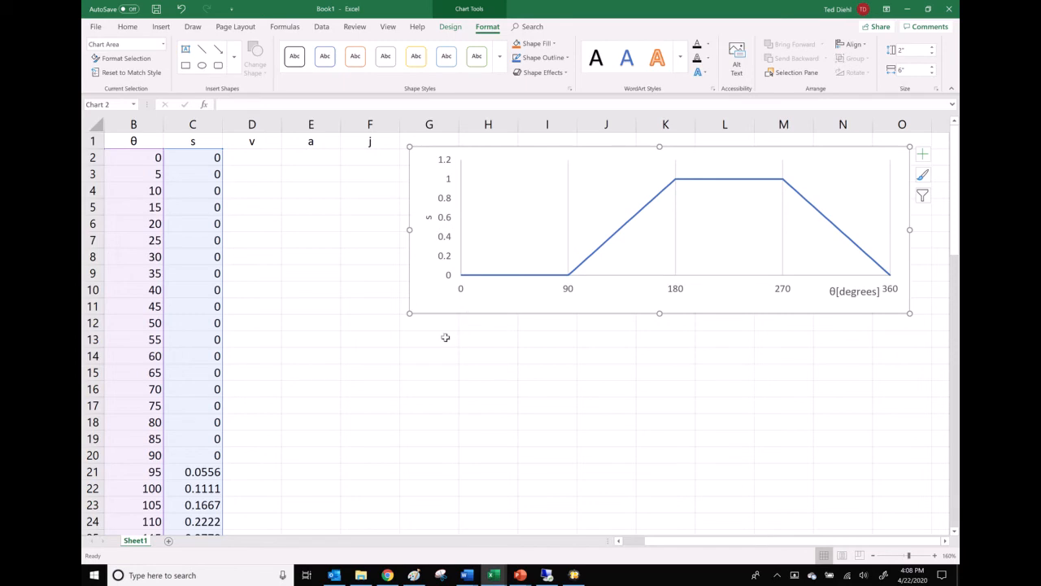
- Paste three copies of the displacement chart stacked below the original, starting at column G
click(456, 325)
key(ctrl+v)
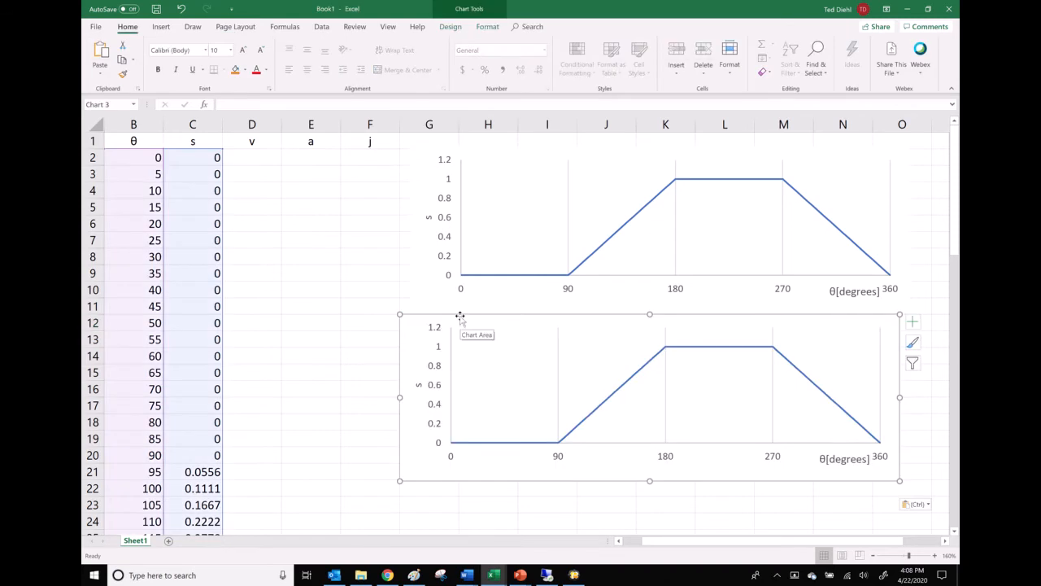
click(459, 306)
click(443, 351)
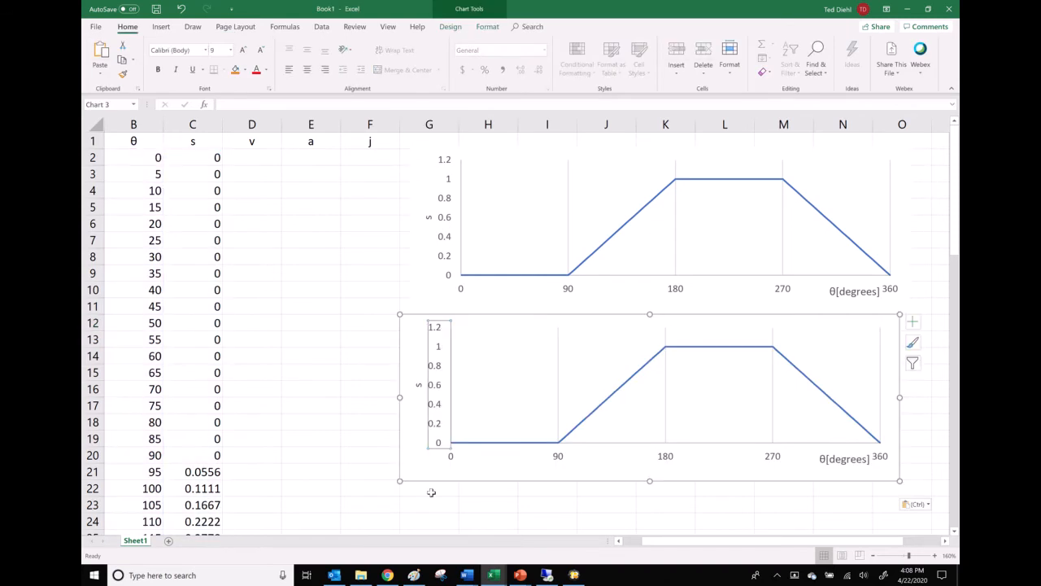
click(427, 493)
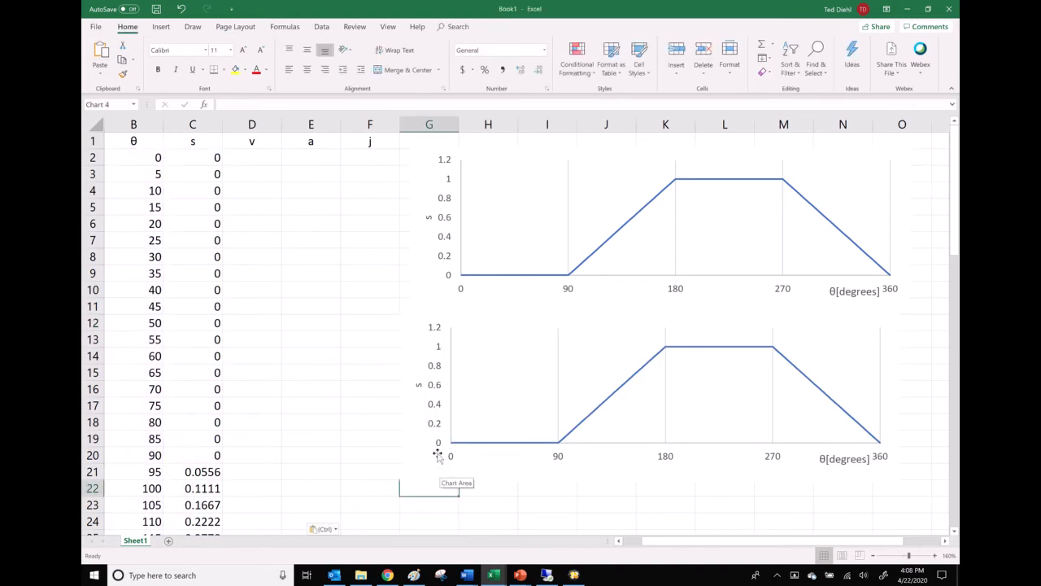
key(ctrl+v)
scroll(436, 430, down, 6)
click(437, 360)
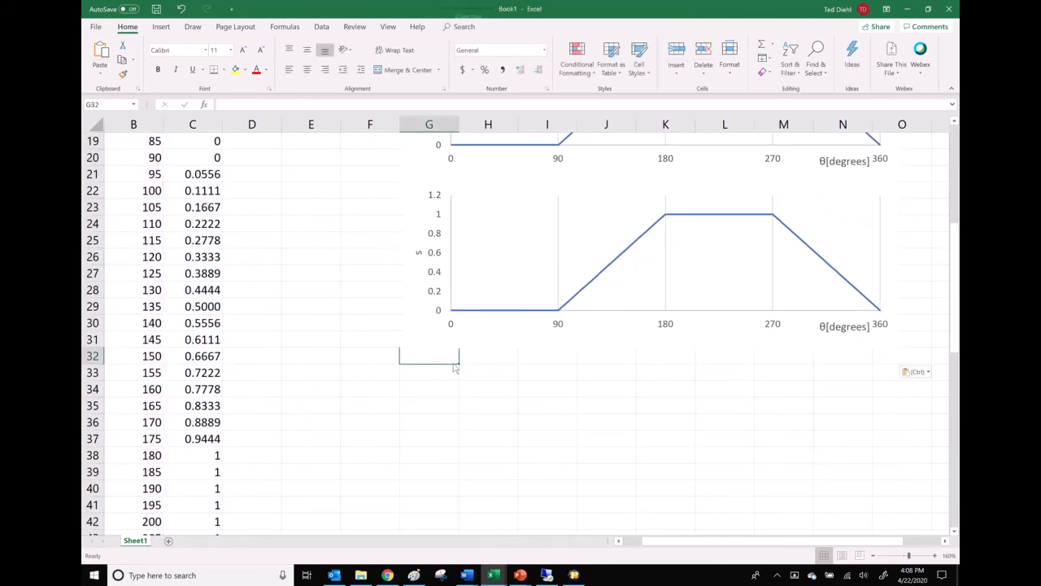
key(ctrl+v)
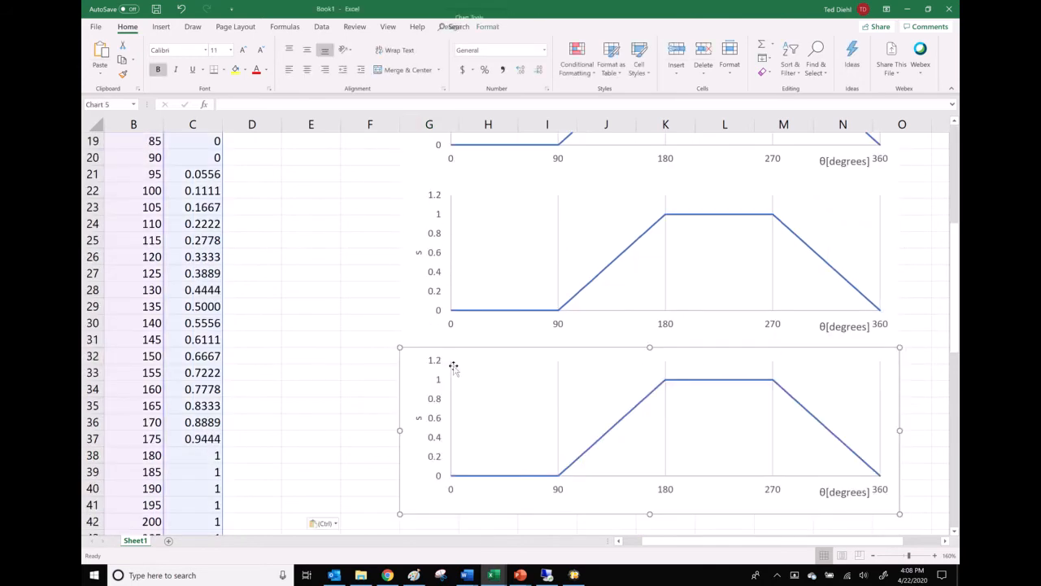
- Select all four charts together and align their left edges
scroll(468, 396, up, 5)
scroll(465, 417, down, 2)
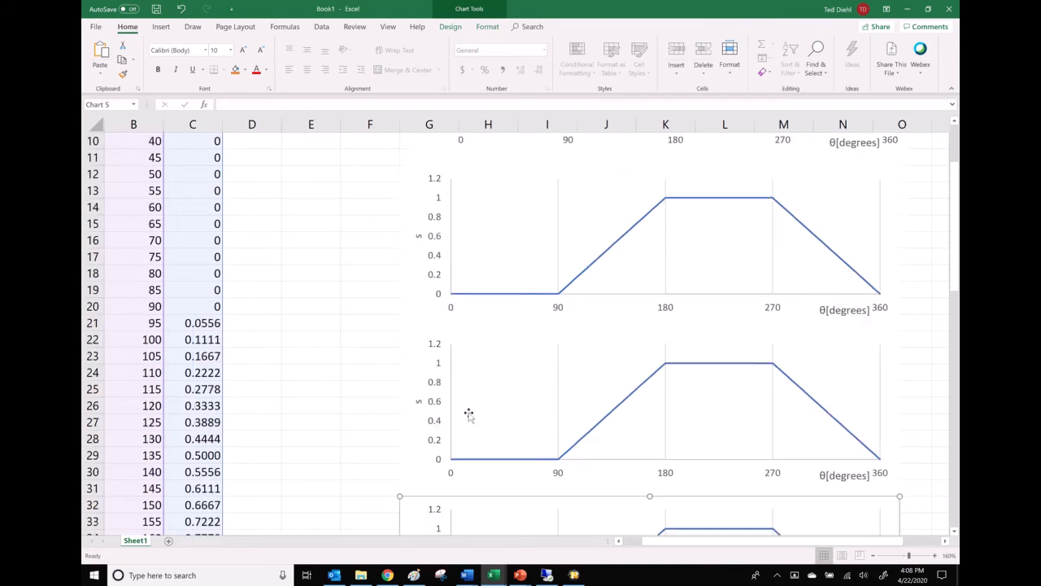
ctrl+click(472, 435)
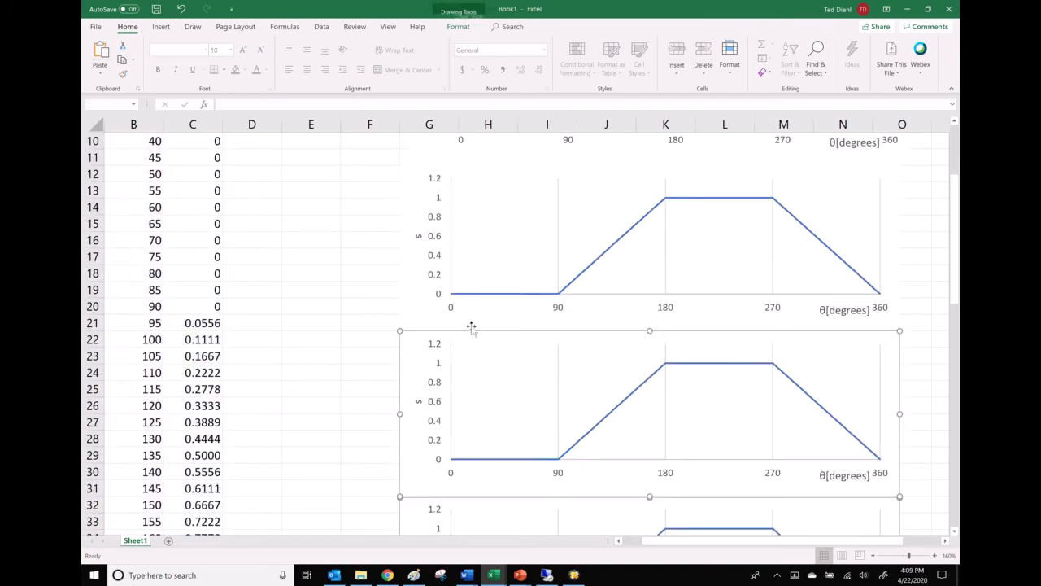
ctrl+click(470, 281)
scroll(471, 285, up, 1)
scroll(471, 285, up, 3)
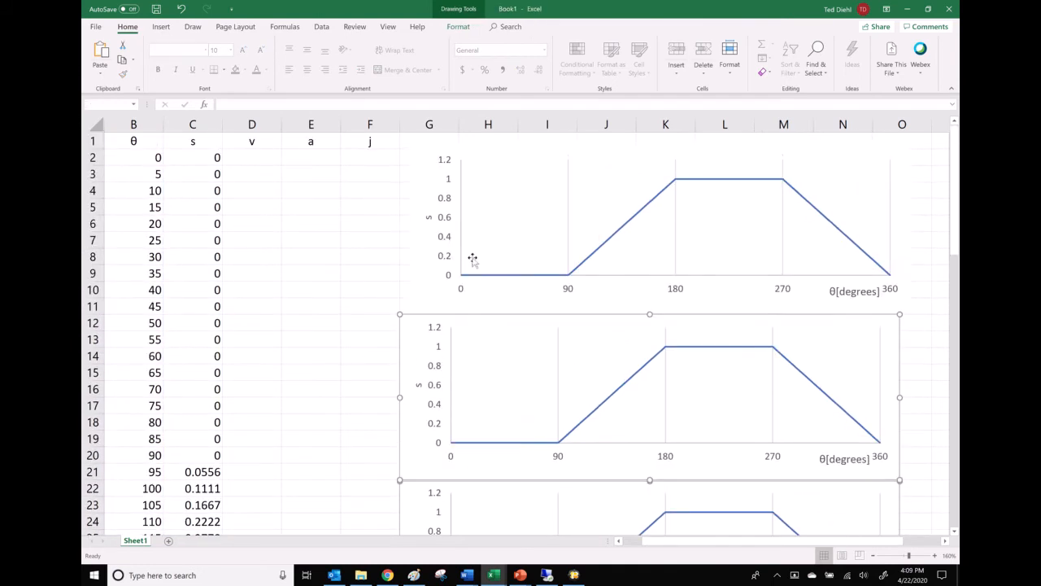
ctrl+click(472, 253)
click(465, 28)
click(749, 45)
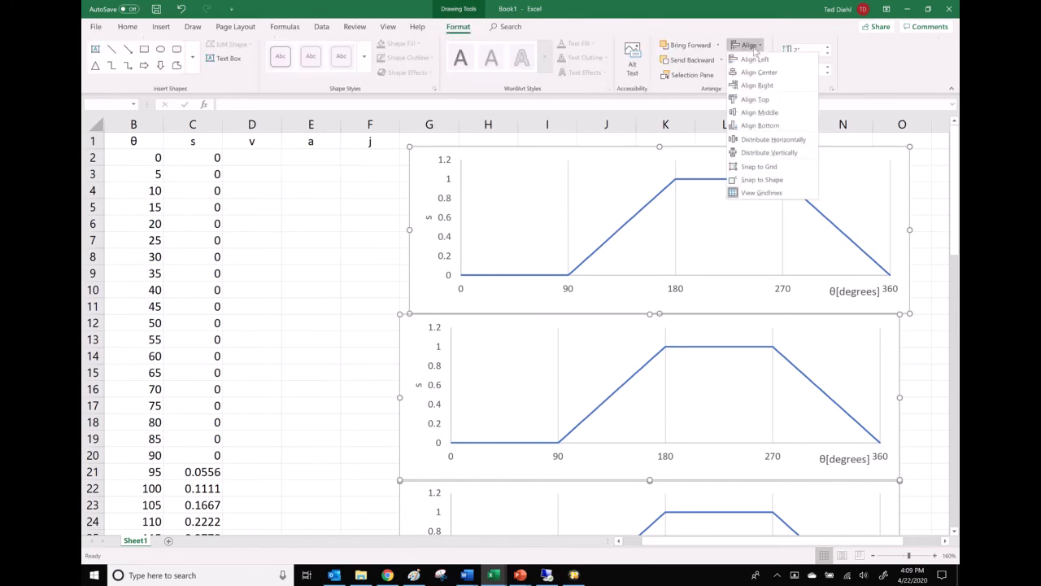
click(755, 59)
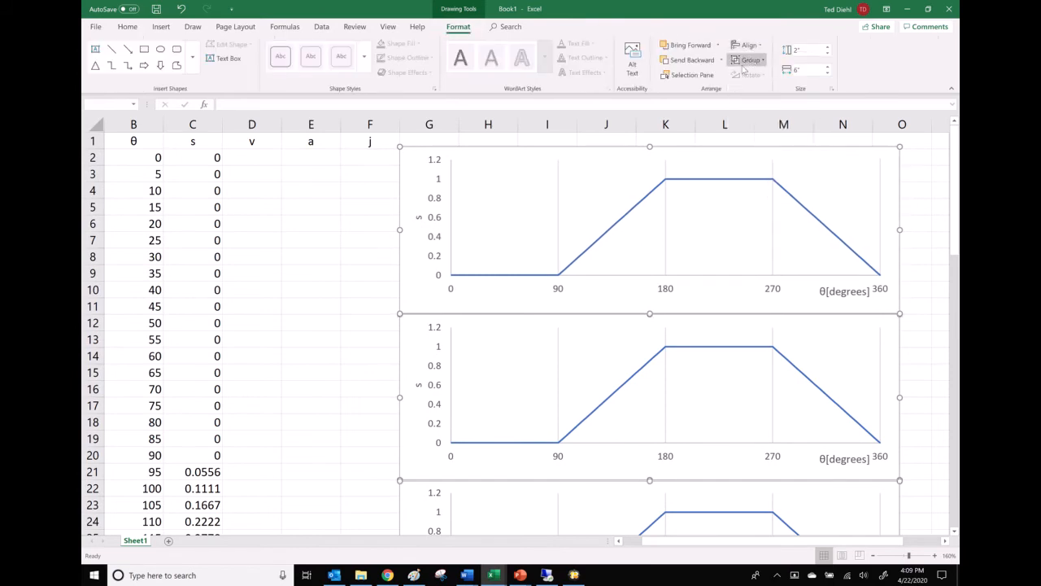
- Shift the four selected charts together slightly up and right, clear of column F, and deselect them
click(749, 60)
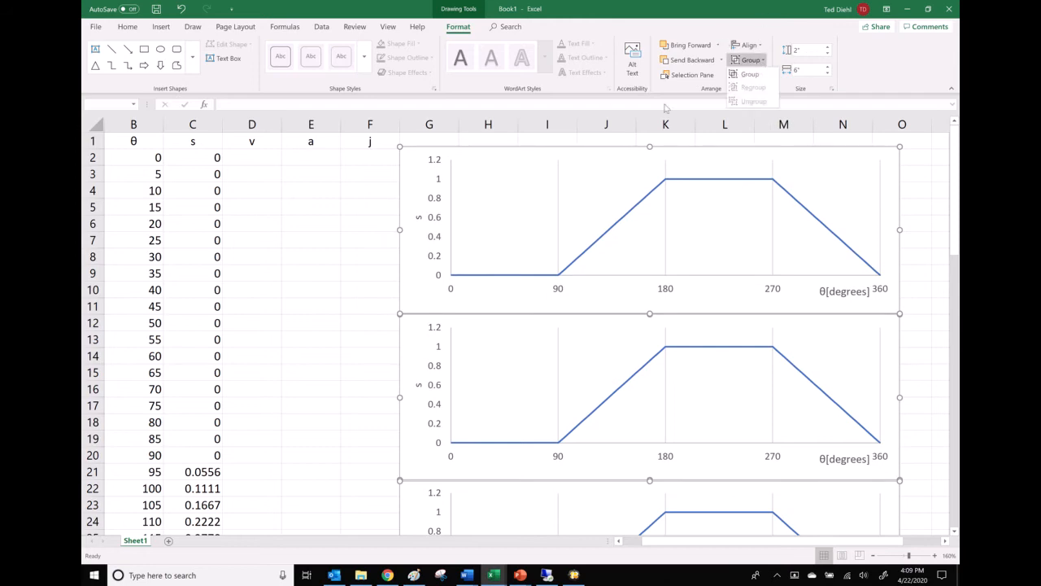
click(612, 148)
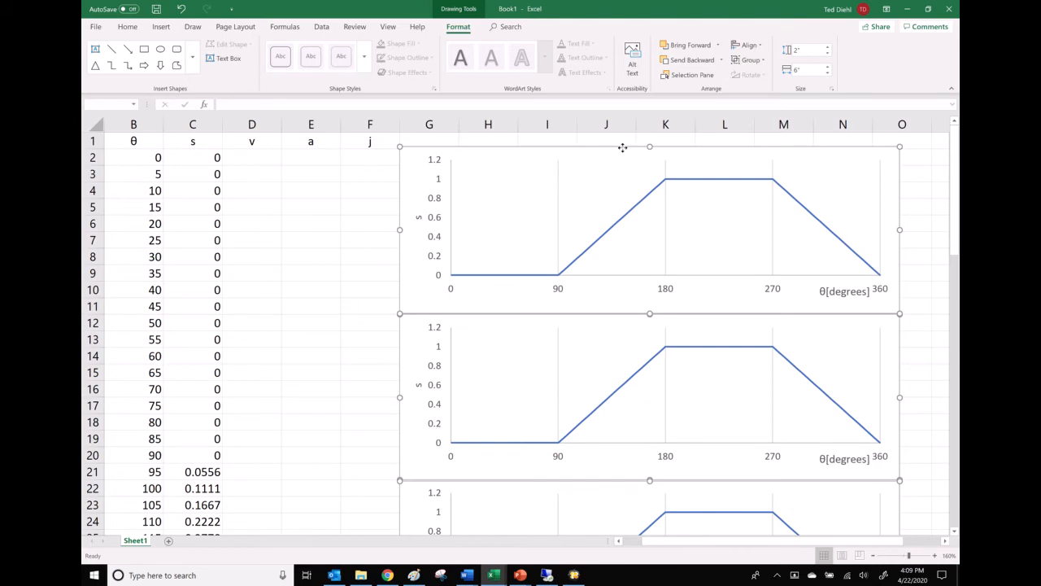
drag(625, 148, 635, 140)
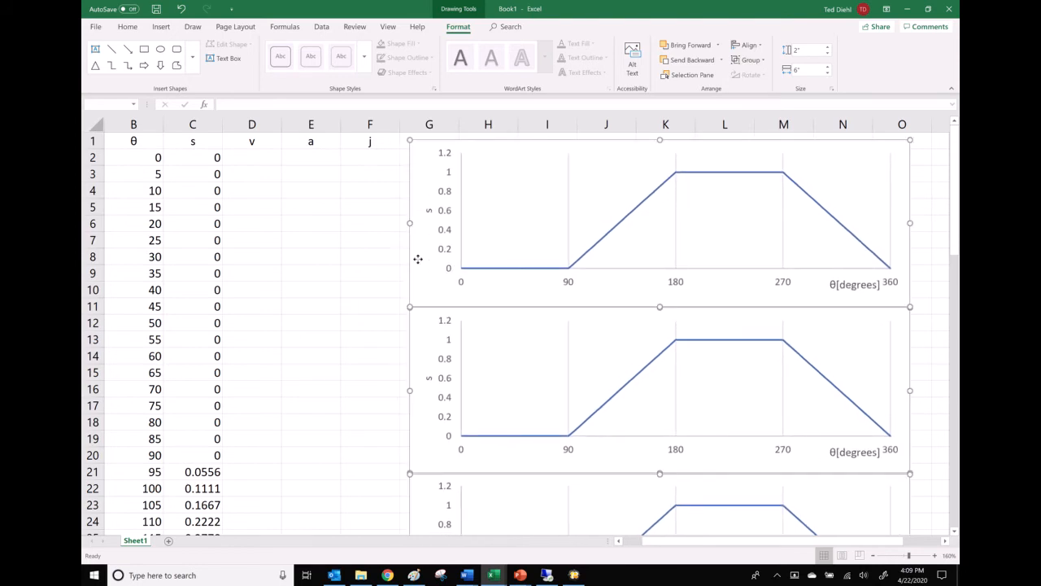
click(370, 271)
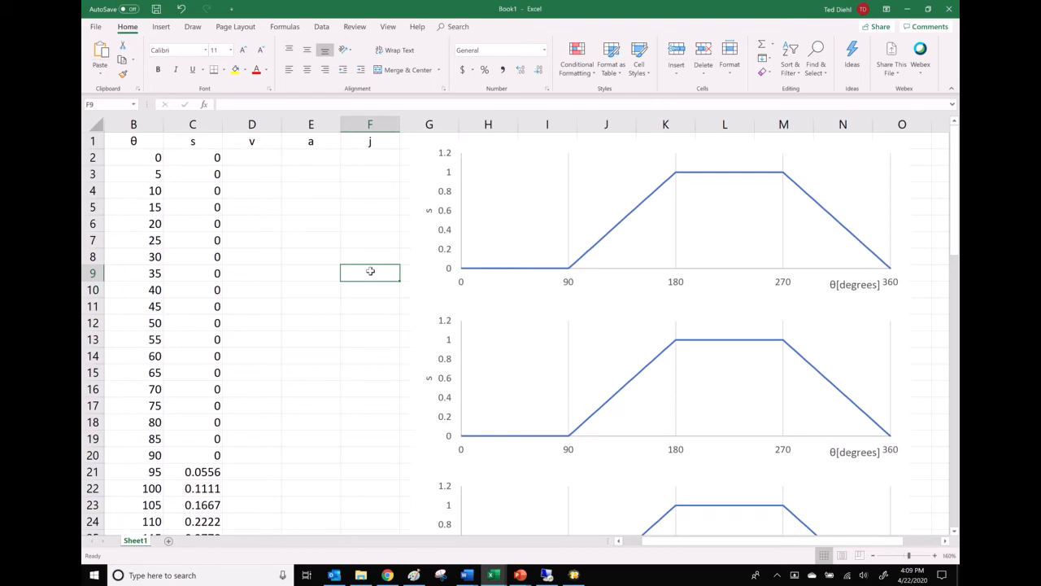
- Begin the velocity slope formula in cell D3 with =(C4-C2)/(B4-
click(255, 157)
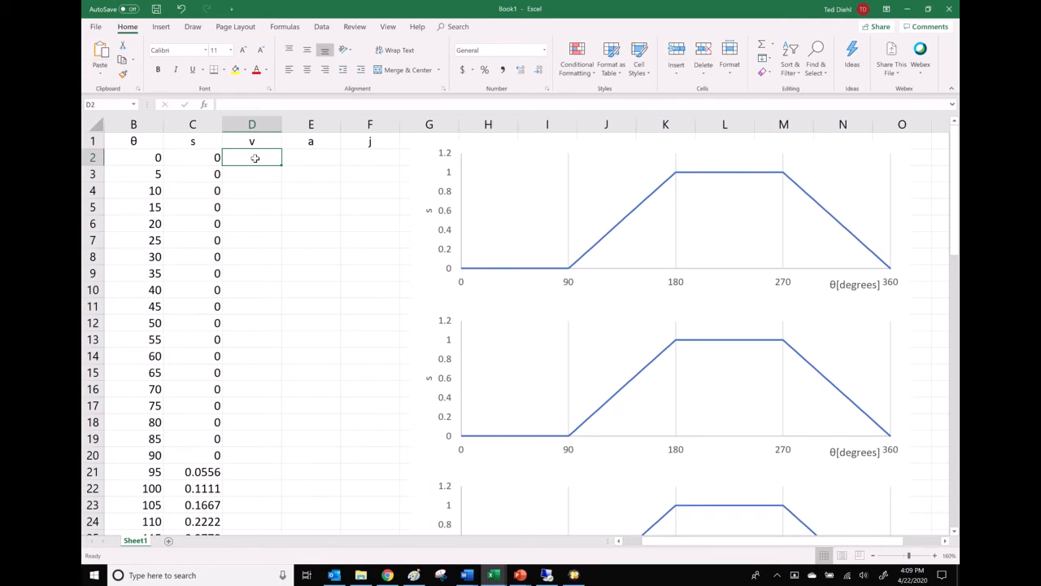
click(254, 172)
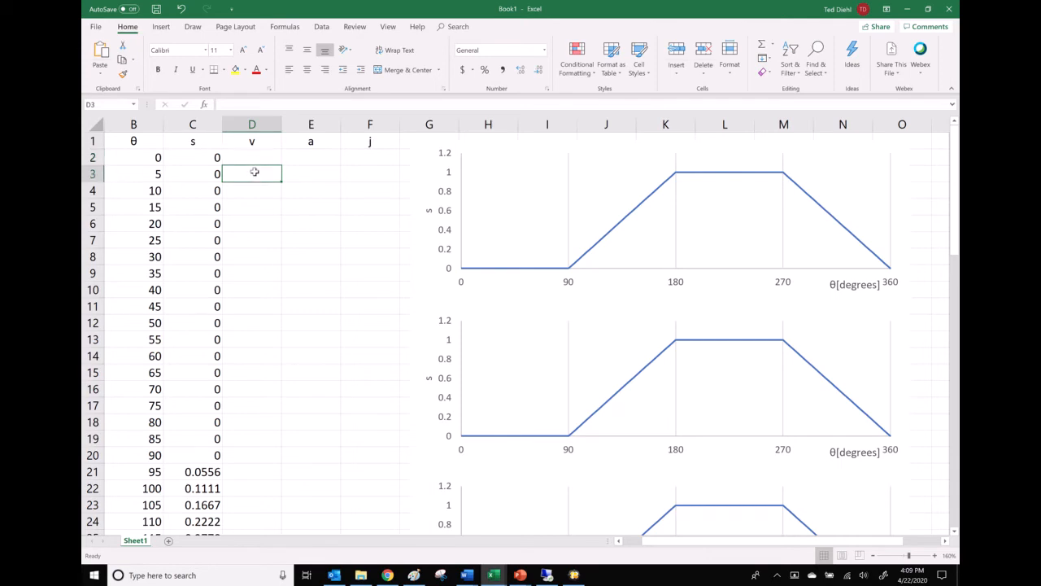
text(=()
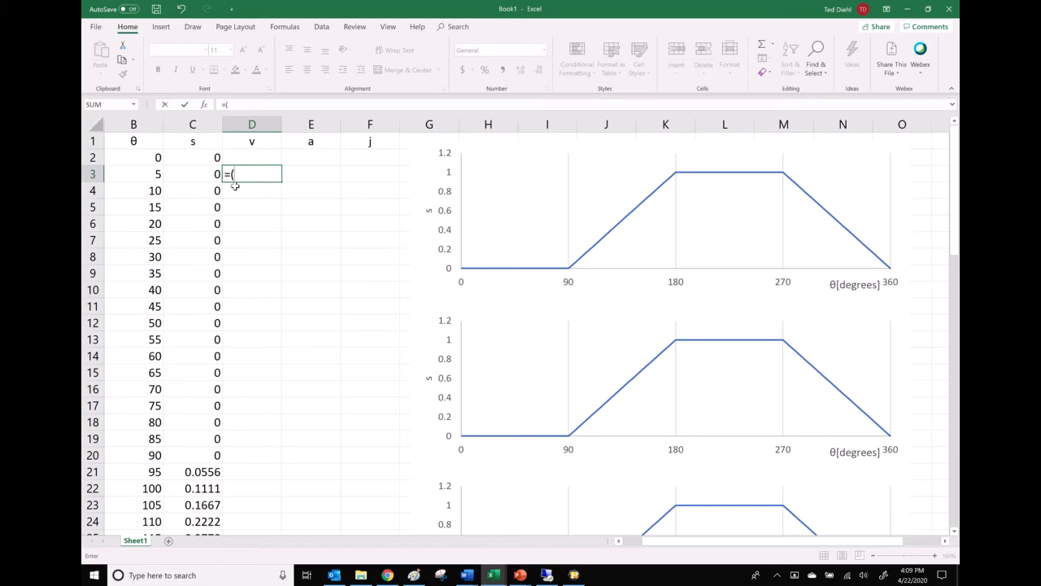
click(190, 188)
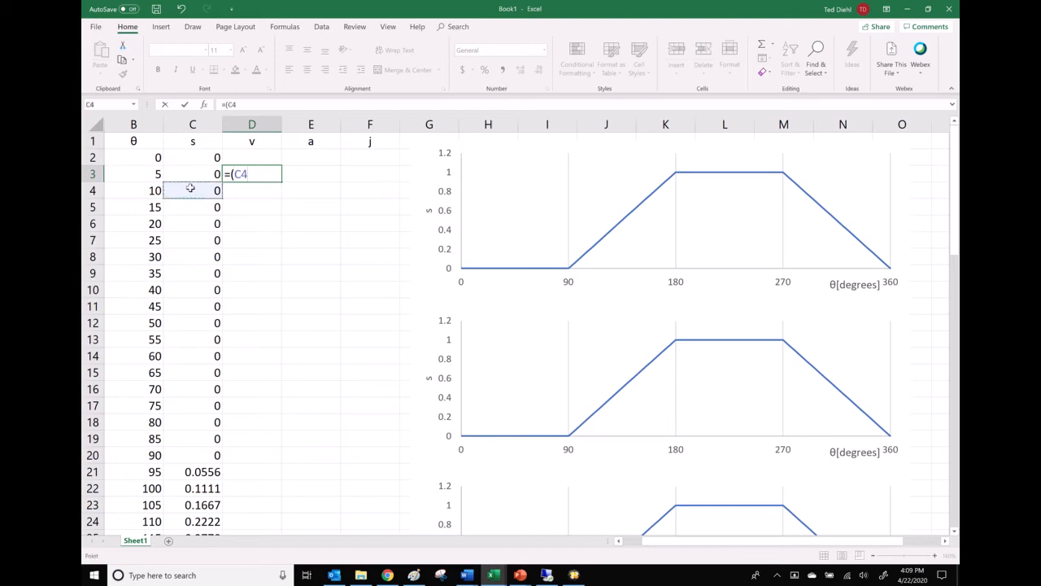
text(-)
click(198, 159)
text()/()
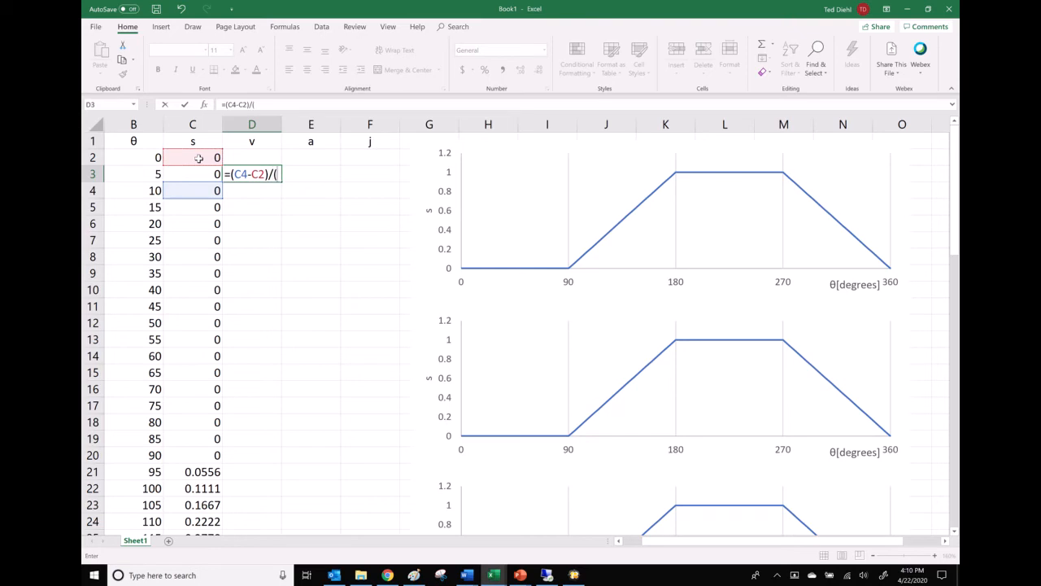
click(148, 190)
text(-)
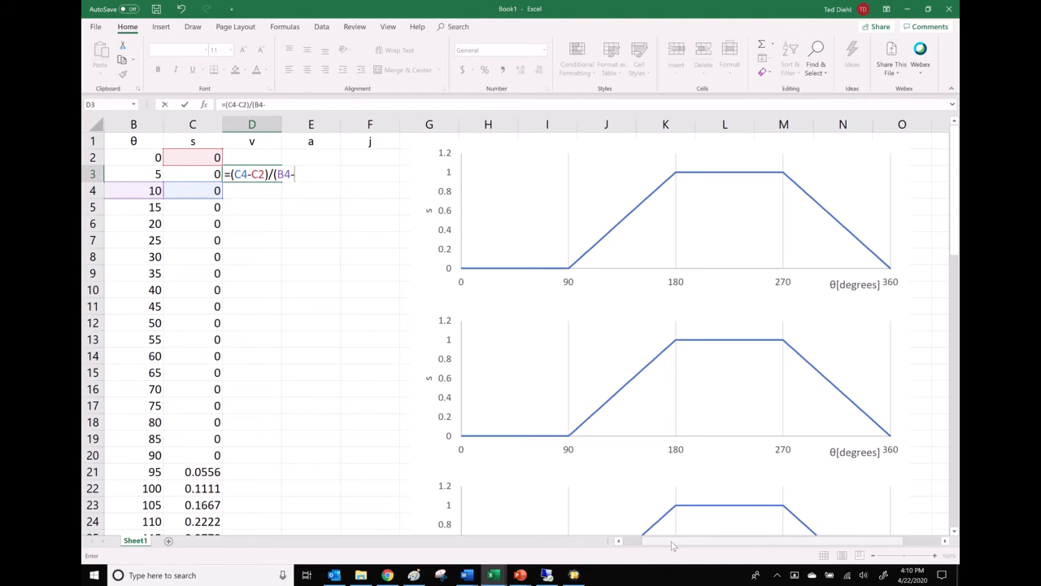
- Complete the velocity formula in cell D3 as =(C4-C2)/(A4-A2), using the time column in the denominator
scroll(671, 541, left, 1)
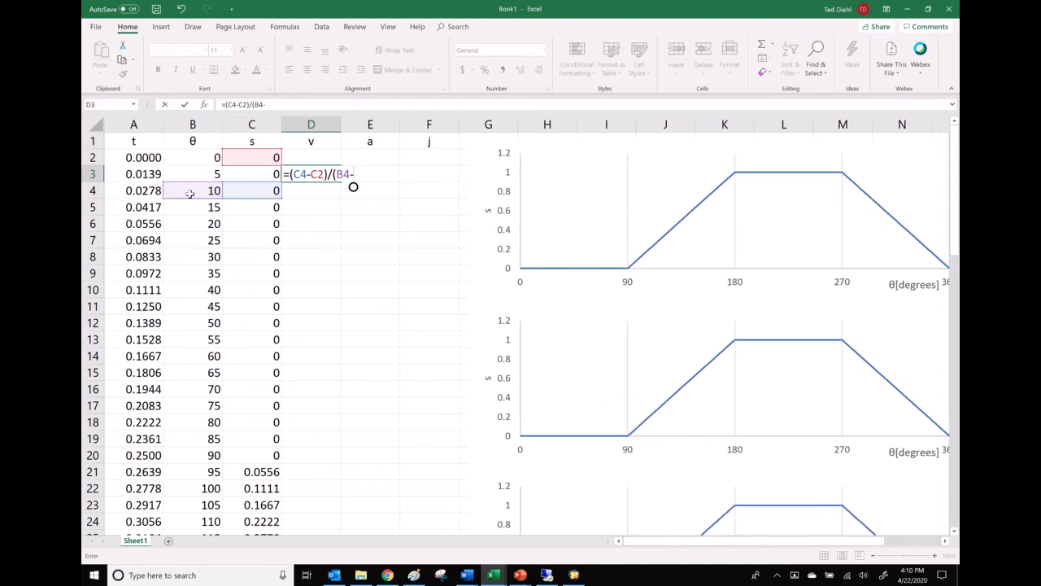
drag(191, 199, 149, 195)
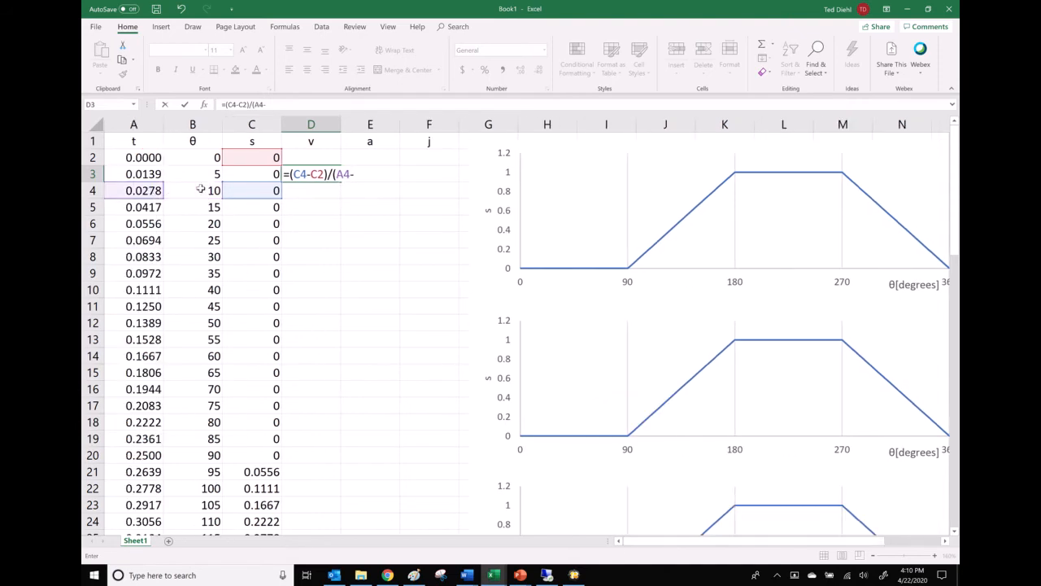
click(279, 105)
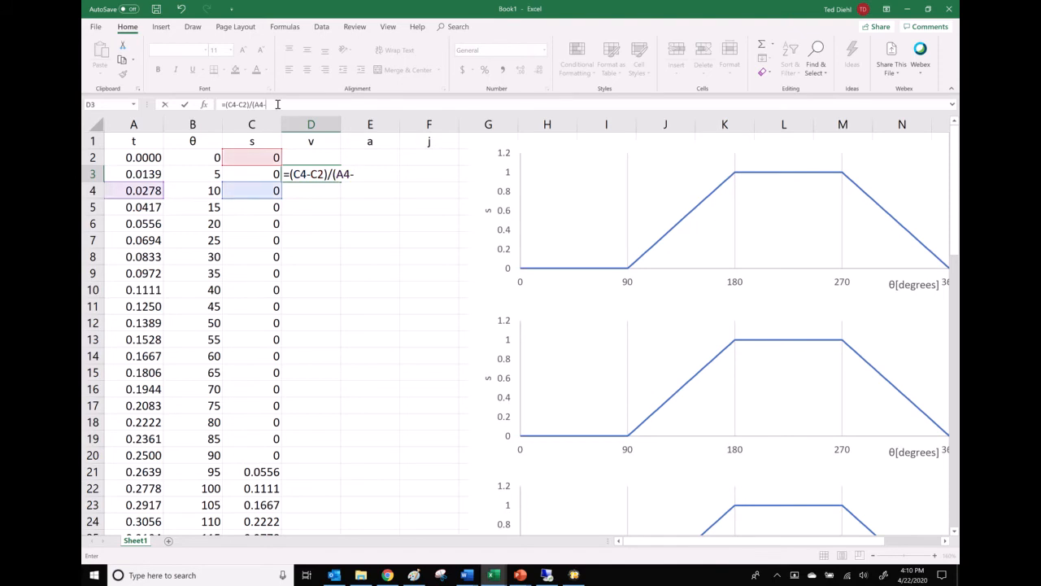
click(151, 157)
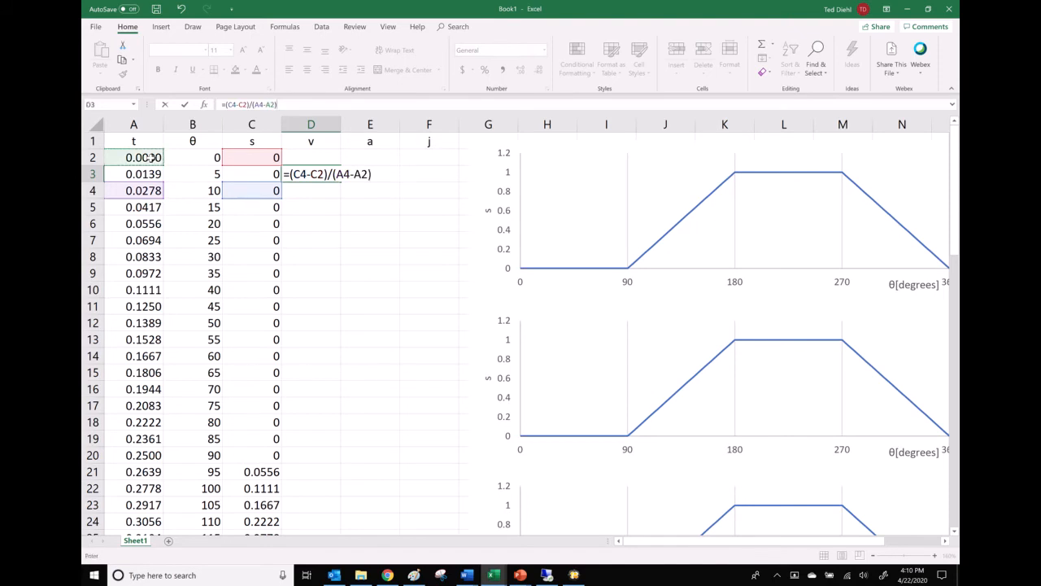
key(Return)
- Fill the D3 velocity formula down column D to row 74 and format the values to one decimal place
click(319, 175)
drag(344, 183, 324, 485)
scroll(319, 423, down, 4)
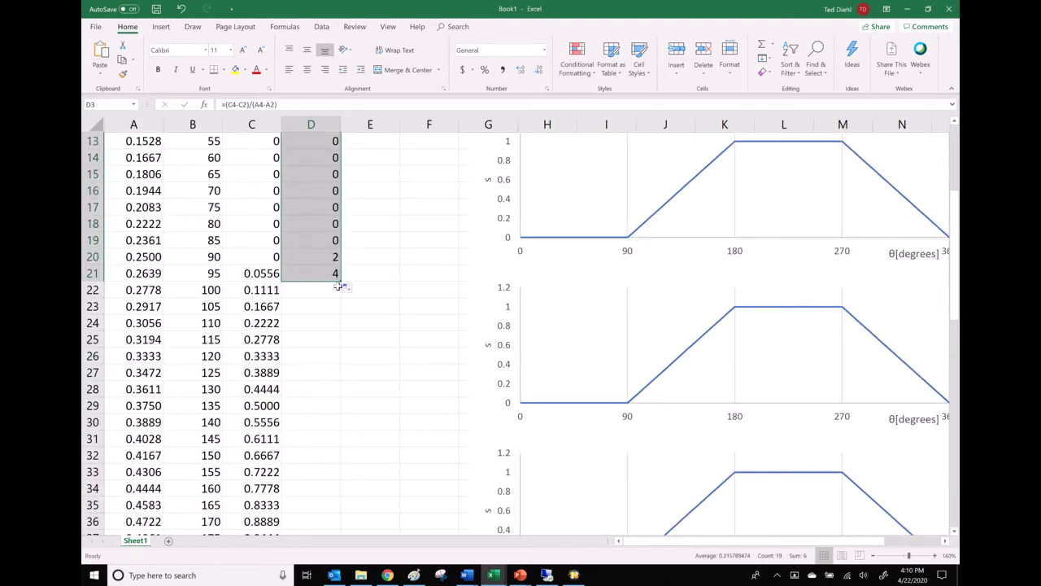
drag(341, 283, 338, 533)
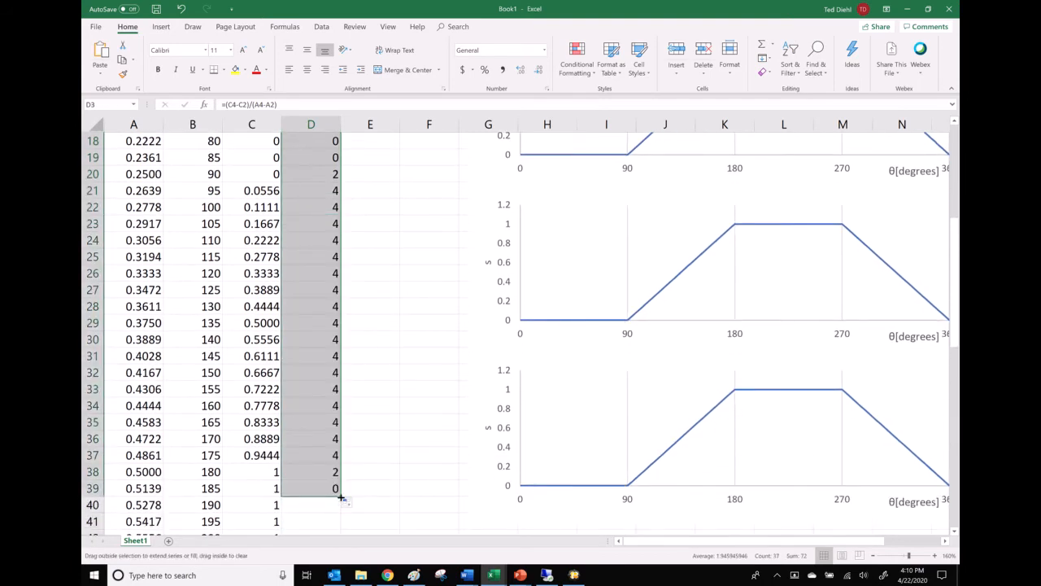
scroll(335, 492, up, 6)
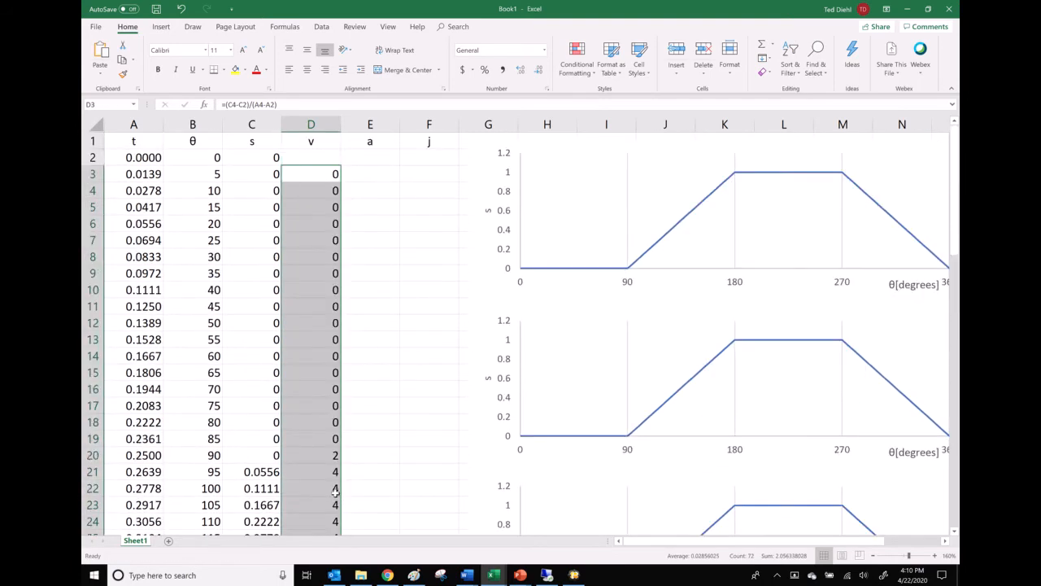
click(520, 72)
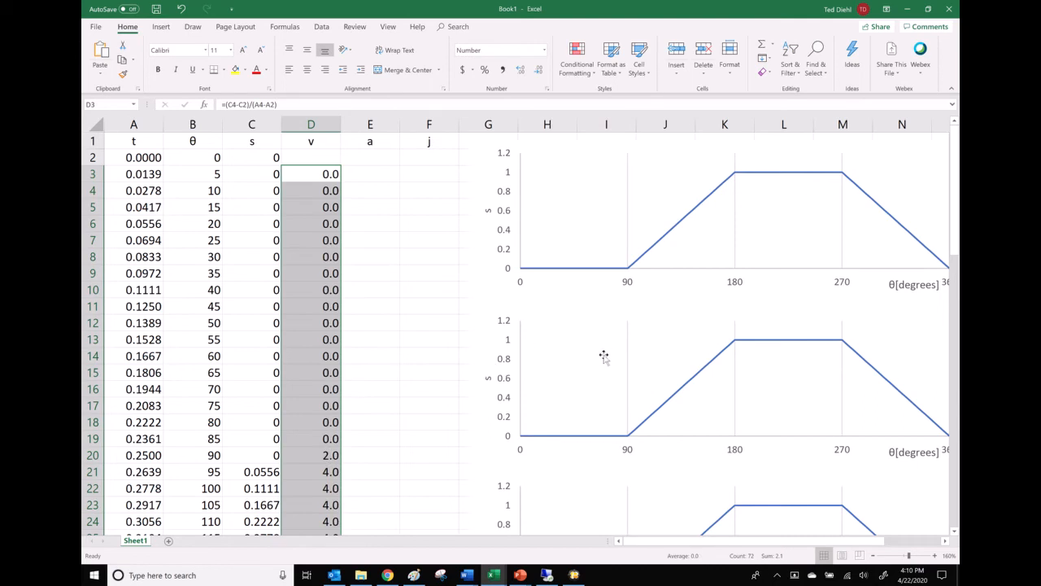
- Retitle the second chart's vertical axis v and move its plotted series values from column C to column D
click(653, 418)
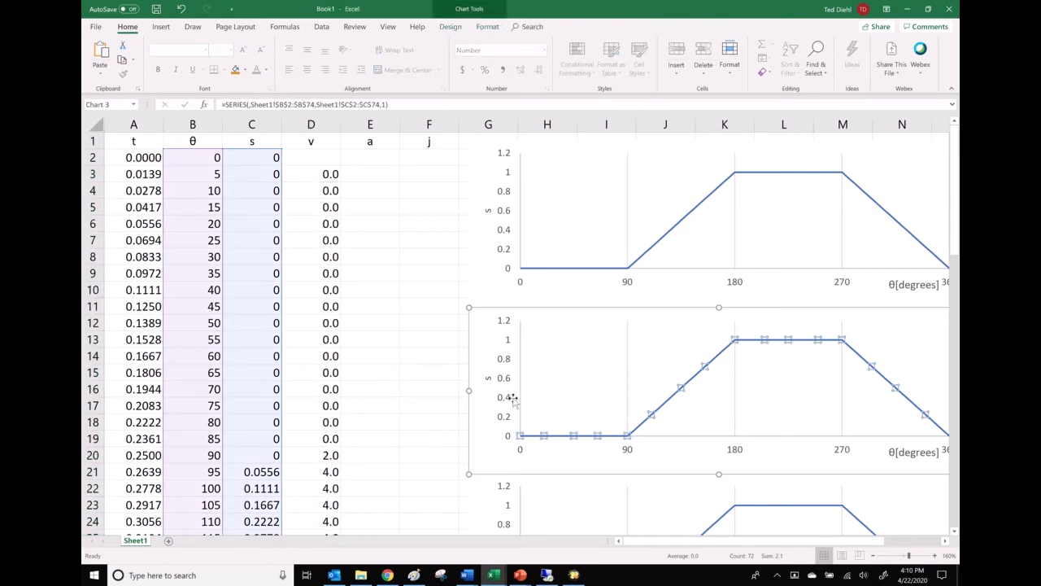
click(488, 379)
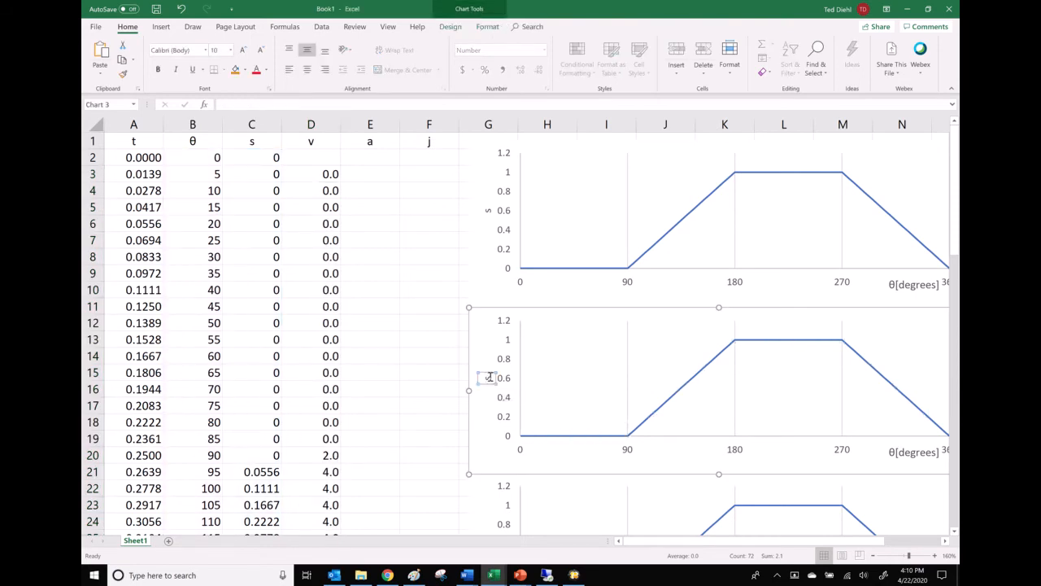
text(v)
click(689, 388)
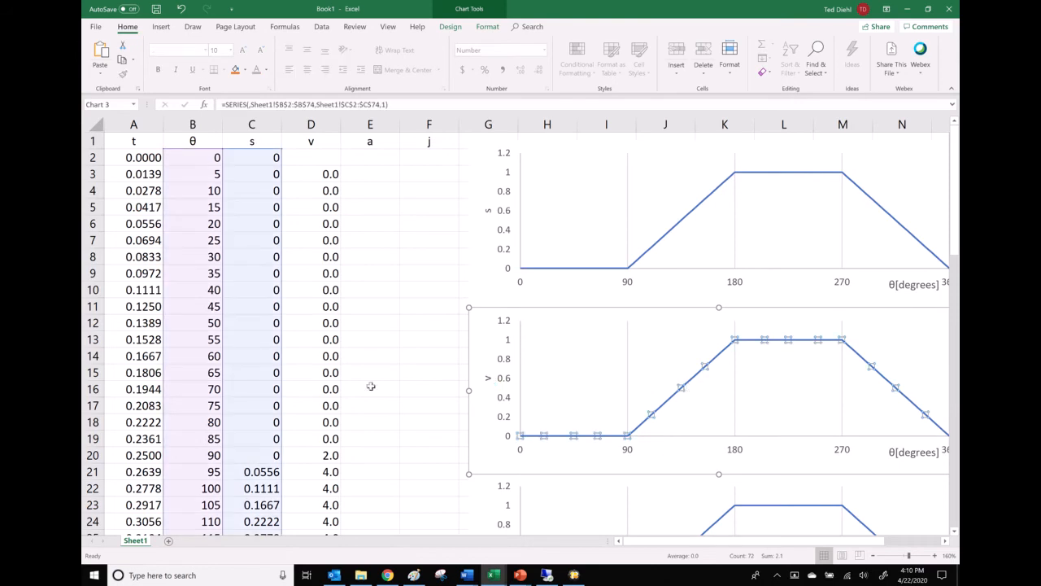
drag(286, 386, 294, 385)
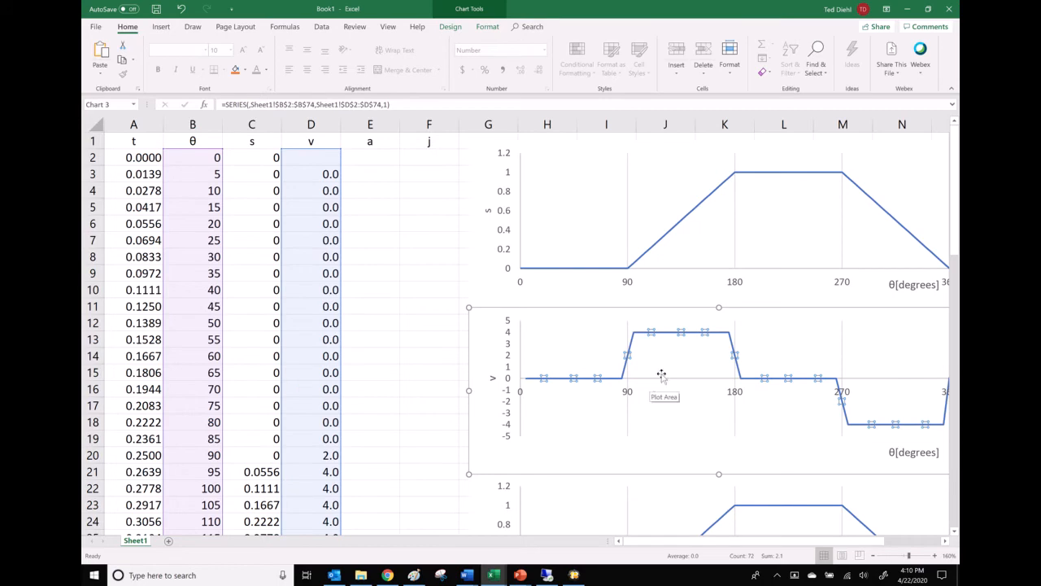
- Change the velocity chart's series line to the standard green and deselect the chart
right_click(698, 332)
click(716, 431)
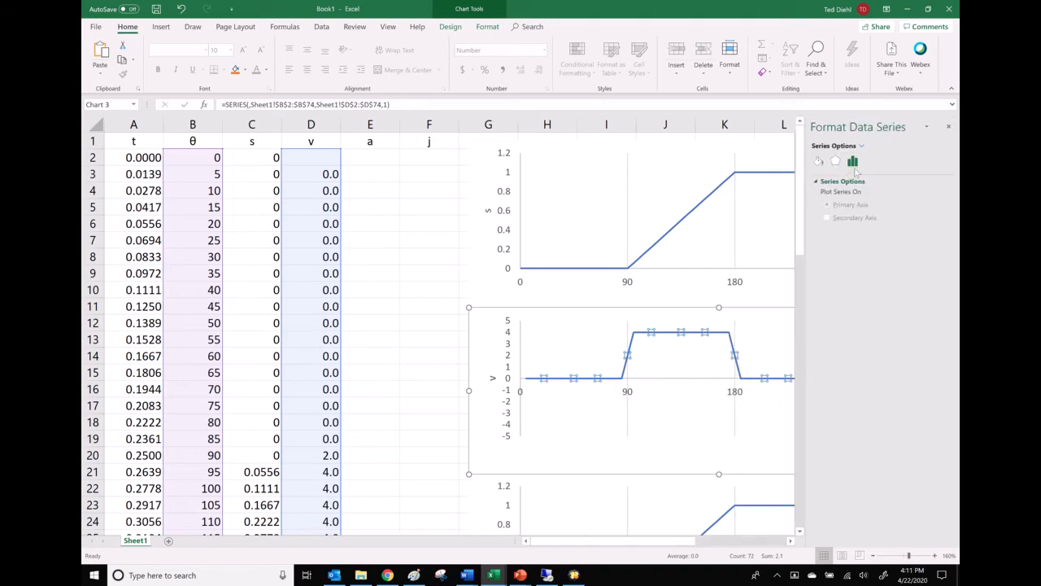
click(835, 162)
click(819, 162)
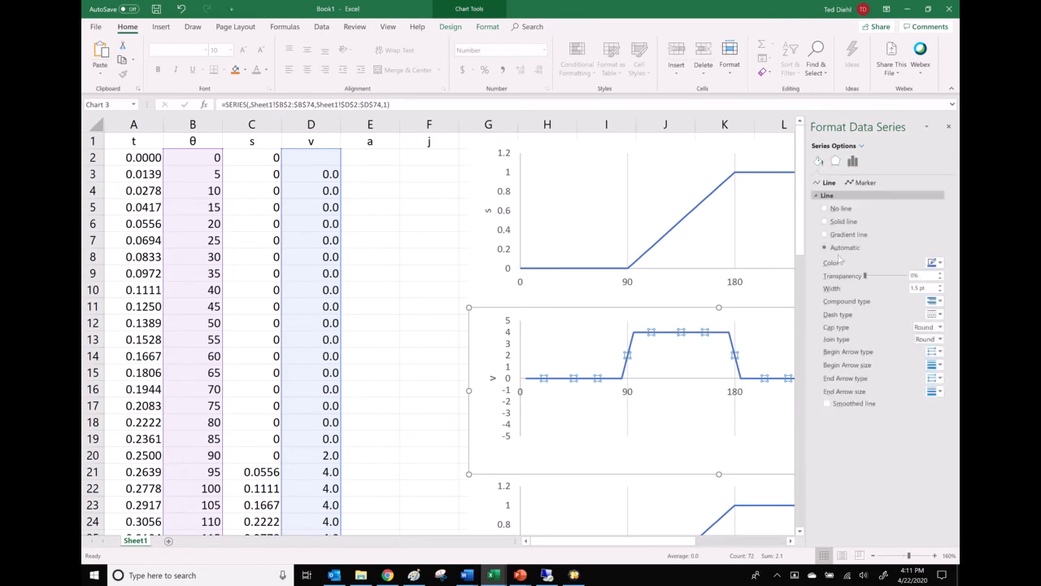
click(939, 263)
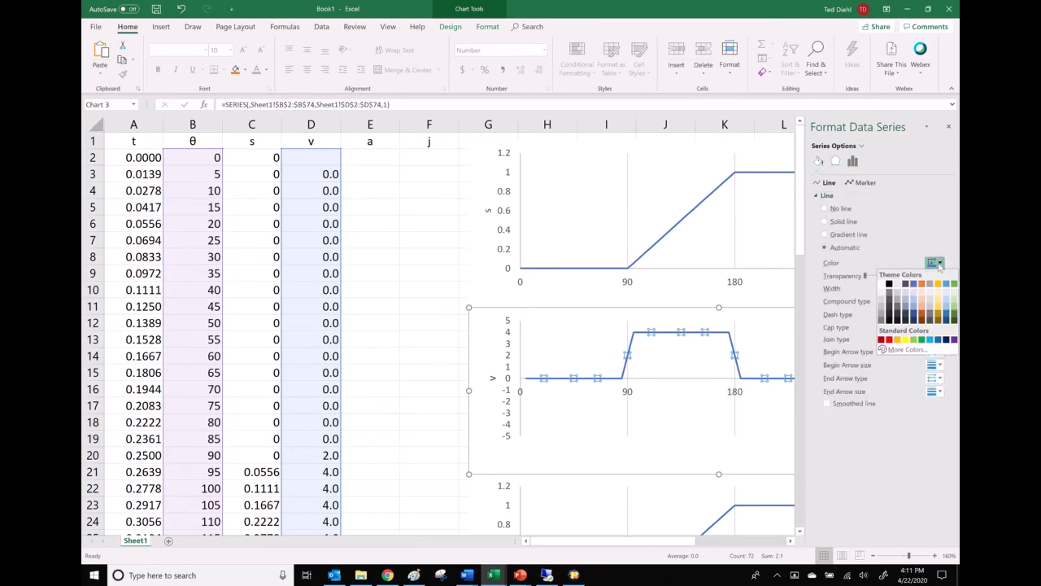
click(922, 339)
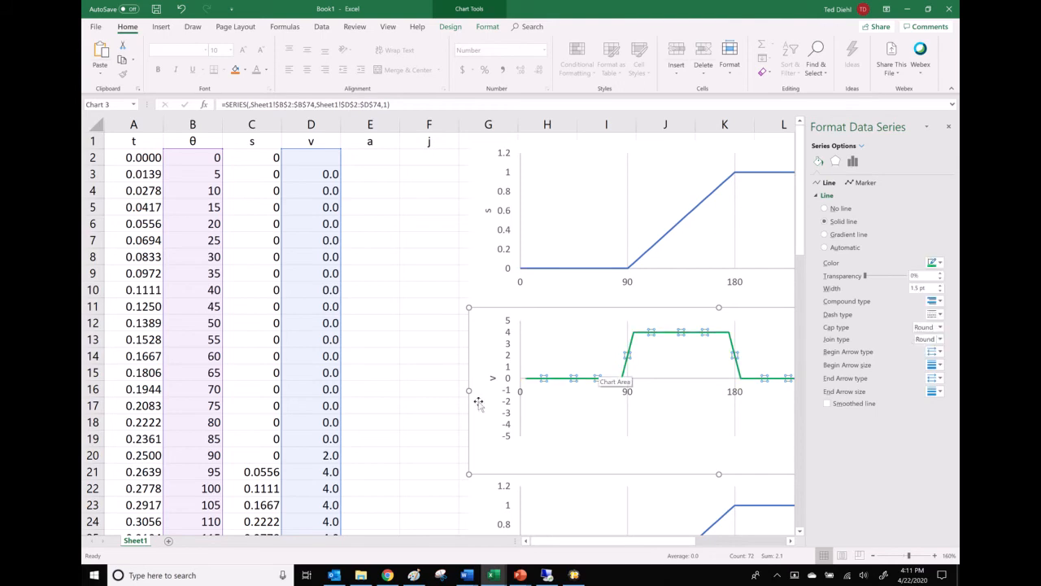
click(445, 406)
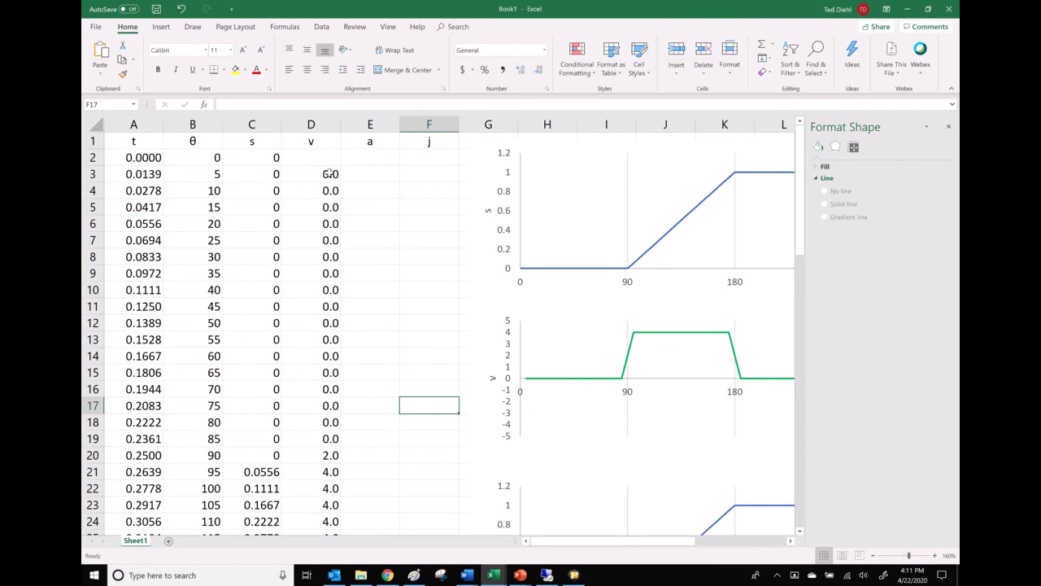
- Enter the acceleration formula =(D5-D3)/(A5-A3) in cell E4
click(371, 173)
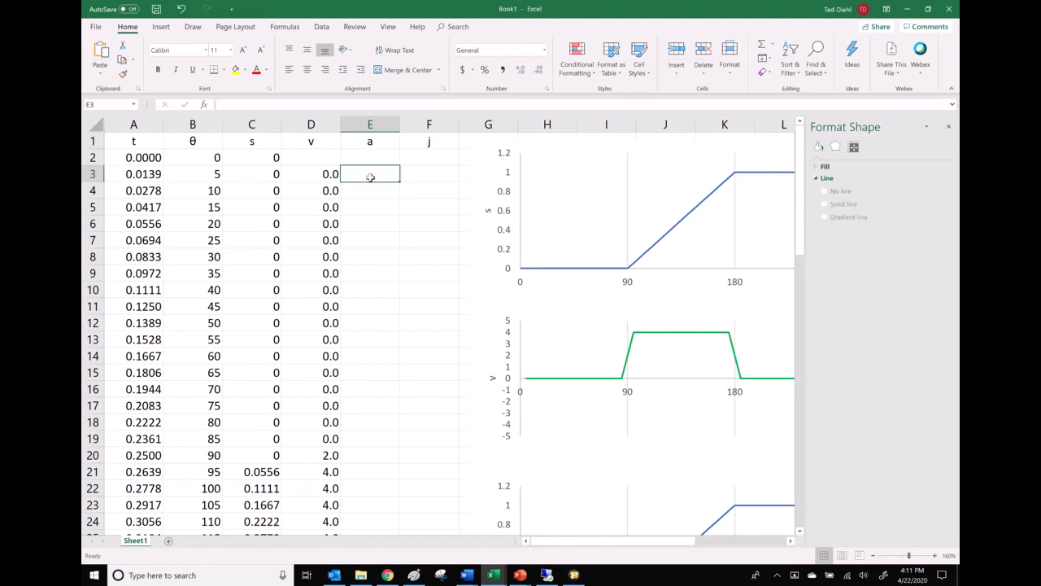
click(370, 187)
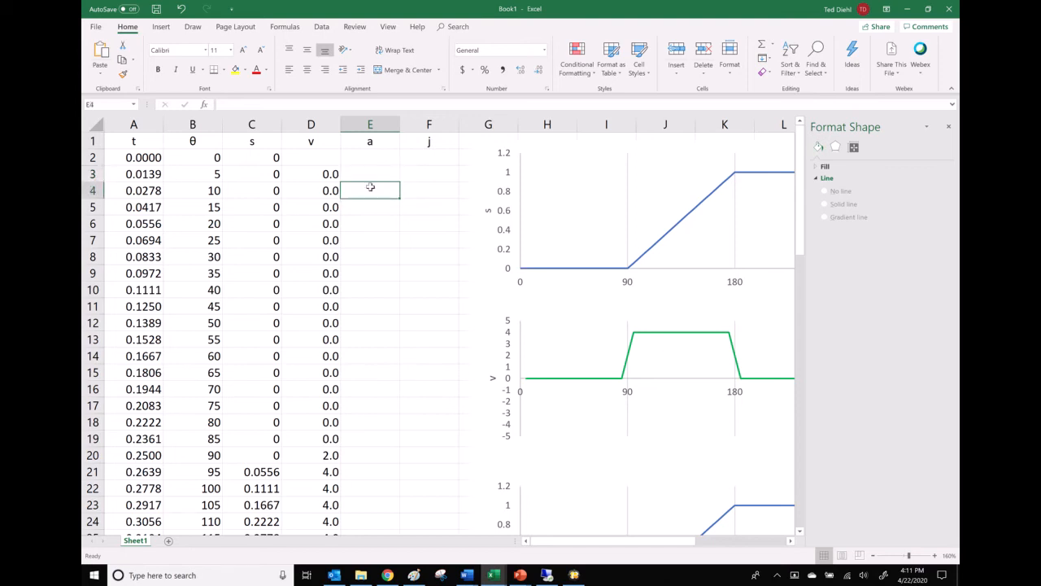
text(=)
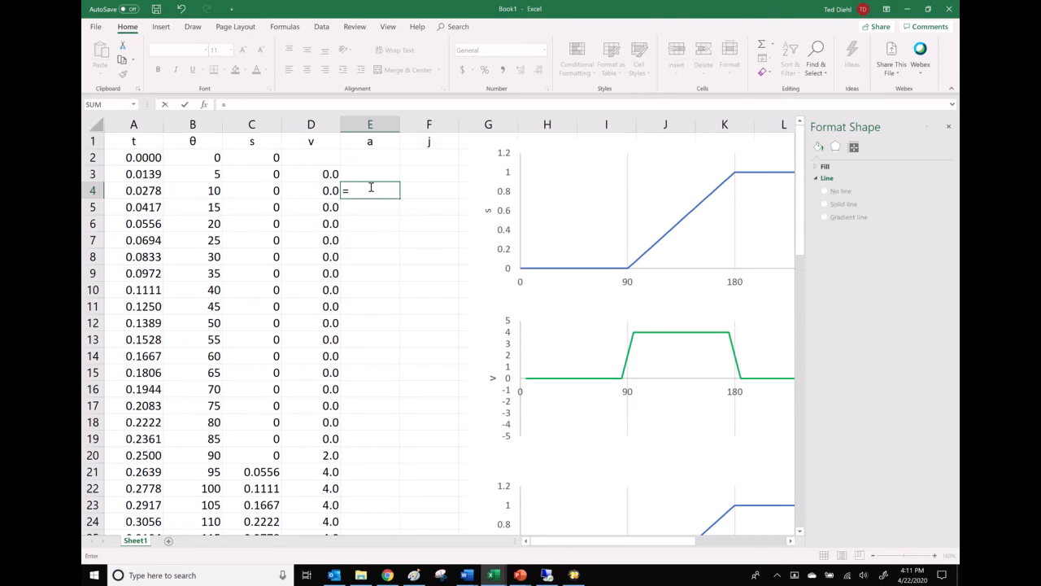
text(()
click(330, 207)
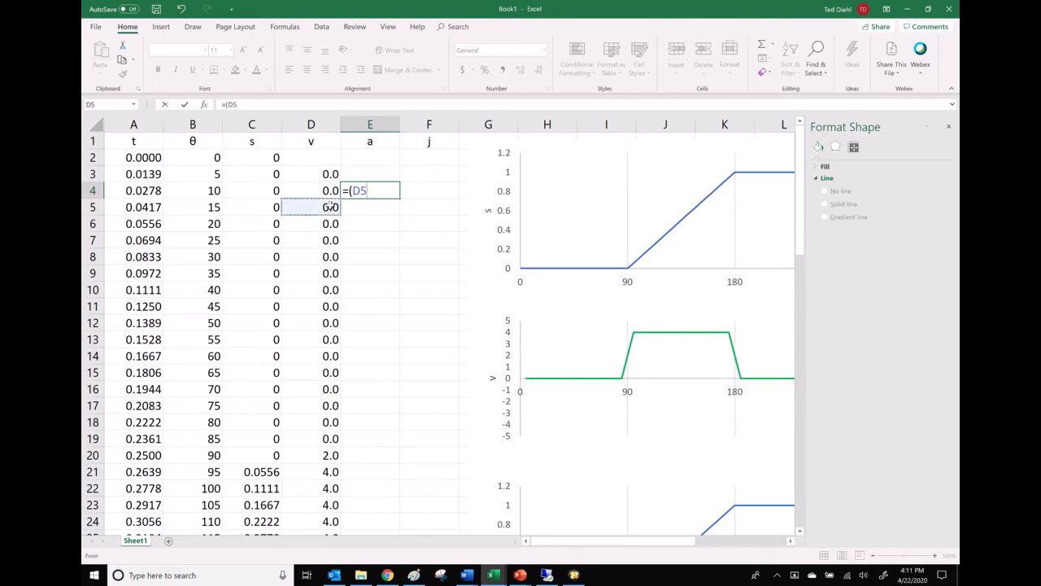
text(-)
click(327, 174)
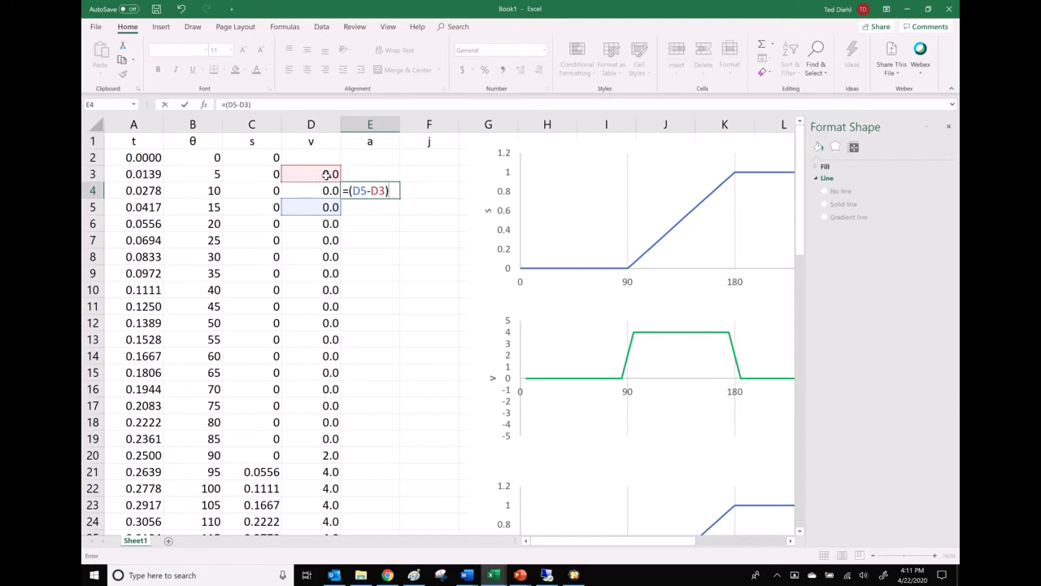
text()/()
click(153, 208)
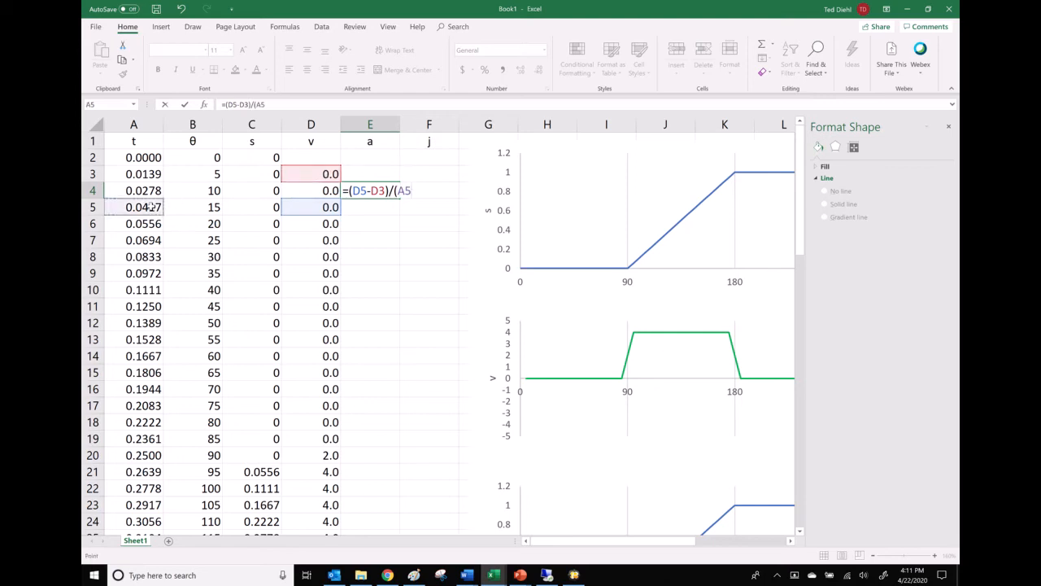
text(-)
click(144, 174)
text())
key(Return)
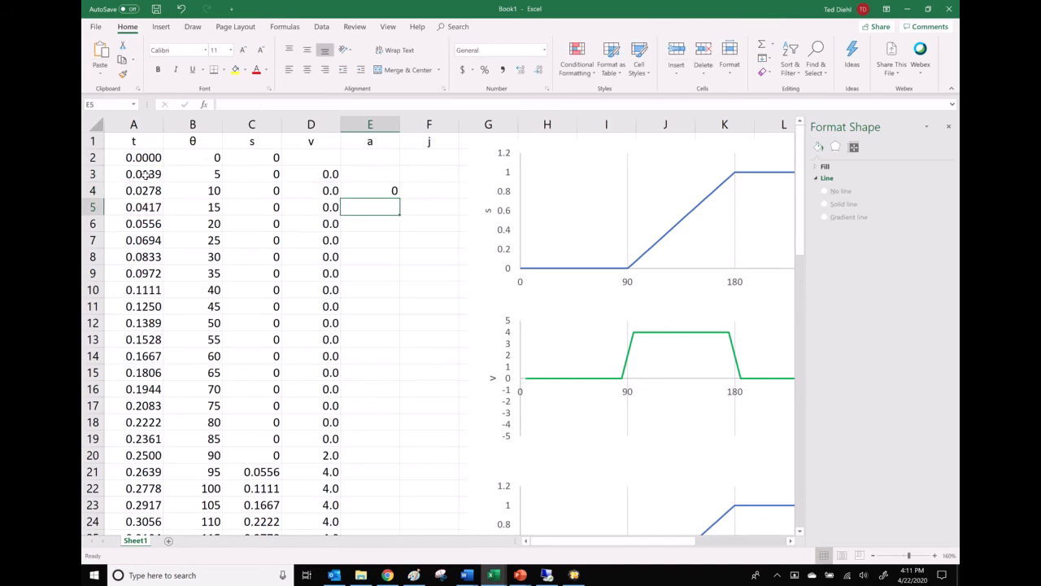
- Fill the E4 acceleration formula down column E to row 74
click(372, 195)
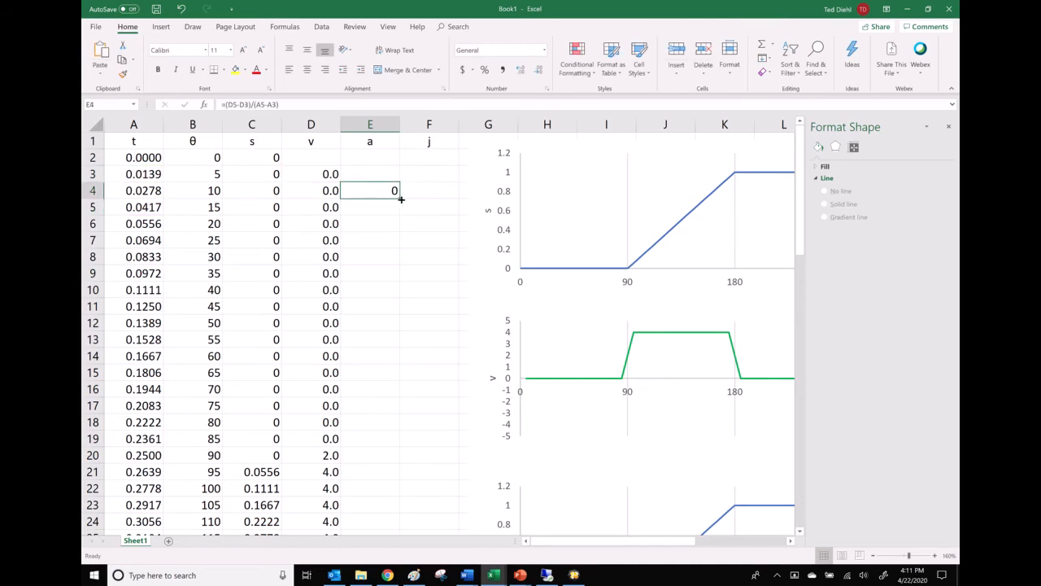
double_click(401, 198)
scroll(394, 305, down, 13)
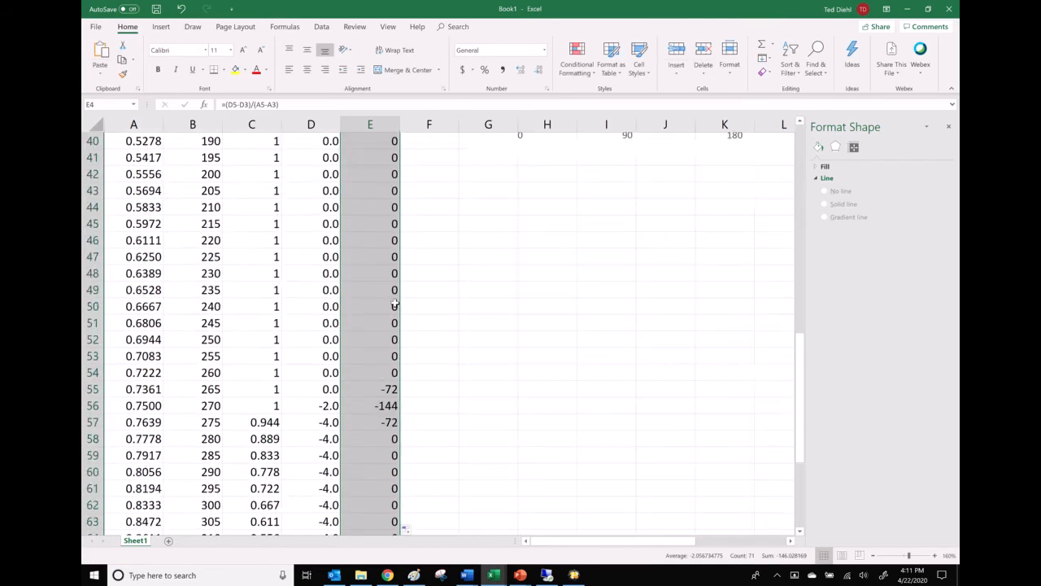
- Clear the invalid end values in cells E73:E74 and D74
scroll(395, 305, down, 8)
scroll(383, 325, up, 1)
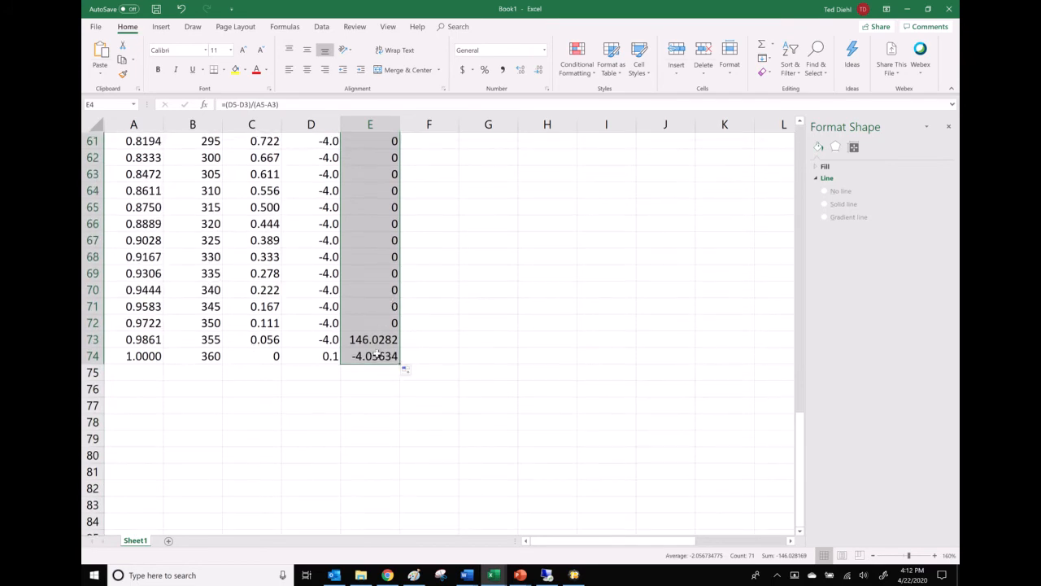
drag(375, 340, 384, 349)
key(Delete)
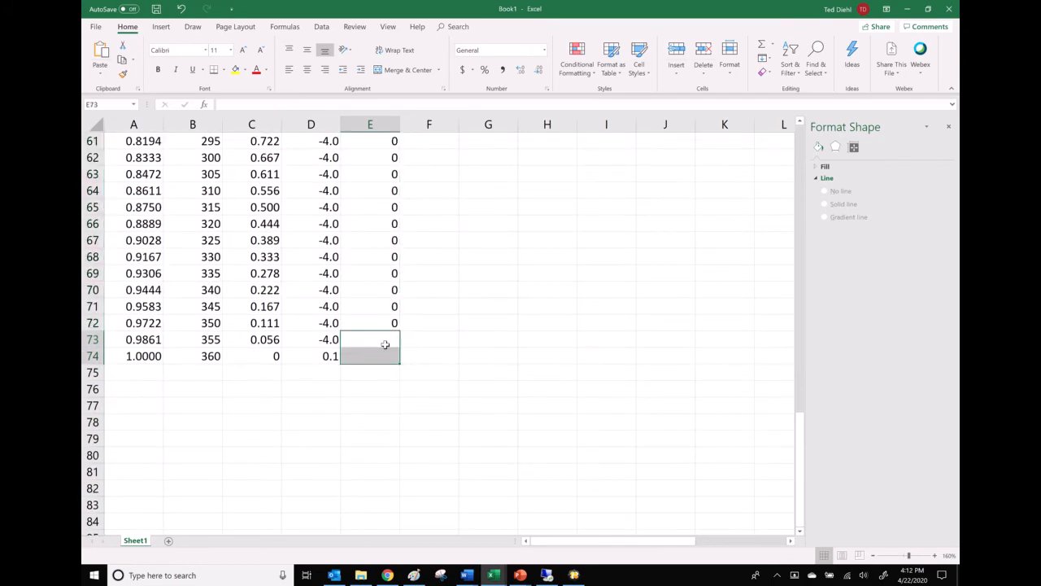
click(328, 355)
key(Delete)
- Move the third chart's plotted series values from column C to the acceleration values in column E
scroll(494, 339, up, 15)
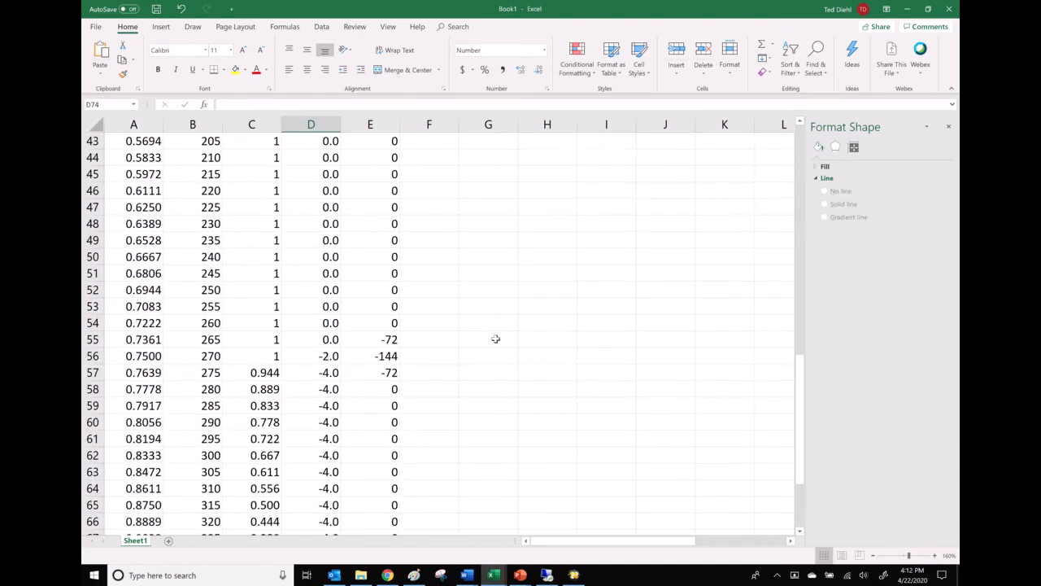
scroll(495, 340, up, 1)
drag(647, 541, 690, 547)
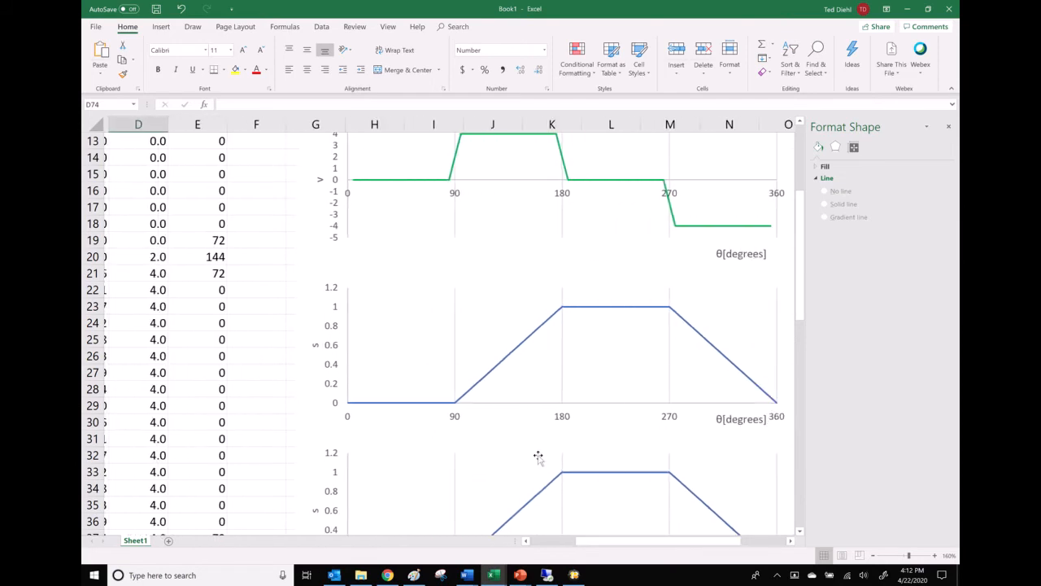
click(468, 380)
scroll(447, 391, up, 4)
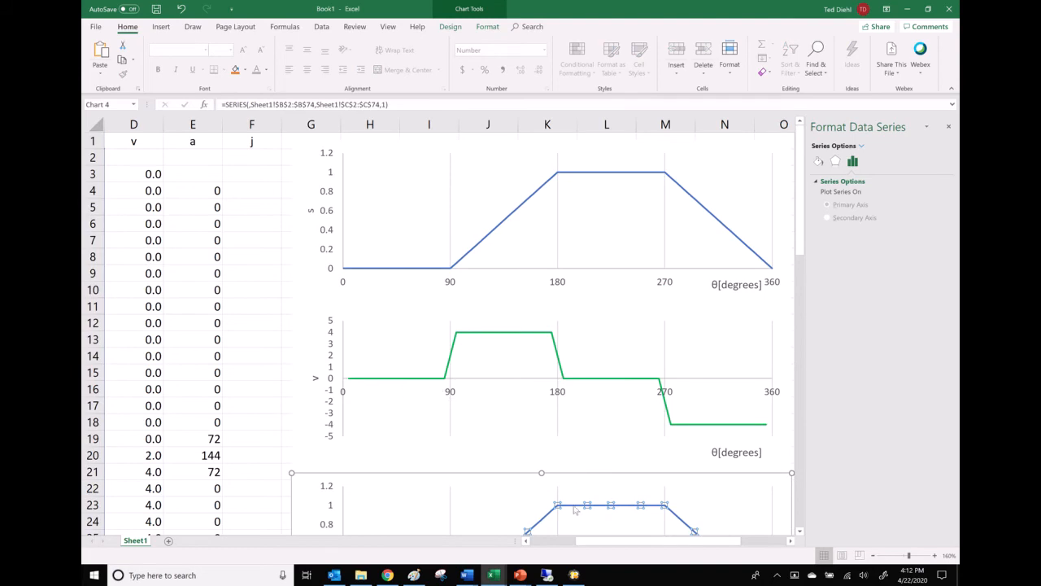
drag(606, 545, 567, 540)
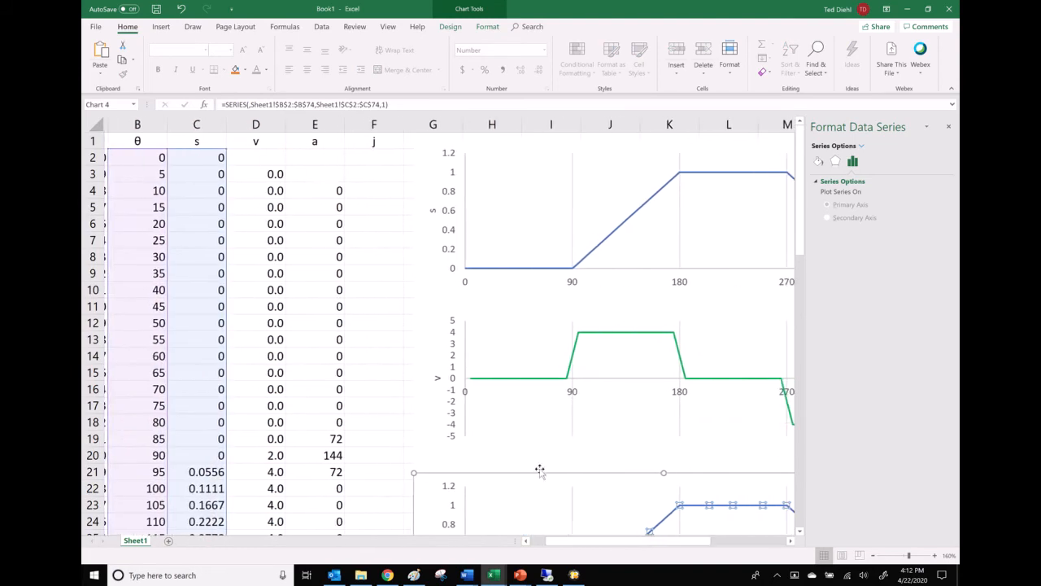
drag(225, 473, 333, 480)
scroll(449, 394, down, 5)
scroll(449, 394, up, 2)
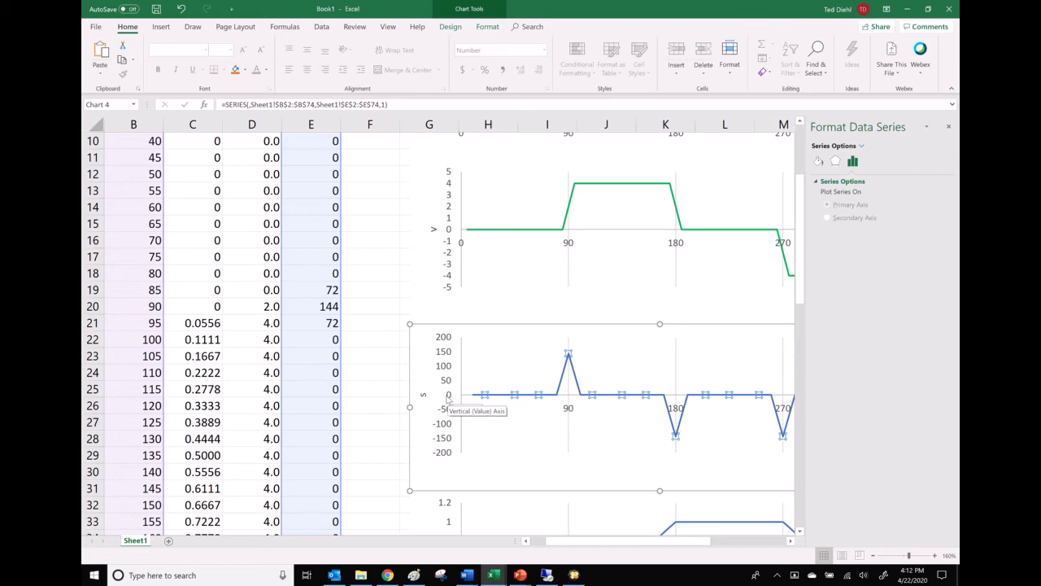
- Change the third chart's vertical axis title to a
scroll(449, 402, up, 2)
scroll(453, 415, down, 2)
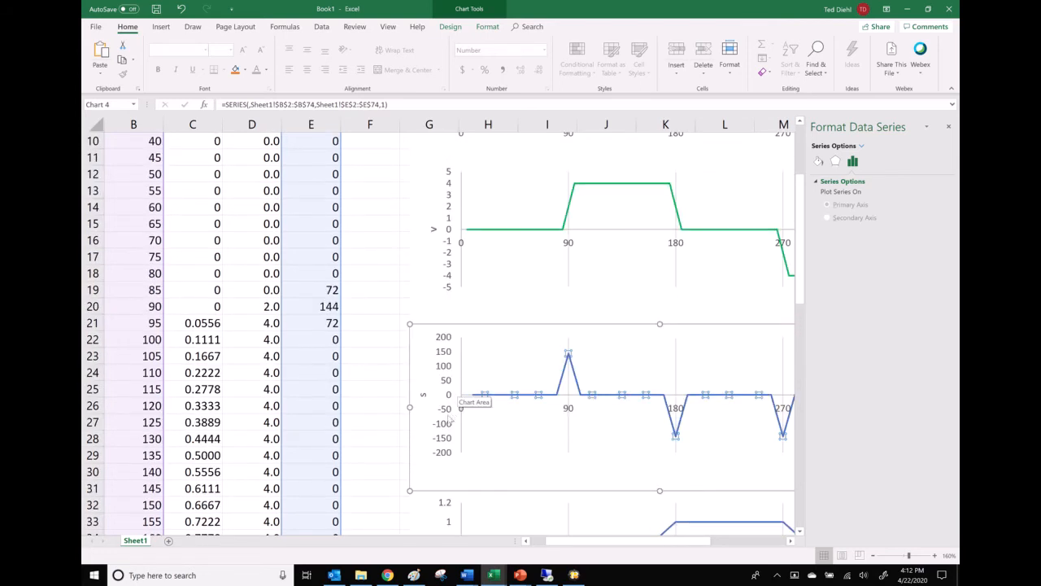
click(423, 394)
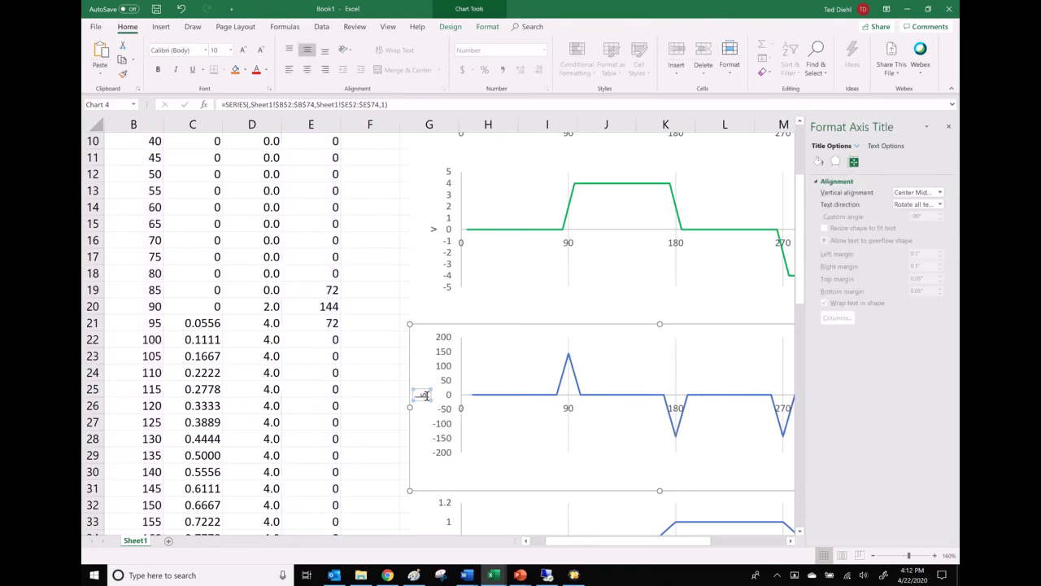
double_click(423, 395)
text(a)
- Recolor the acceleration line in the third chart to solid red
click(509, 396)
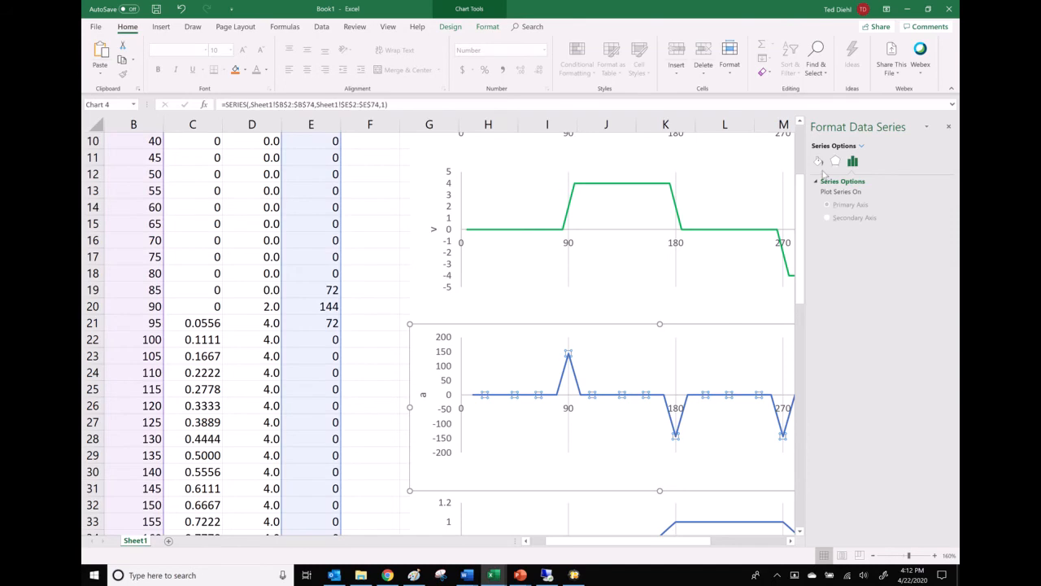
click(820, 162)
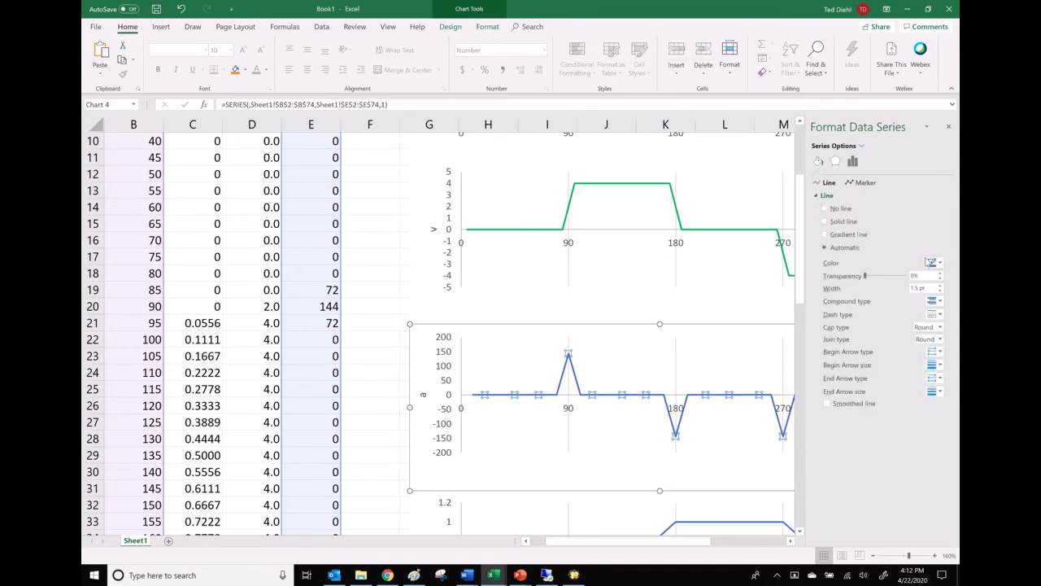
click(933, 263)
click(890, 340)
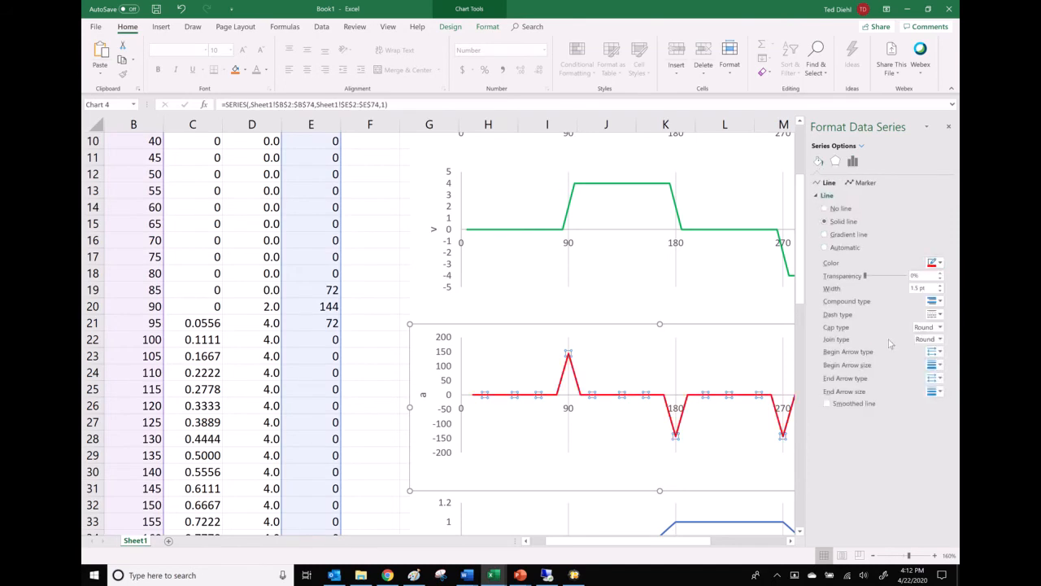
- Extend the acceleration formula from cell E4 up into cell E3
click(382, 291)
scroll(383, 291, up, 2)
scroll(373, 205, up, 1)
click(330, 191)
drag(340, 196, 339, 173)
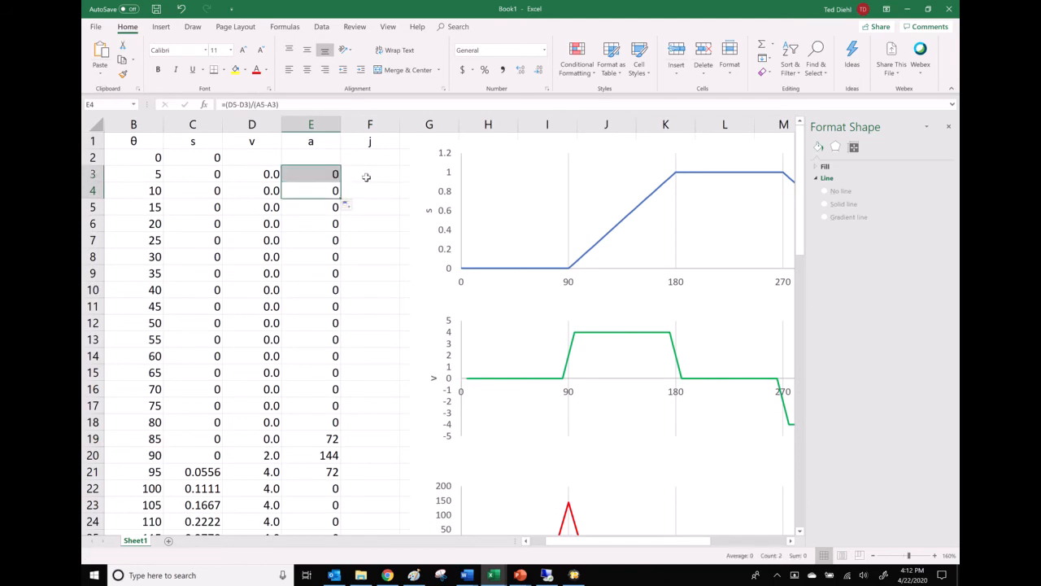
- Enter the jerk formula =(E4-E2)/(B4-B2) in cell F3
click(366, 177)
text(=()
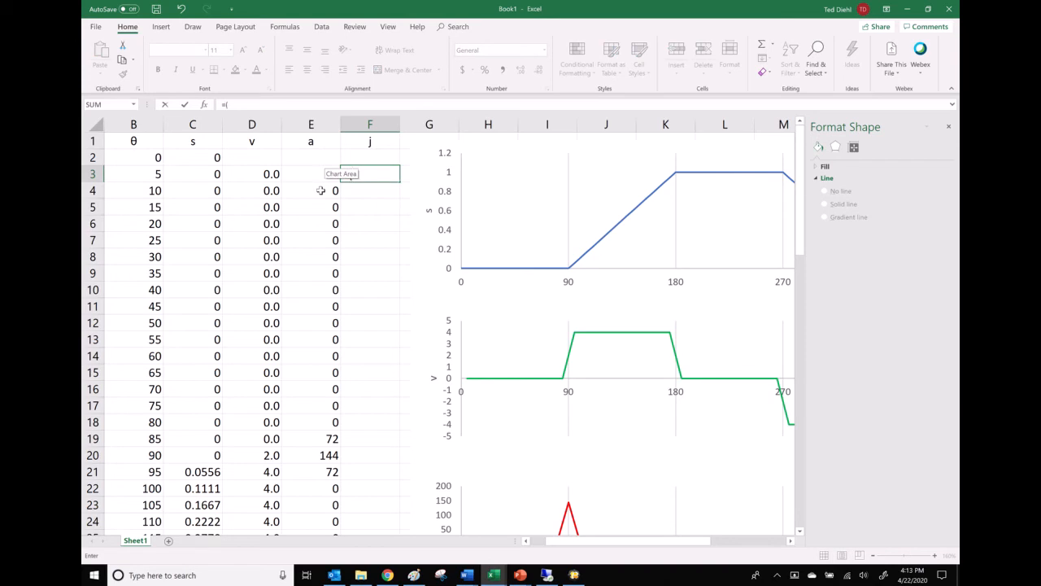
click(320, 190)
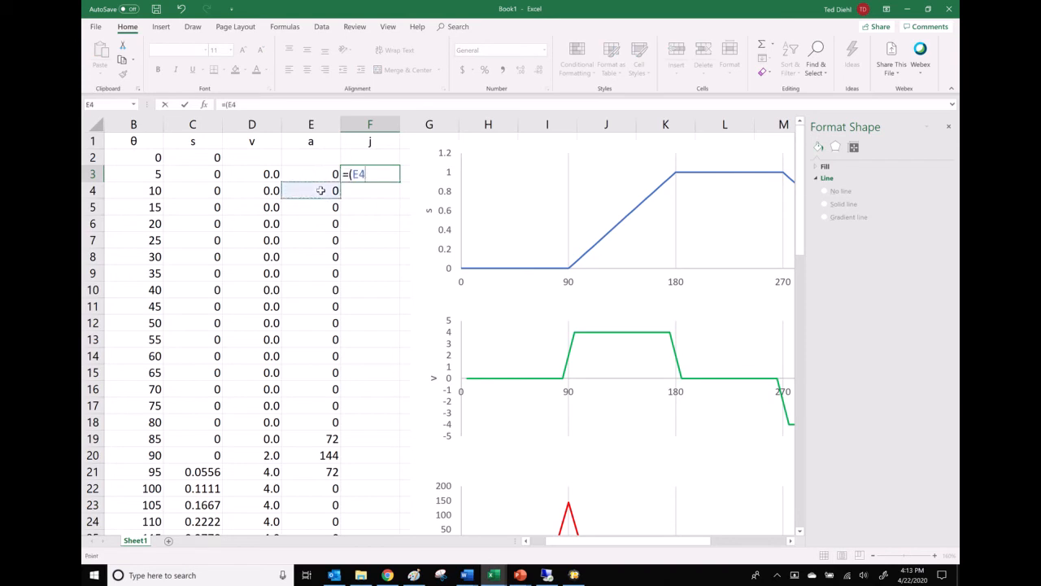
text(-)
click(321, 159)
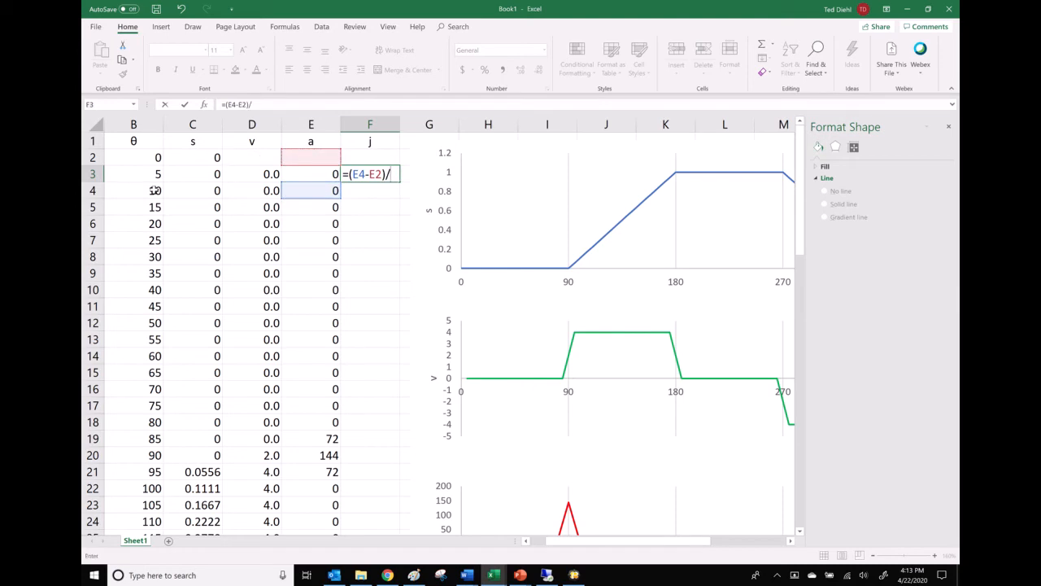
click(154, 190)
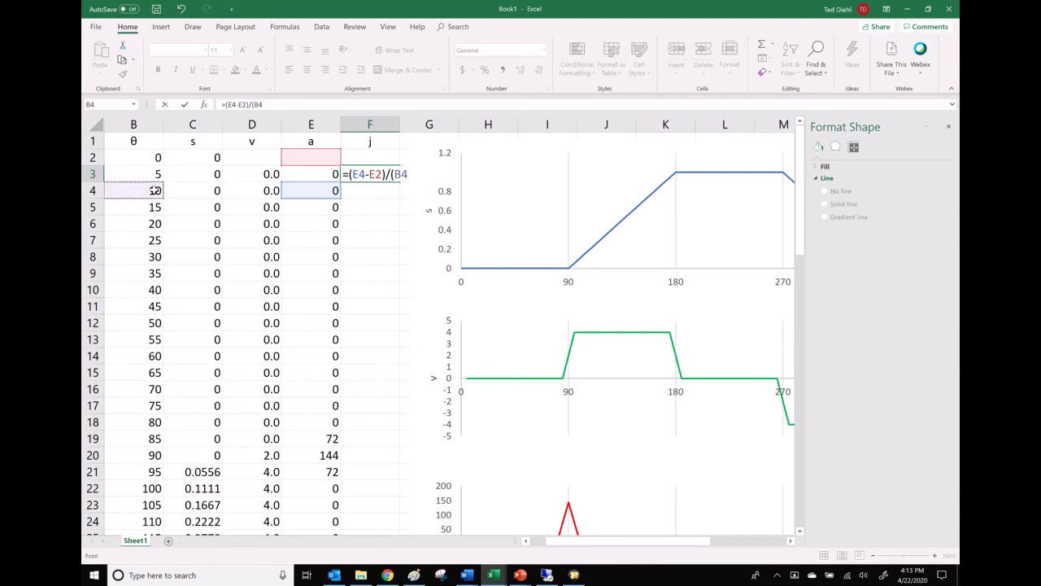
text(-)
click(156, 159)
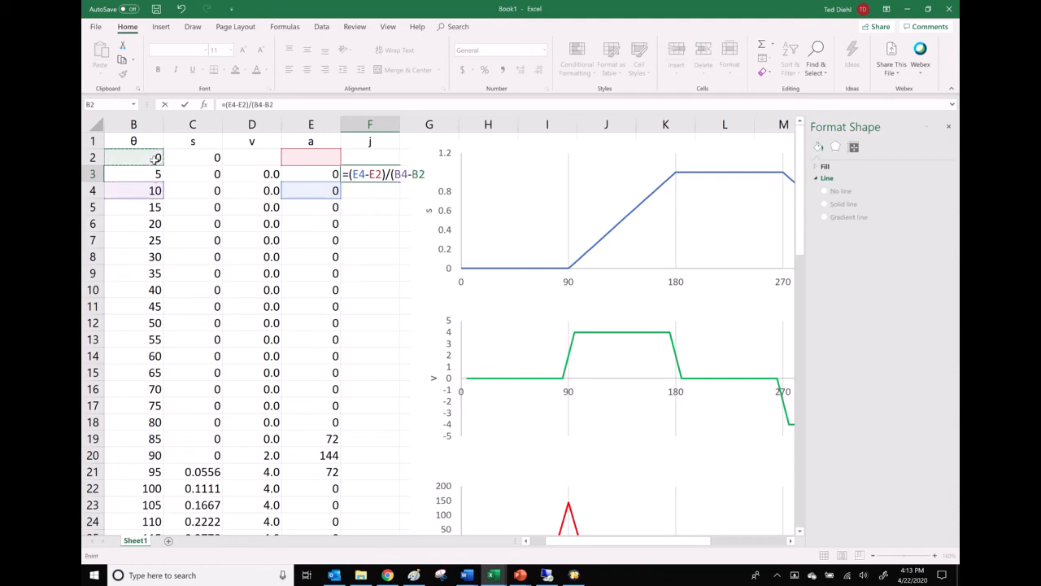
key(Return)
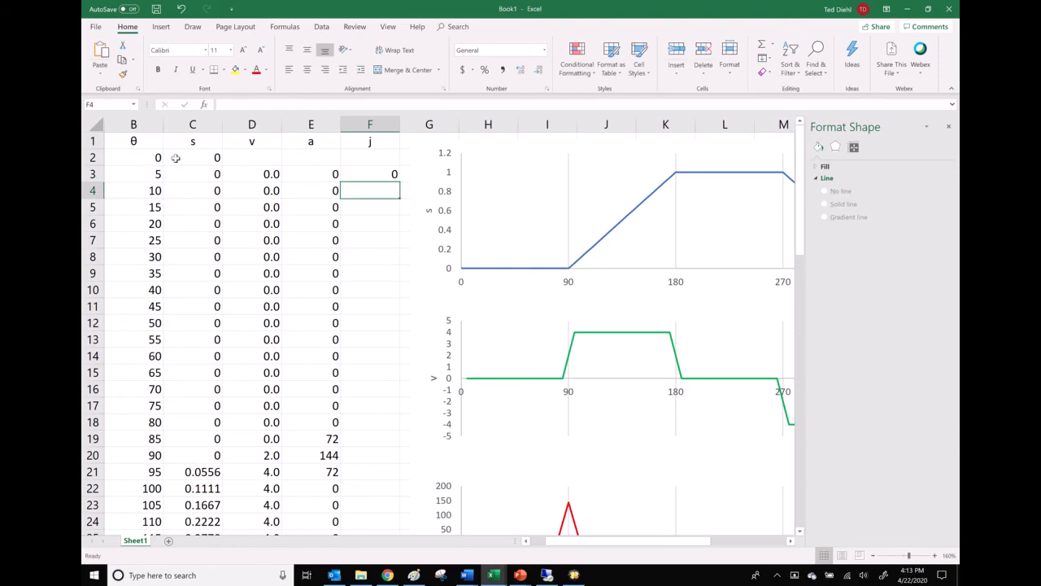
- Fill the F3 jerk formula down column F to row 74
click(376, 173)
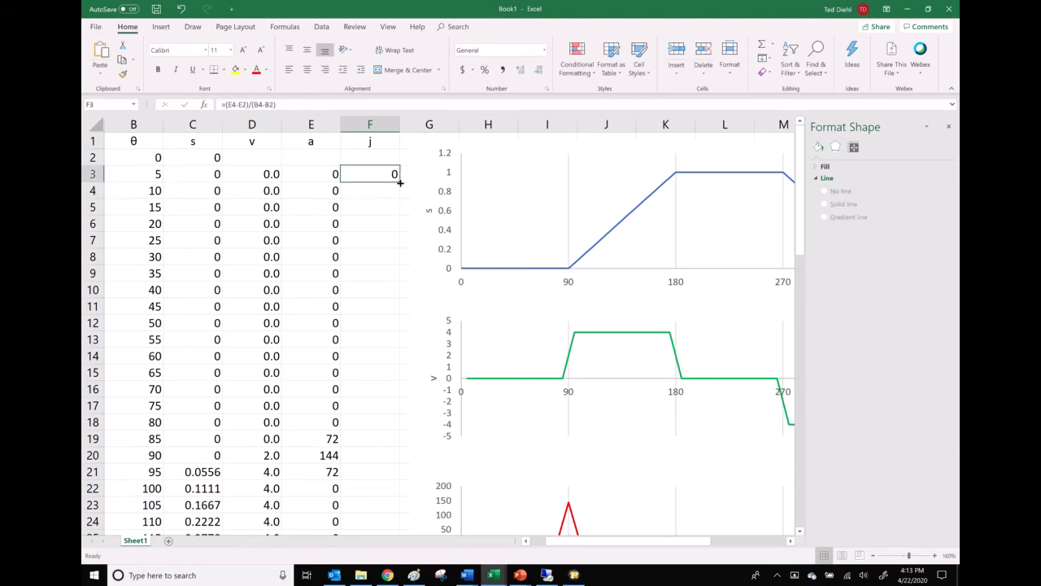
double_click(399, 192)
scroll(374, 249, down, 11)
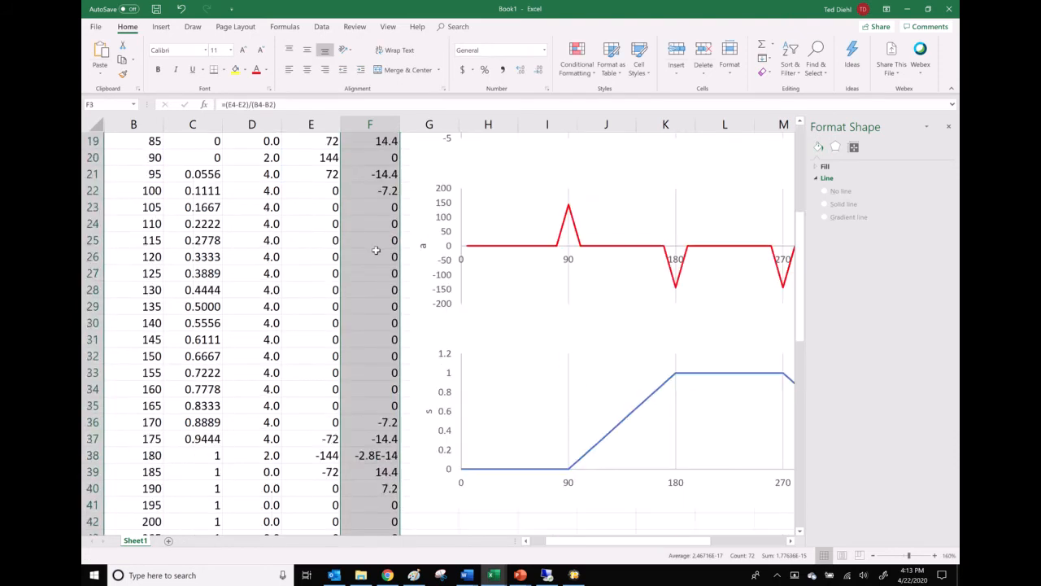
scroll(384, 252, up, 4)
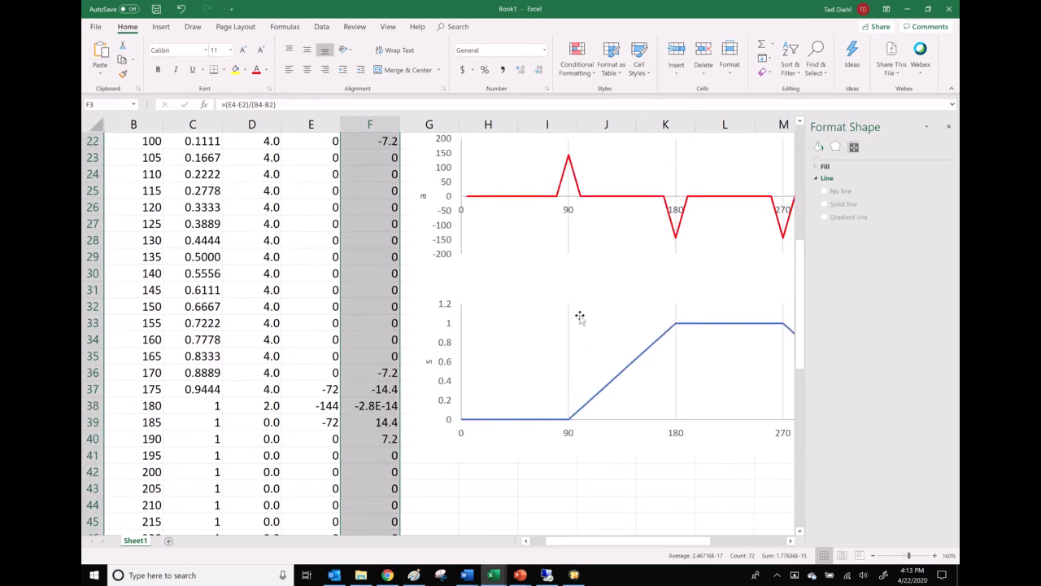
- Title the fourth chart's vertical axis j and move its plotted series values from column C to F3:F75
click(429, 363)
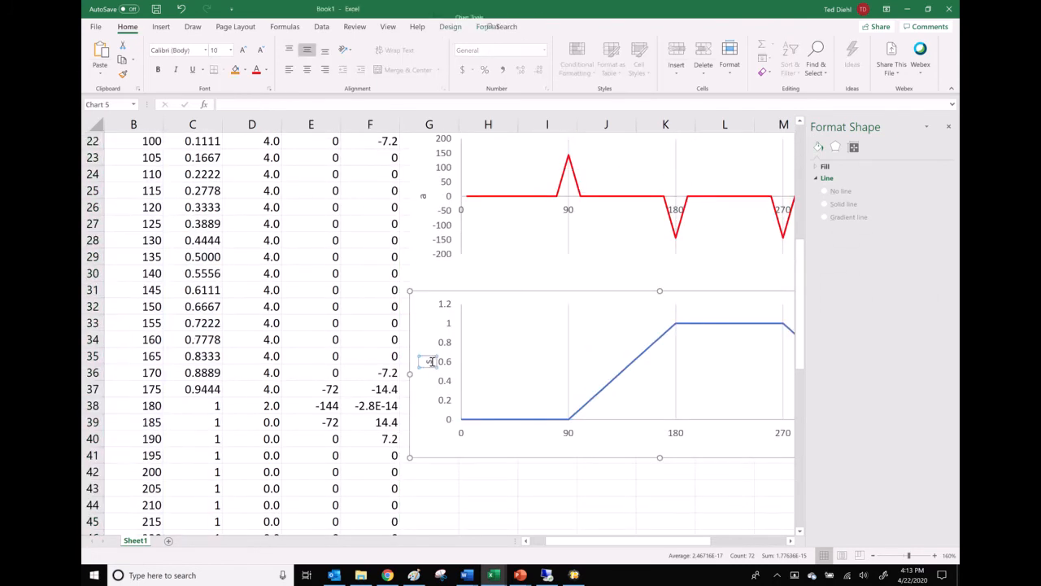
double_click(429, 362)
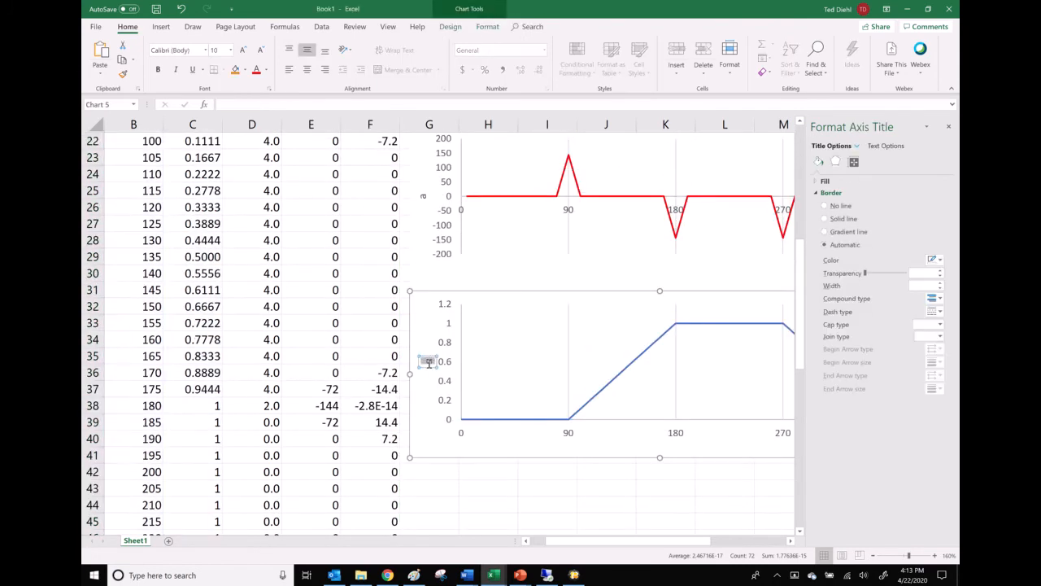
text(j)
click(617, 382)
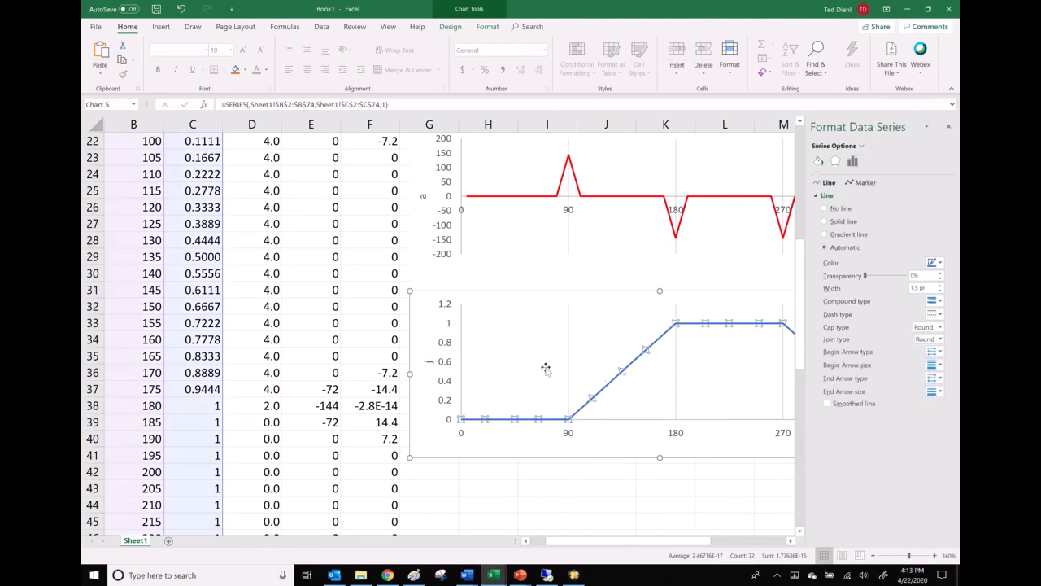
drag(226, 313, 357, 321)
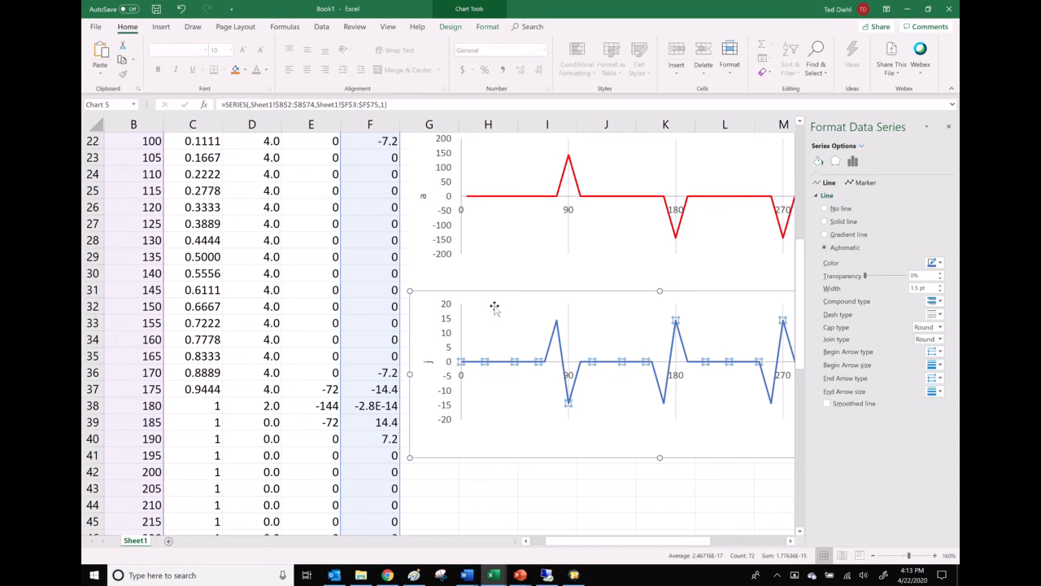
- Set the acceleration chart's vertical axis bounds to a minimum of -100 and a maximum of 100
scroll(488, 325, up, 5)
scroll(488, 325, up, 2)
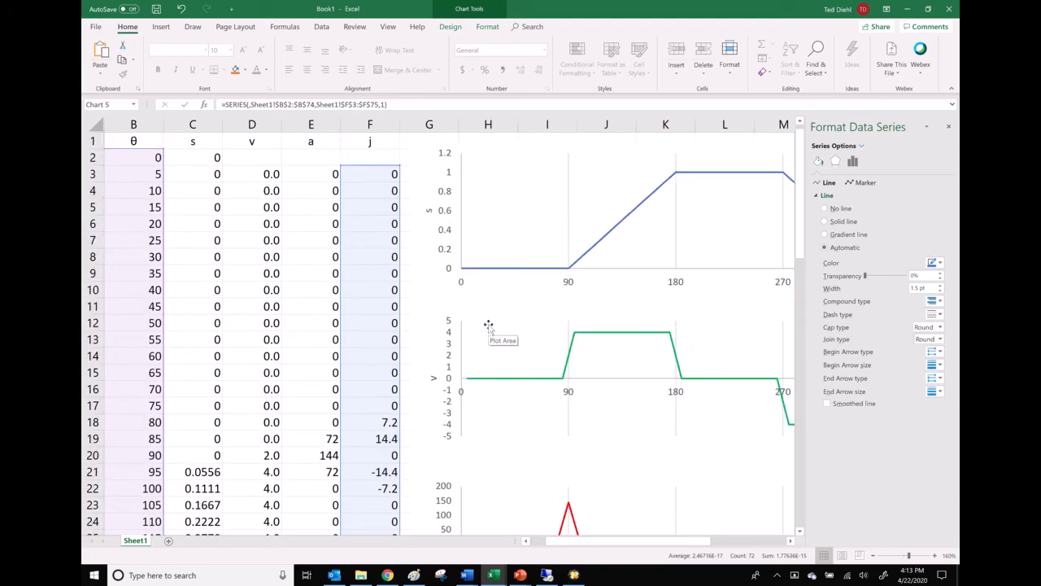
click(450, 350)
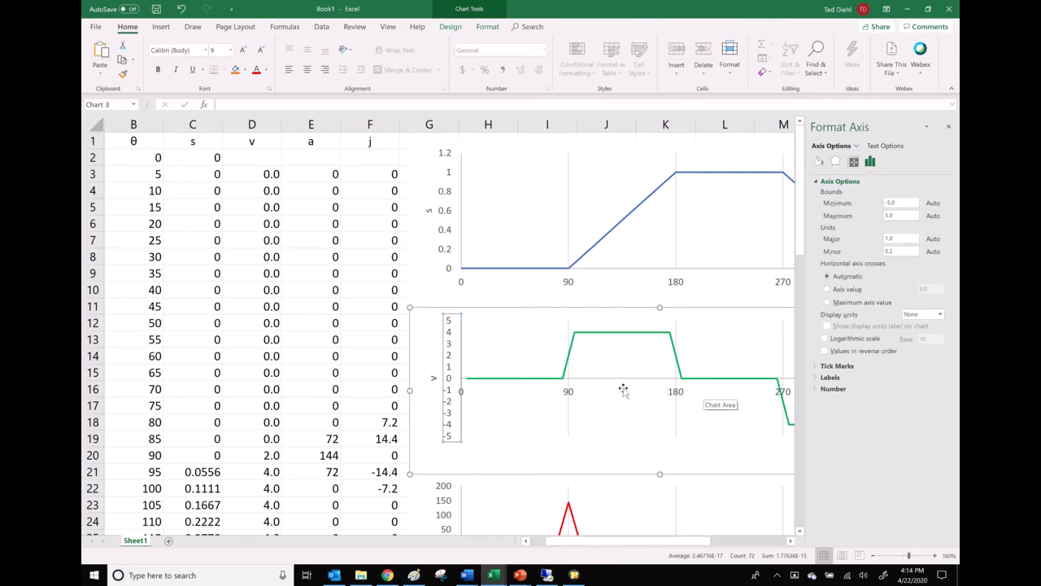
scroll(625, 392, down, 4)
click(446, 326)
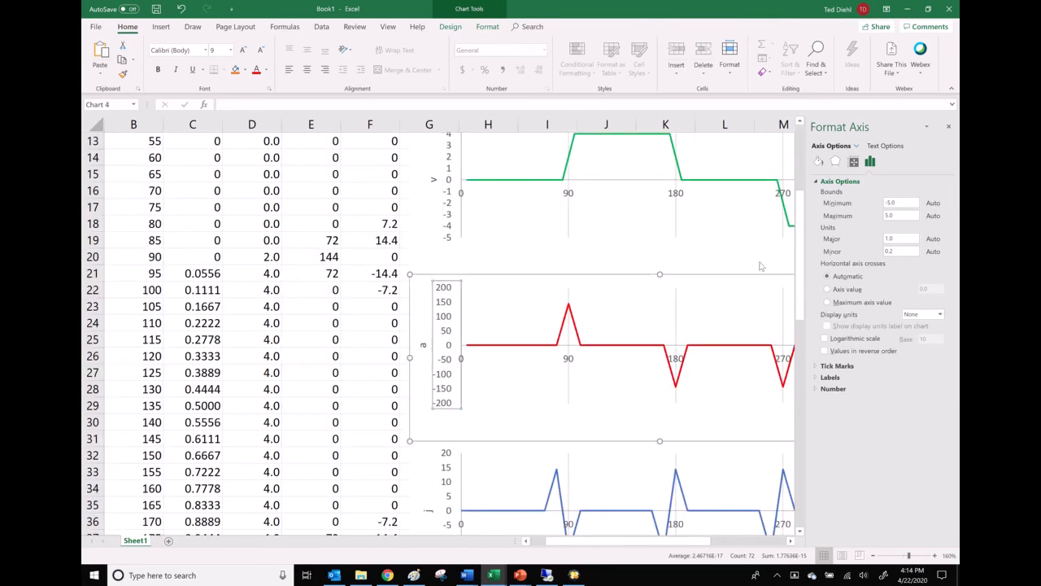
drag(901, 202, 885, 203)
text(-)
drag(907, 214, 880, 215)
text(1)
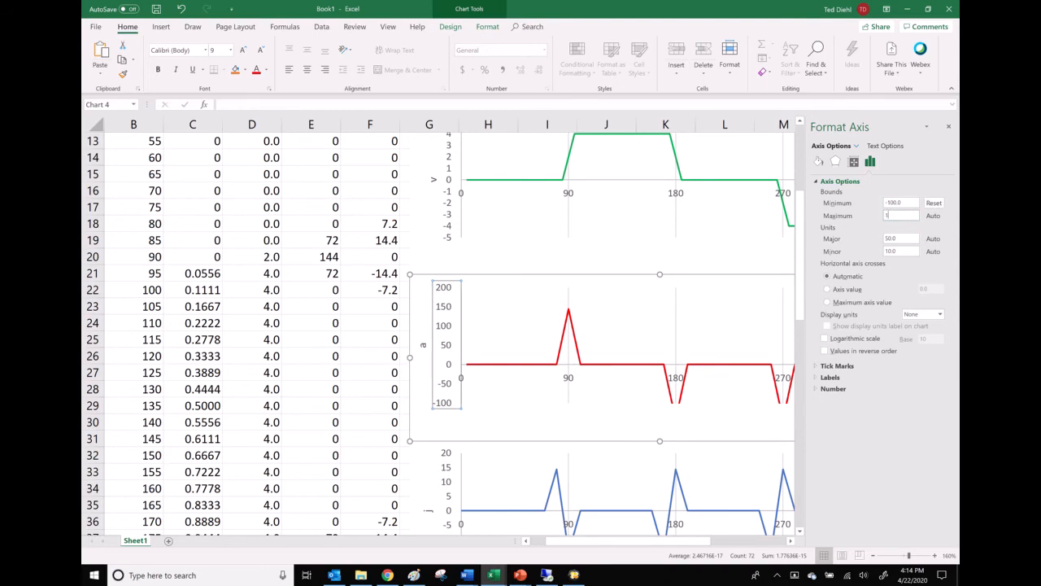
text(00)
key(Return)
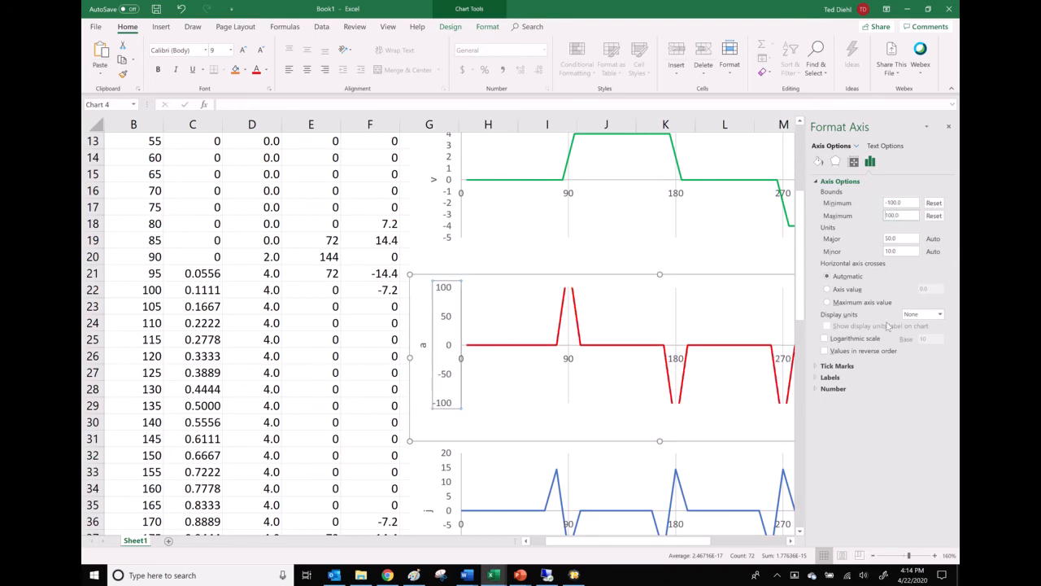
- Switch to the S20 ME 401 Mechanisms Ch 8 Problems alt workbook and show its Bad Cam sheet for comparison
scroll(595, 421, down, 2)
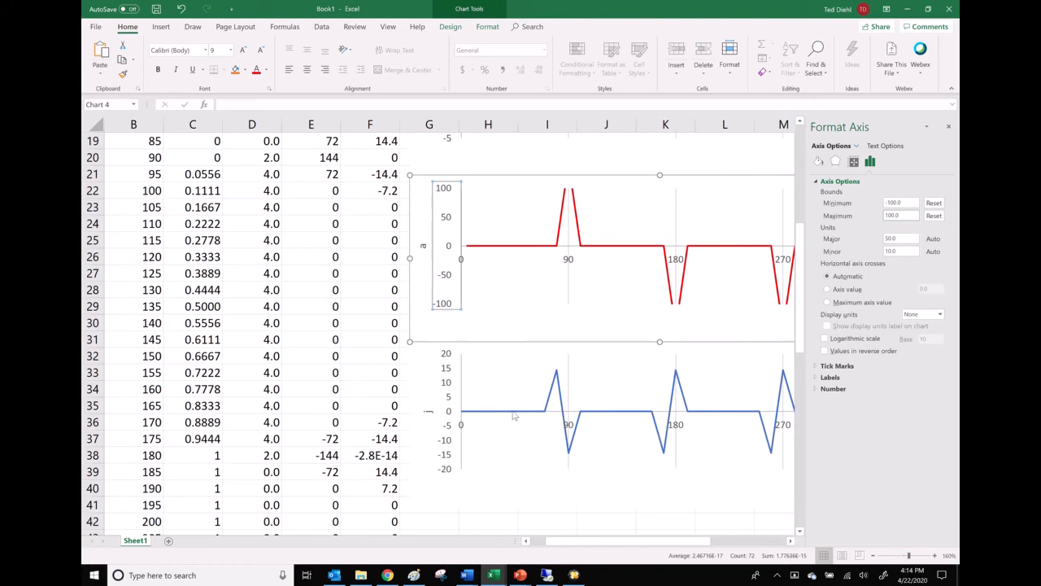
click(448, 404)
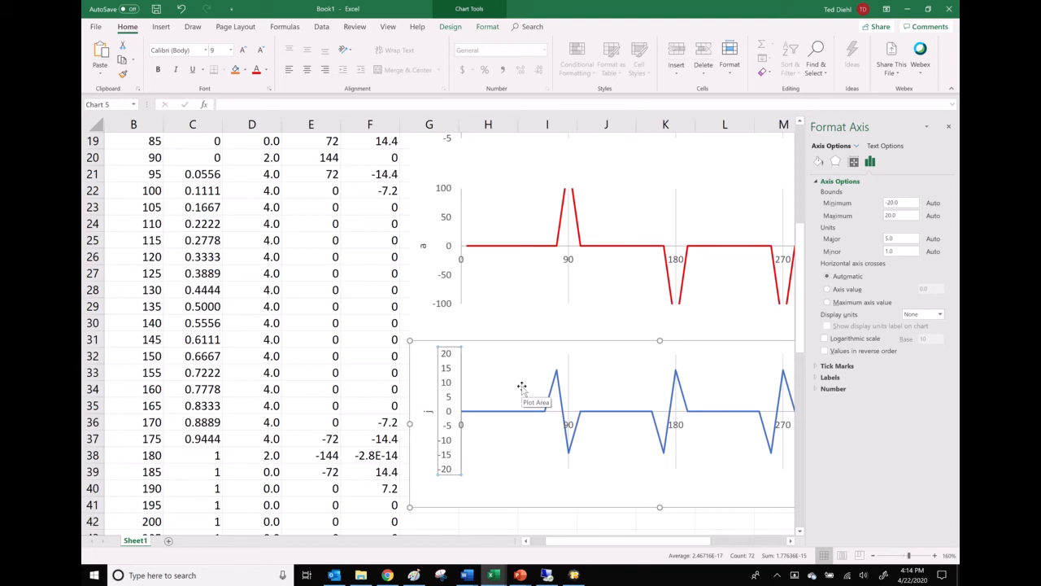
click(493, 576)
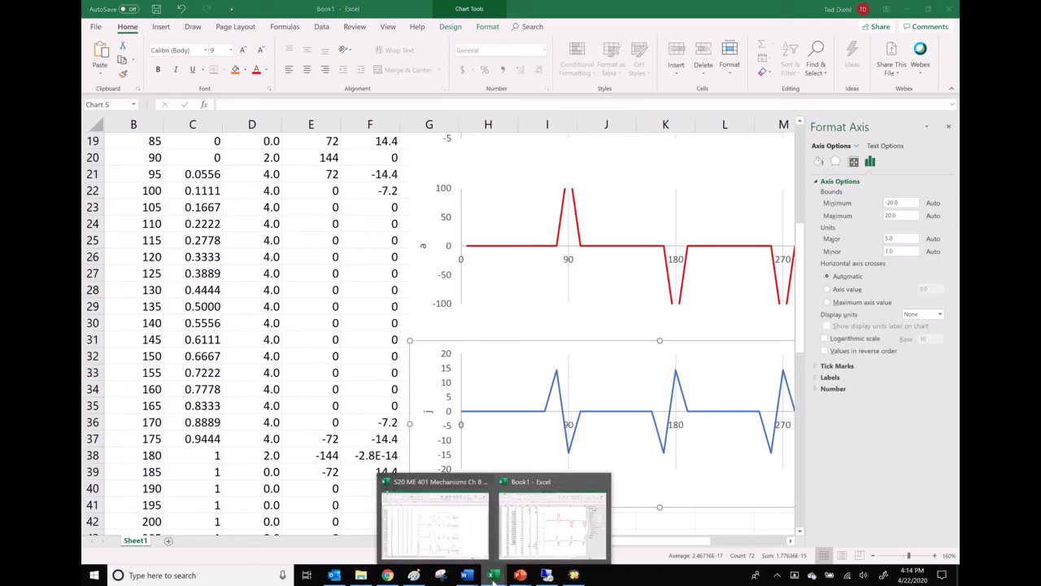
click(463, 548)
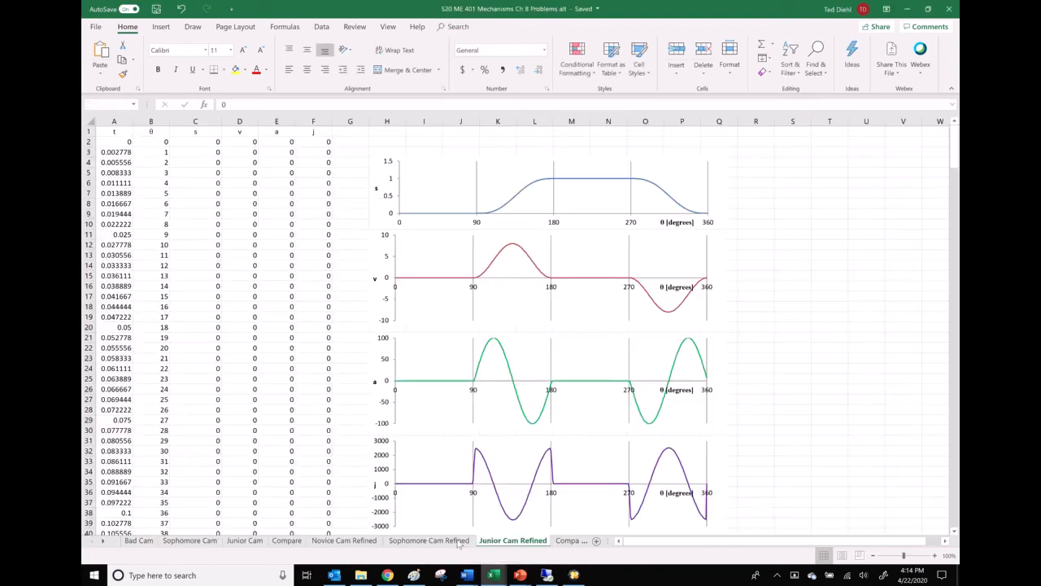
click(139, 541)
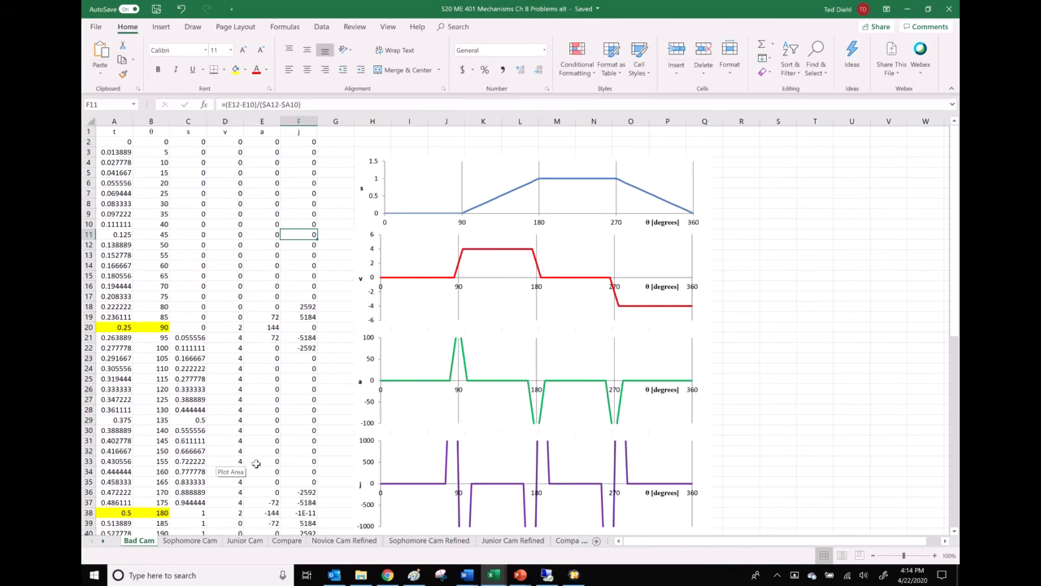
- Examine the jerk formulas in F36 and F18 of the Bad Cam sheet and the cells they reference
click(299, 490)
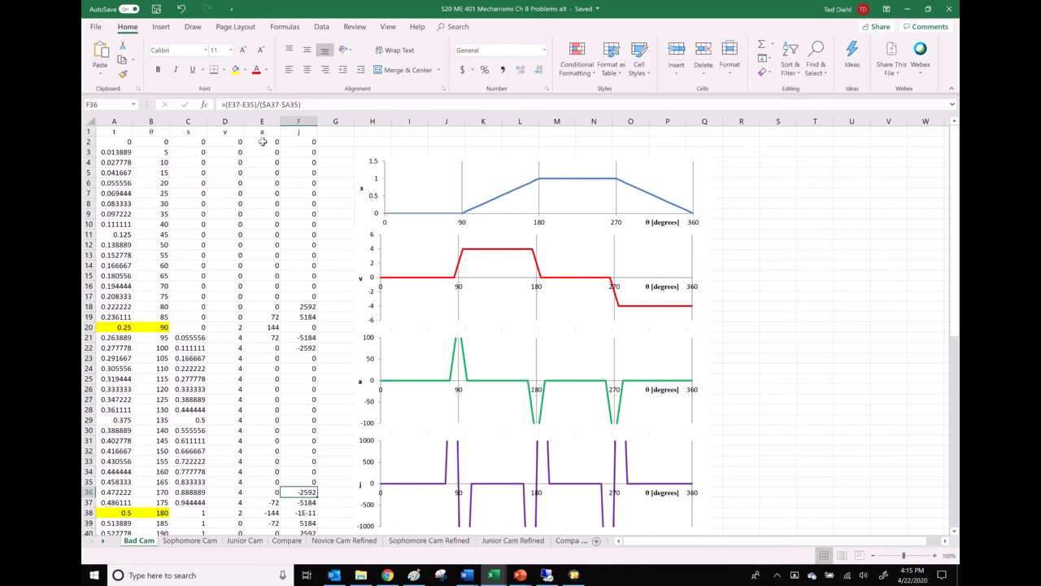
click(272, 104)
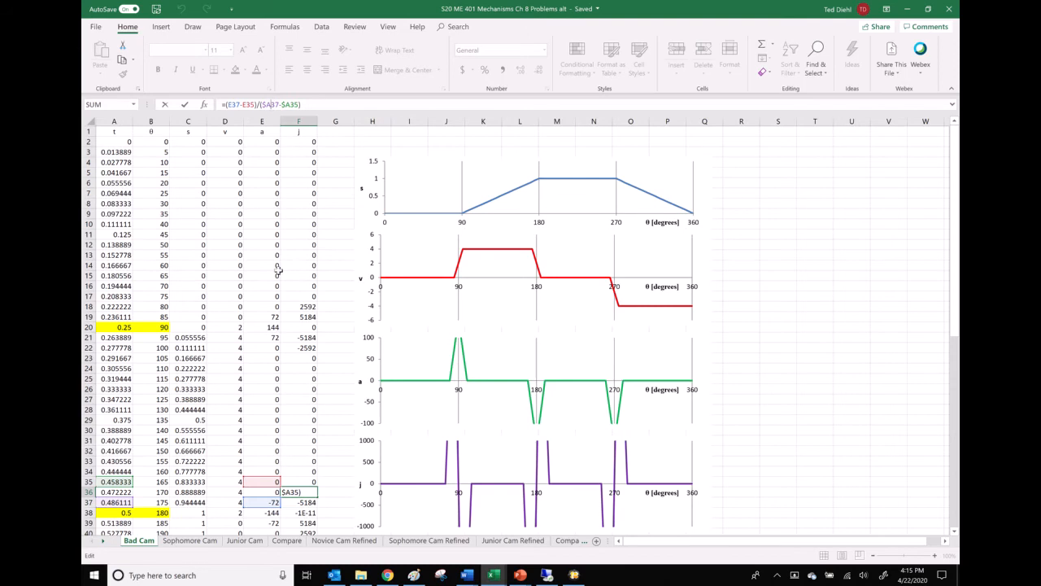
key(ctrl+Return)
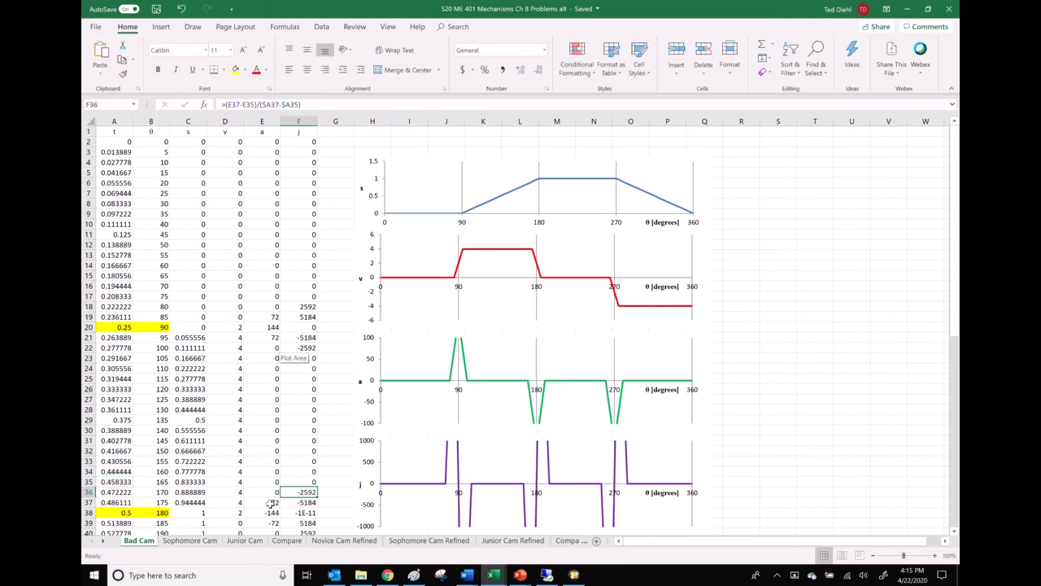
click(282, 104)
key(Escape)
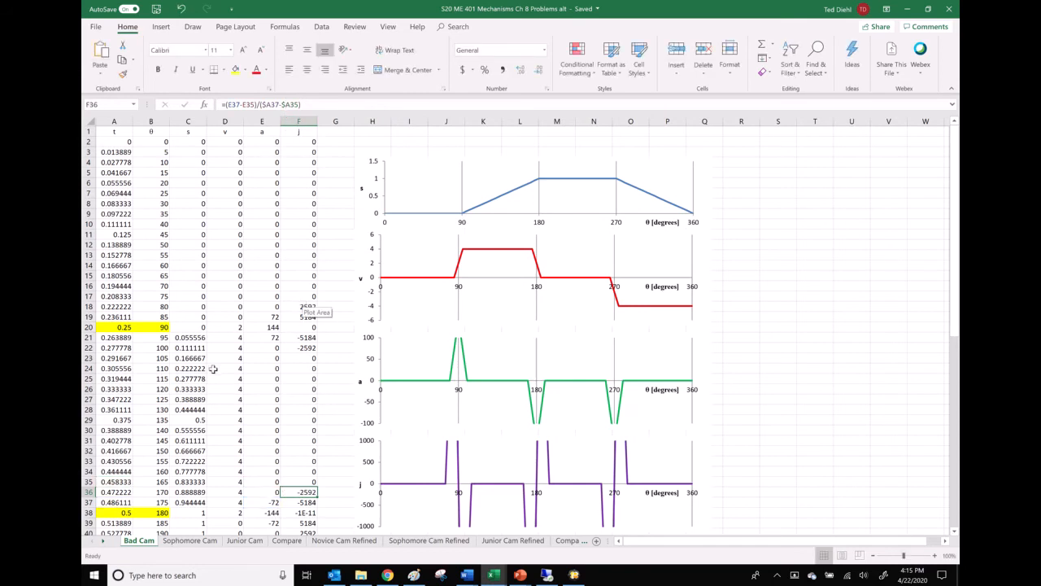
click(303, 306)
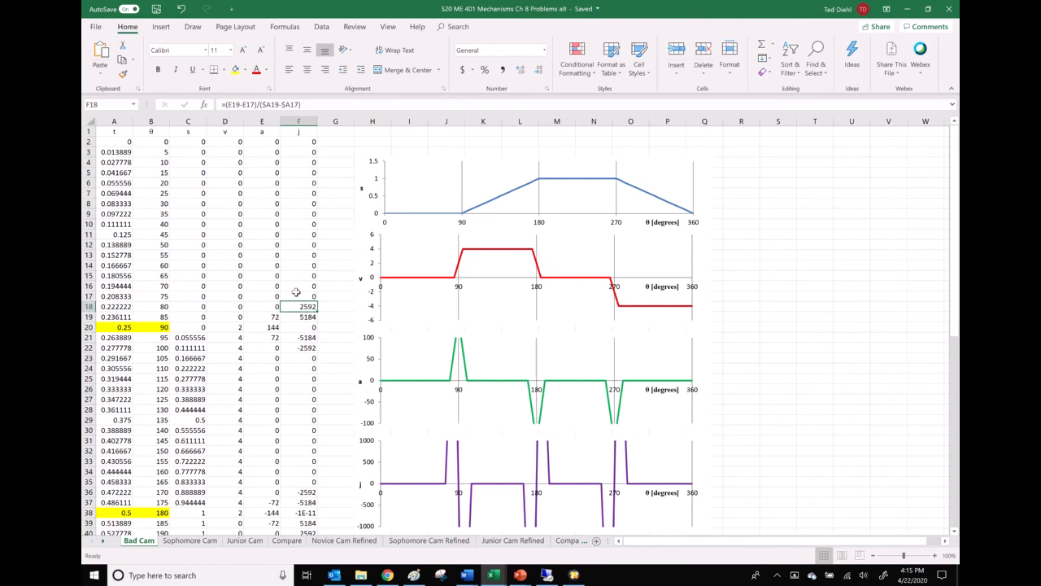
click(283, 104)
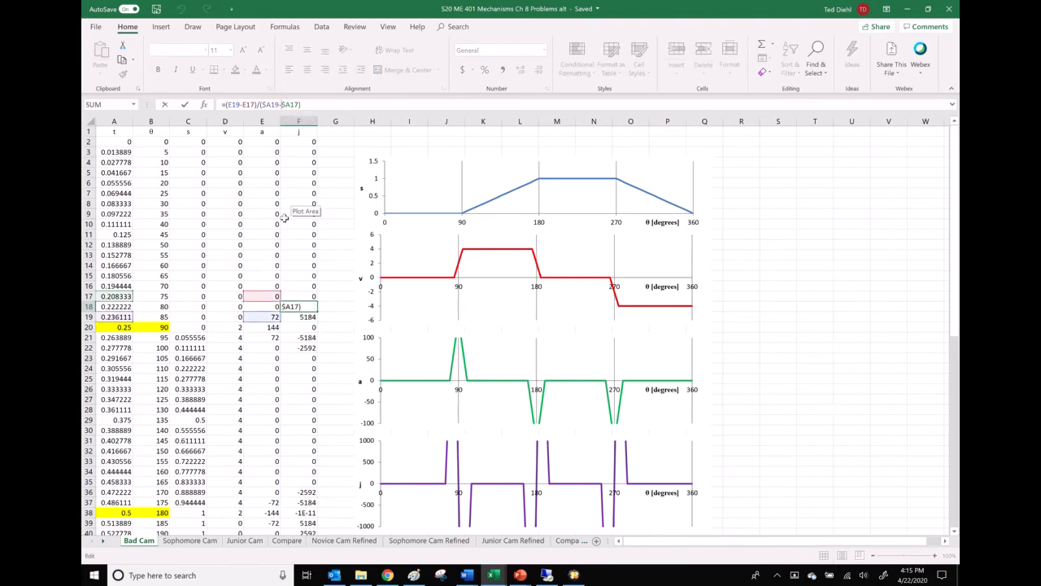
key(Escape)
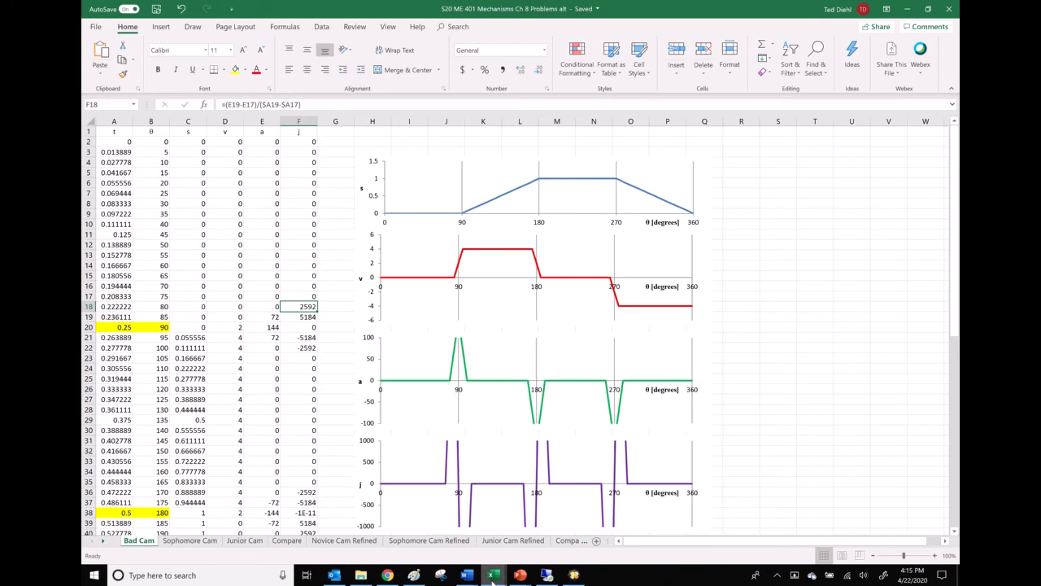
- Compare the jerk formula in F3 with the first-row formula in F2, checking the cells each one references
click(299, 143)
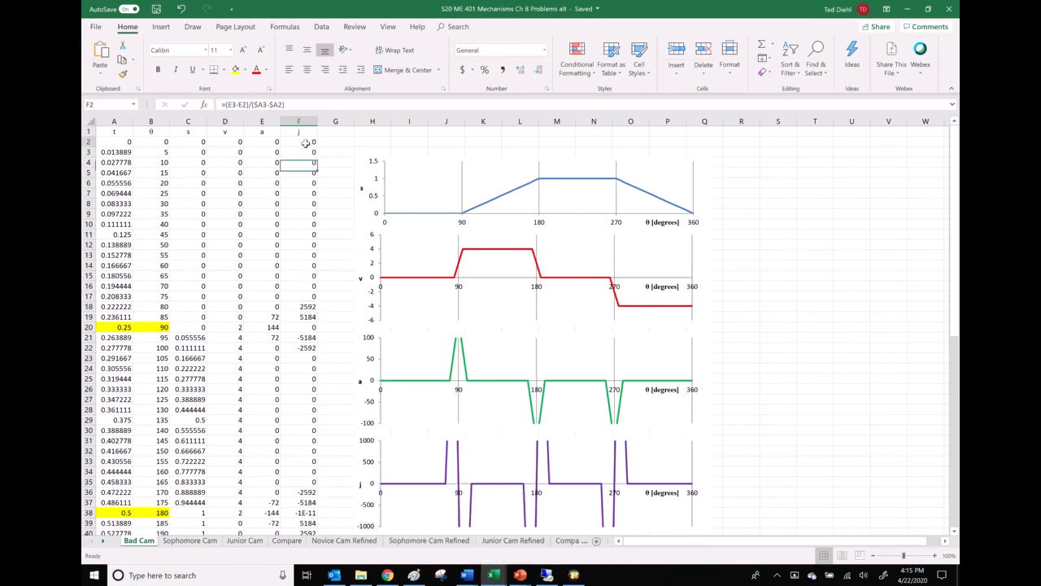
click(299, 151)
click(278, 105)
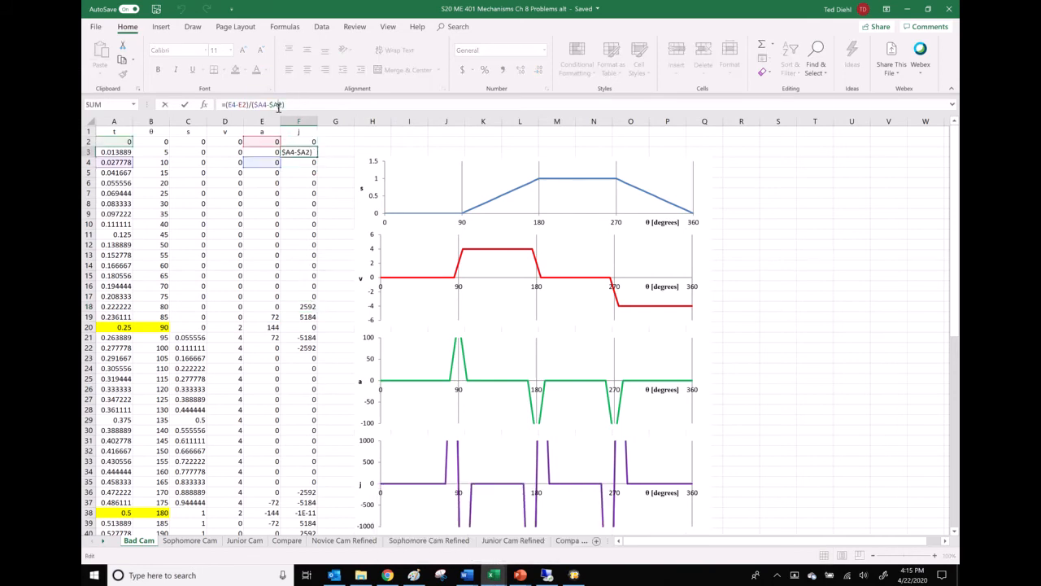
key(Escape)
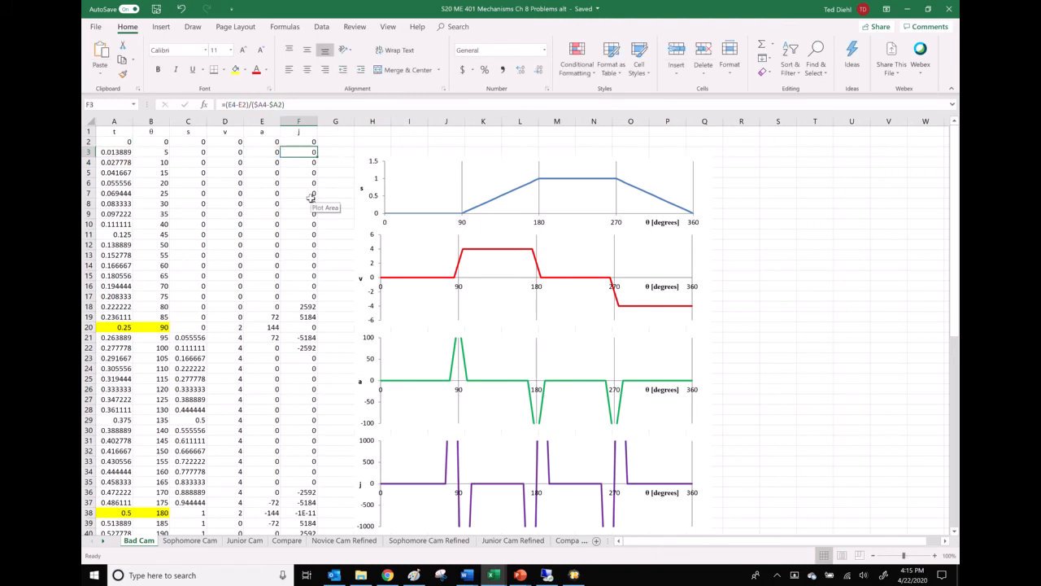
click(298, 142)
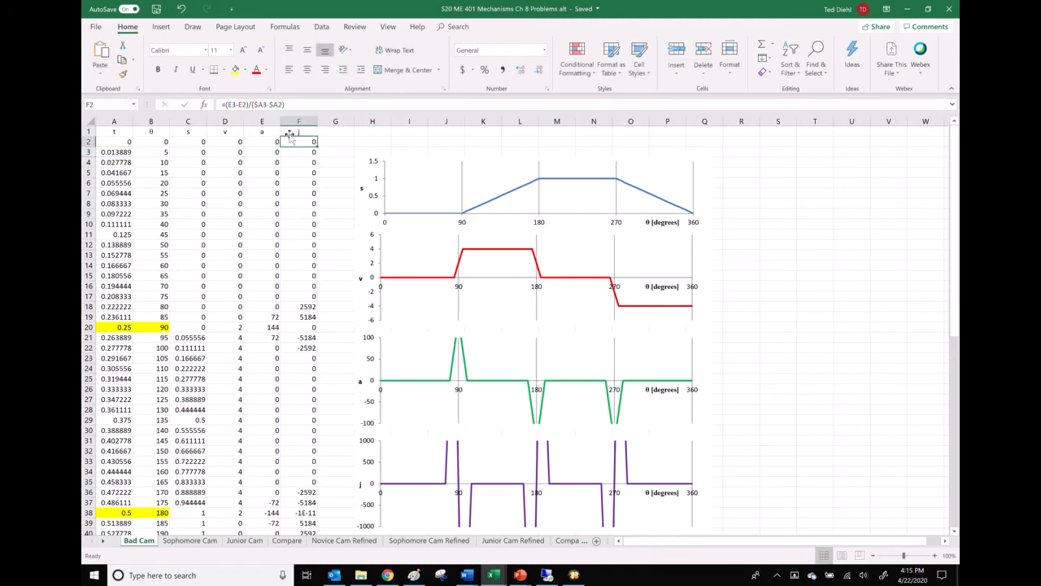
click(265, 105)
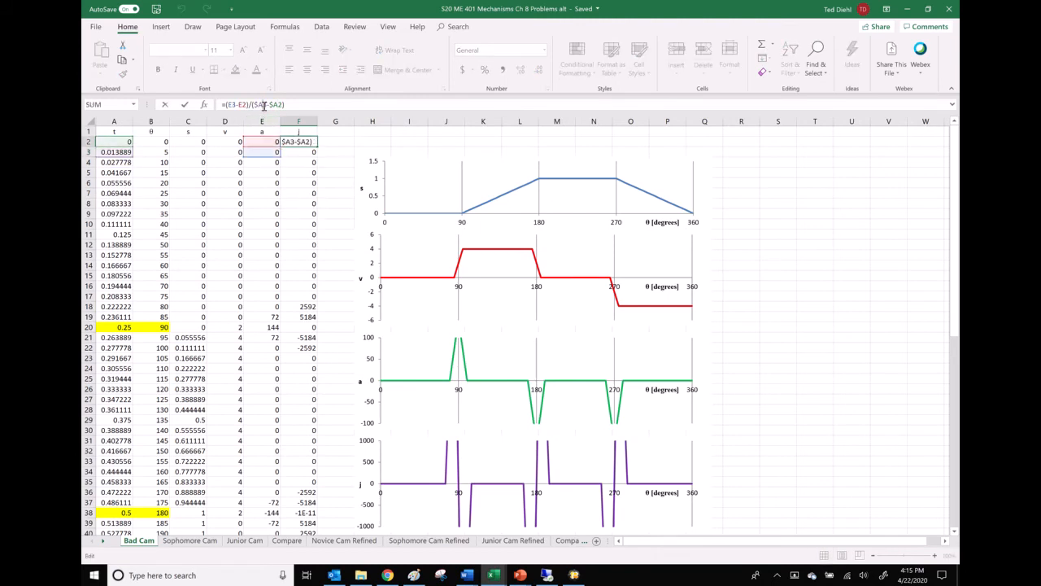
key(Escape)
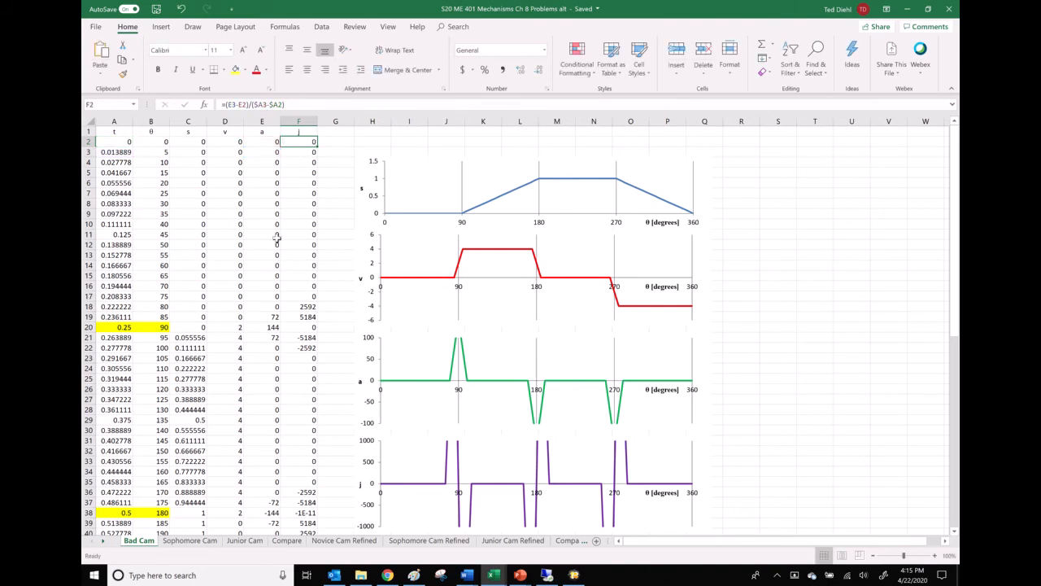
- Switch to the Book1 workbook and change the velocity formula in D3 to =(C3-C2)/(A3-A2)
click(493, 578)
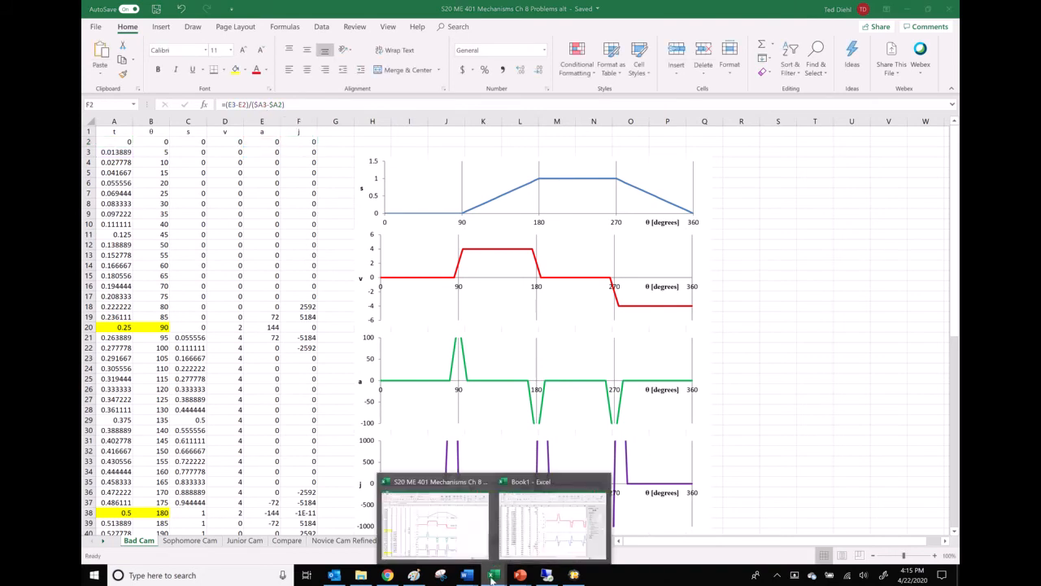
click(519, 542)
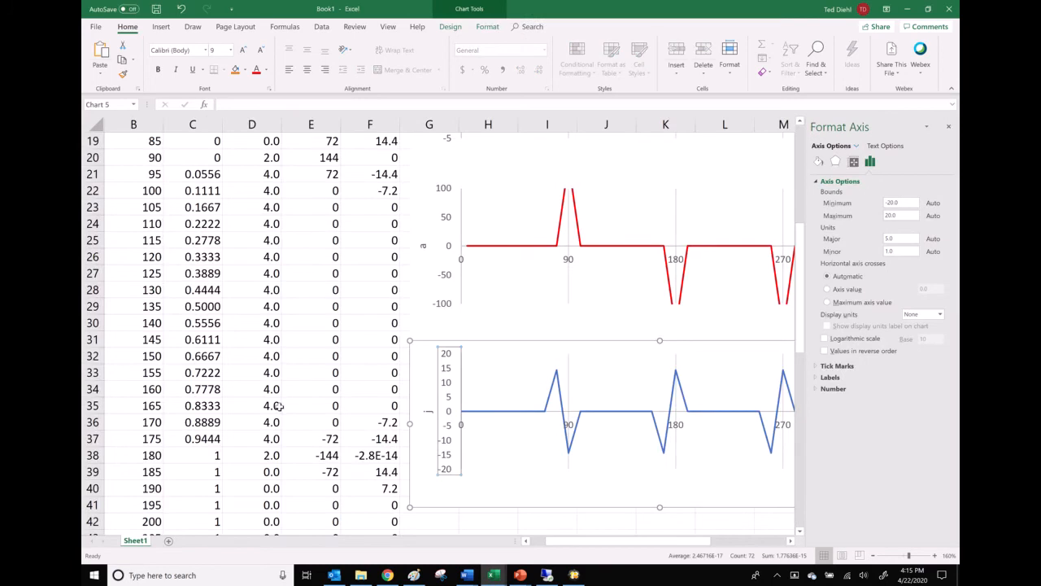
scroll(277, 406, up, 6)
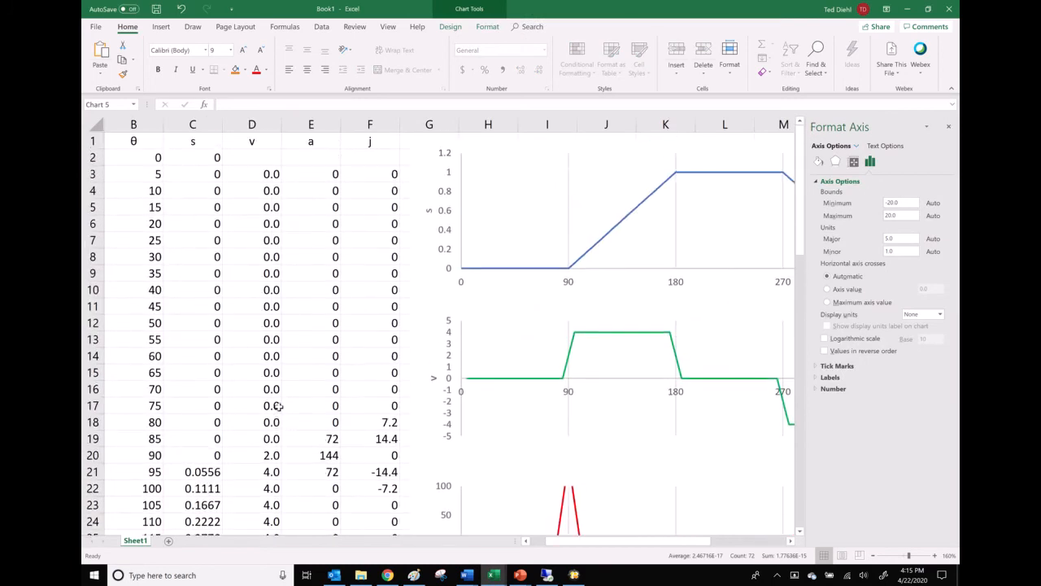
click(260, 173)
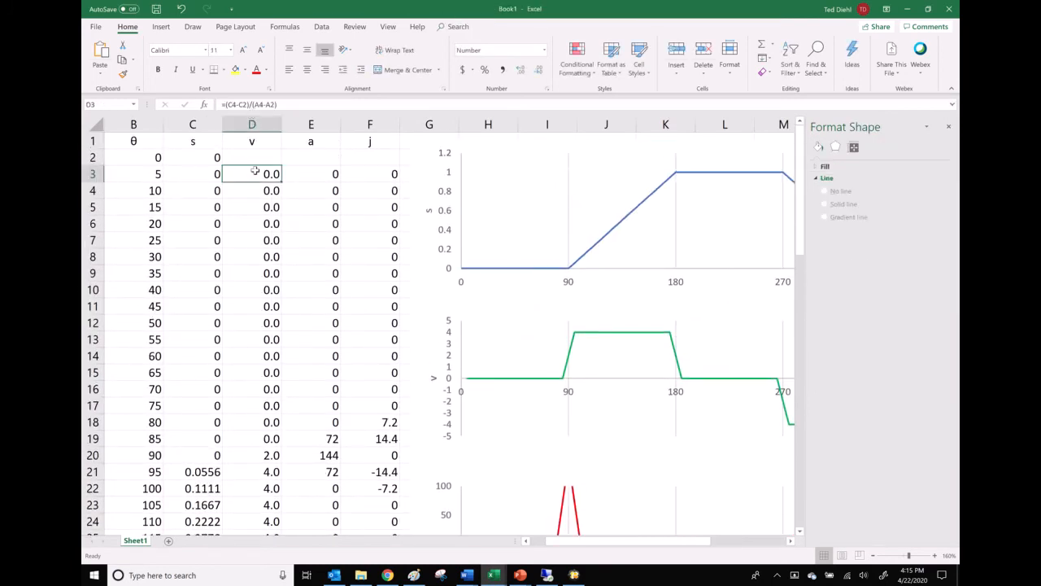
click(261, 162)
click(259, 174)
click(249, 104)
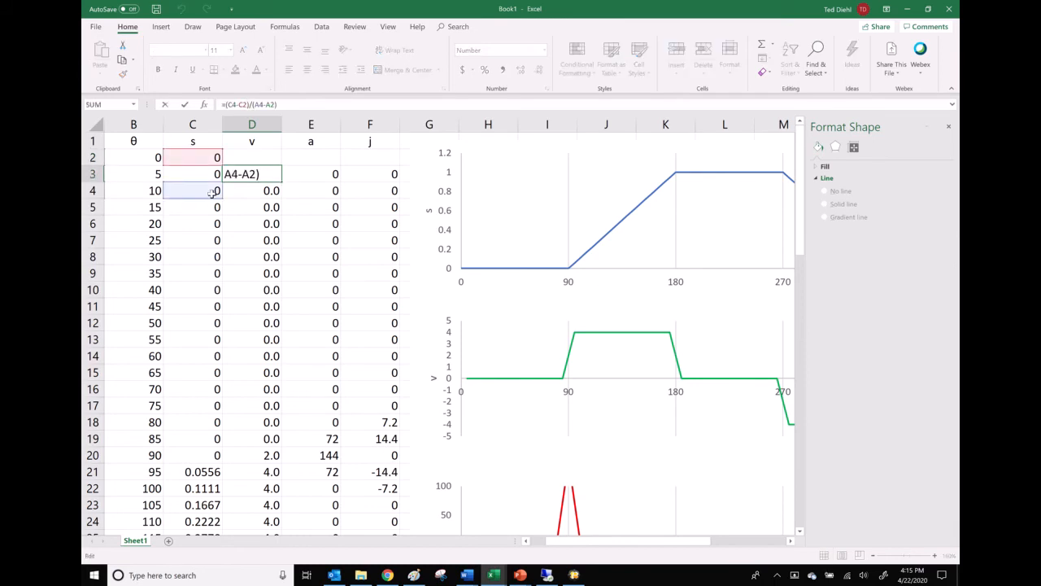
drag(214, 191, 214, 174)
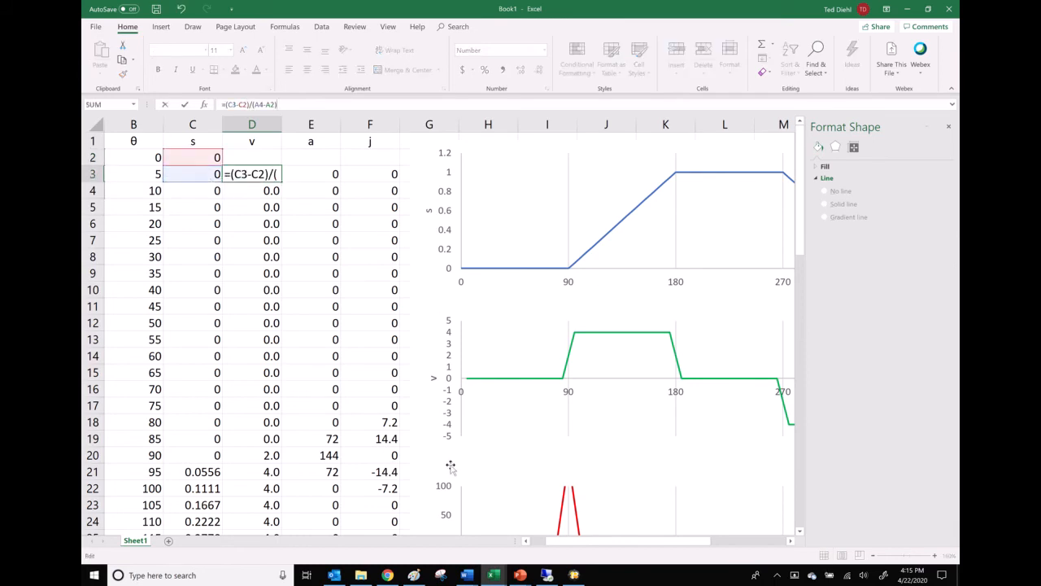
drag(555, 542, 531, 543)
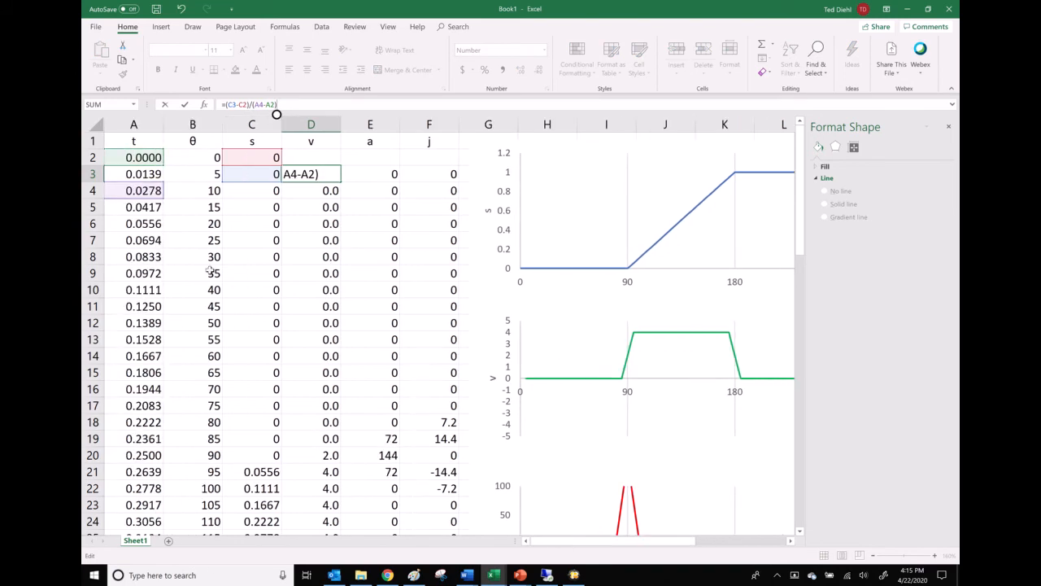
drag(140, 189, 140, 175)
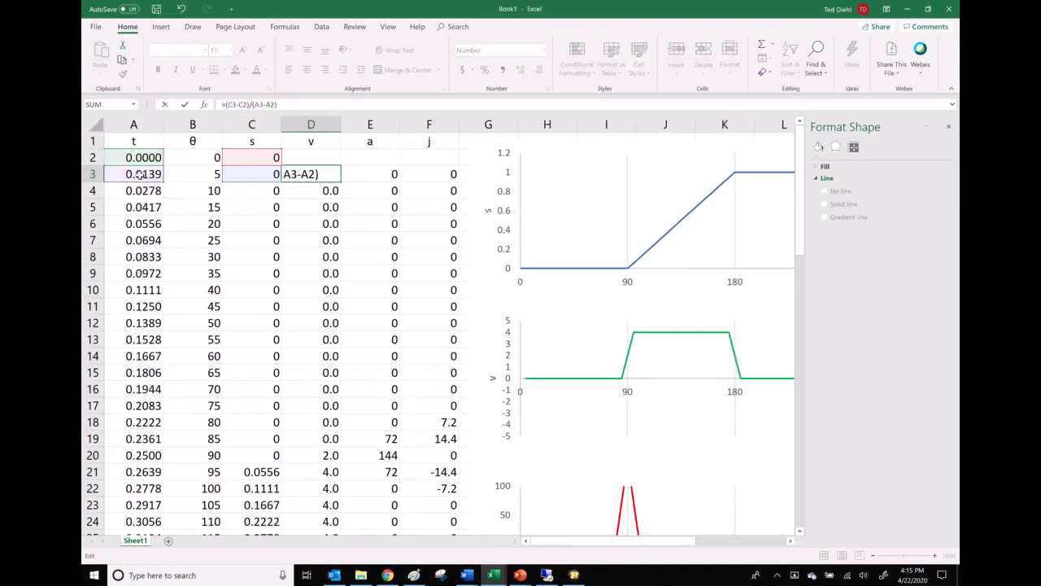
key(Return)
- Copy the velocity formula into D2, correct it to =(C3-C2)/(A3-A2), and fill it down column D
click(319, 171)
key(ctrl+c)
click(324, 159)
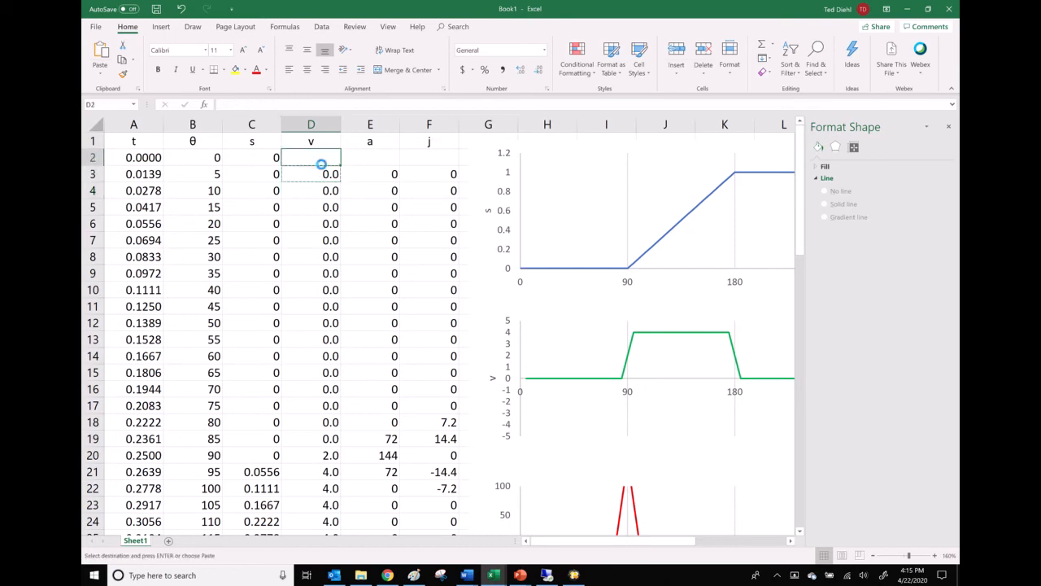
key(ctrl+v)
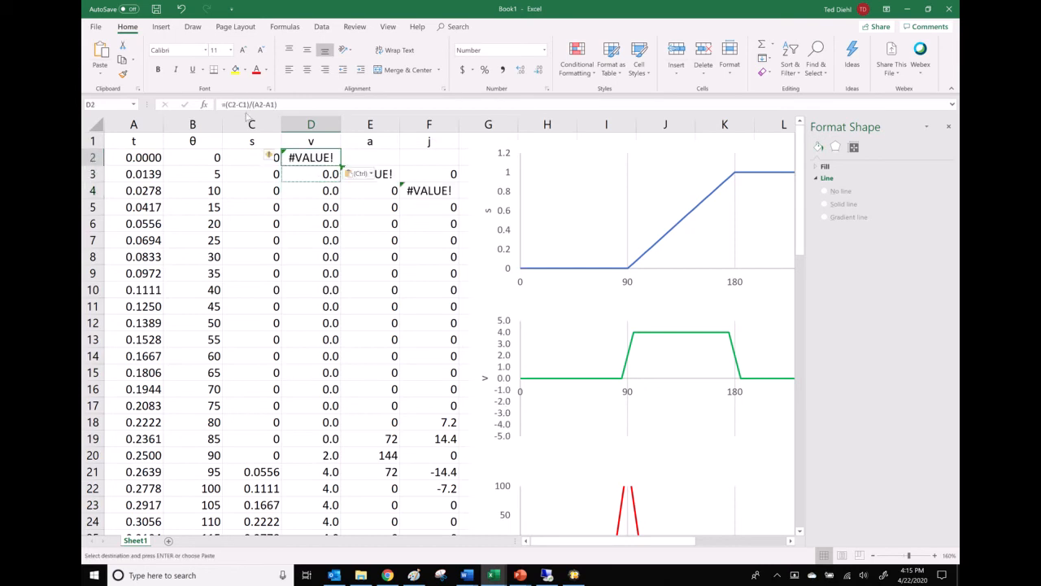
click(248, 105)
mouse_move(158, 165)
mouse_down()
mouse_move(159, 181)
mouse_move(152, 158)
mouse_move(152, 167)
mouse_up()
mouse_move(244, 164)
mouse_down()
mouse_move(251, 180)
mouse_move(247, 162)
mouse_up()
key(Return)
click(332, 160)
double_click(341, 165)
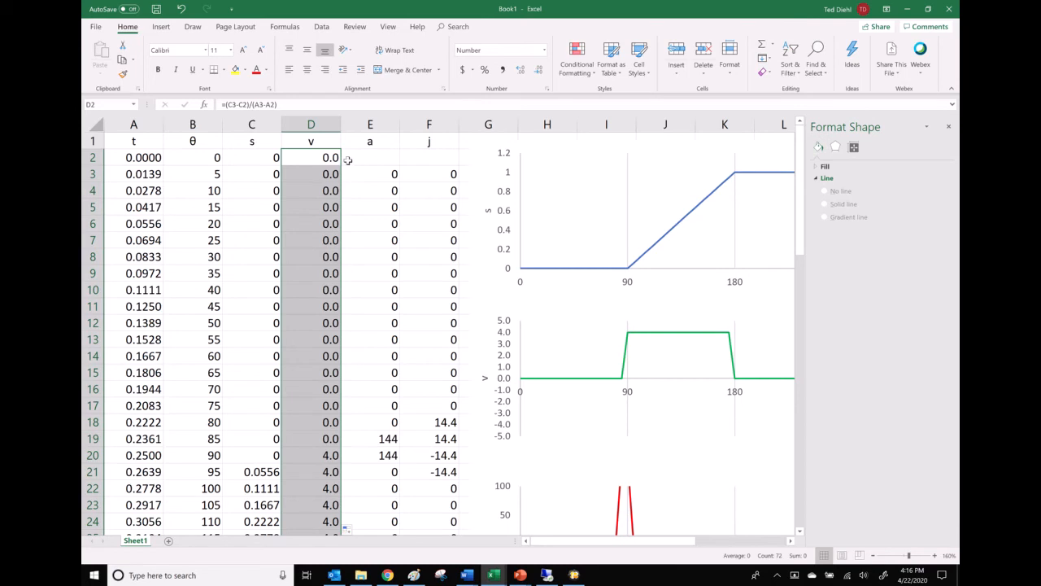
- Change the acceleration formula in E3 to the forward difference =(D4-D3)/(A4-A3)
click(371, 171)
text(=(D4-D2)/(A4-A2))
key(Left)
key(Left)
key(Left)
key(BackSpace)
text(3)
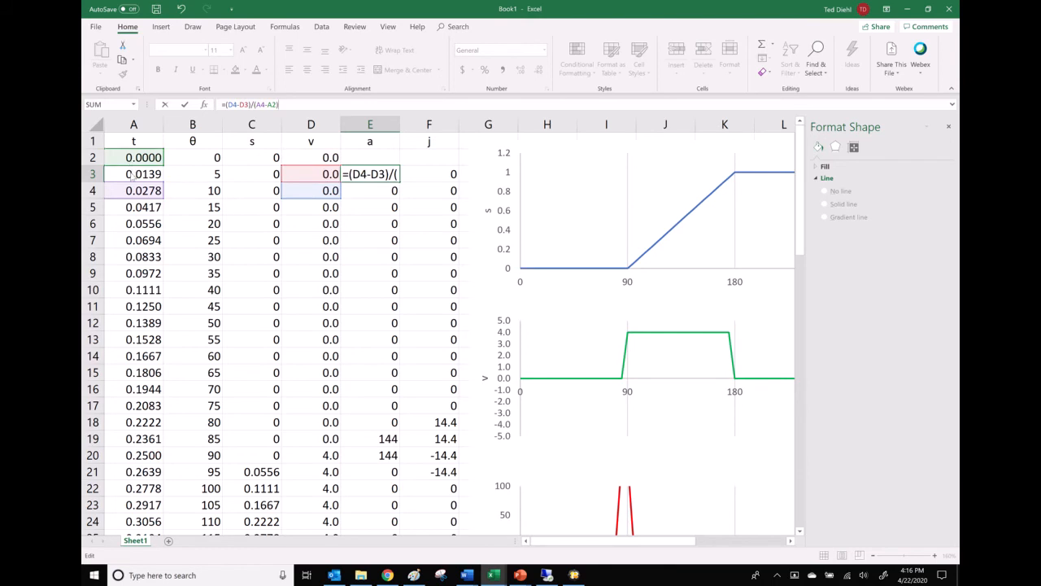
drag(131, 166, 131, 173)
- Copy the acceleration formula from E3 into E2 and fill it down column E
click(380, 172)
key(ctrl+c)
click(380, 158)
key(ctrl+v)
double_click(399, 164)
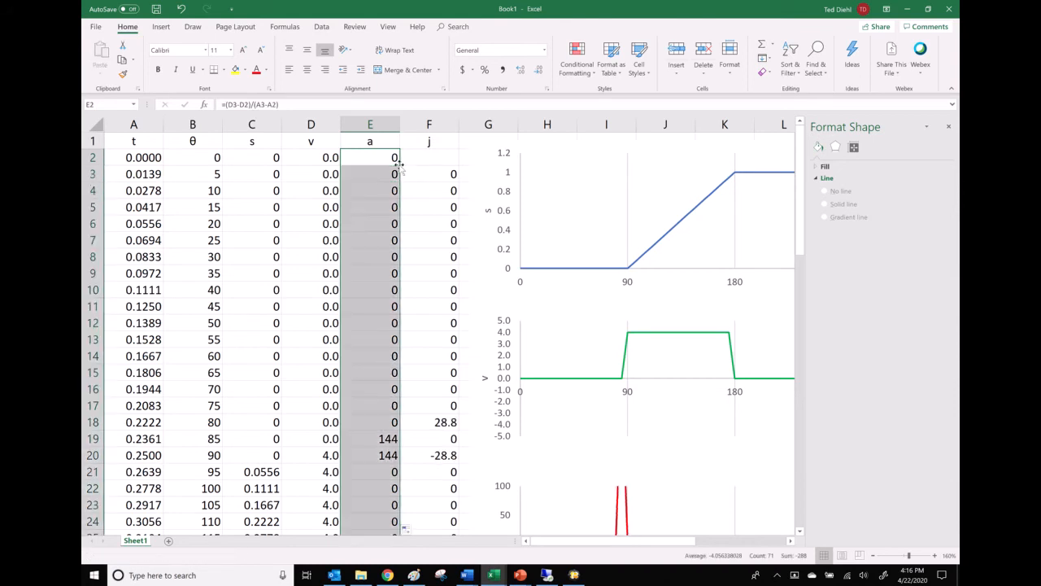
scroll(349, 278, down, 1)
scroll(349, 277, down, 4)
scroll(349, 275, up, 5)
- Change the jerk formula in F3 to =(E4-E3)/(B4-B3)
click(438, 158)
click(436, 174)
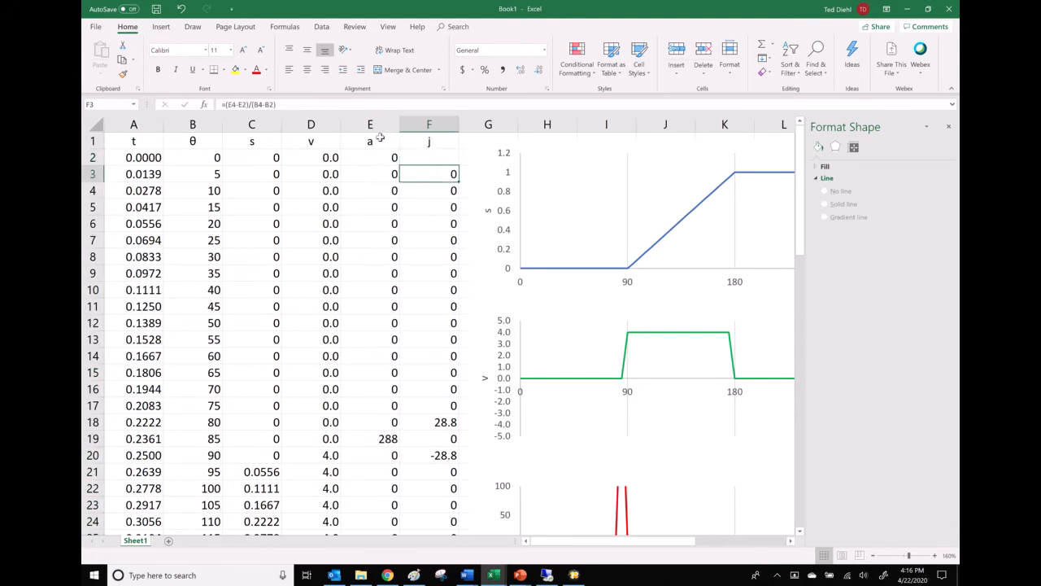
click(263, 110)
drag(381, 146, 376, 165)
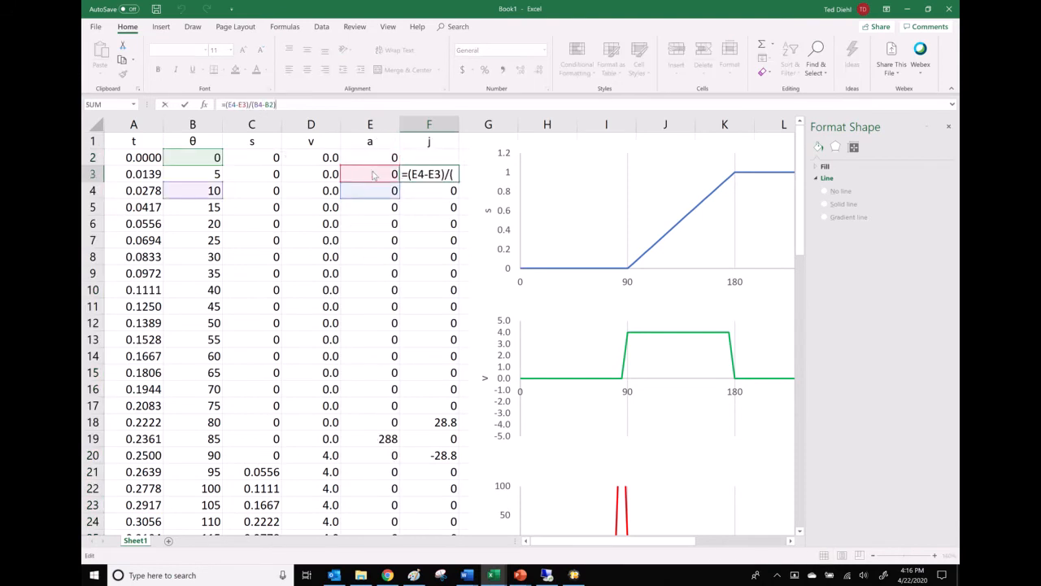
drag(207, 167, 207, 182)
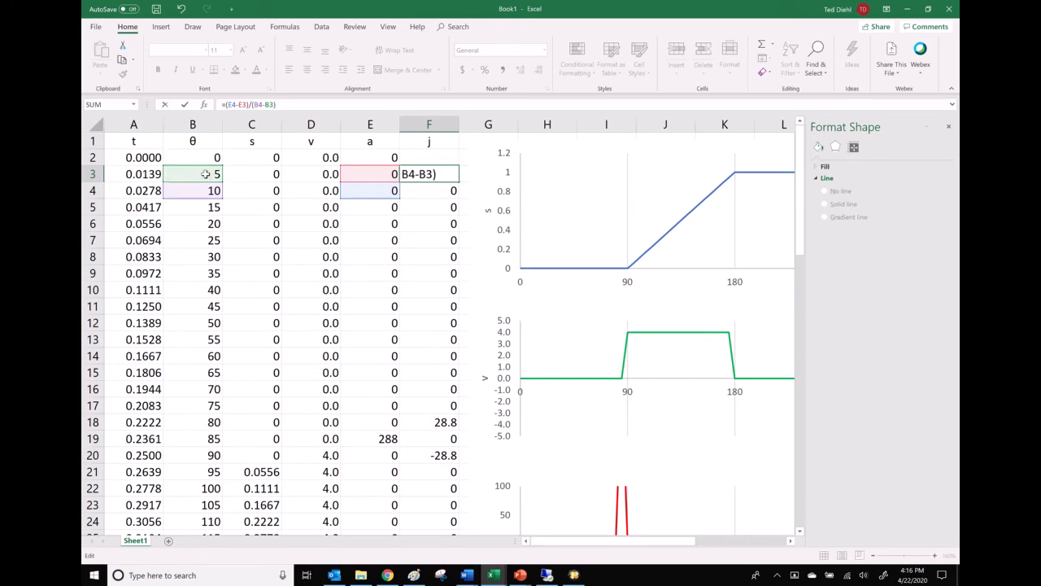
key(Return)
- Copy the jerk formula from F3 into F2, fill it down column F, and review the resulting values and charts
click(428, 173)
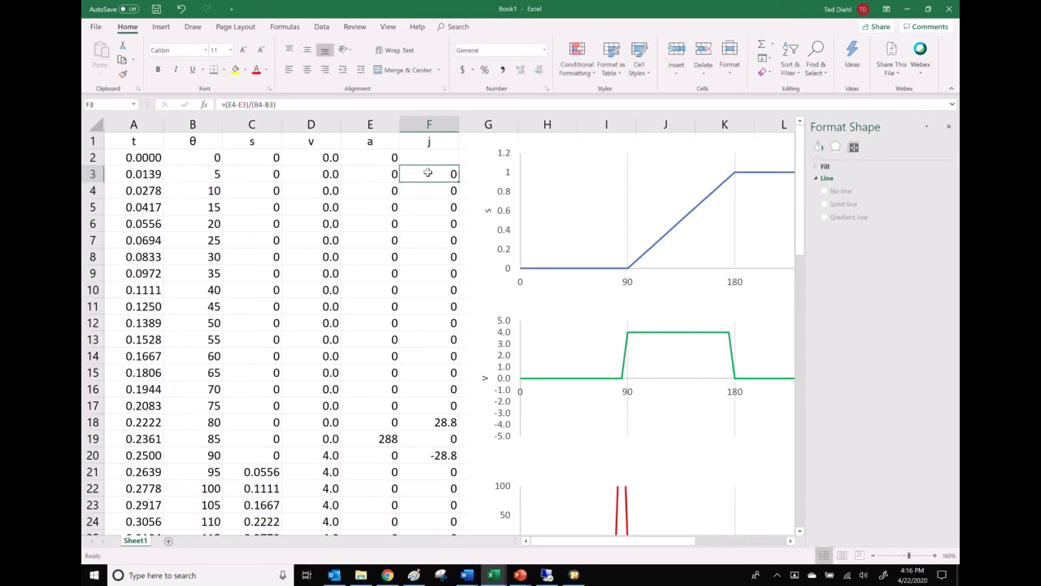
key(ctrl+c)
click(443, 157)
key(ctrl+v)
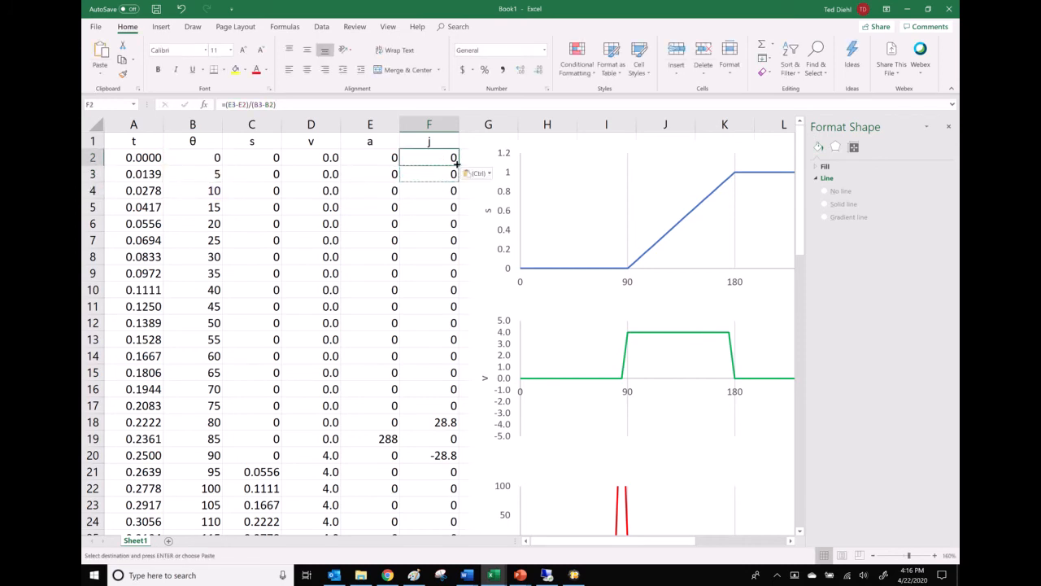
double_click(457, 165)
scroll(366, 256, down, 6)
scroll(366, 255, down, 11)
scroll(366, 257, up, 7)
scroll(366, 257, up, 3)
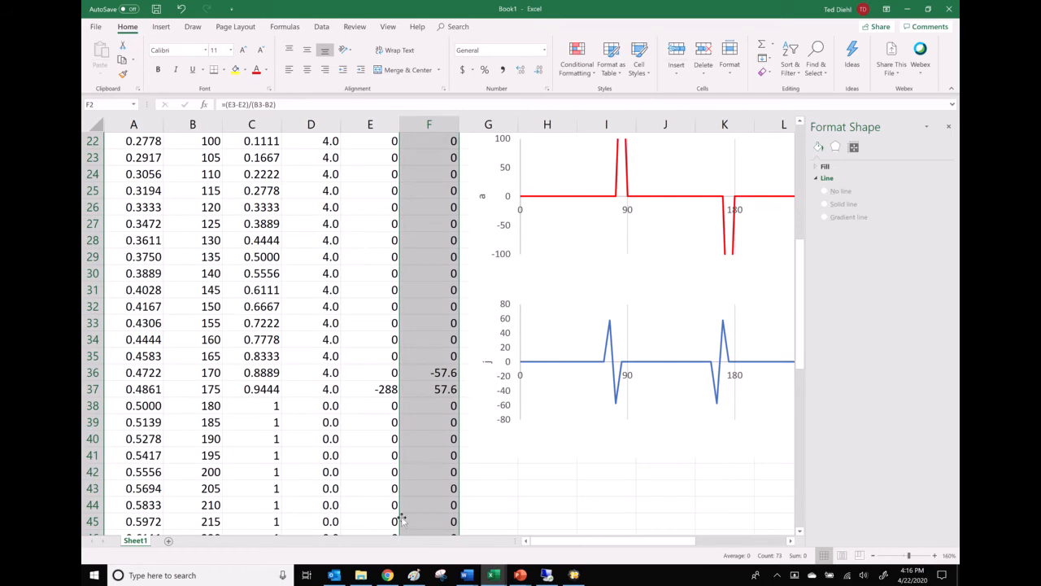
click(575, 575)
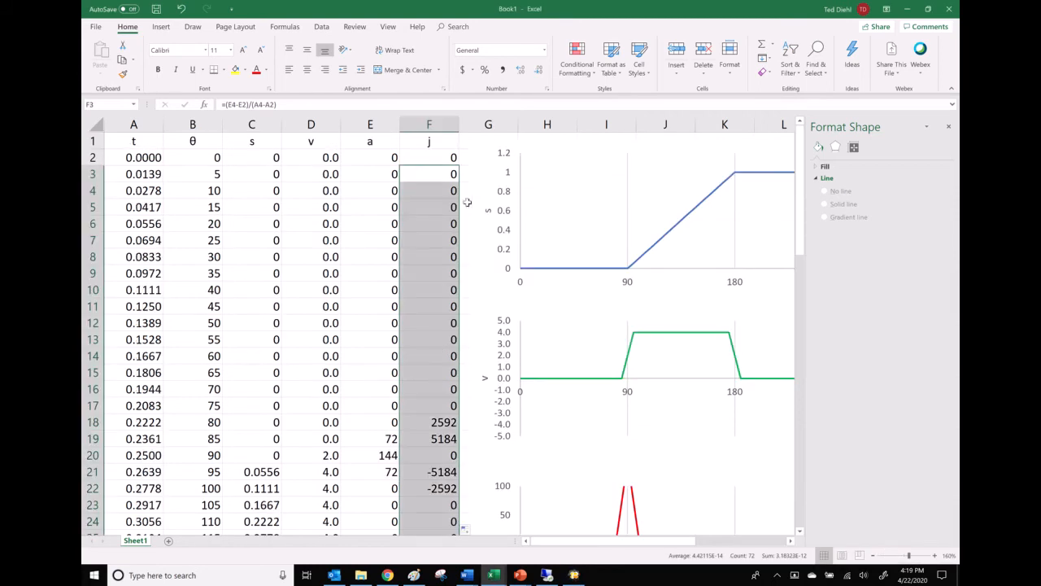
- Check the acceleration formula in E2, and open the velocity formula in D4 to show its referenced cells
click(419, 186)
click(394, 160)
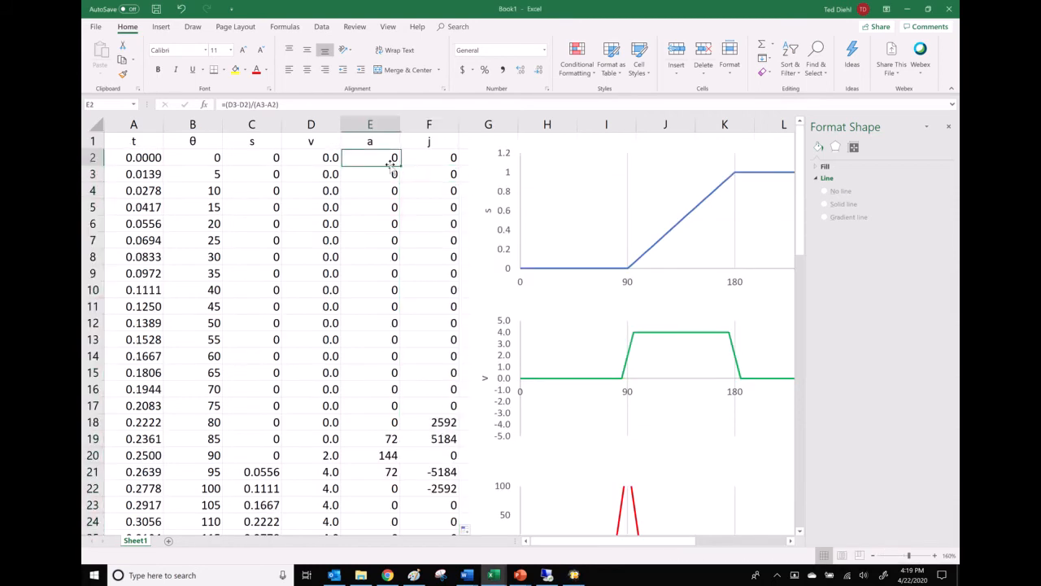
click(270, 175)
click(334, 185)
click(266, 109)
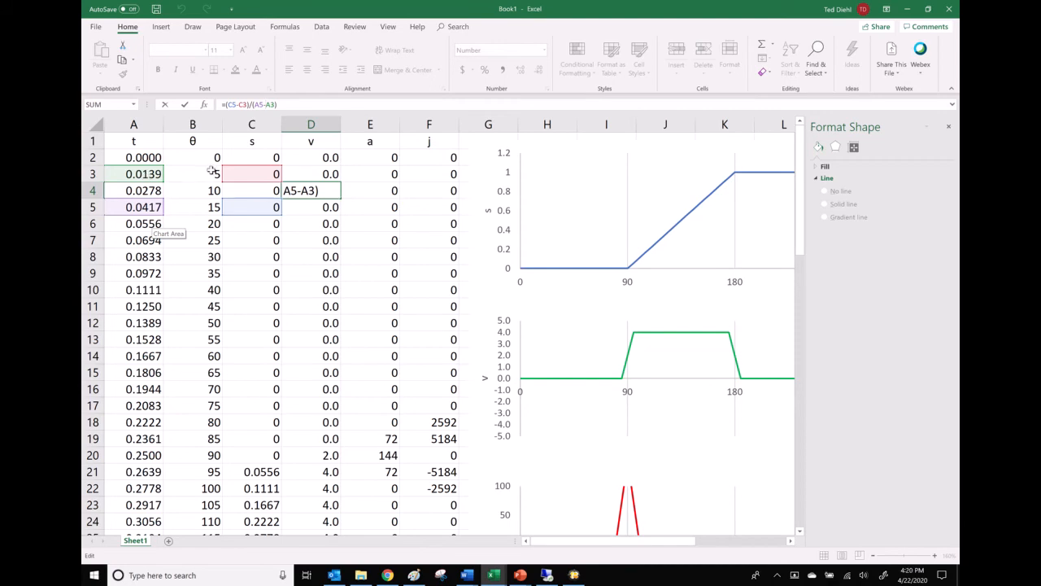
- Check the cell references of the velocity formula in D4, the acceleration formula in E2 and the jerk formula in F2
click(384, 188)
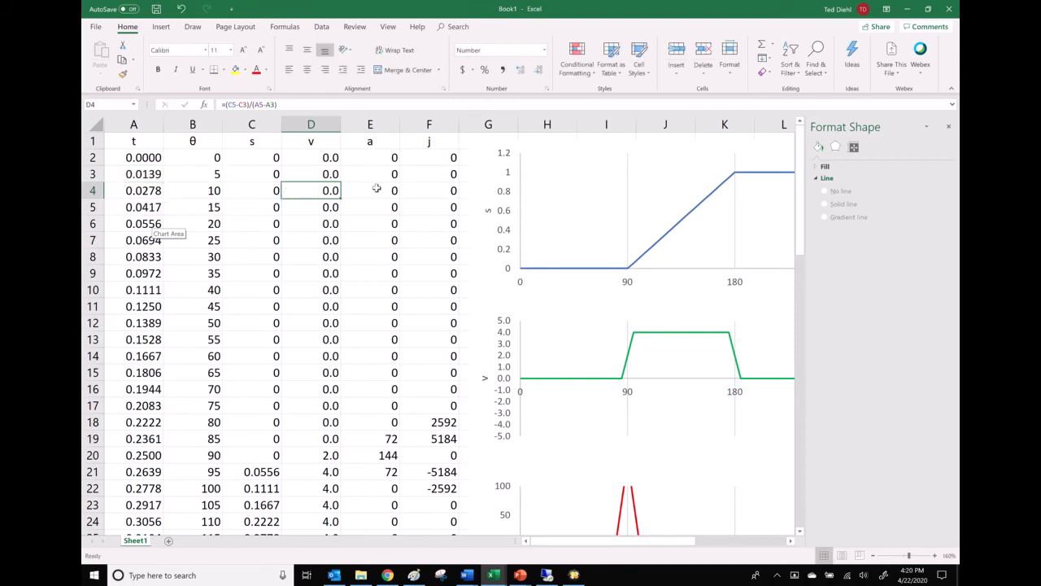
click(270, 103)
key(Escape)
click(262, 104)
key(Escape)
click(368, 160)
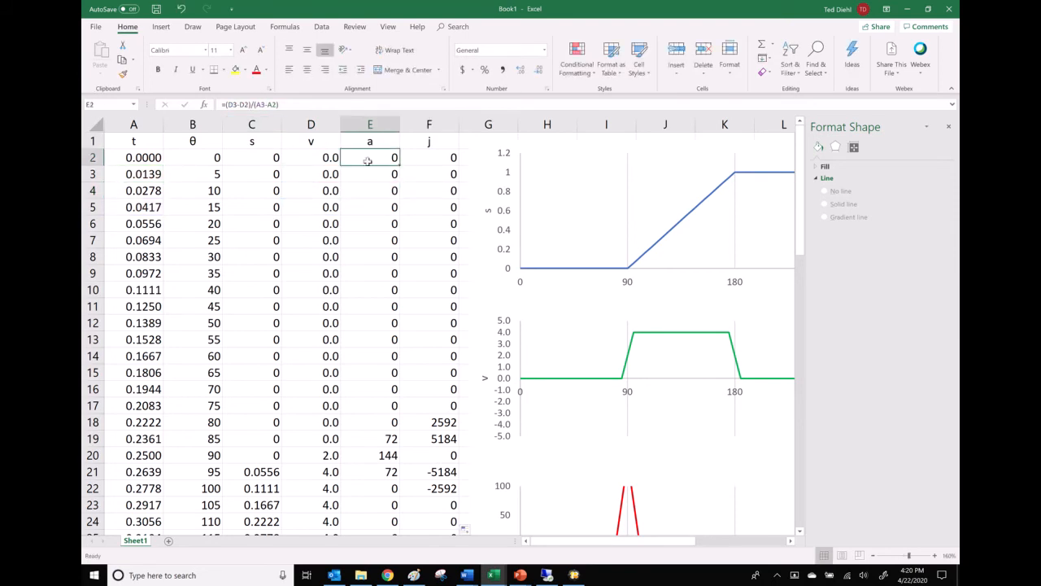
click(256, 104)
key(Escape)
click(424, 155)
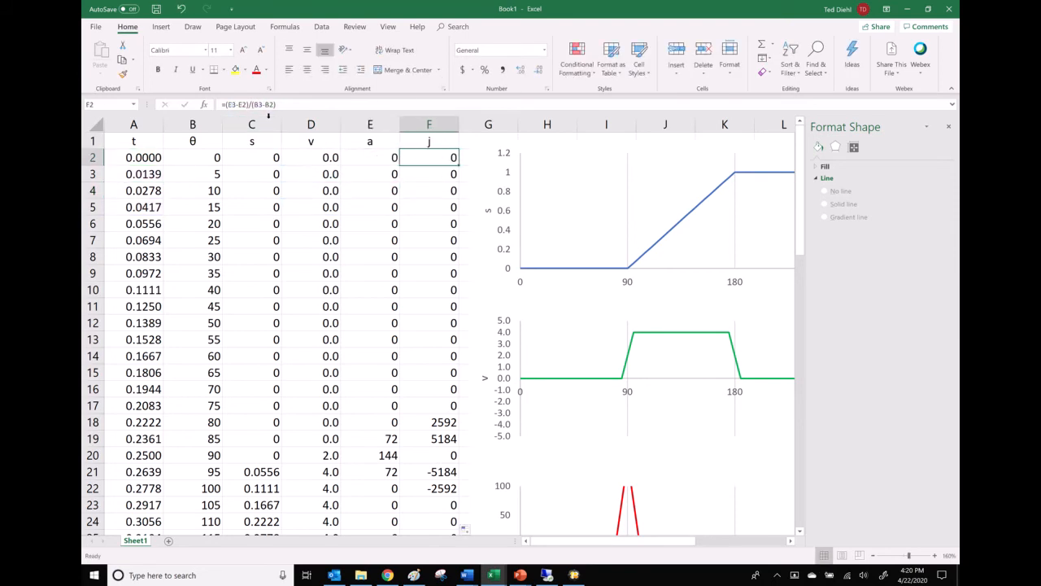
click(268, 104)
key(Escape)
- Compare the cell references of the velocity formulas in D2 and D3 with the acceleration formulas in E2 and E3
click(319, 157)
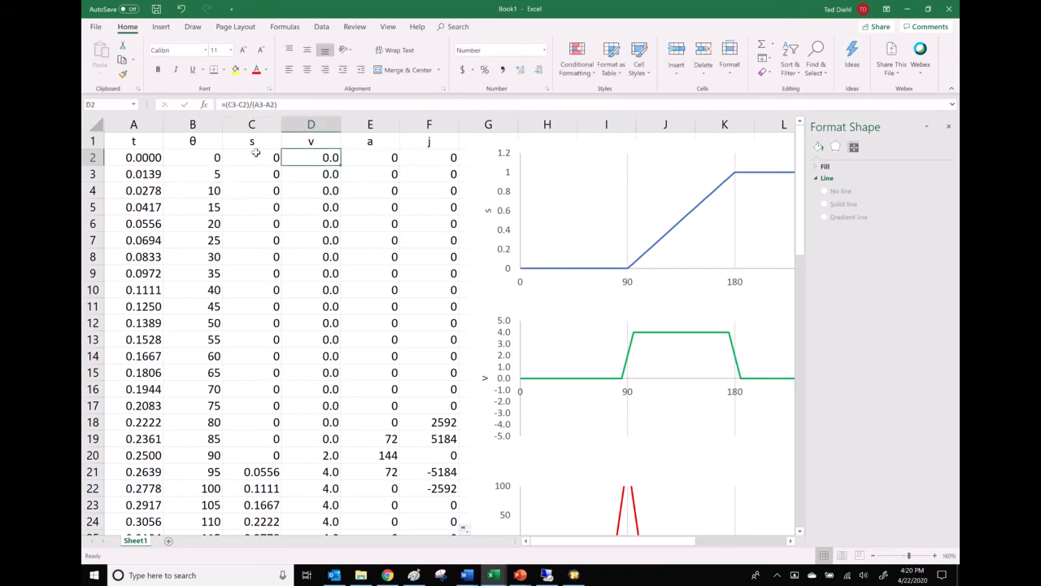
key(F2)
key(Escape)
click(382, 159)
click(264, 104)
key(Escape)
click(388, 174)
click(269, 106)
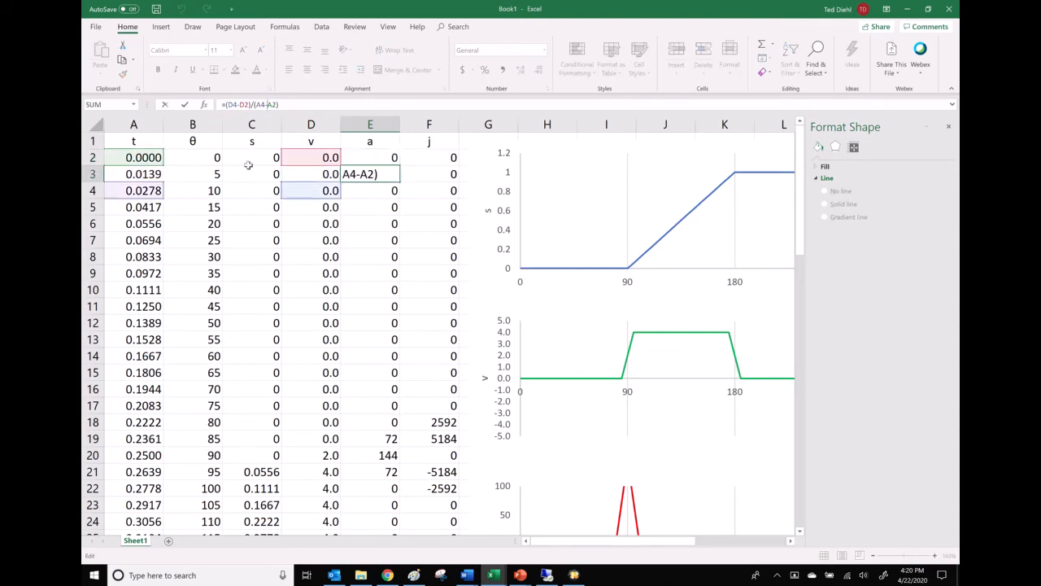
key(Escape)
key(Left)
click(257, 104)
key(Escape)
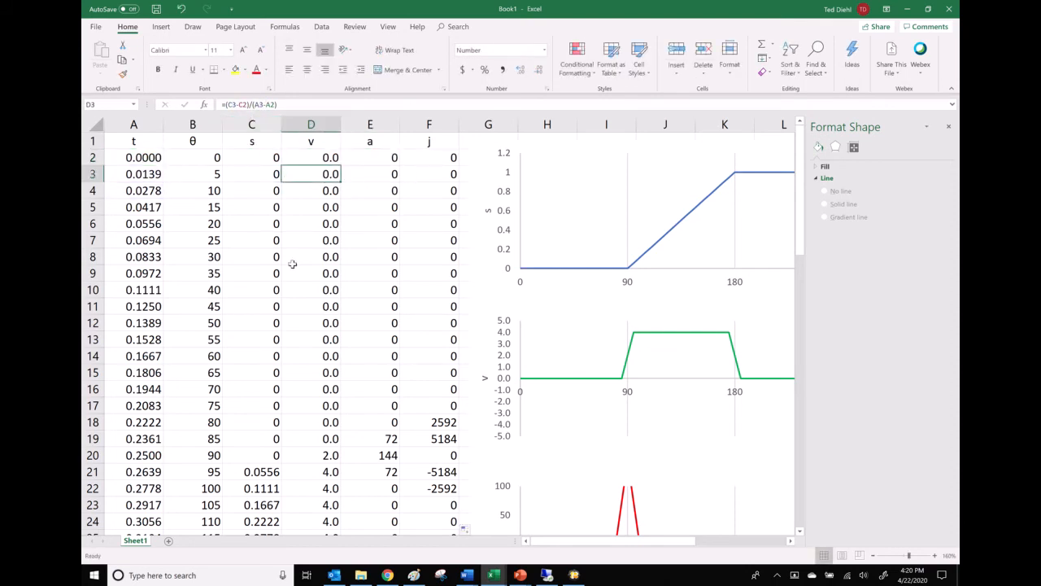
- Check the cell references of the jerk formula in F3 and fill it down column F
click(432, 173)
click(257, 105)
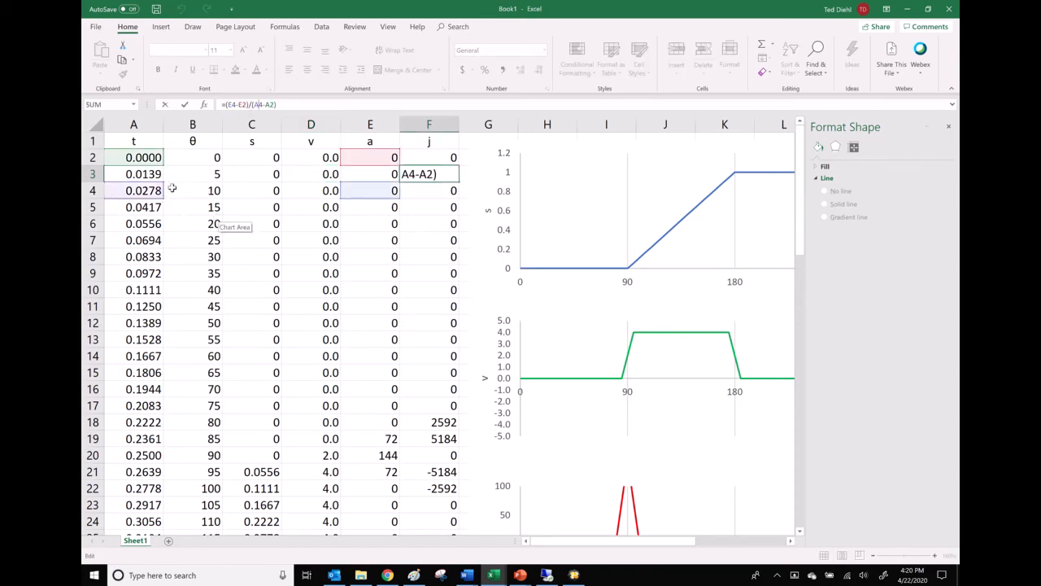
key(Escape)
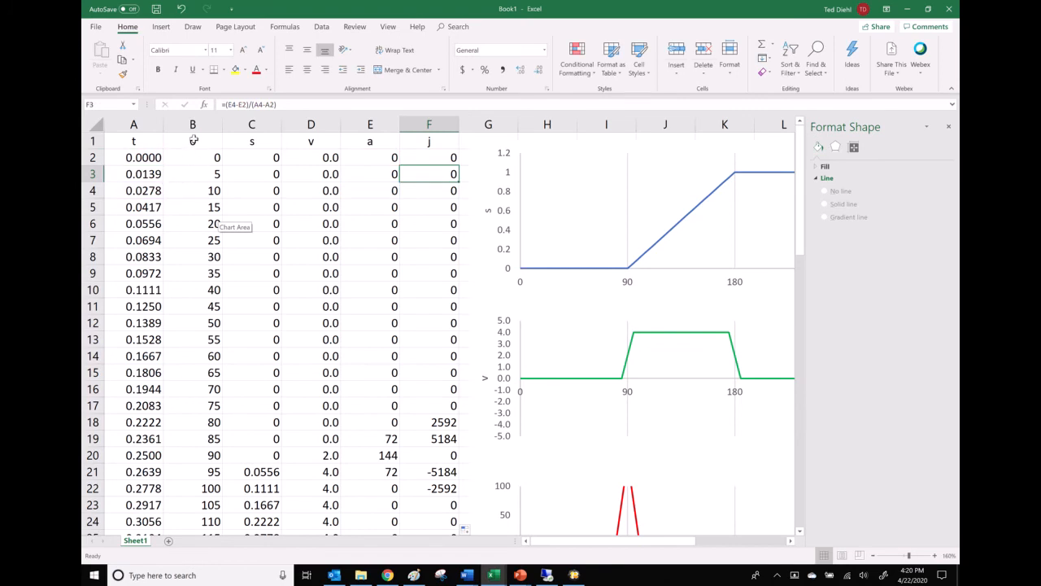
double_click(457, 181)
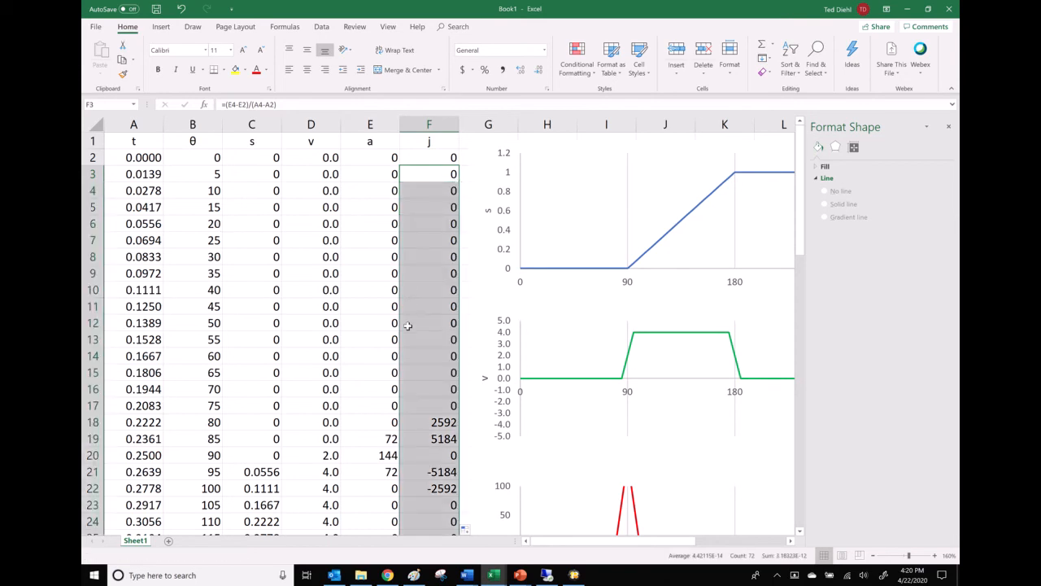
- Clear the surplus jerk values in cells F73 and F74
scroll(407, 325, down, 13)
scroll(408, 330, down, 6)
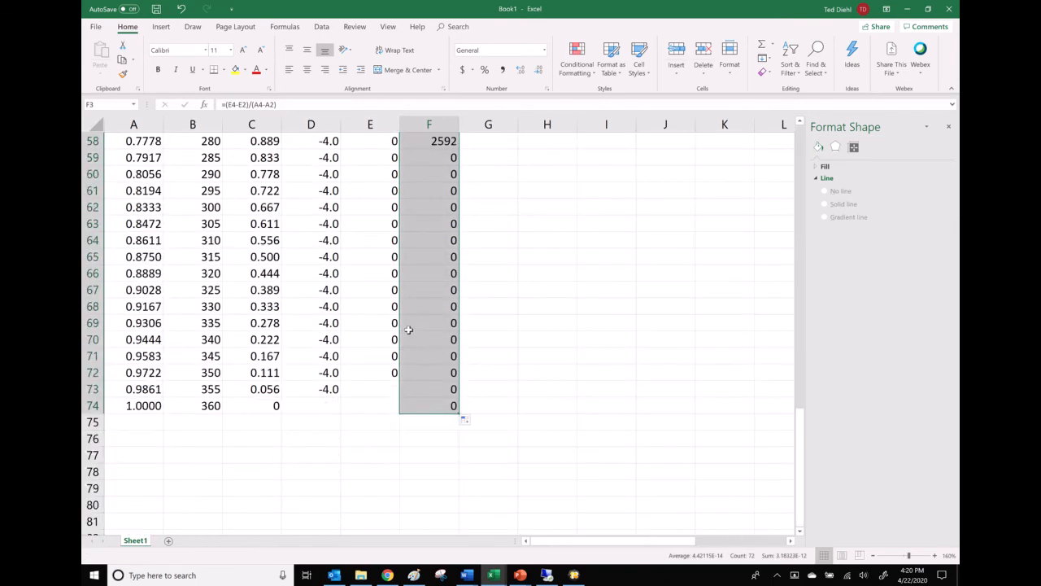
drag(423, 392, 418, 405)
key(Delete)
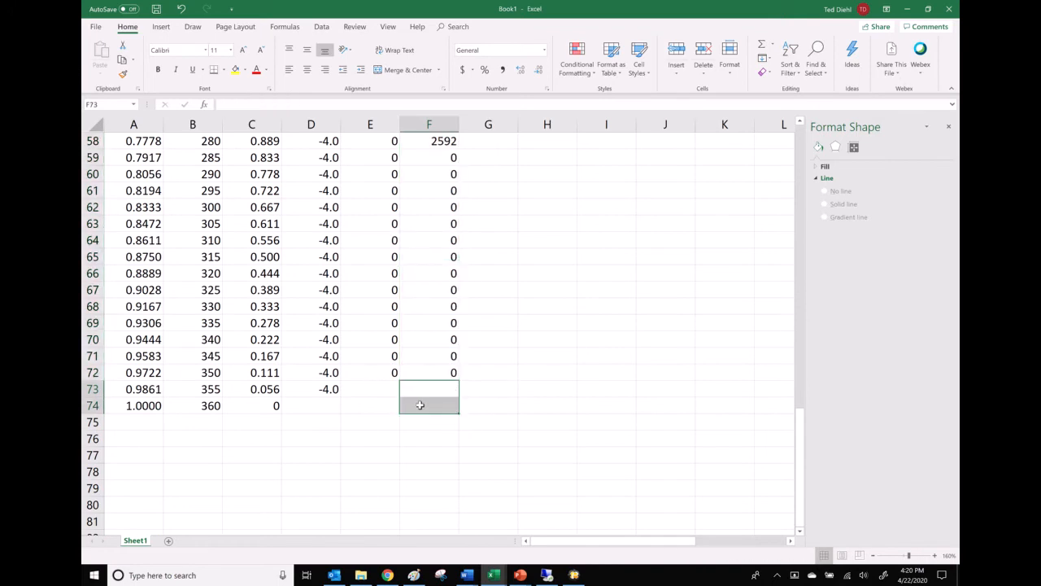
- Set the vertical axis bounds of the jerk chart to a minimum of -1000 and a maximum of 1000
scroll(420, 404, up, 19)
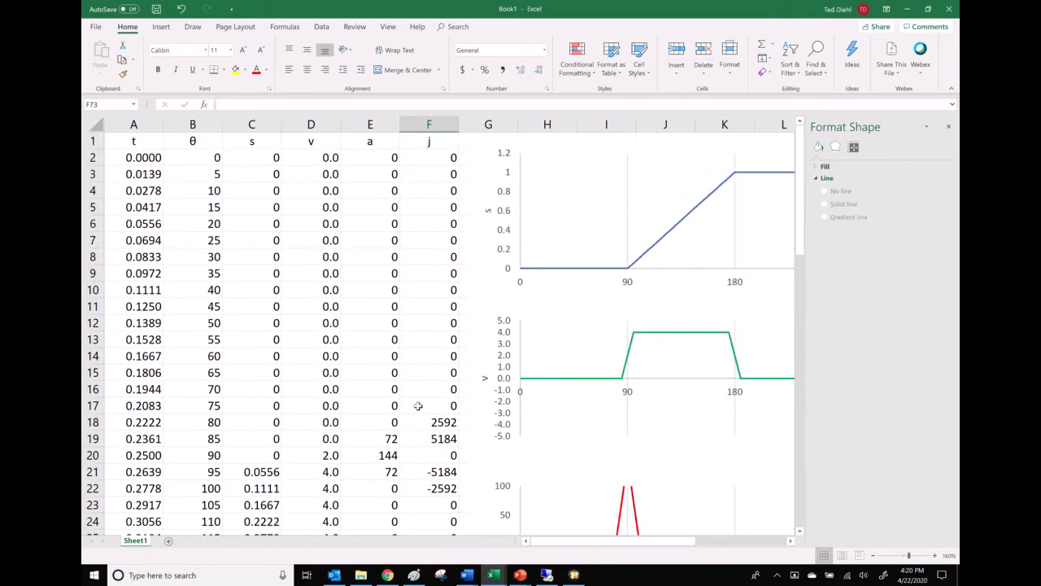
scroll(434, 391, down, 6)
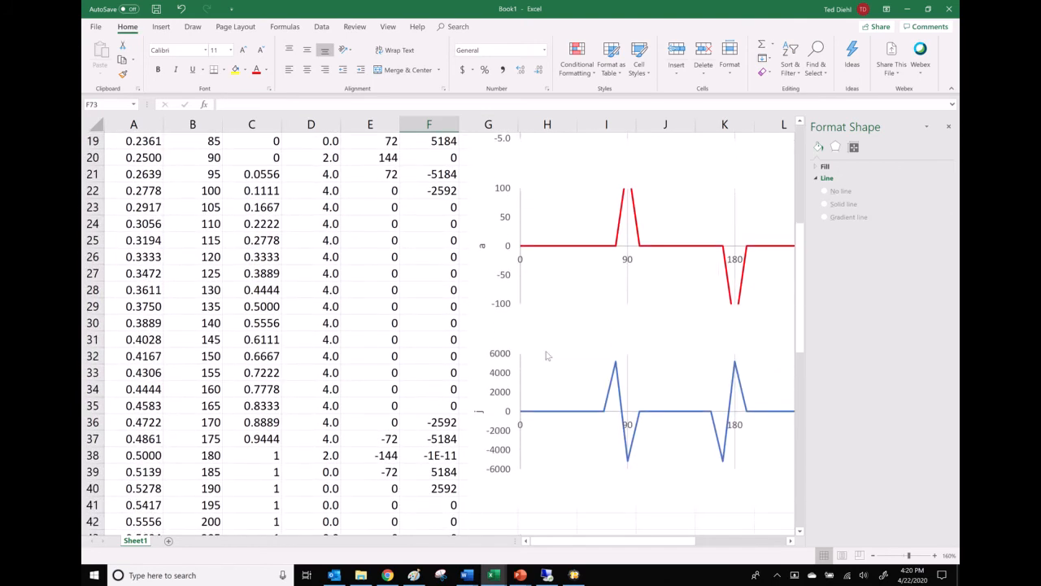
click(509, 397)
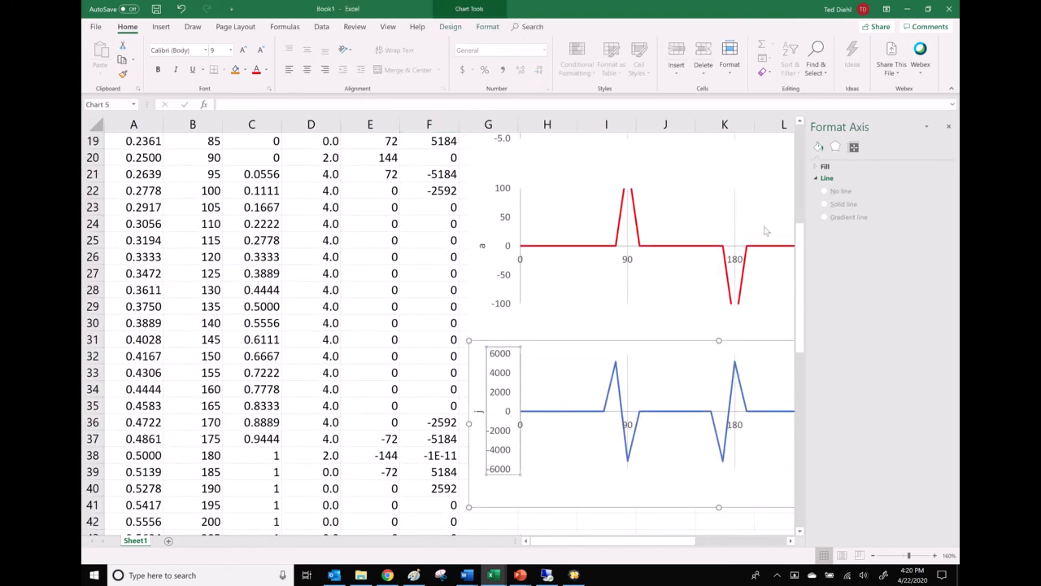
click(889, 203)
text(-1000)
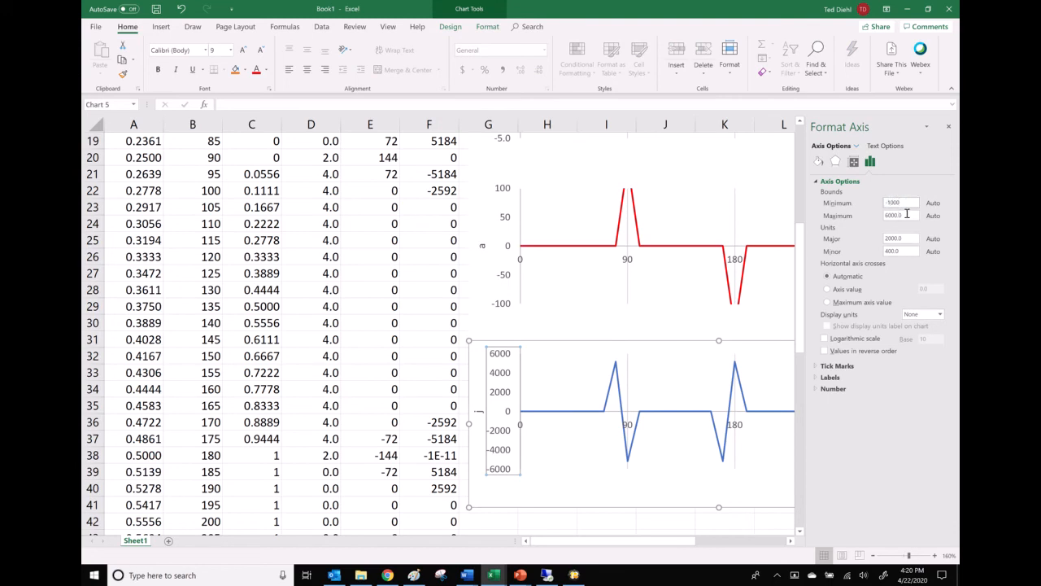
click(907, 214)
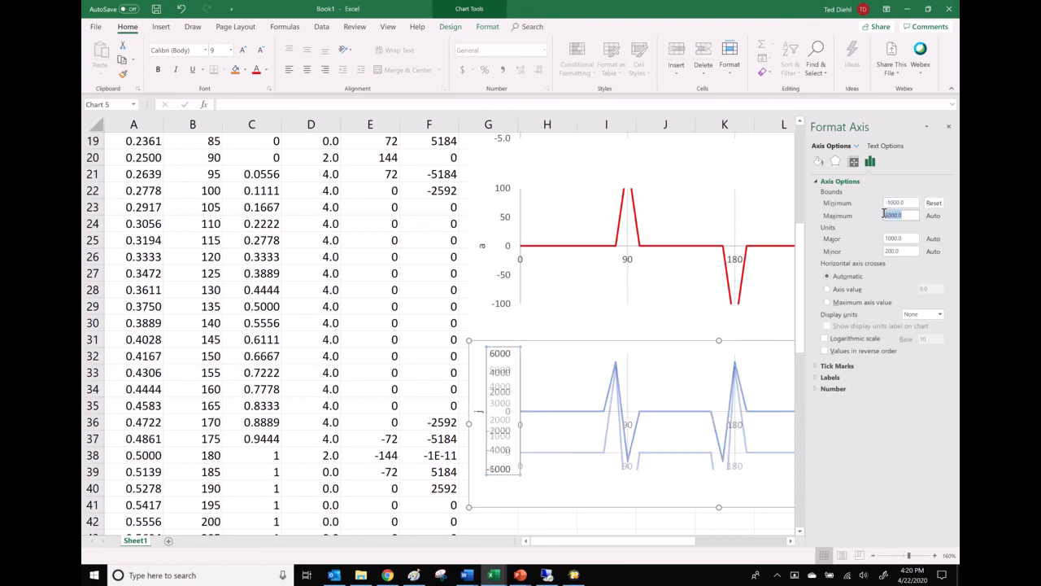
text(100)
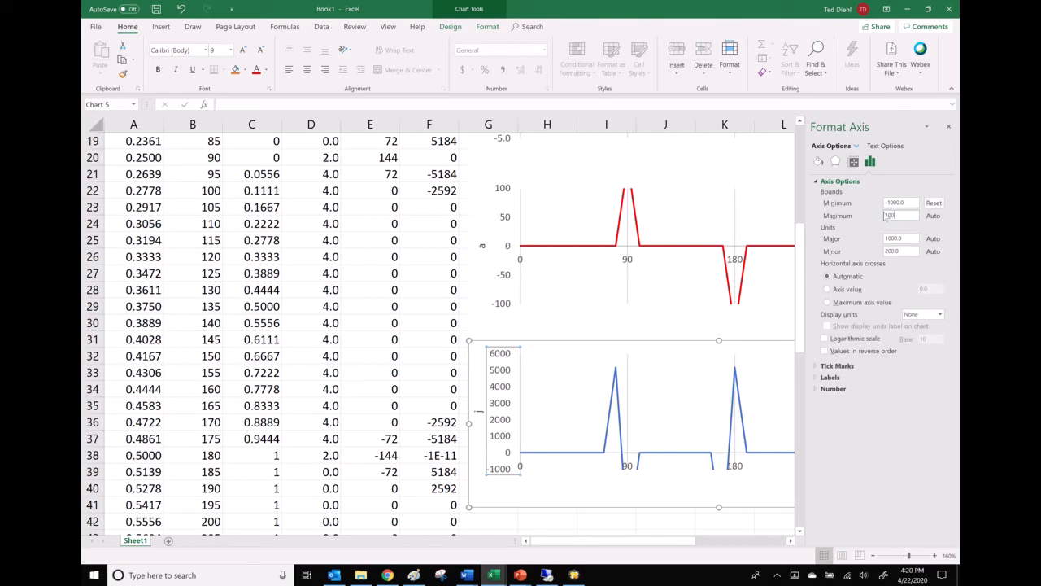
text(0)
key(Return)
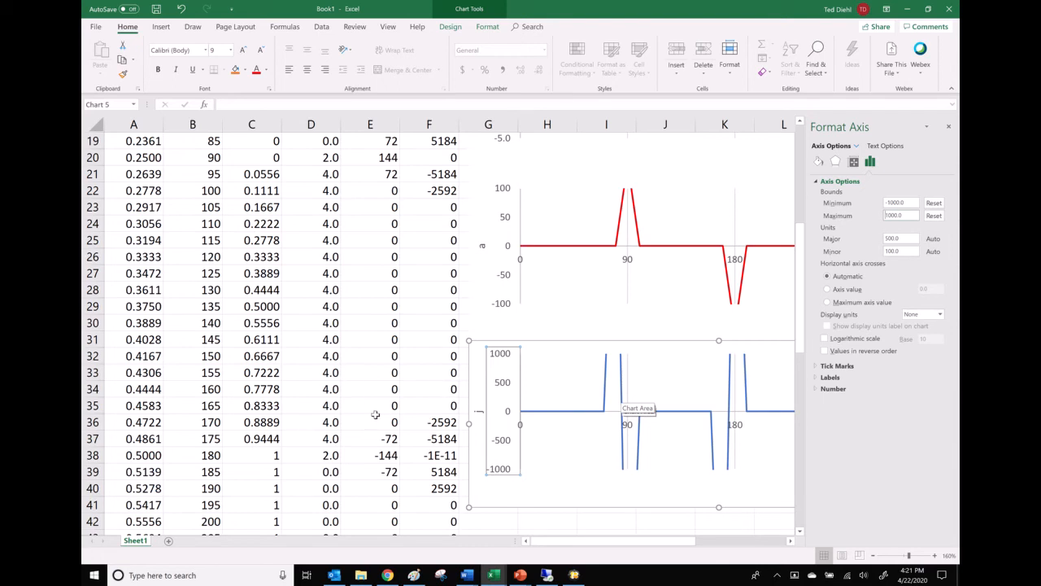
- Rename the worksheet Sheet1 as Novice
click(361, 472)
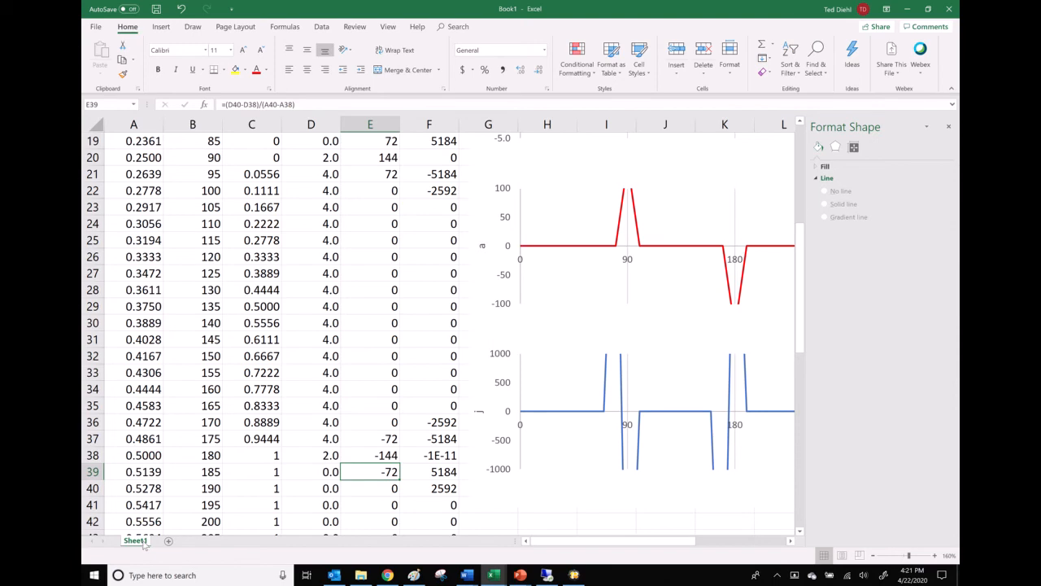
right_click(144, 543)
click(140, 545)
double_click(142, 542)
key(BackSpace)
text(Novice)
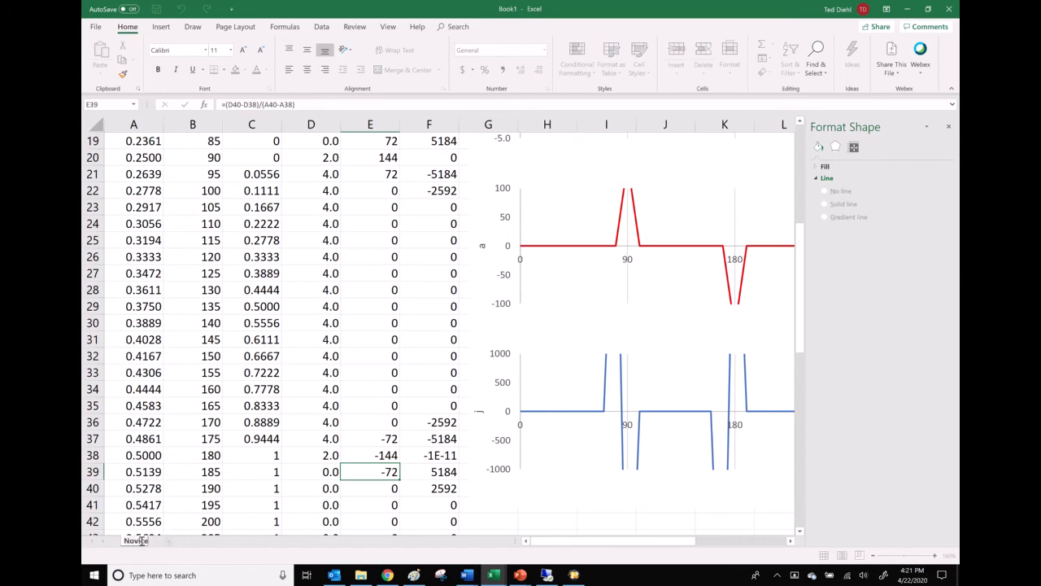
key(Return)
- Create a copy of the Novice worksheet at the end of the workbook
right_click(142, 545)
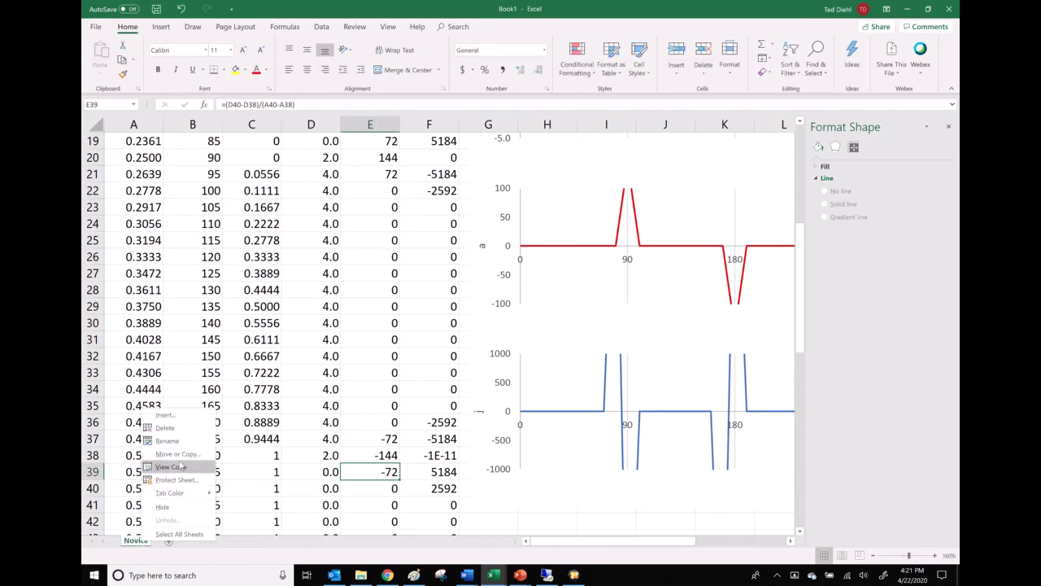
click(144, 462)
click(122, 508)
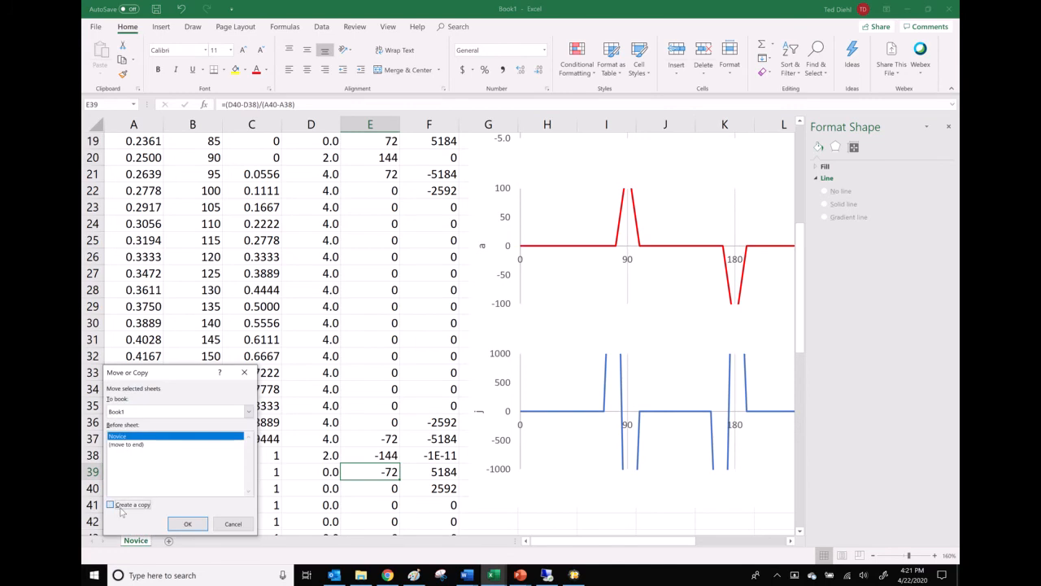
click(127, 444)
click(188, 524)
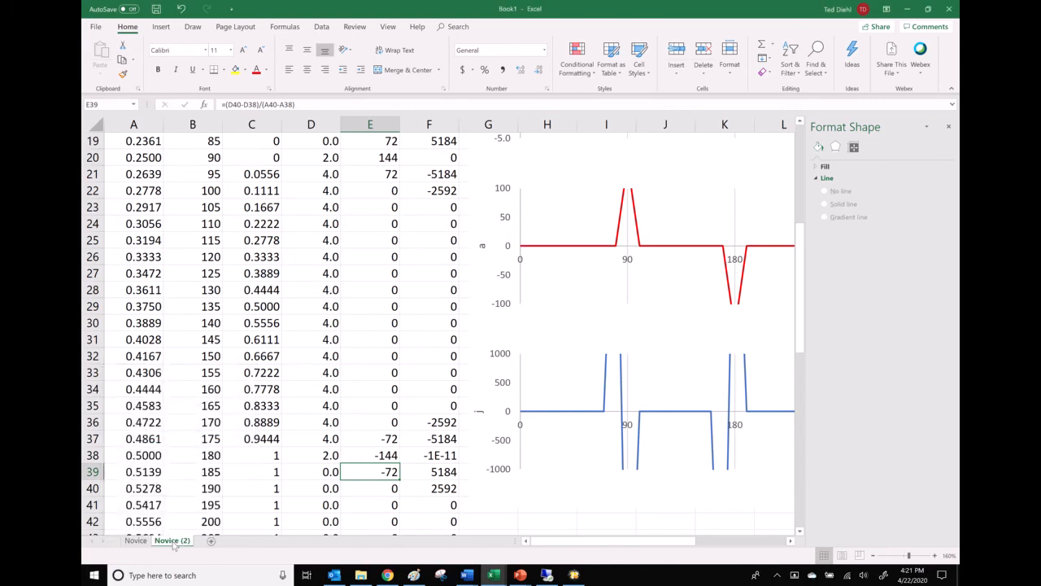
- Rename the copied worksheet as Sophomore
click(173, 541)
key(BackSpace)
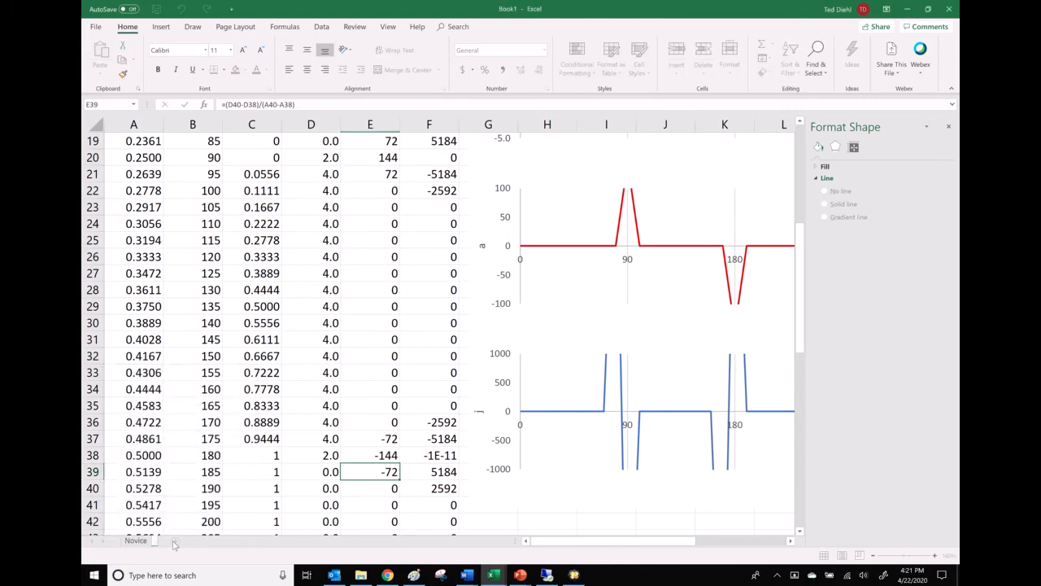
text(Sophomore)
key(Return)
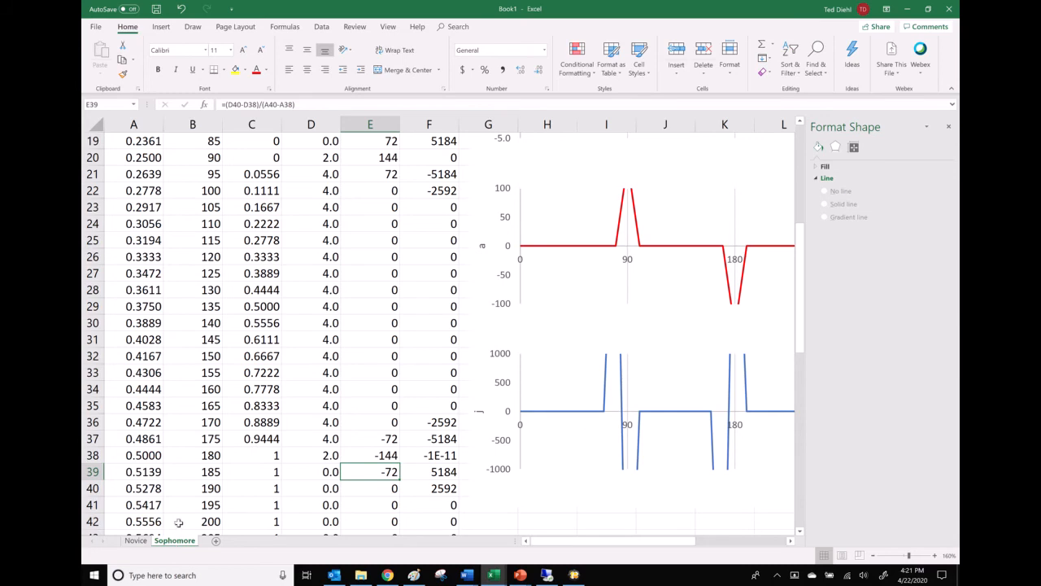
- Review the existing displacement entries in cells C2, C21 and C20 of the Sophomore sheet
scroll(188, 489, up, 6)
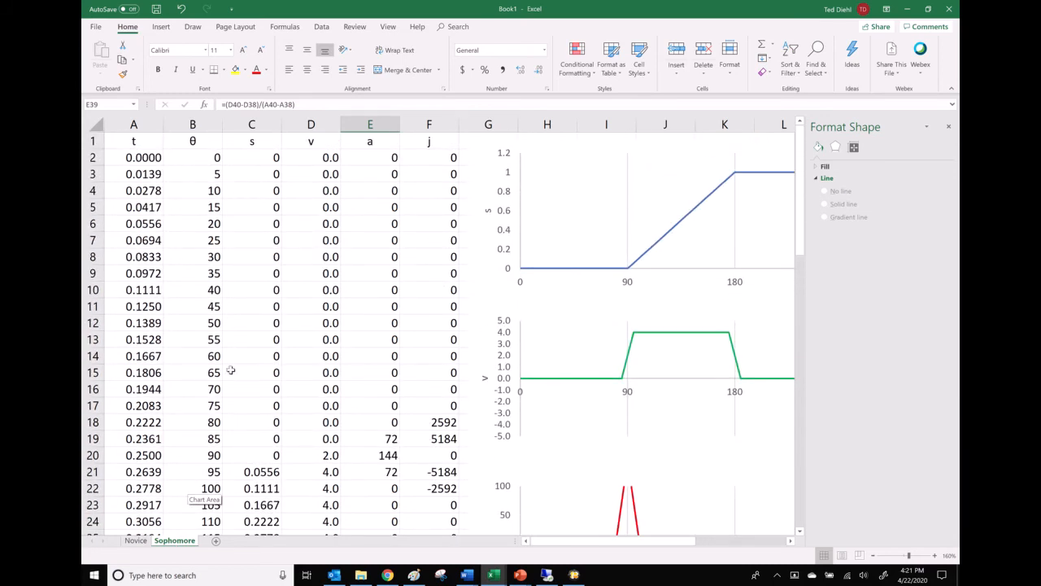
click(264, 164)
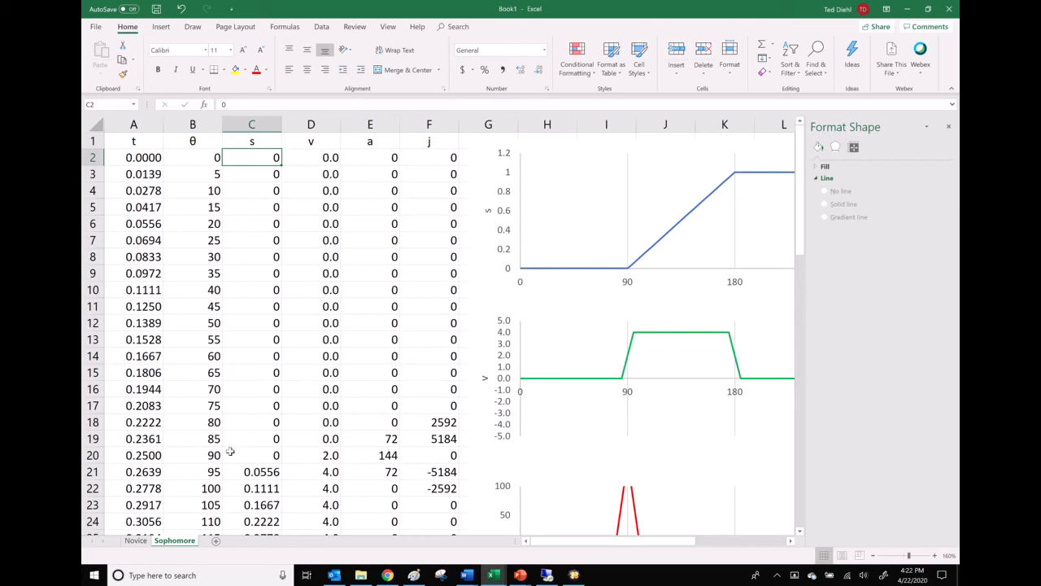
click(260, 474)
click(265, 457)
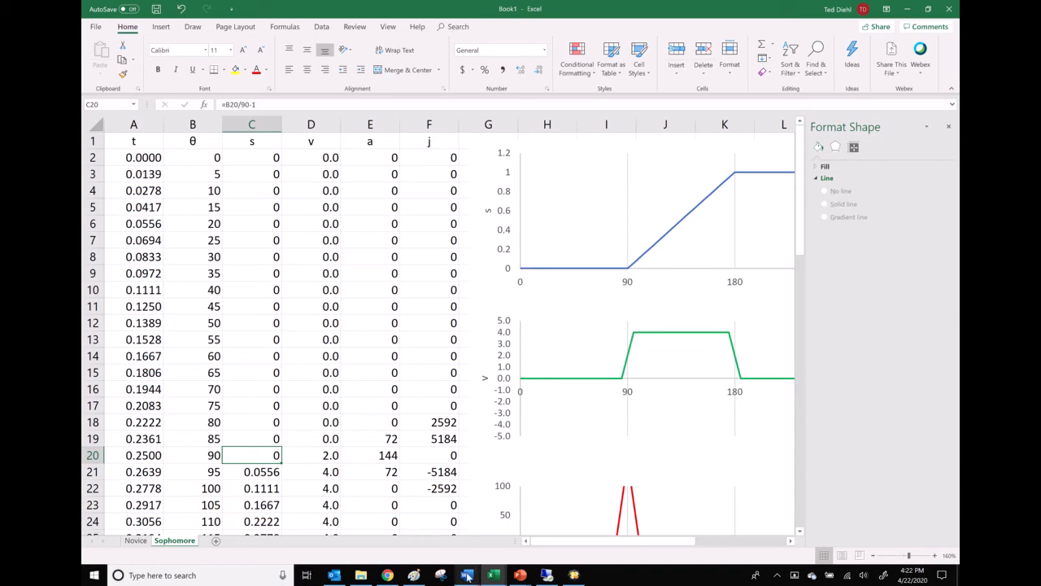
- Switch to the Class 21 Word document and copy item 29, the "Sophomore" simple harmonic motion instructions
mouse_move(466, 575)
click(427, 549)
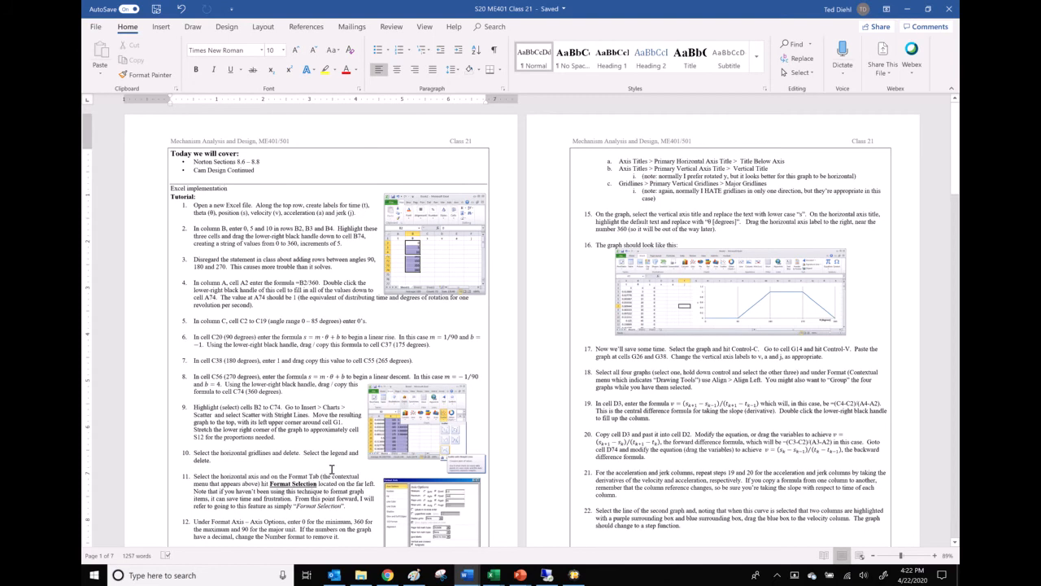
scroll(715, 426, down, 3)
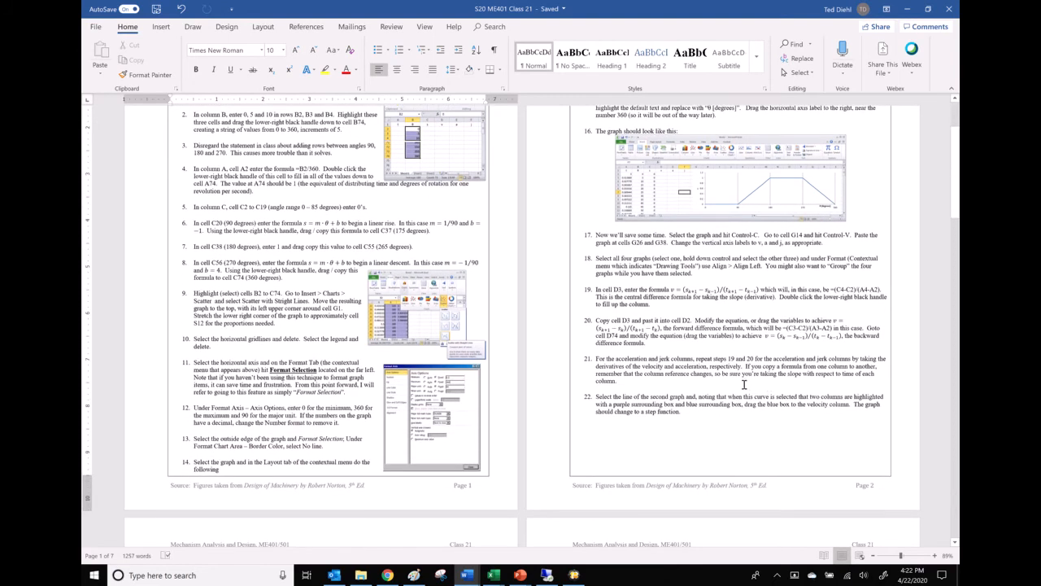
scroll(664, 379, down, 8)
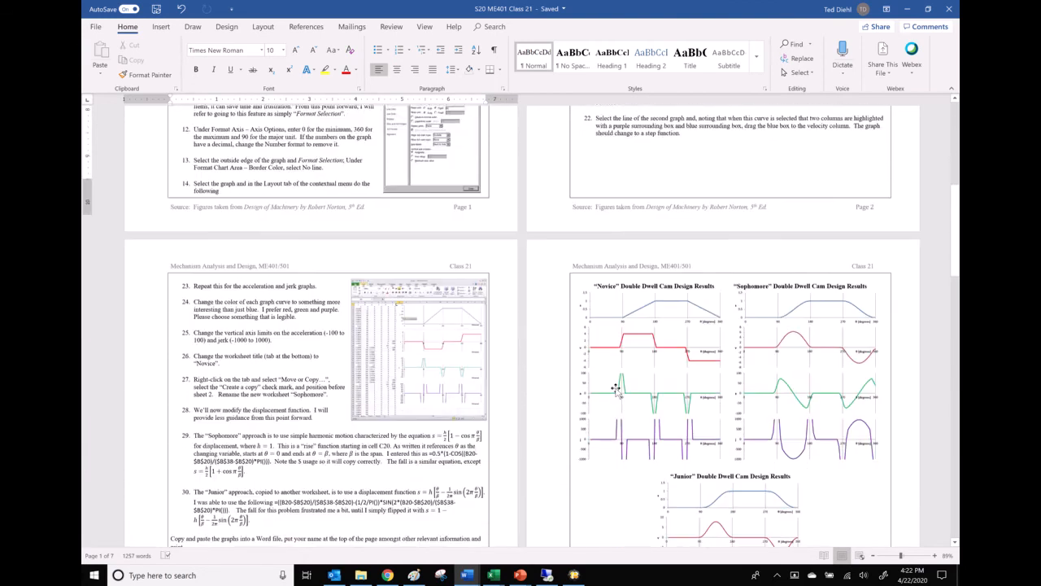
scroll(513, 412, down, 2)
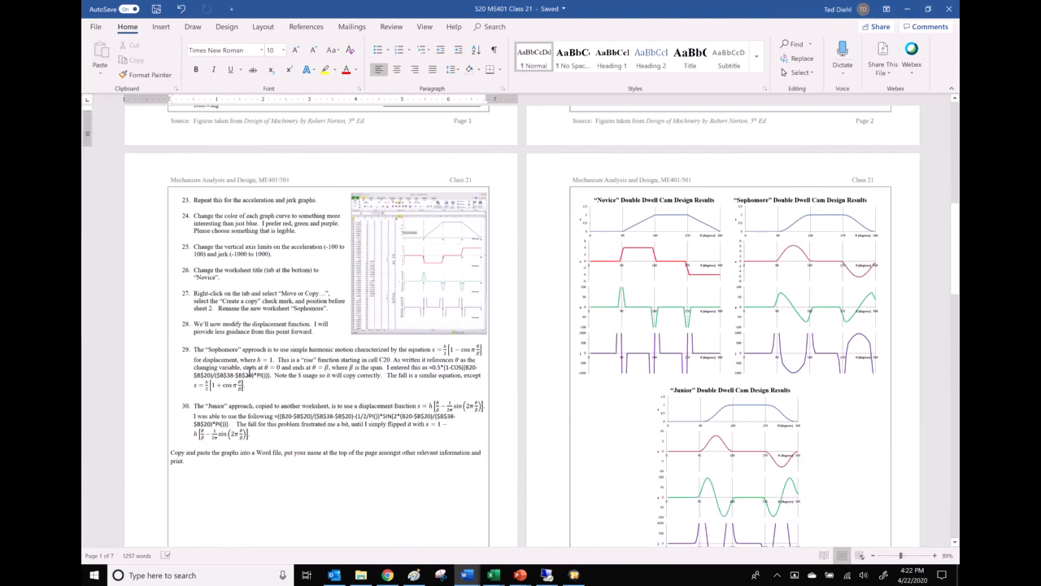
click(368, 364)
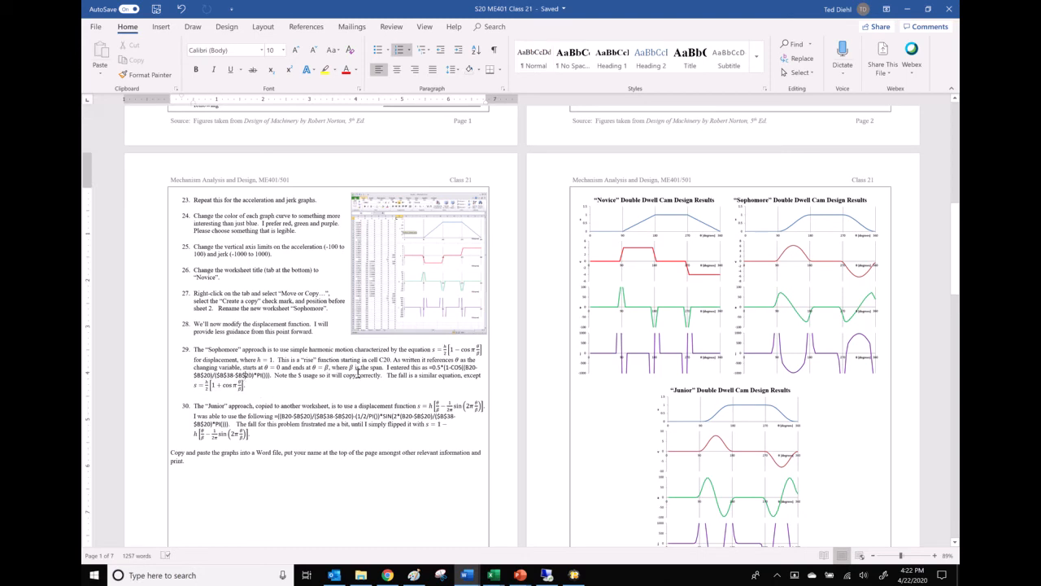
drag(195, 350, 302, 388)
key(ctrl+c)
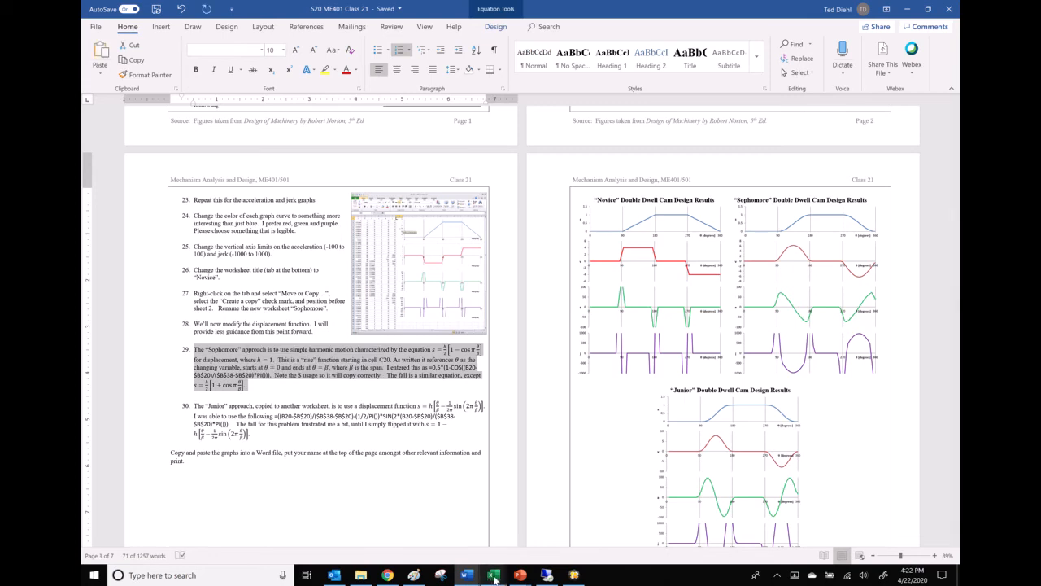
- Return to the Book1 workbook in Excel and paste the copied instructions at cell E4 as a Picture (Enhanced Metafile)
click(494, 576)
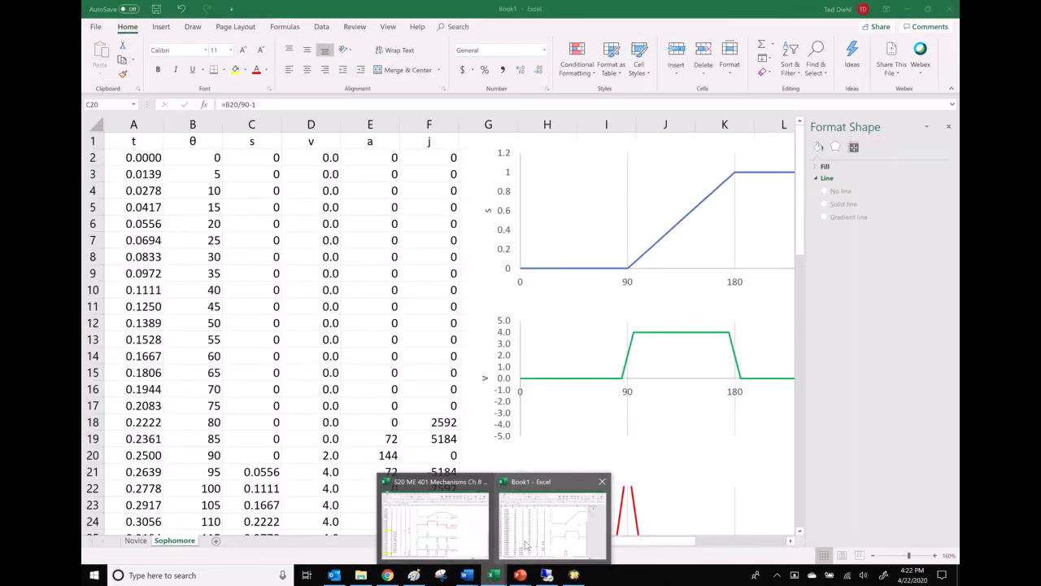
click(525, 543)
click(370, 191)
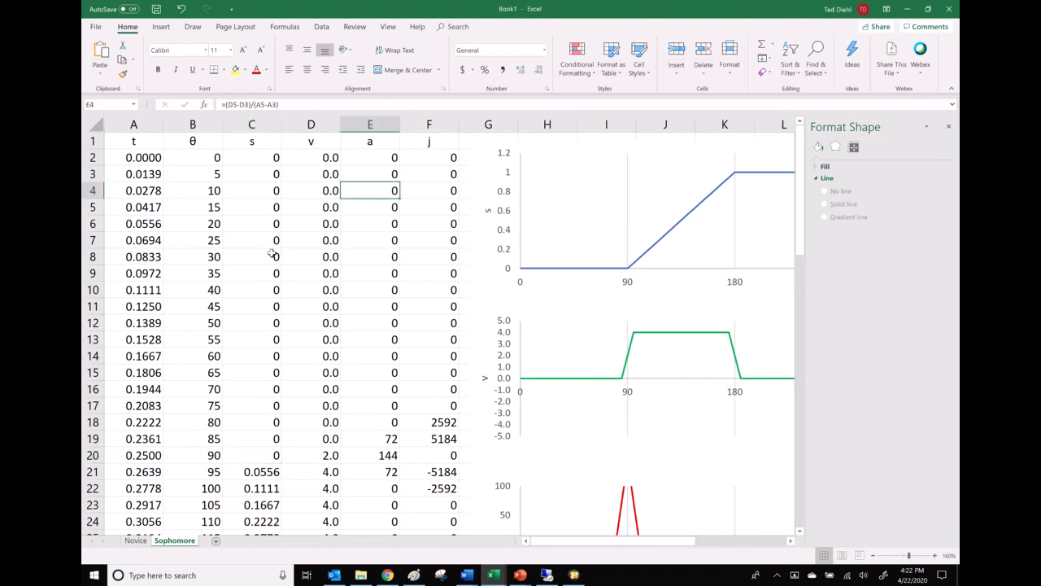
click(99, 73)
click(122, 117)
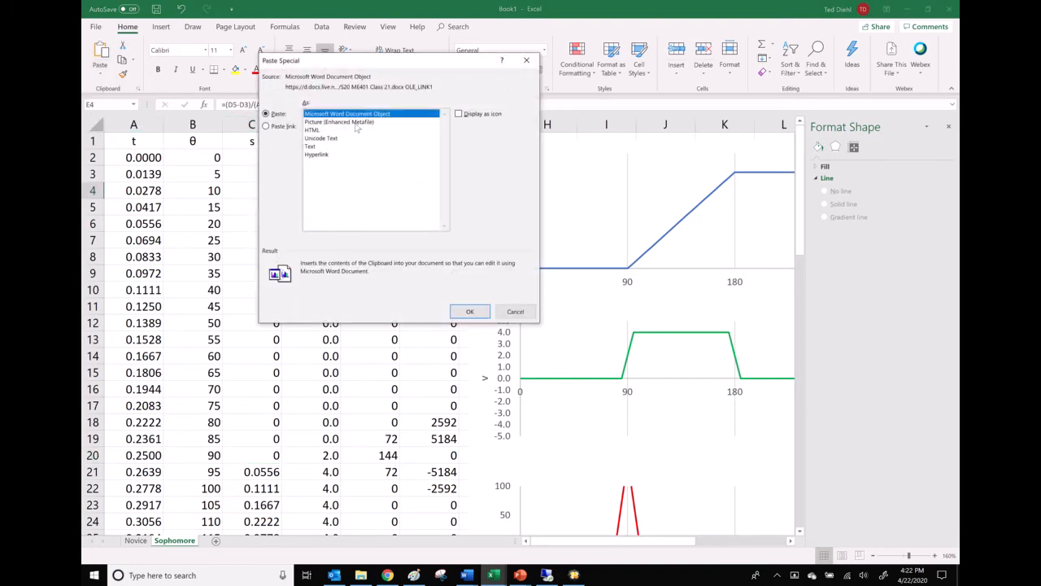
click(355, 122)
click(469, 313)
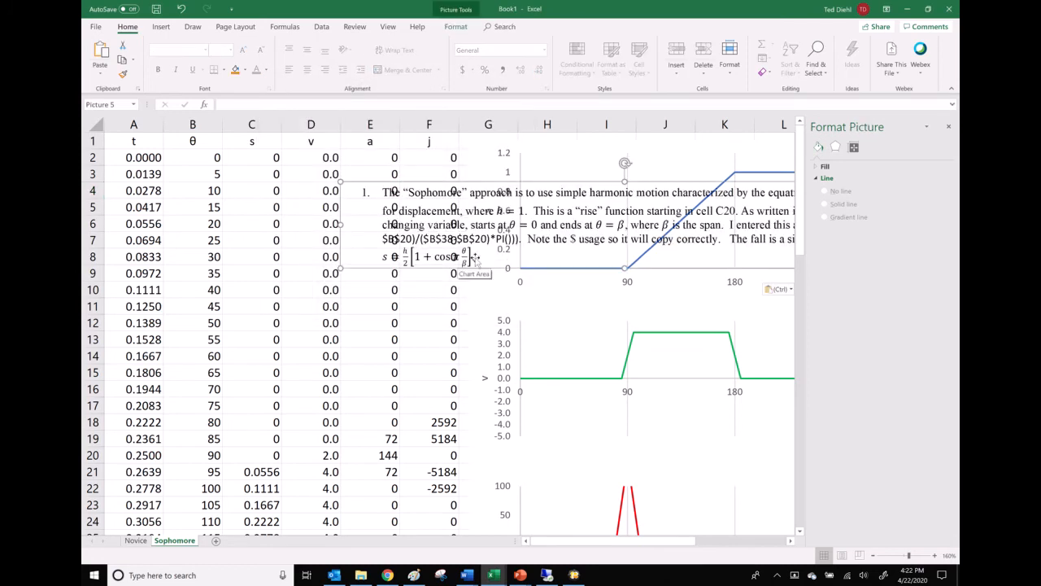
- Give the pasted instructions picture a solid white fill and place it just above row 20
drag(476, 257, 428, 297)
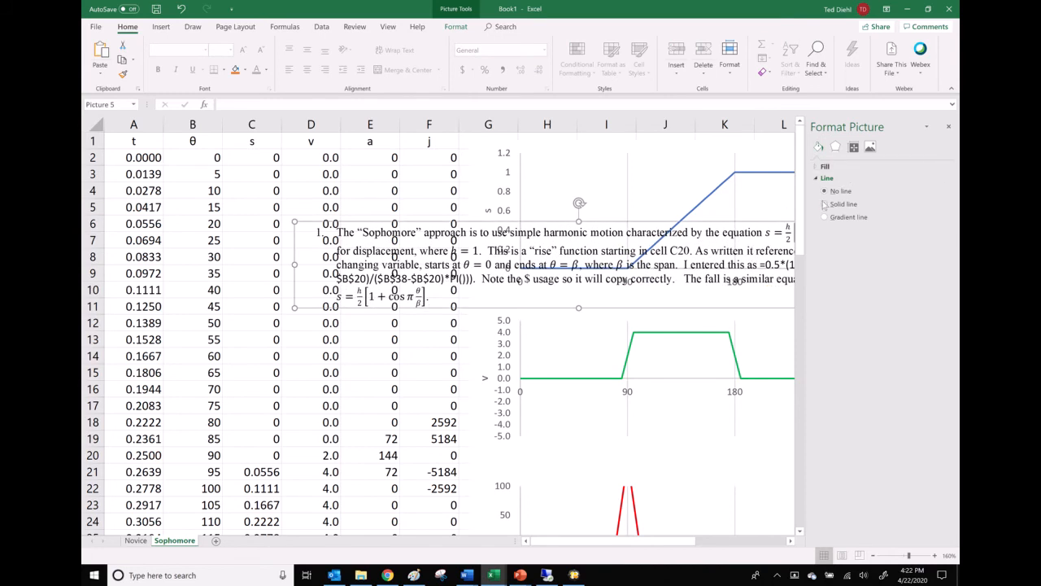
click(826, 167)
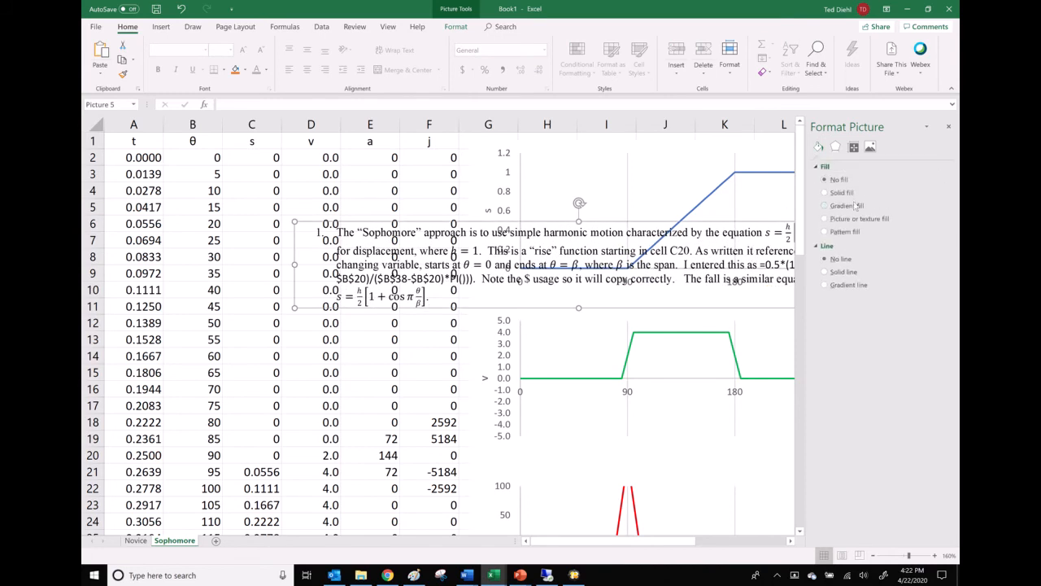
click(843, 195)
click(935, 247)
click(882, 269)
drag(510, 264, 428, 363)
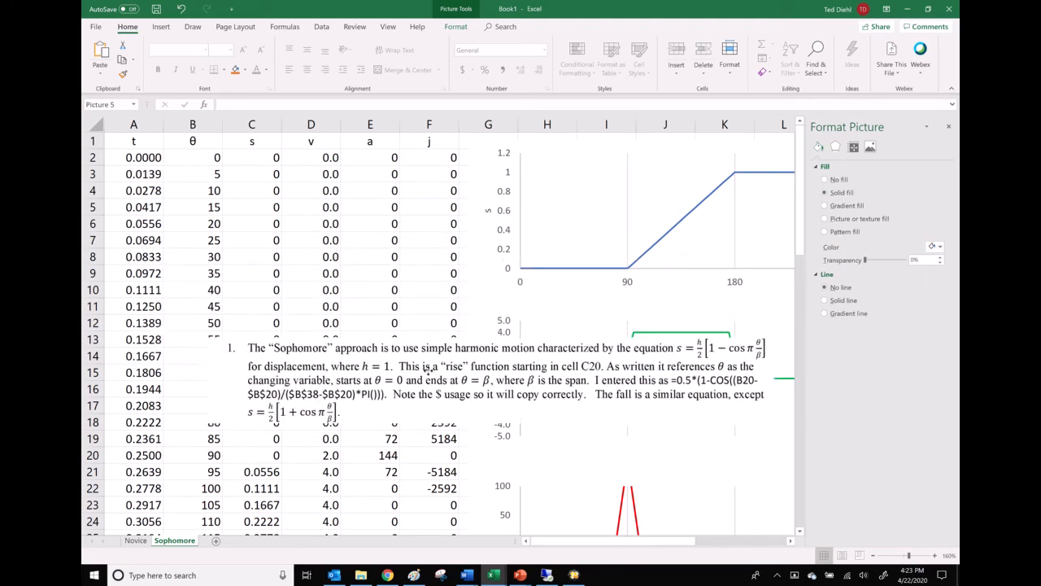
scroll(358, 342, down, 2)
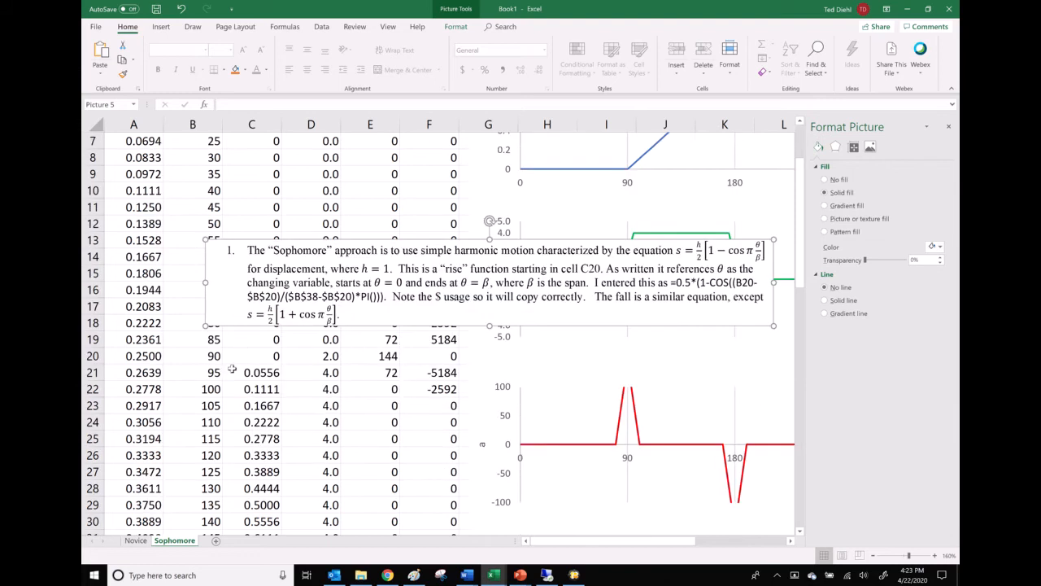
drag(292, 275, 274, 287)
- Begin the rise formula in cell C20 with =.5*(1-cos((B20-$B$20)/, locking the second B20 reference as absolute
click(255, 352)
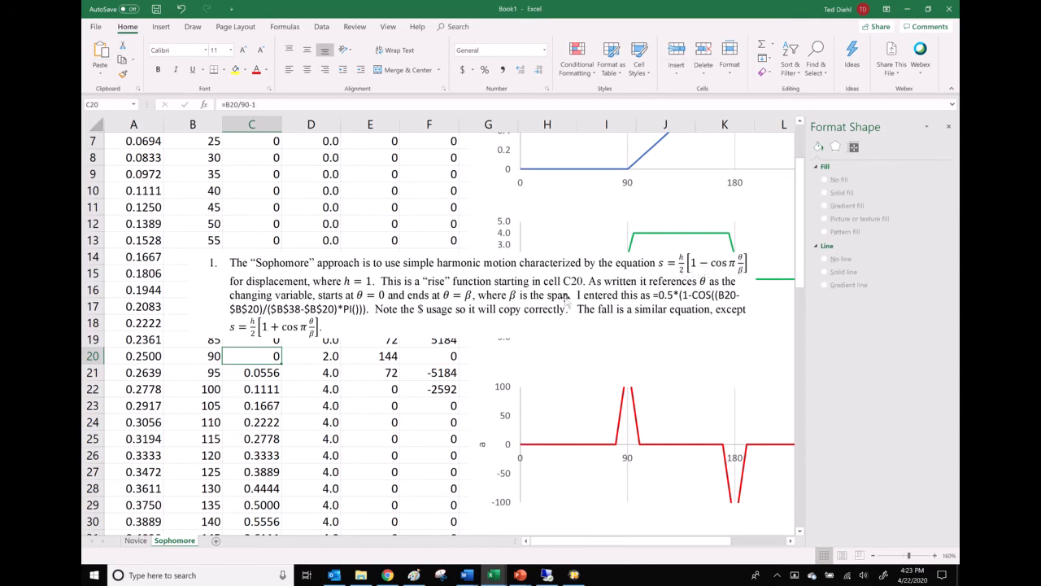
click(274, 367)
click(274, 358)
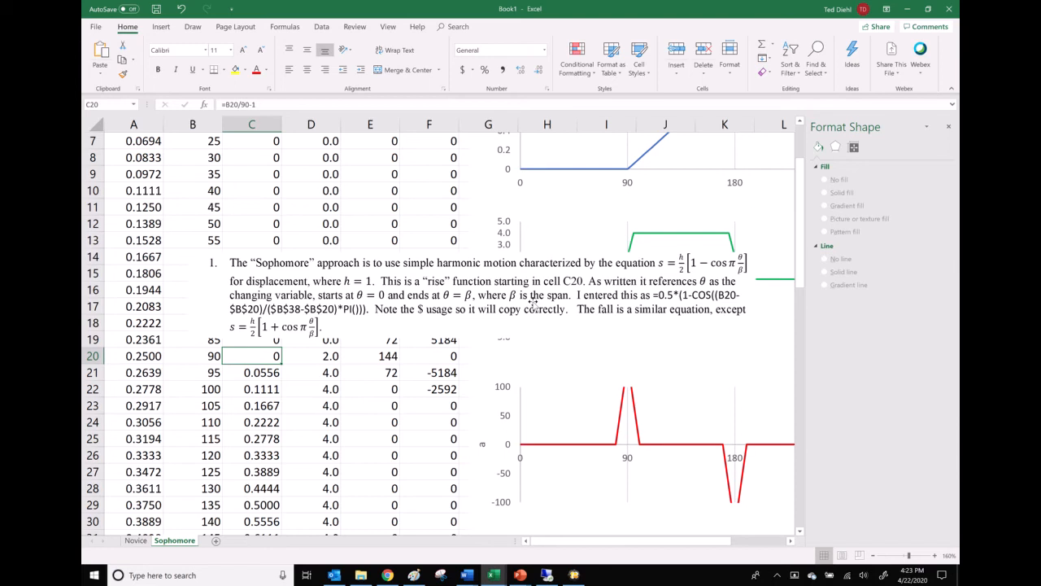
text(=)
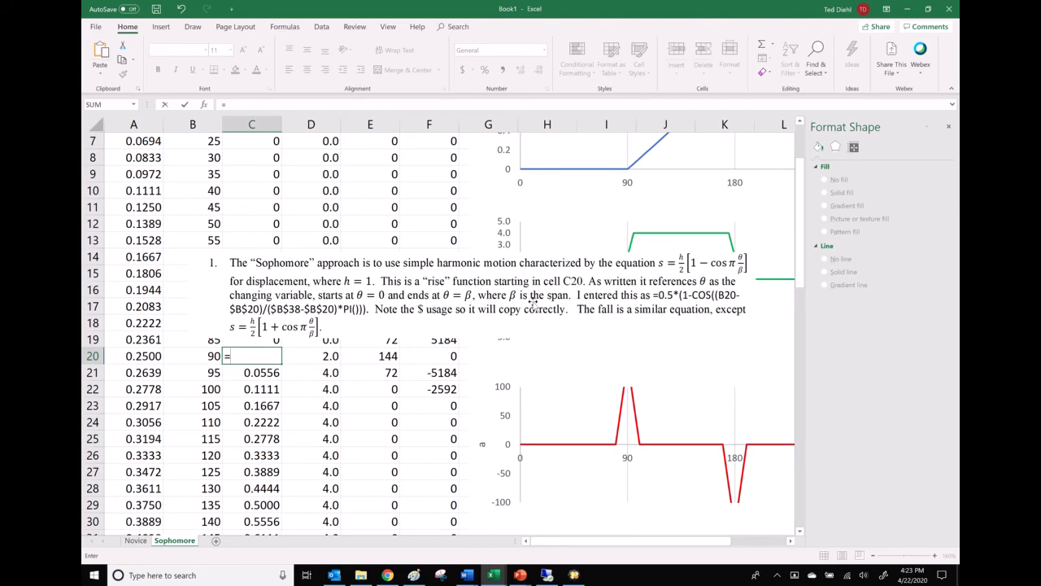
text(.5*(1-c)
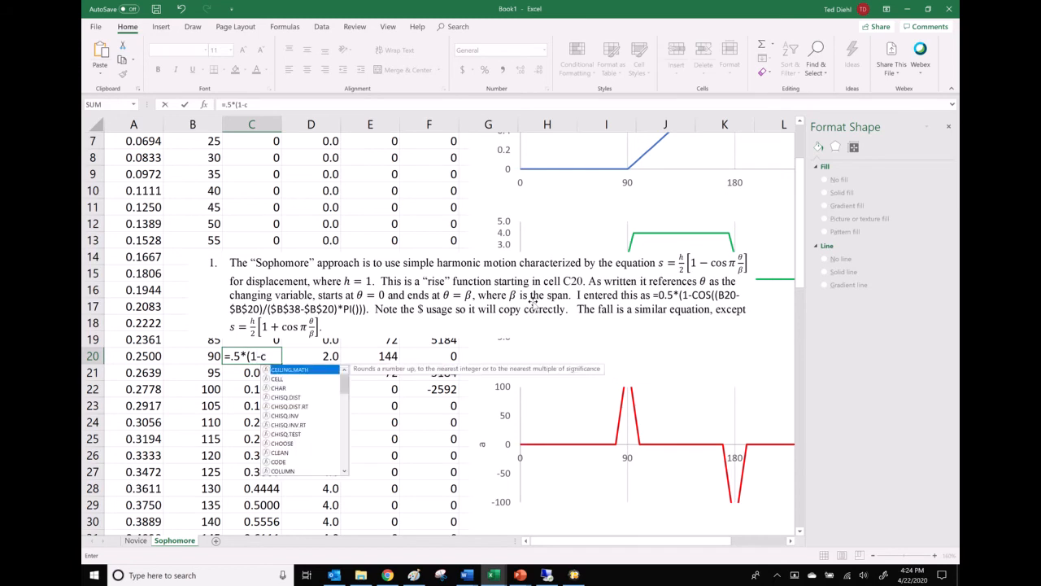
text(os()
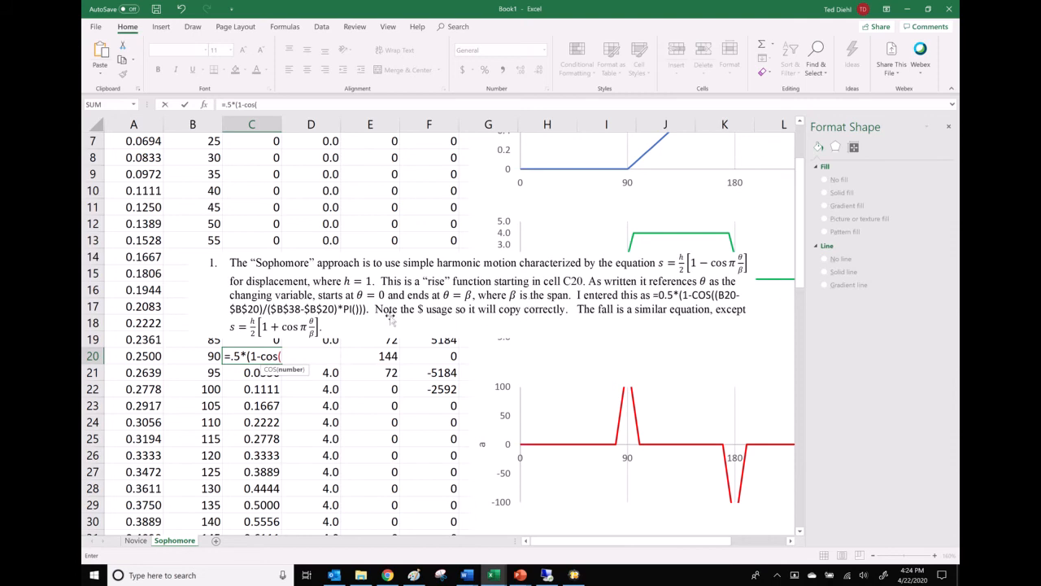
click(208, 355)
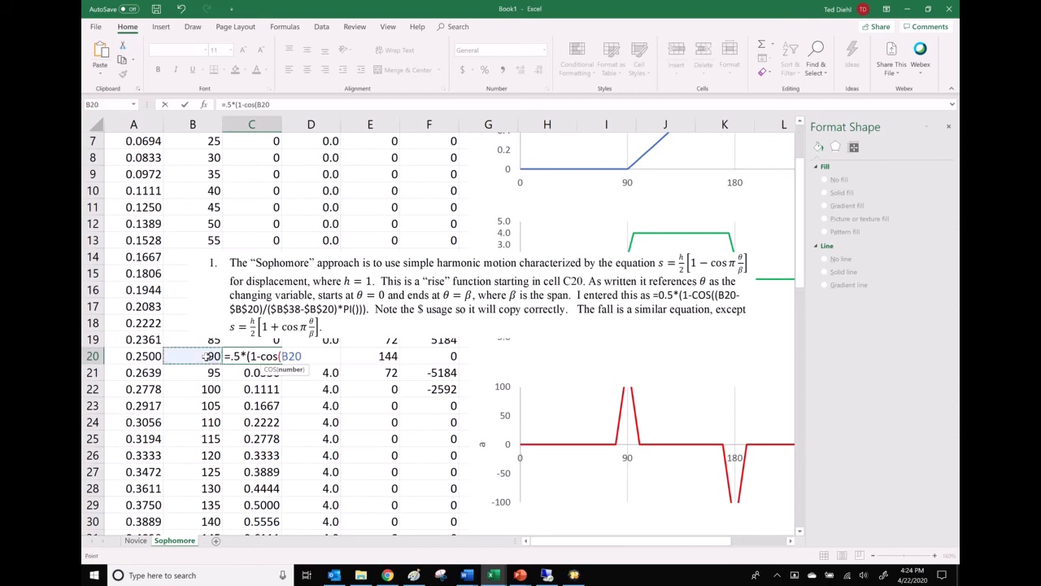
text(-)
click(207, 355)
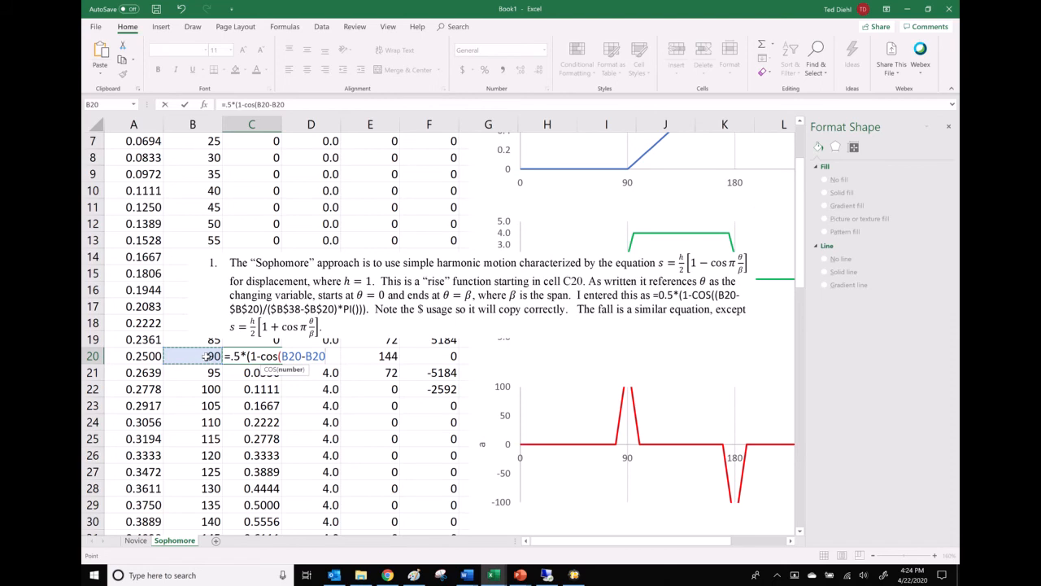
key(F4)
text()/)
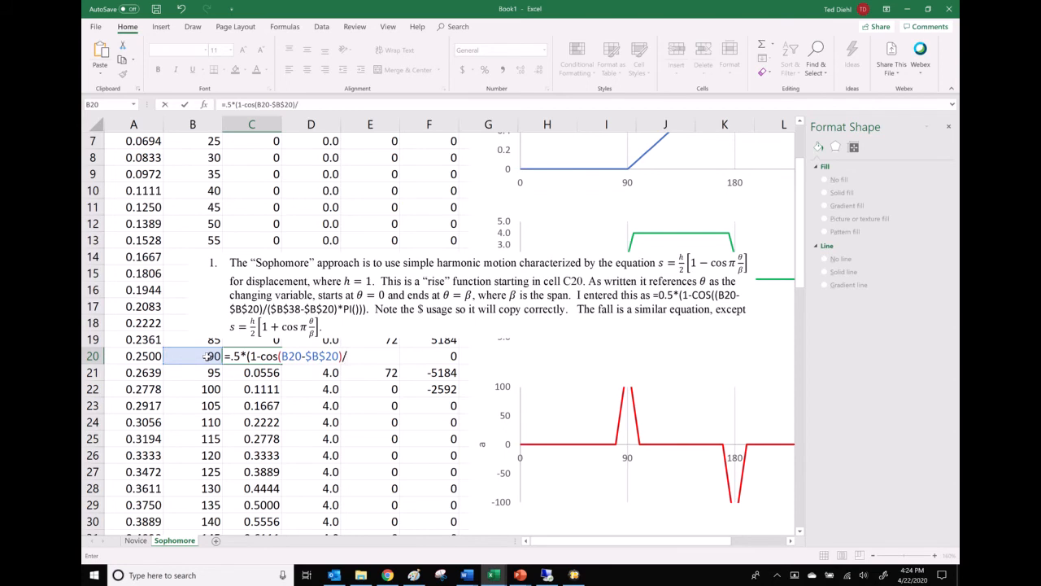
click(258, 106)
text(()
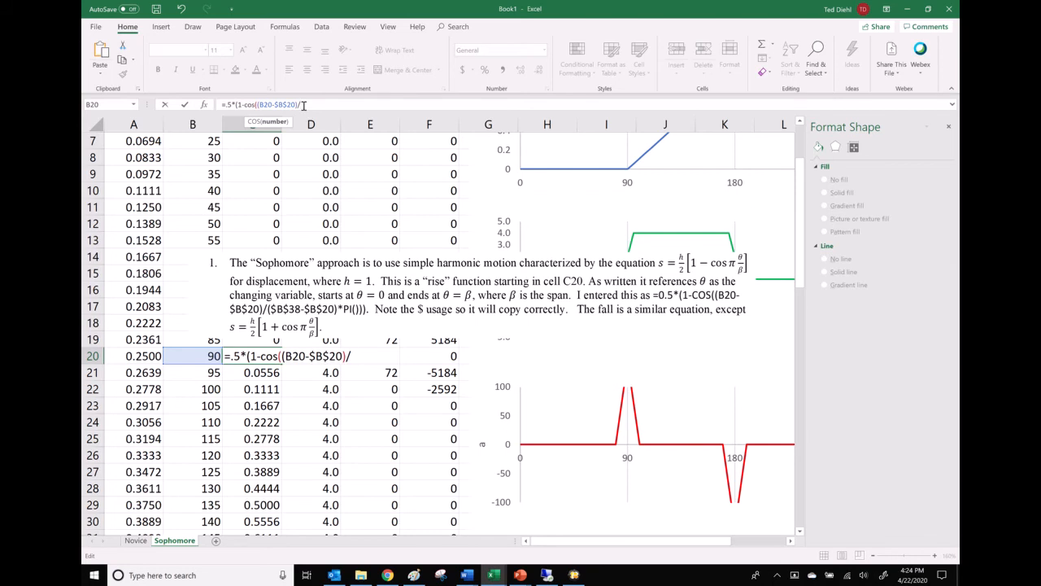
- Add the span ($B$38-$B$20) as the divisor in the C20 formula, using absolute references
text(()
scroll(234, 404, down, 6)
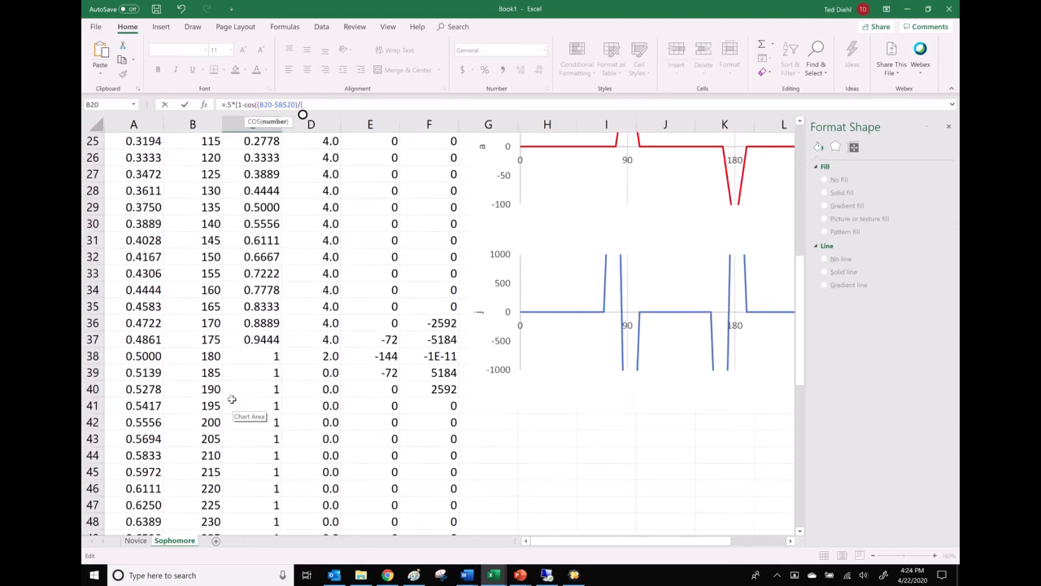
click(211, 355)
scroll(303, 362, up, 5)
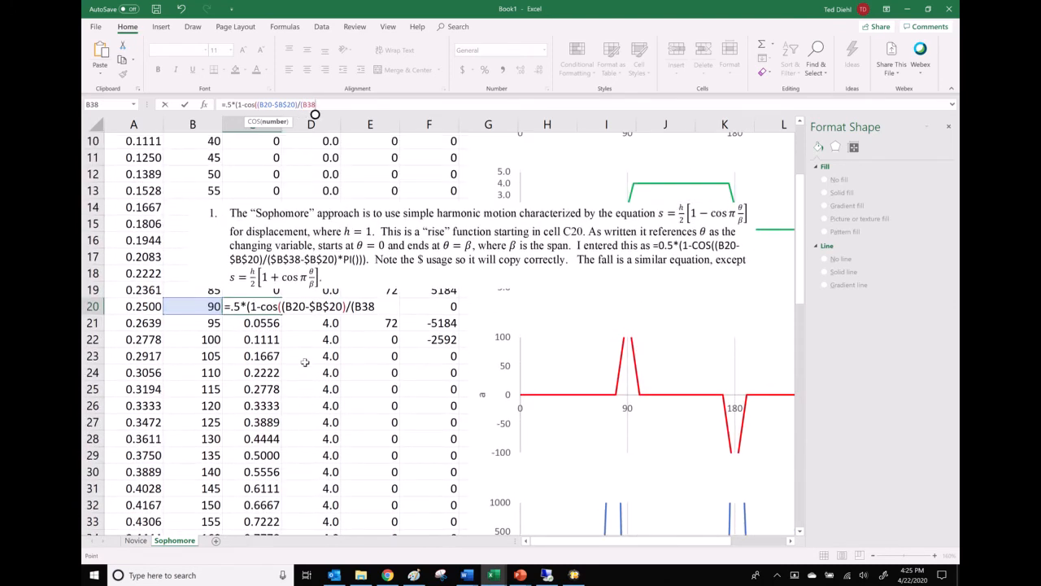
scroll(305, 362, down, 2)
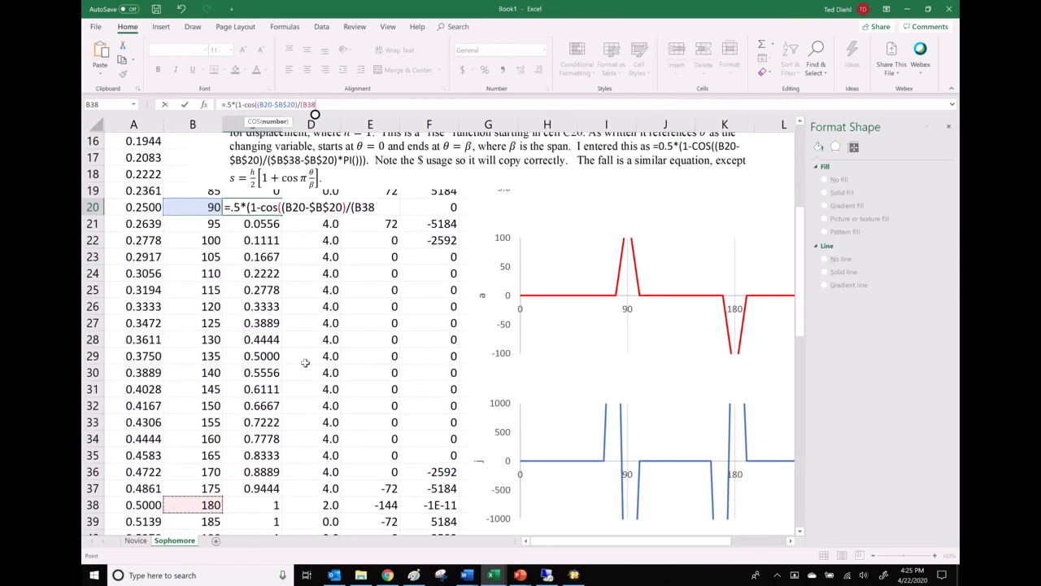
key(F4)
scroll(304, 362, up, 1)
scroll(303, 362, up, 2)
text(-)
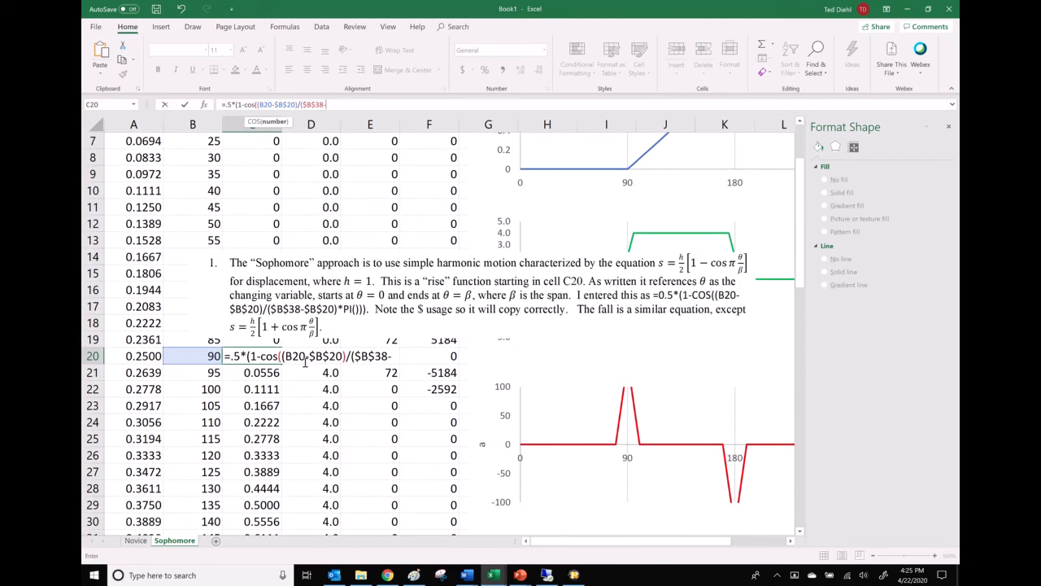
click(206, 357)
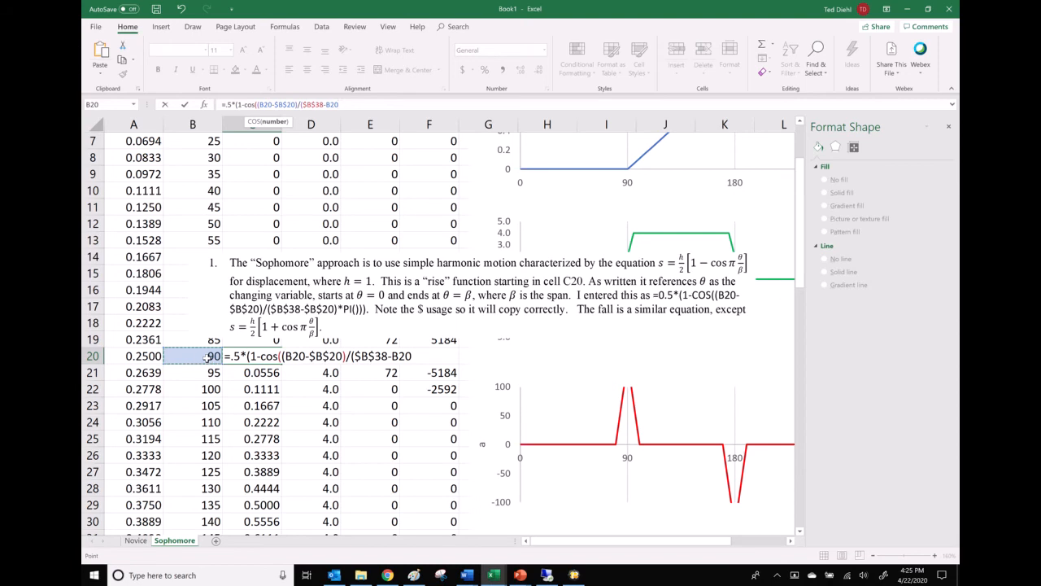
key(F4)
text())
- Finish the C20 formula by multiplying by PI() and closing all parentheses, and enter it
click(434, 356)
text(*pi)
key(Tab)
text())
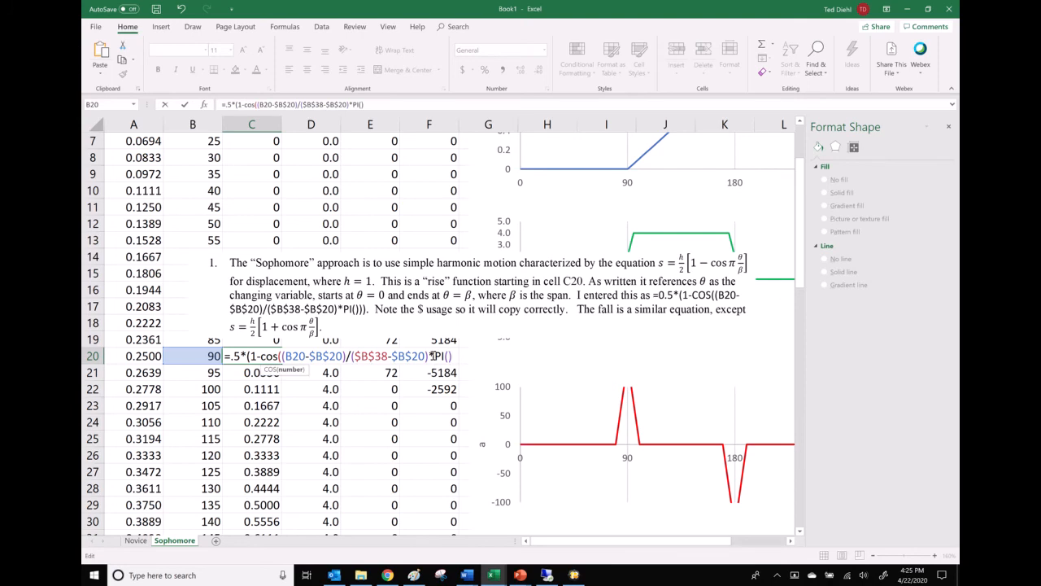
text()))
key(Return)
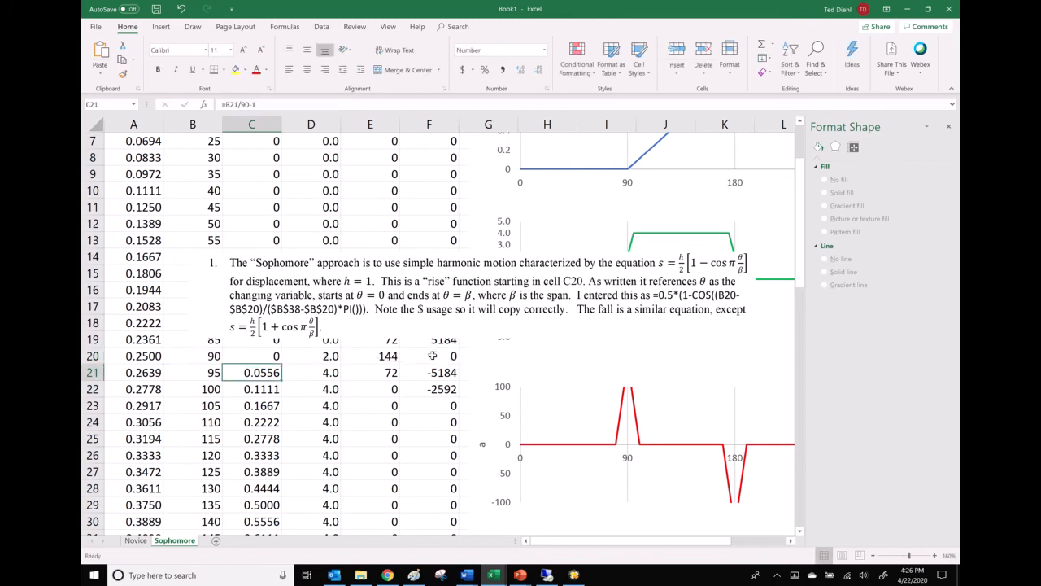
- Fill the harmonic rise formula from C20 down through C38 and view the updated graphs
click(258, 356)
drag(281, 364, 280, 332)
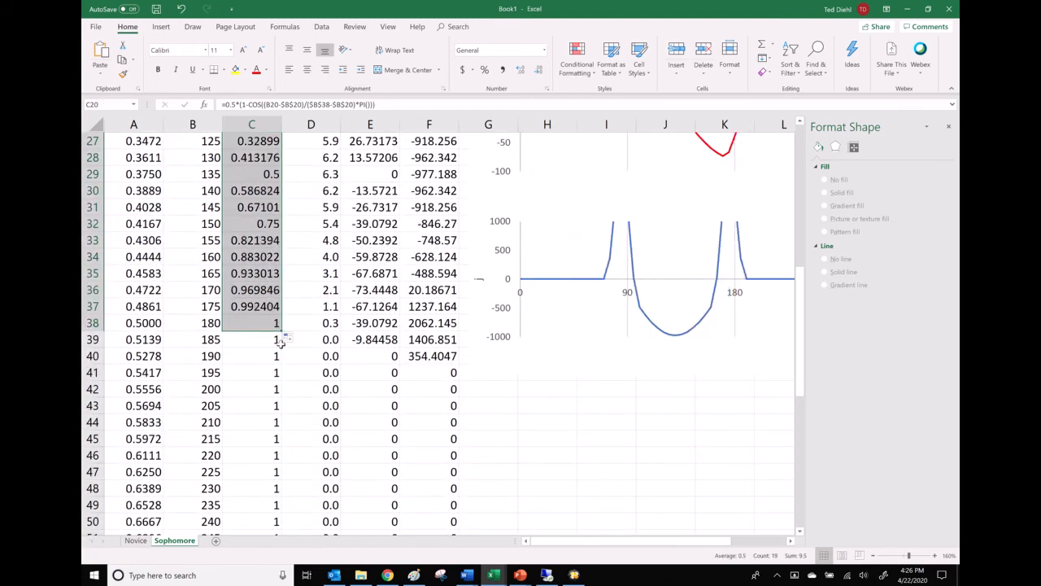
scroll(282, 342, up, 5)
scroll(283, 352, up, 2)
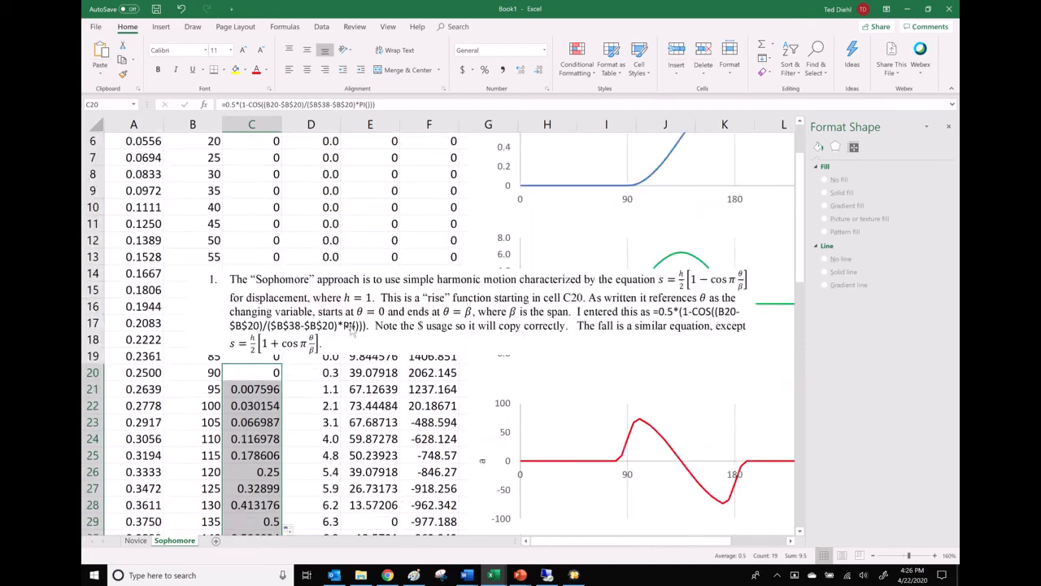
- Move the Sophomore instruction picture down the sheet so it sits over about rows 28 to 33
drag(439, 301, 372, 248)
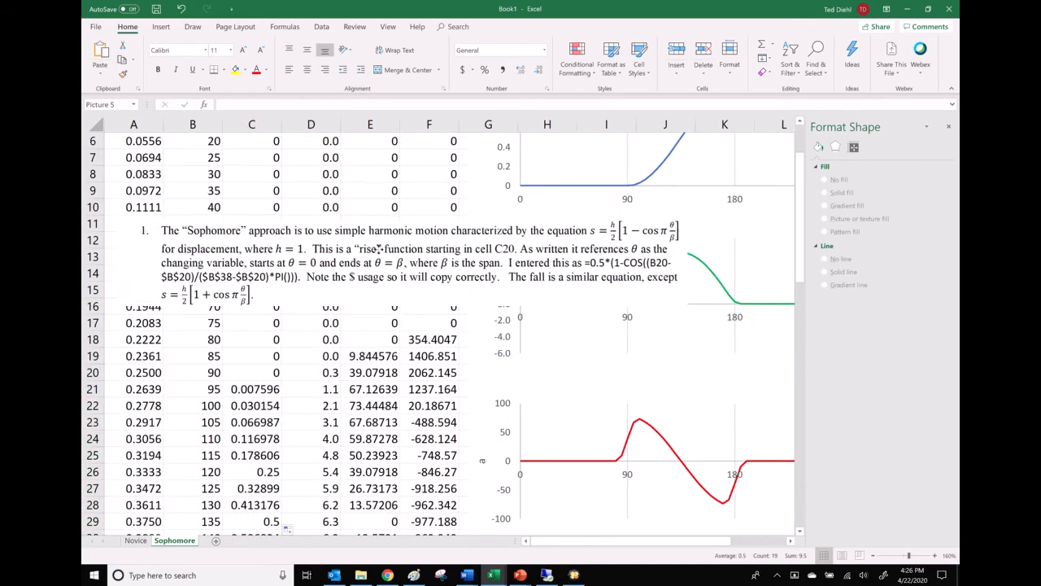
scroll(626, 238, up, 2)
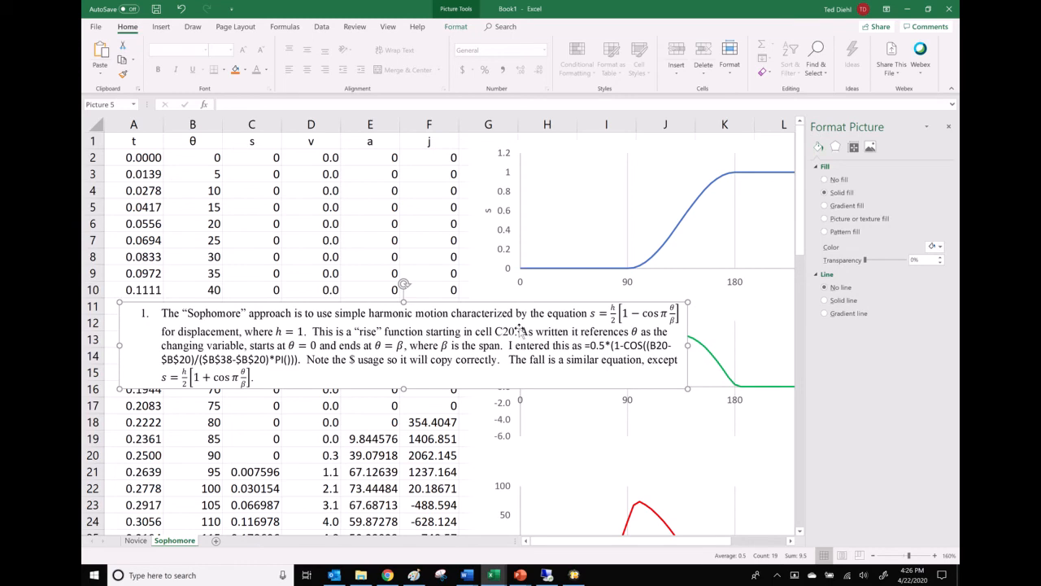
drag(431, 349, 431, 376)
scroll(432, 376, down, 3)
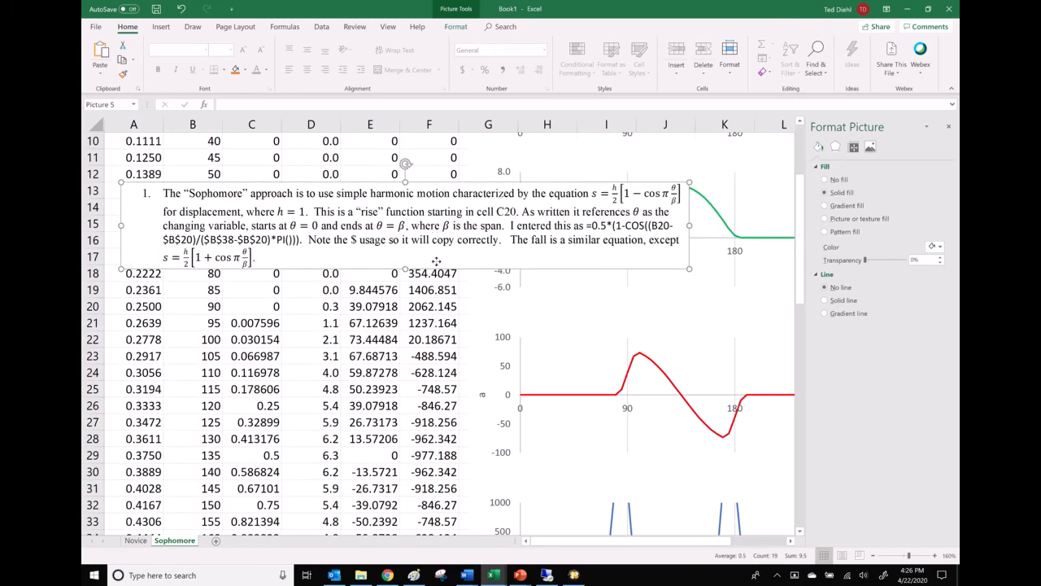
drag(439, 252, 458, 383)
scroll(458, 383, down, 4)
drag(423, 199, 403, 307)
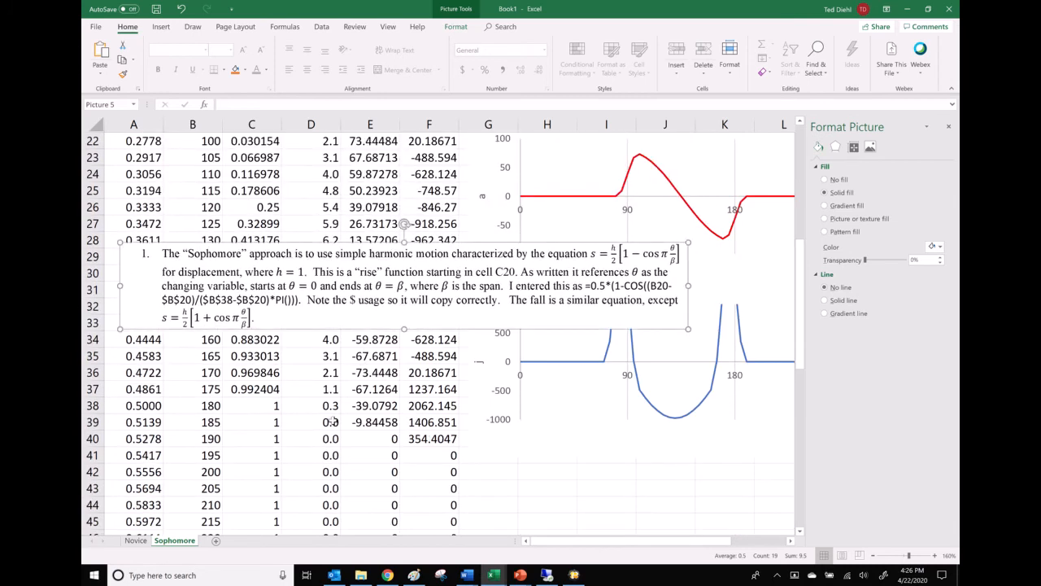
- Copy the full text of the rise formula from cell C38, leaving the cell unchanged
click(256, 405)
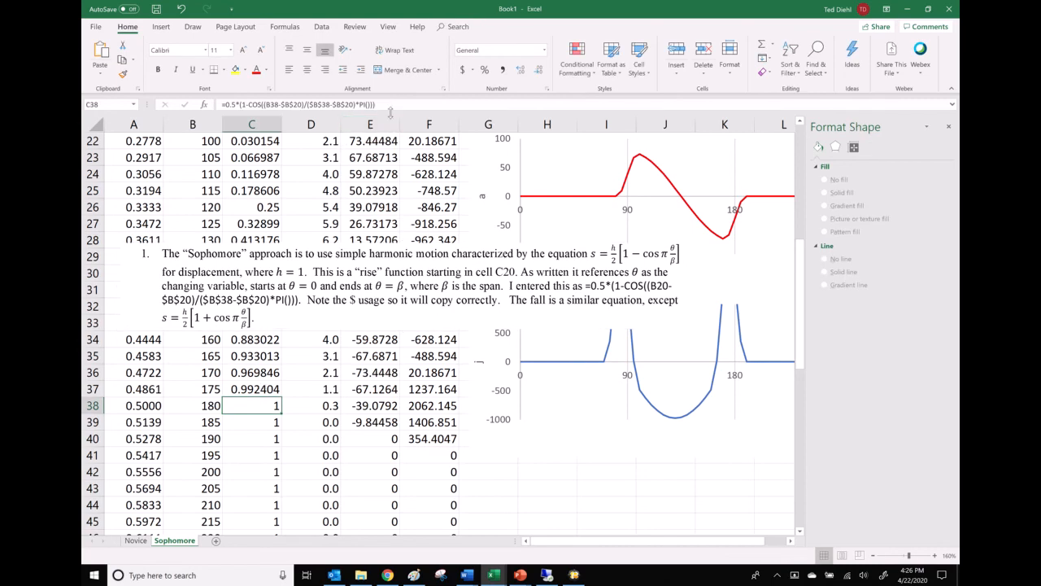
drag(374, 104, 220, 102)
key(ctrl+c)
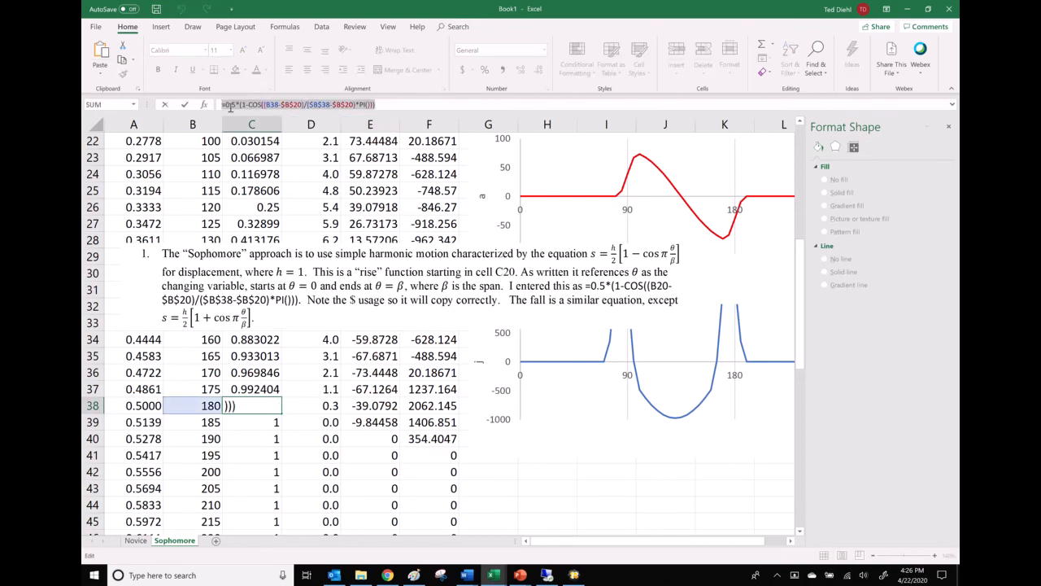
key(Escape)
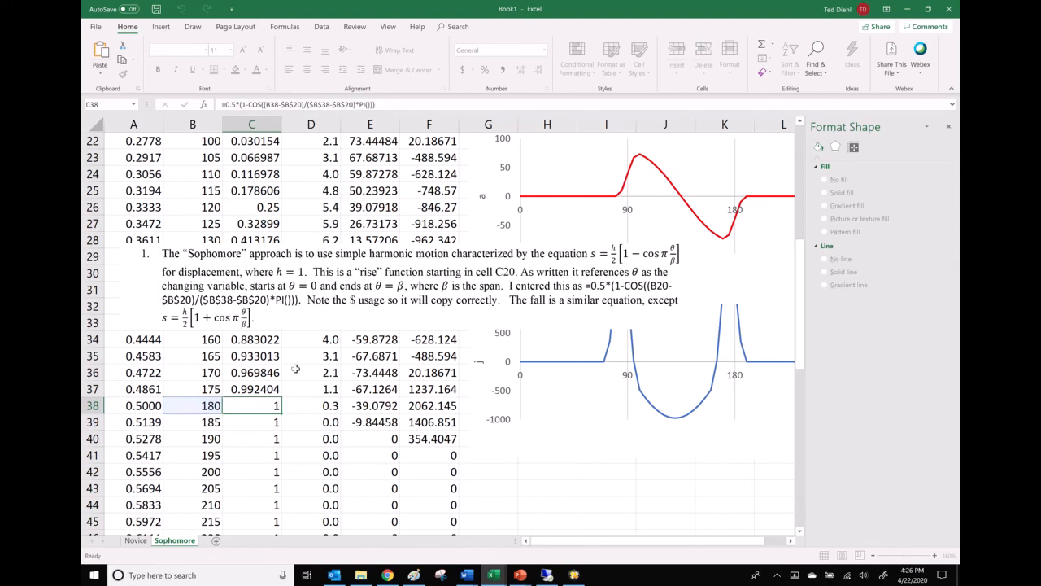
- Move the instruction picture further down to about rows 46 to 50, just above the start of the 270-degree fall
scroll(296, 349, down, 6)
scroll(296, 350, up, 4)
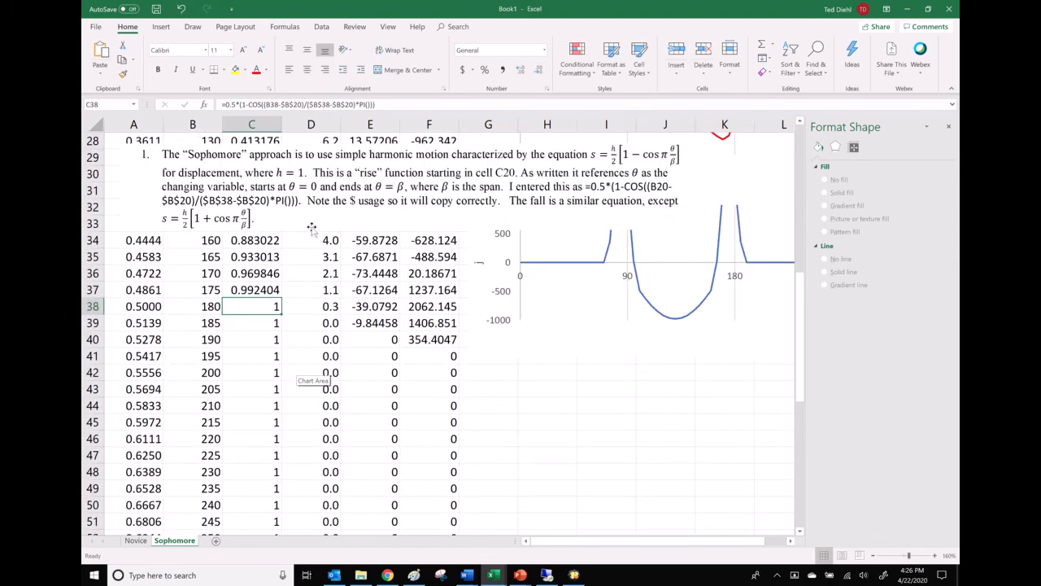
drag(319, 208, 314, 380)
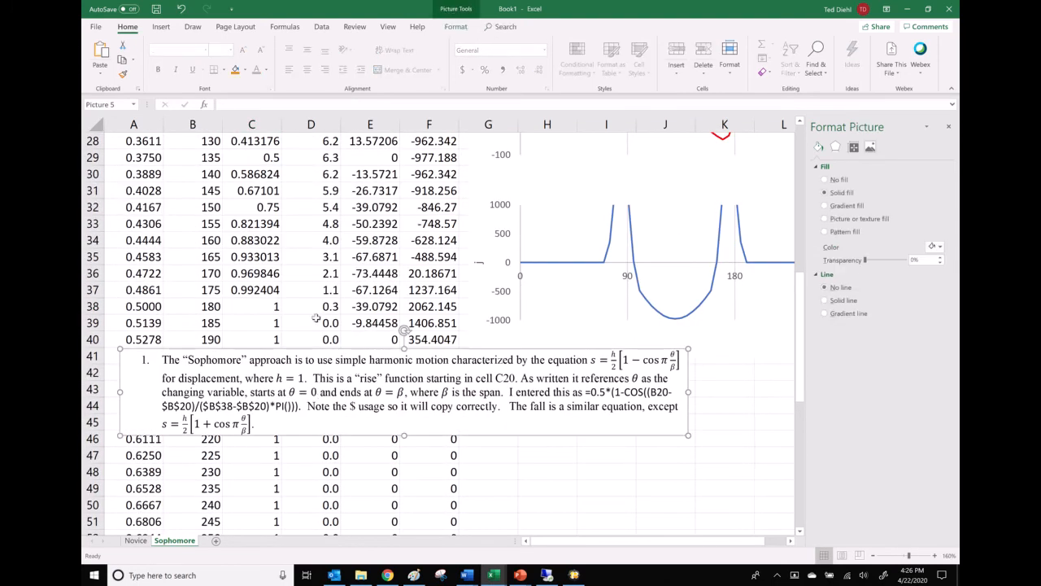
scroll(312, 291, down, 3)
drag(312, 290, 318, 372)
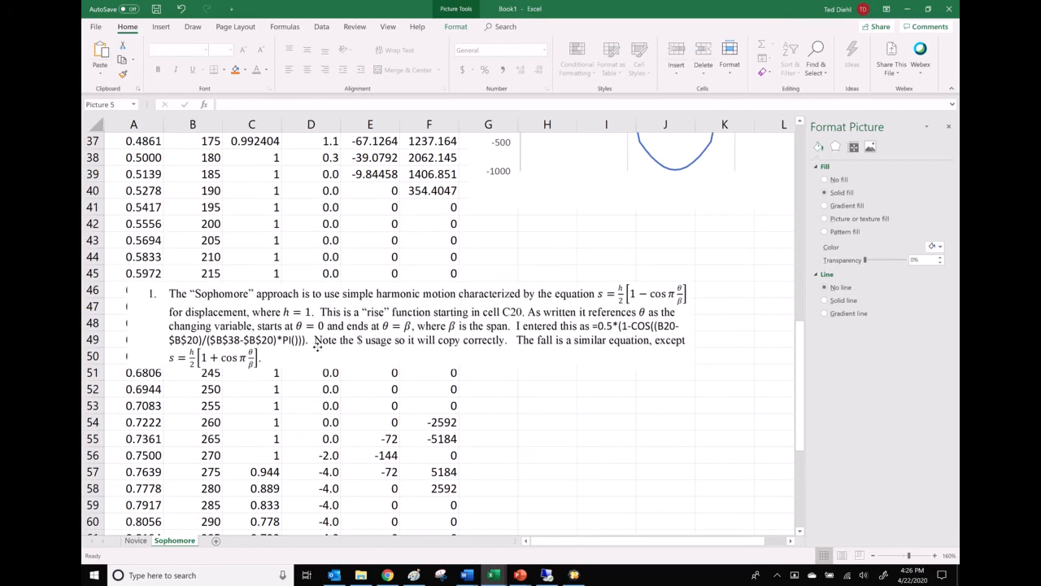
- Replace the C56 formula with the copied rise formula and change the minus before COS to a plus
click(263, 455)
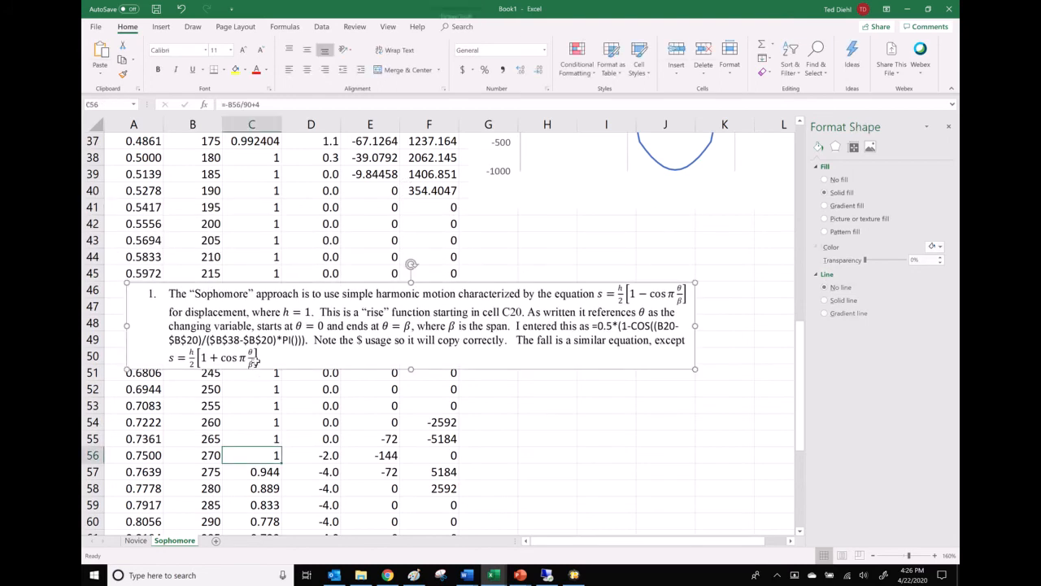
key(ctrl+v)
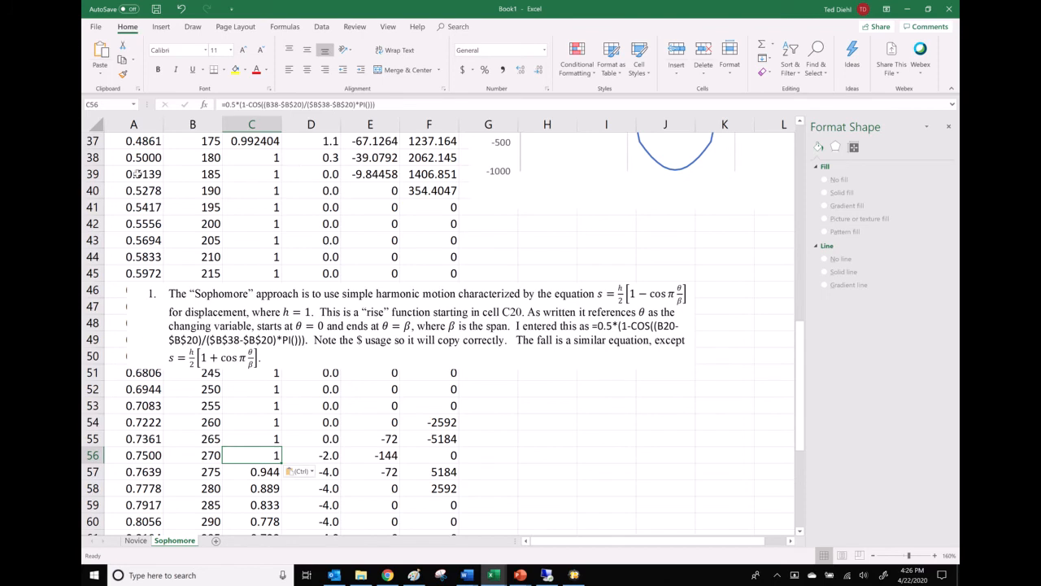
click(273, 104)
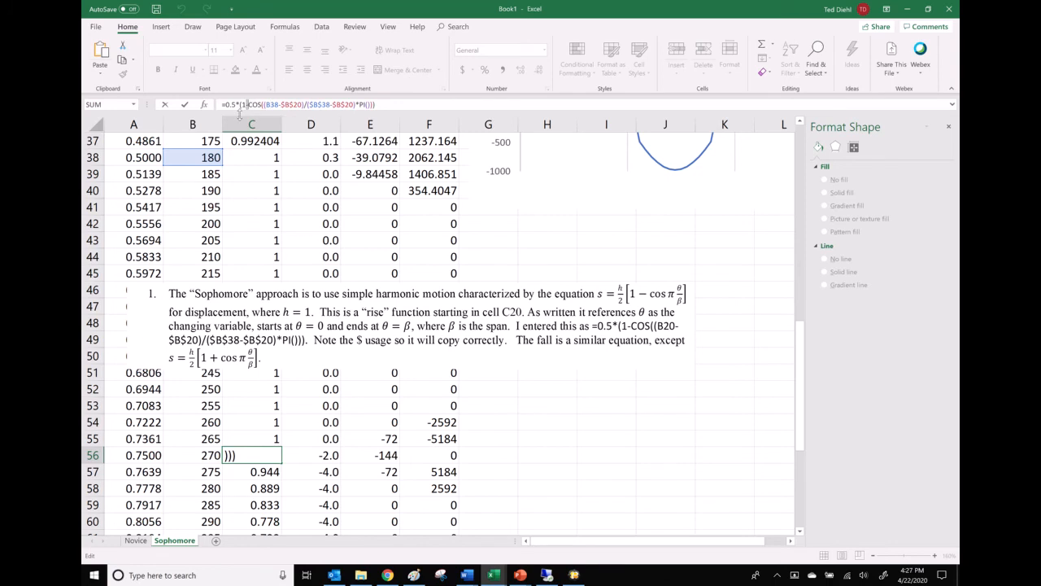
text(+)
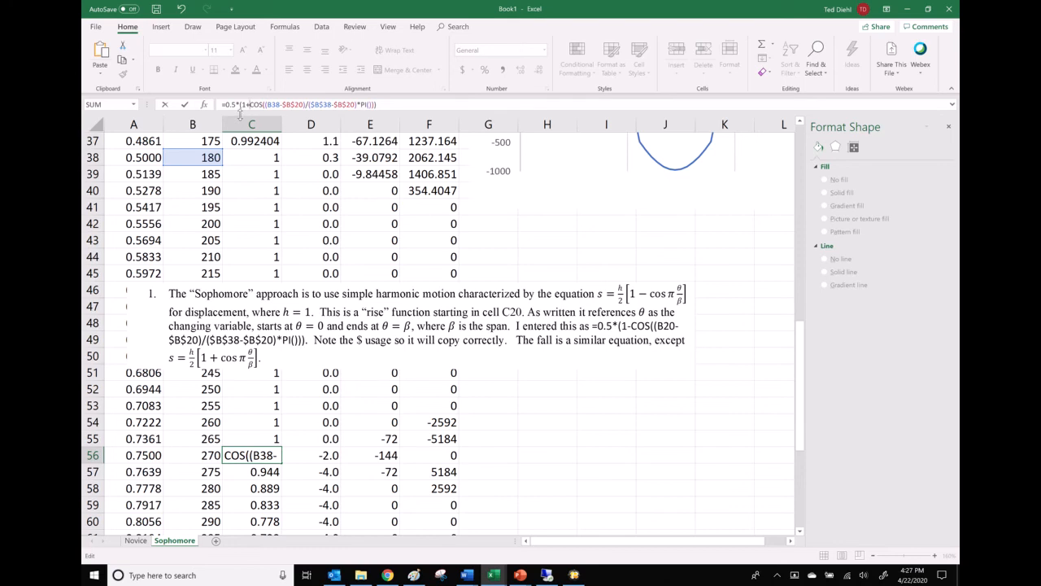
key(Return)
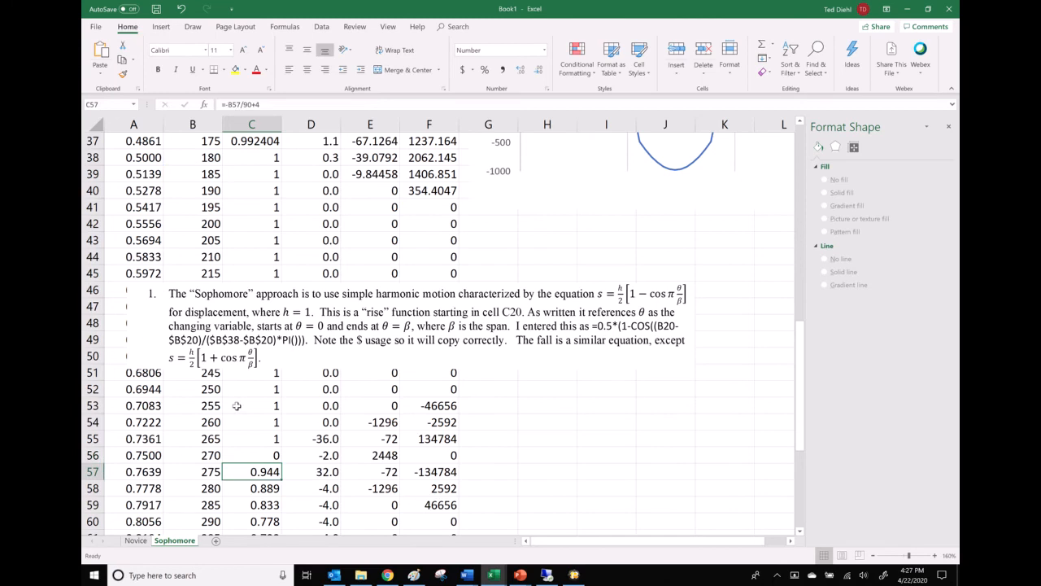
- Return to the Book1 workbook's Sophomore sheet with cell C56 selected
click(255, 451)
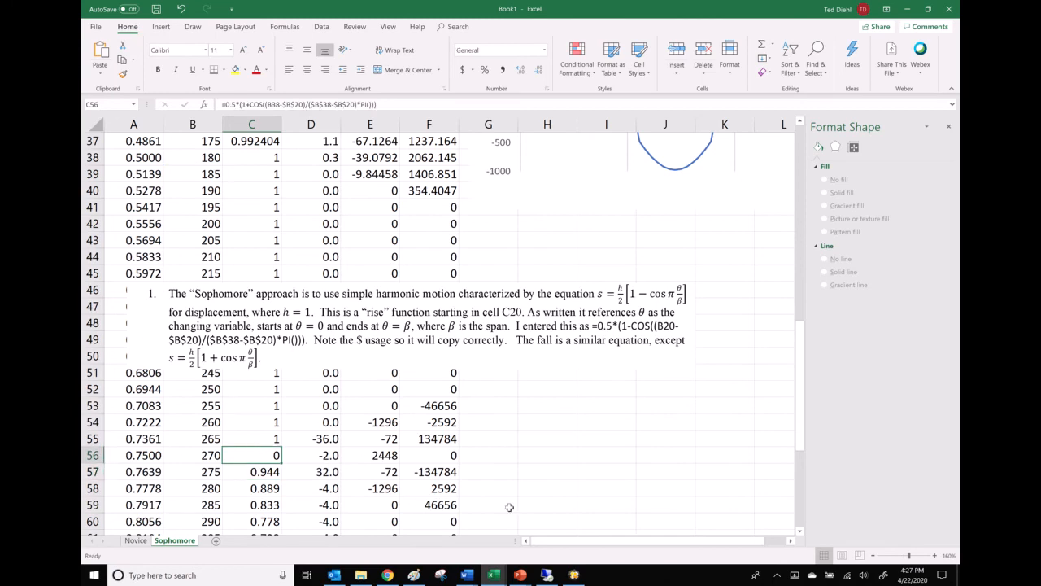
click(574, 575)
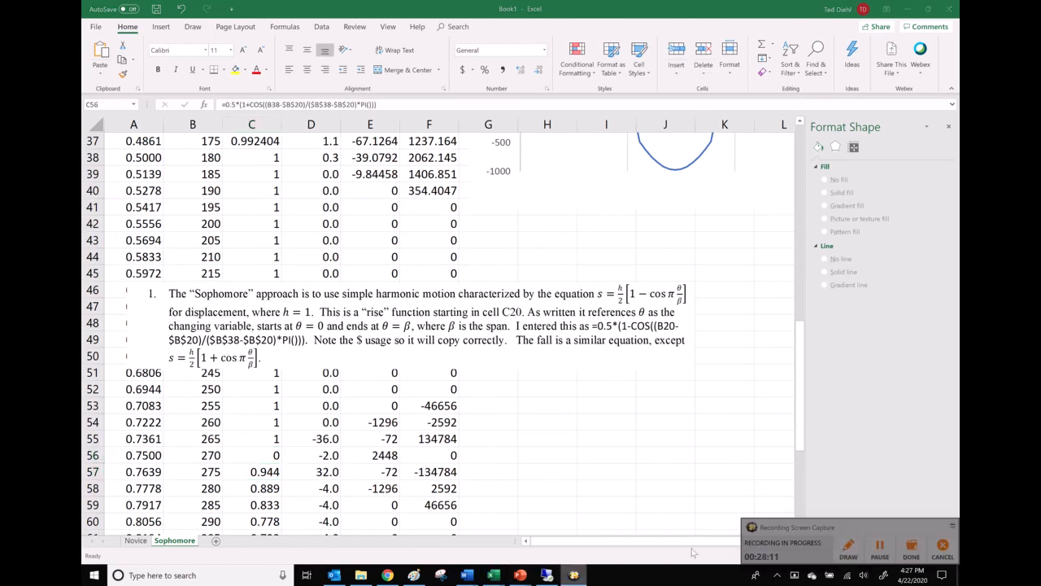
click(879, 545)
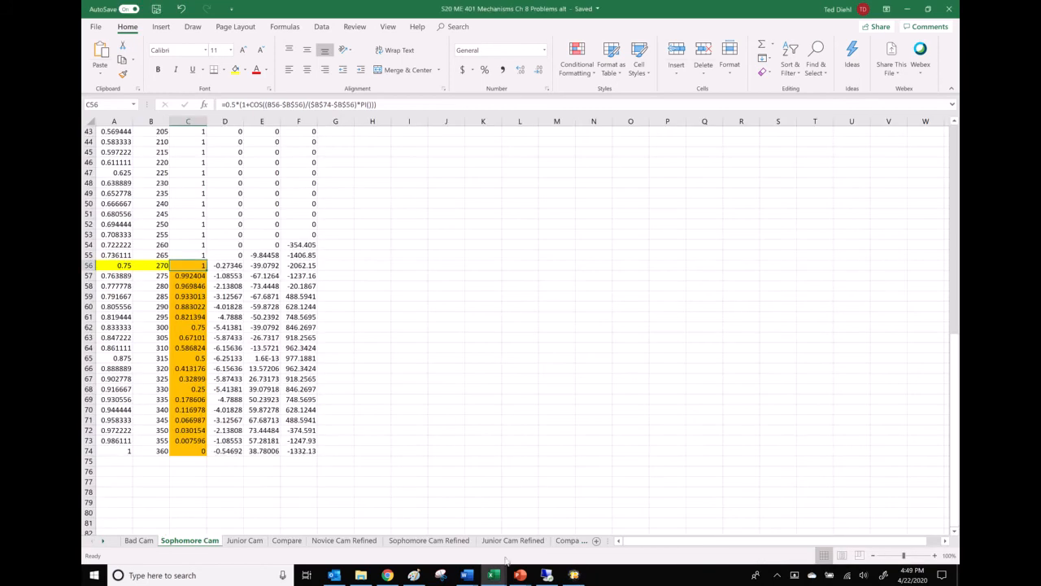
mouse_move(498, 569)
click(558, 517)
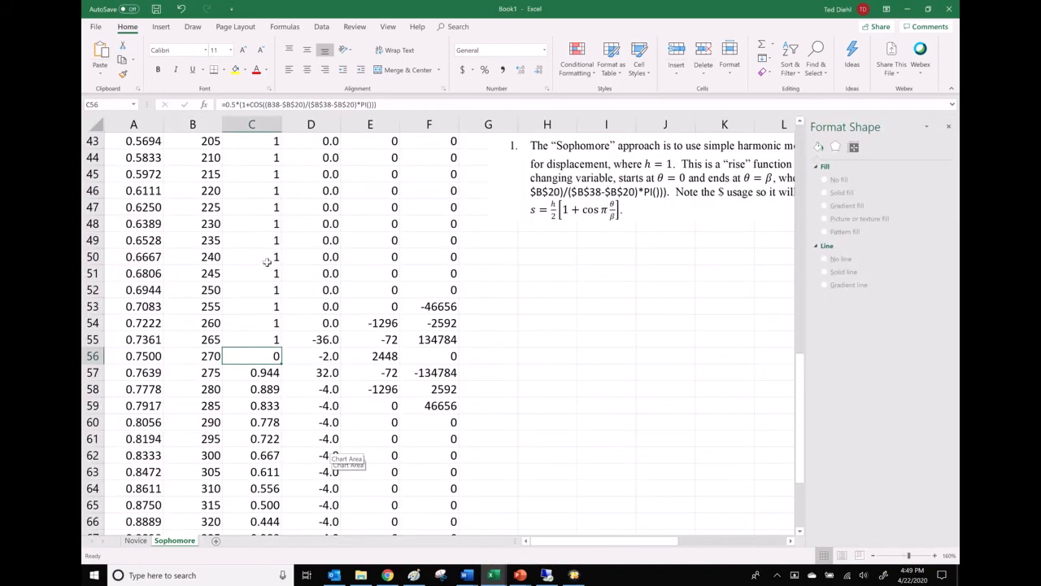
- Open the C56 formula for editing and examine the cells that its B38, $B$20 and $B$38 references point to
click(295, 104)
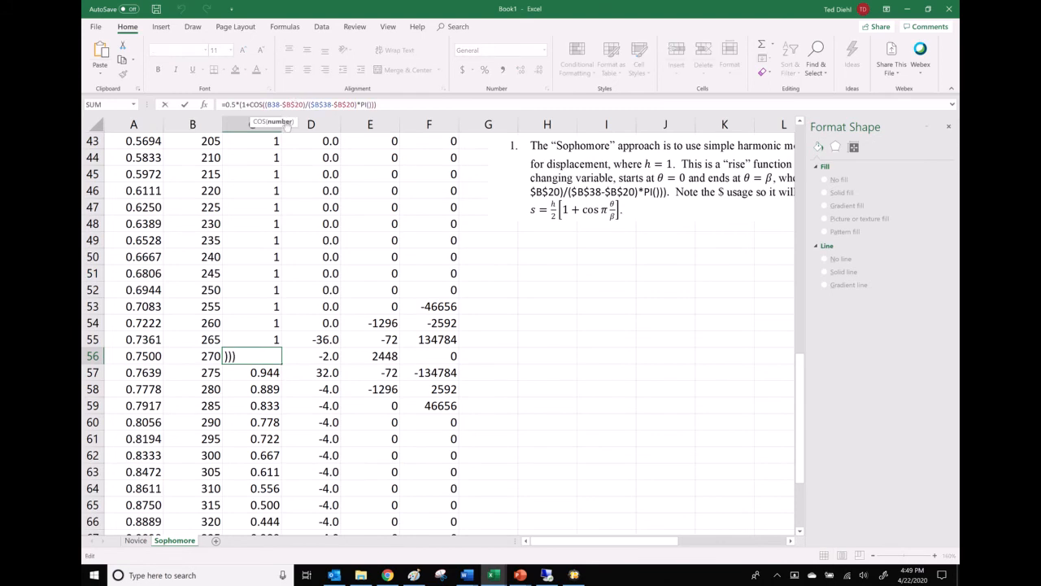
scroll(317, 273, up, 5)
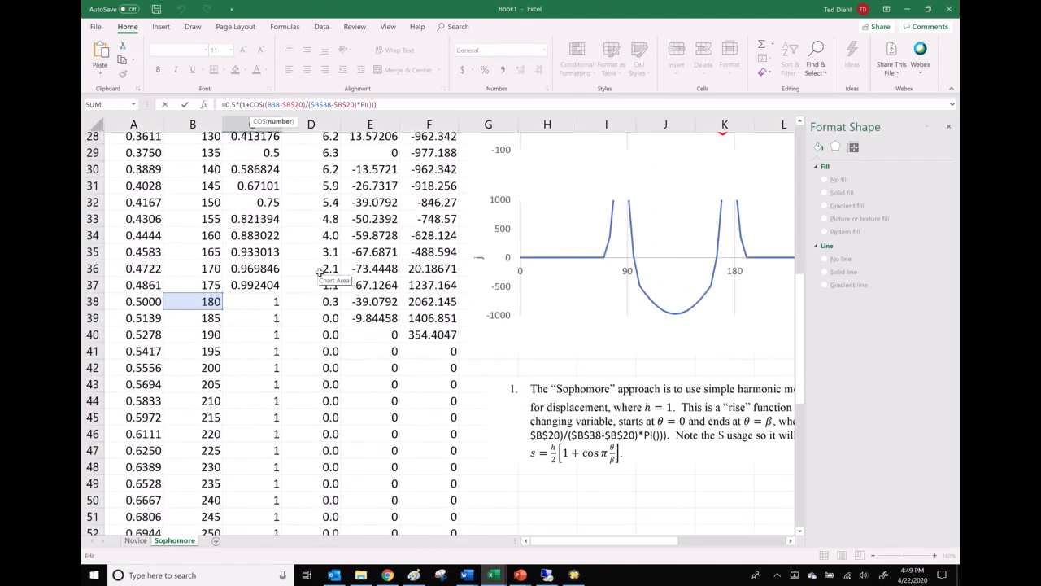
scroll(319, 273, down, 4)
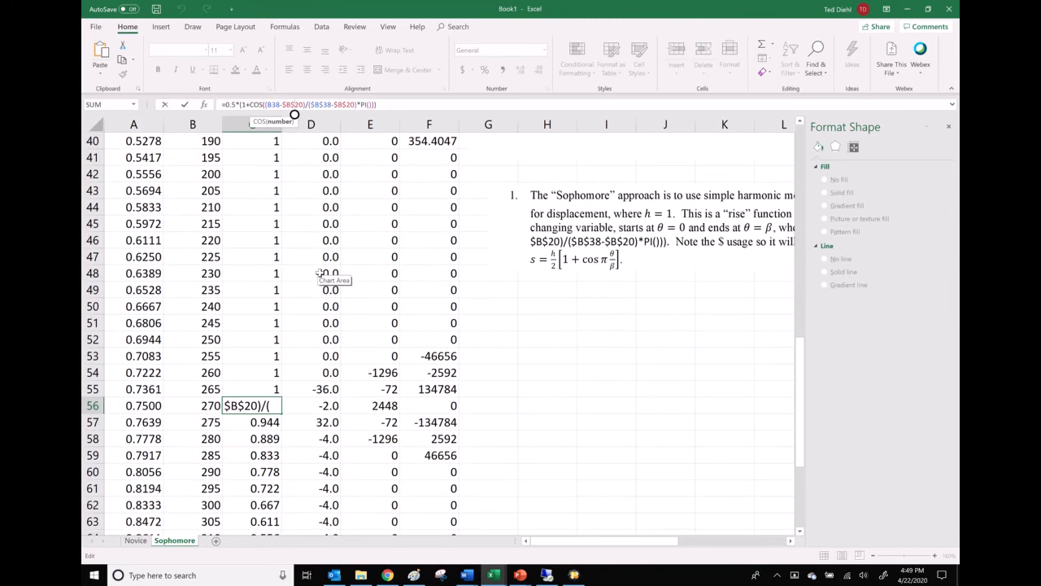
scroll(318, 273, up, 2)
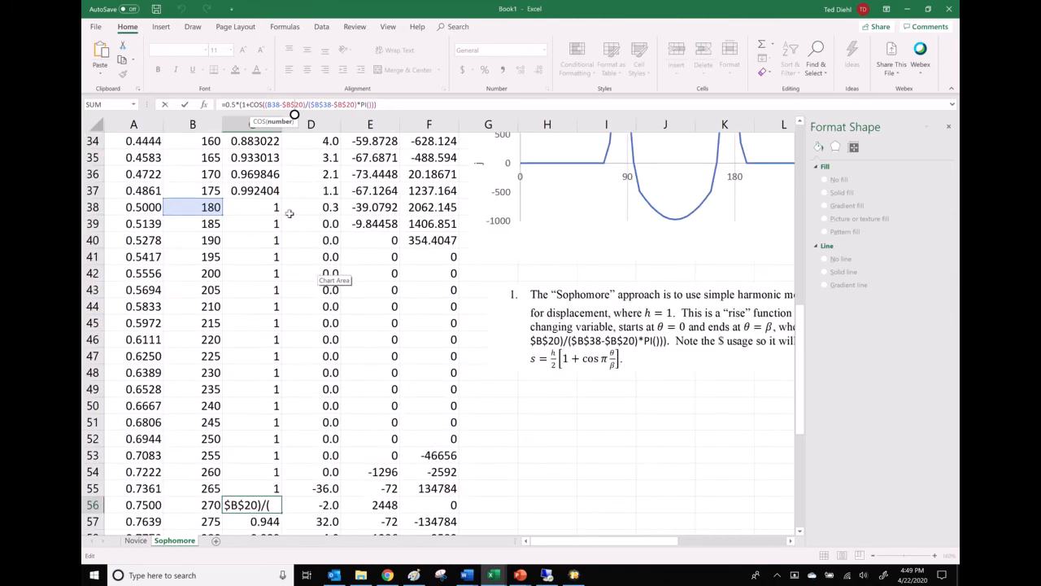
scroll(289, 213, down, 6)
scroll(293, 222, up, 8)
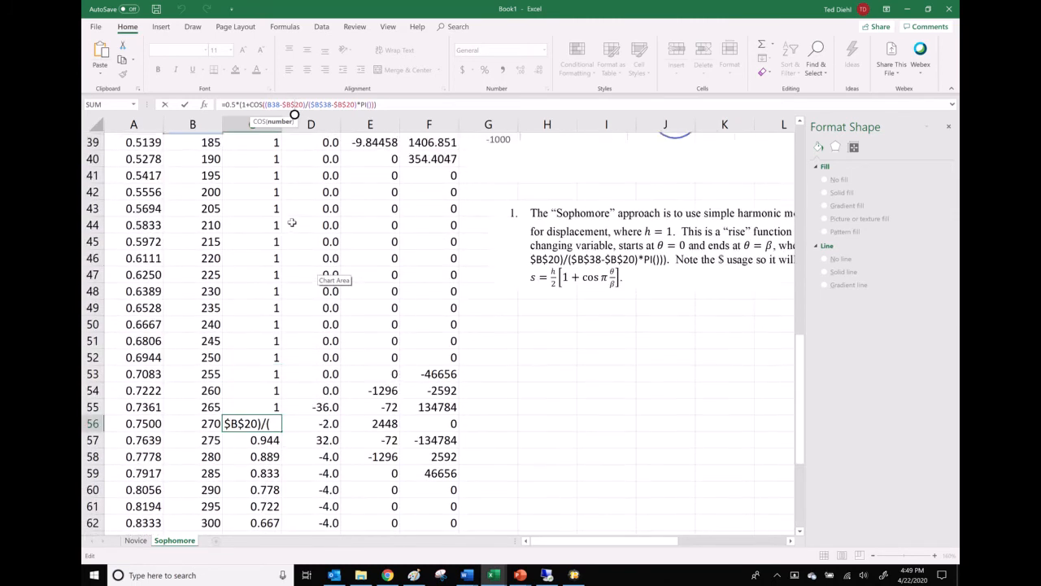
scroll(293, 222, up, 5)
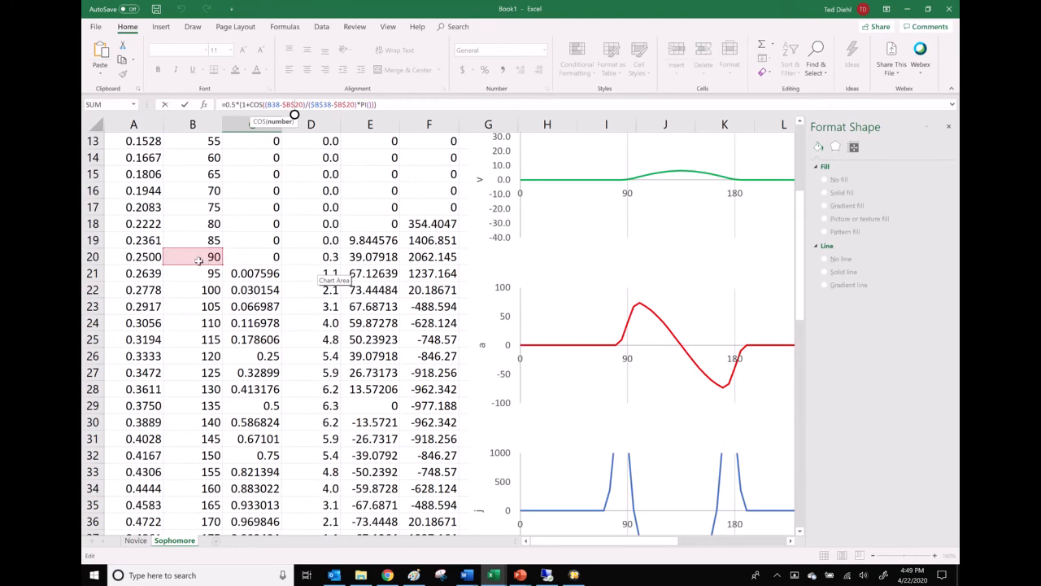
scroll(208, 265, down, 6)
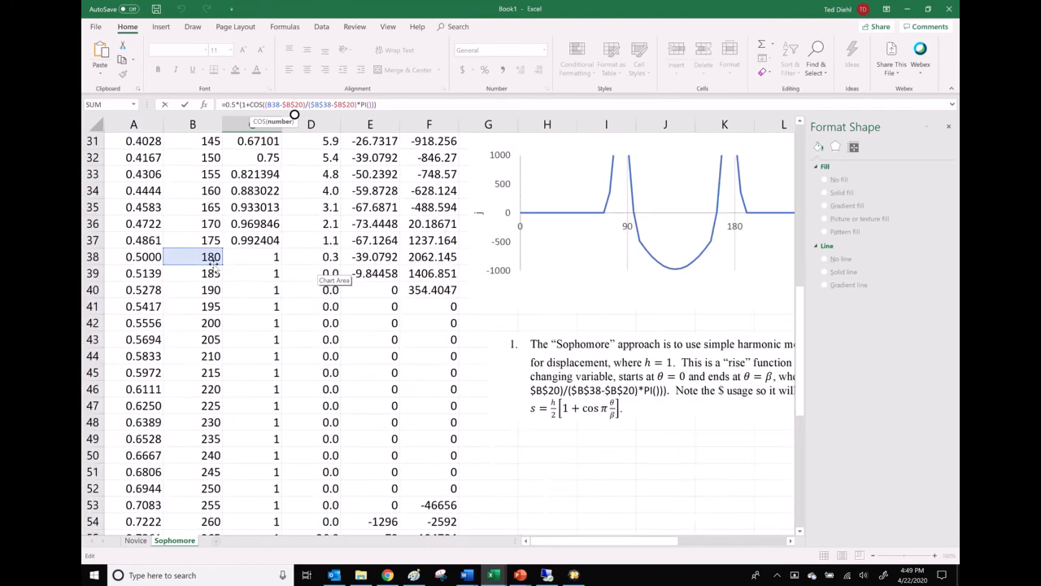
scroll(211, 258, up, 5)
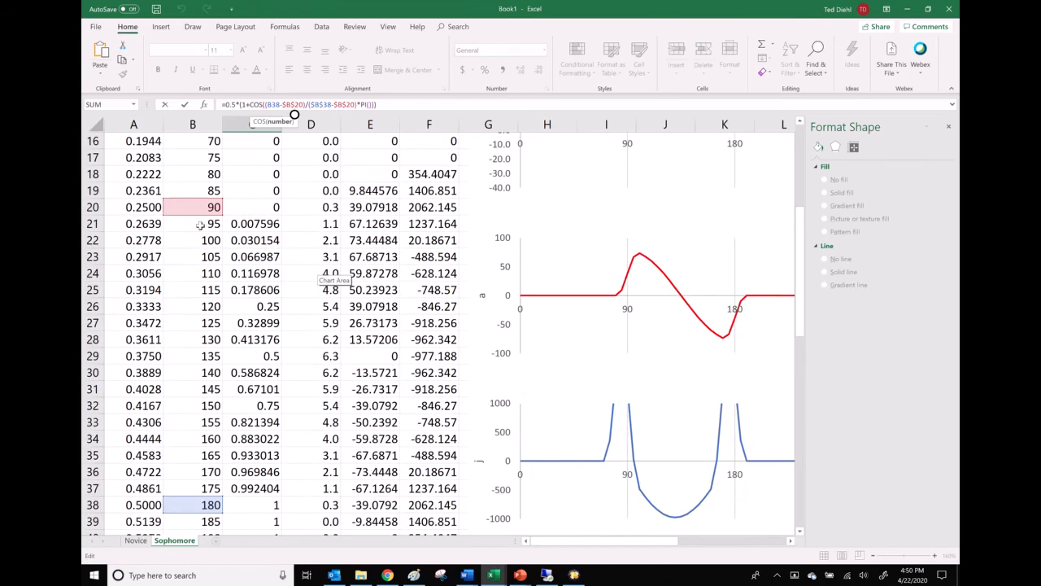
scroll(204, 228, down, 3)
scroll(204, 339, down, 5)
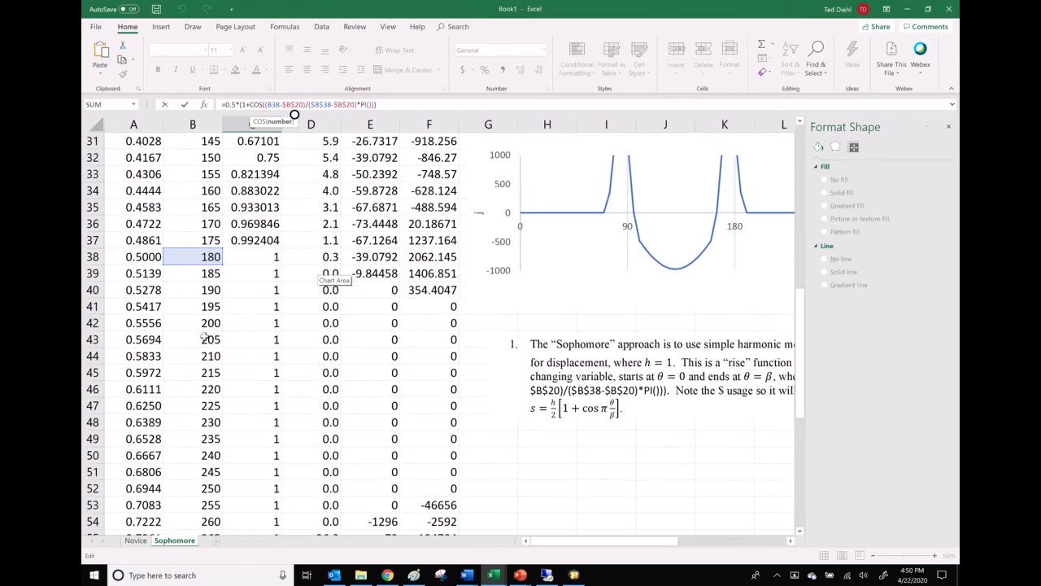
scroll(205, 337, up, 2)
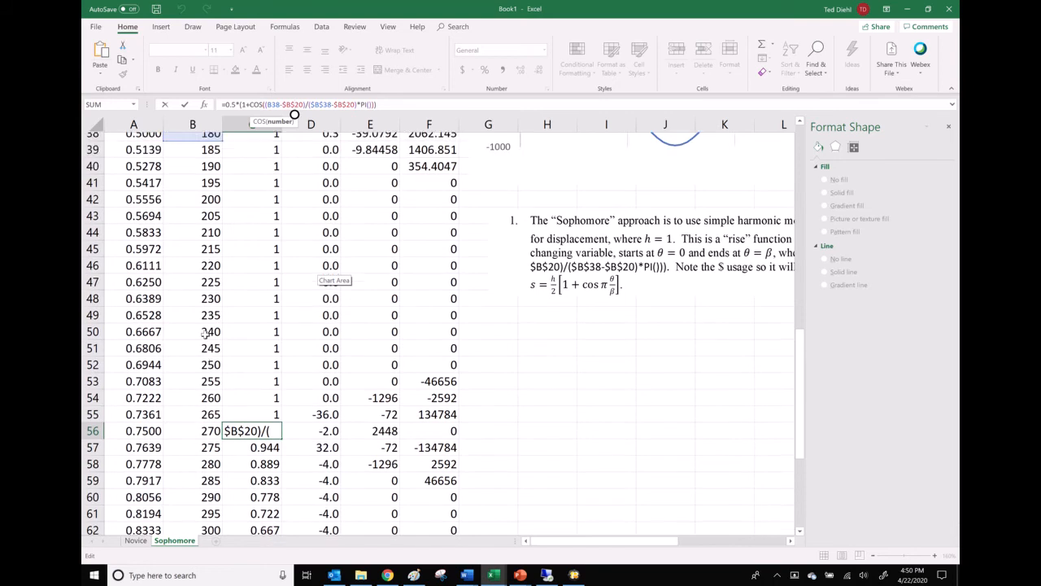
- In the C56 formula, repoint the B38 reference to B74 and the $B$38 reference to $B$74
drag(199, 217, 226, 446)
scroll(227, 435, up, 9)
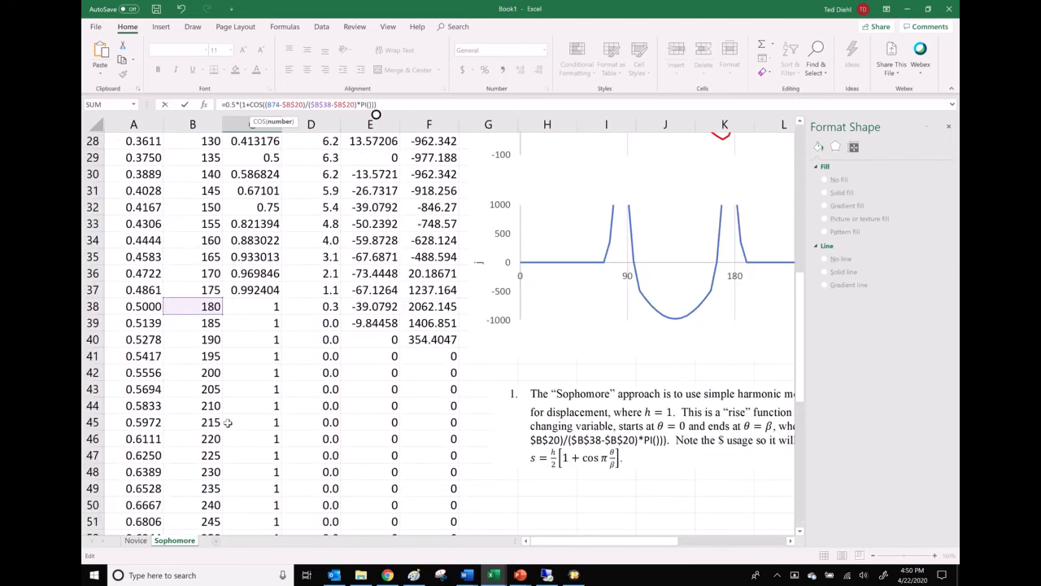
drag(210, 325, 212, 176)
scroll(212, 176, up, 10)
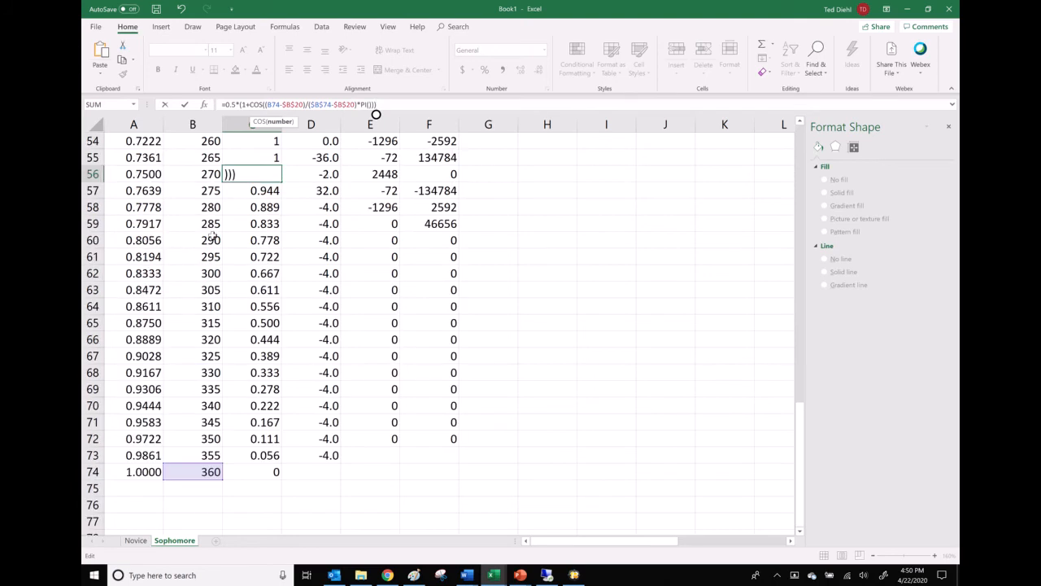
- Repoint both $B$20 references in the C56 formula to $B$56, enter the formula and reselect C56
scroll(212, 238, up, 9)
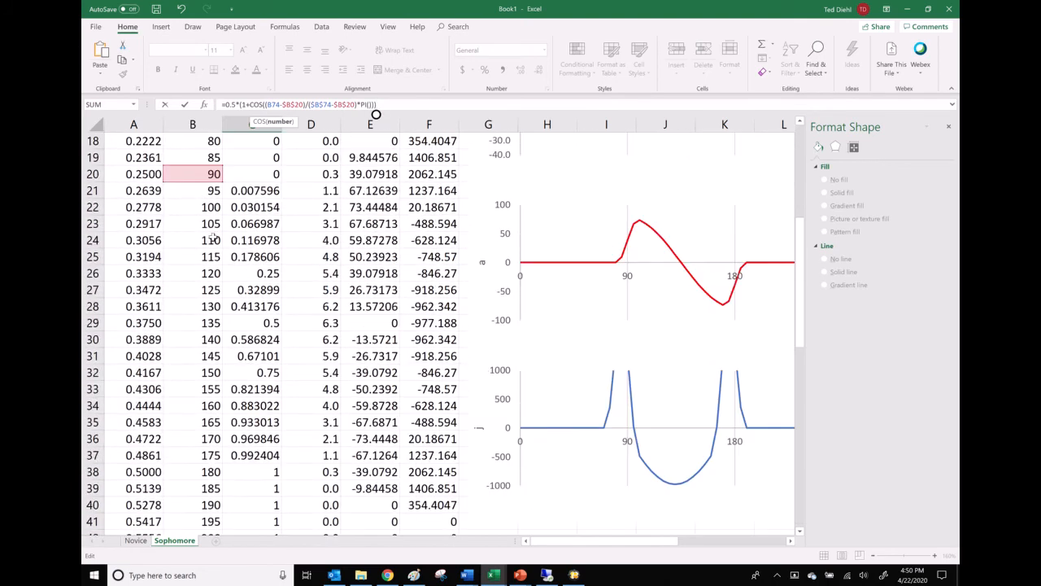
drag(211, 232, 183, 459)
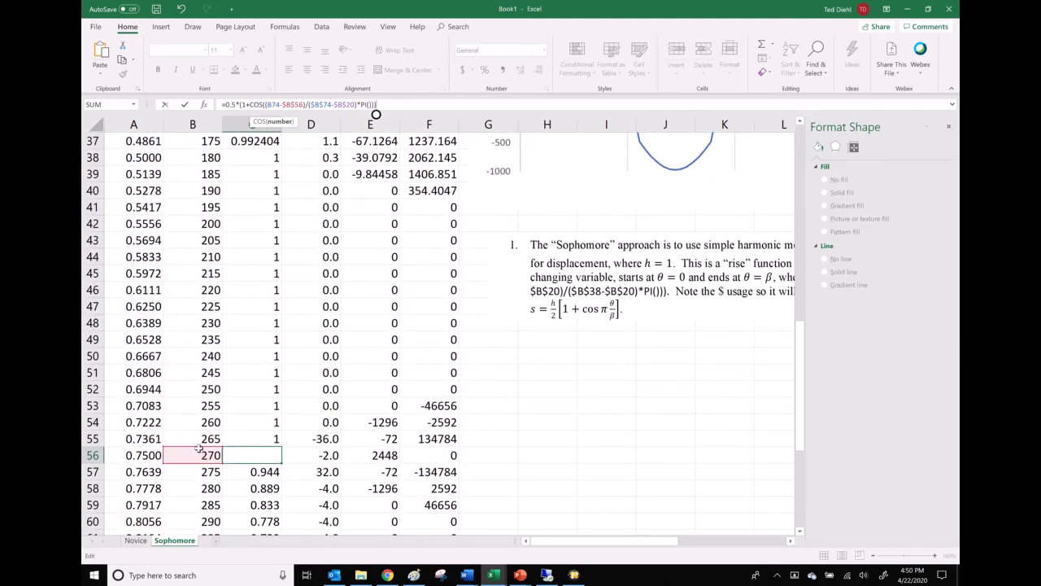
scroll(210, 324, up, 6)
drag(210, 169, 195, 309)
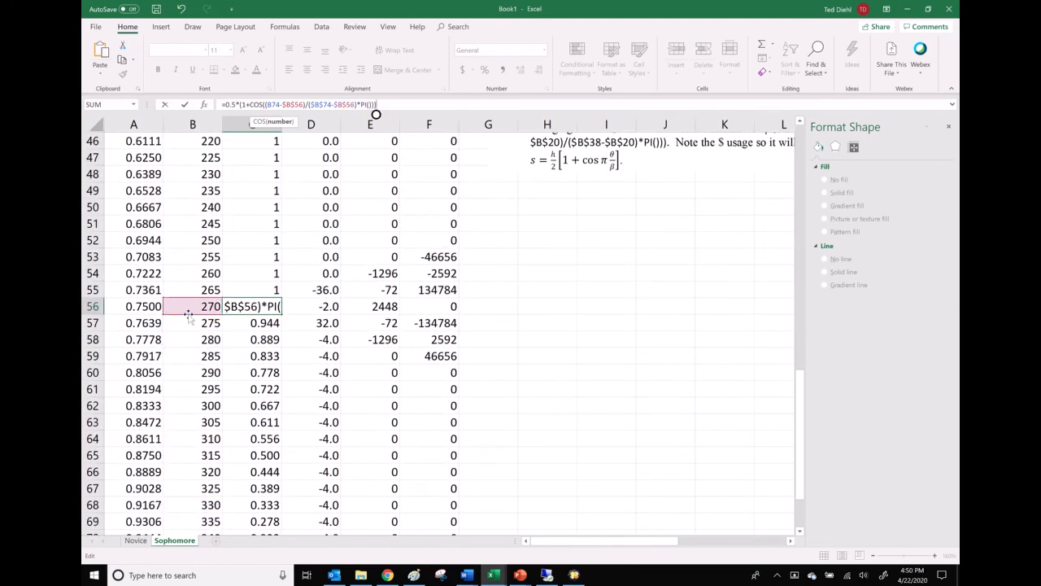
key(Return)
click(261, 309)
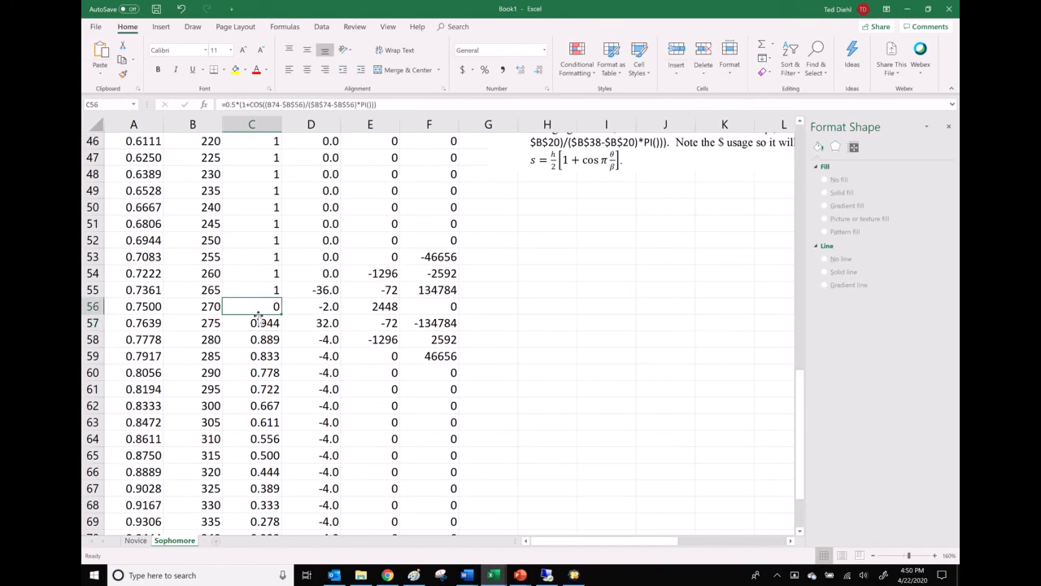
- Try a minus sign before COS in the C56 formula and fill it down column C, undoing the fill
click(245, 104)
text(-)
key(Return)
click(277, 307)
double_click(281, 312)
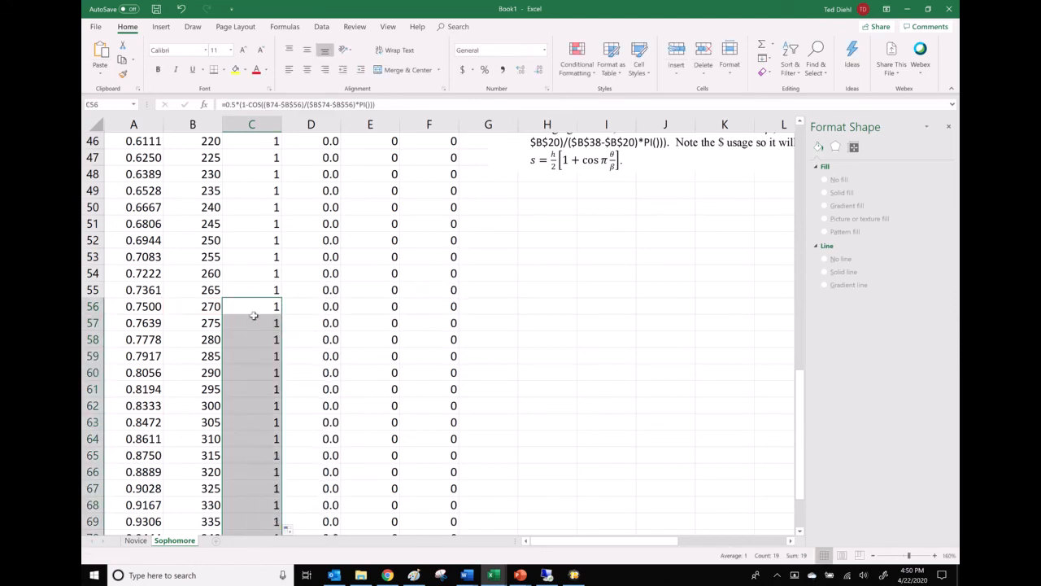
click(180, 9)
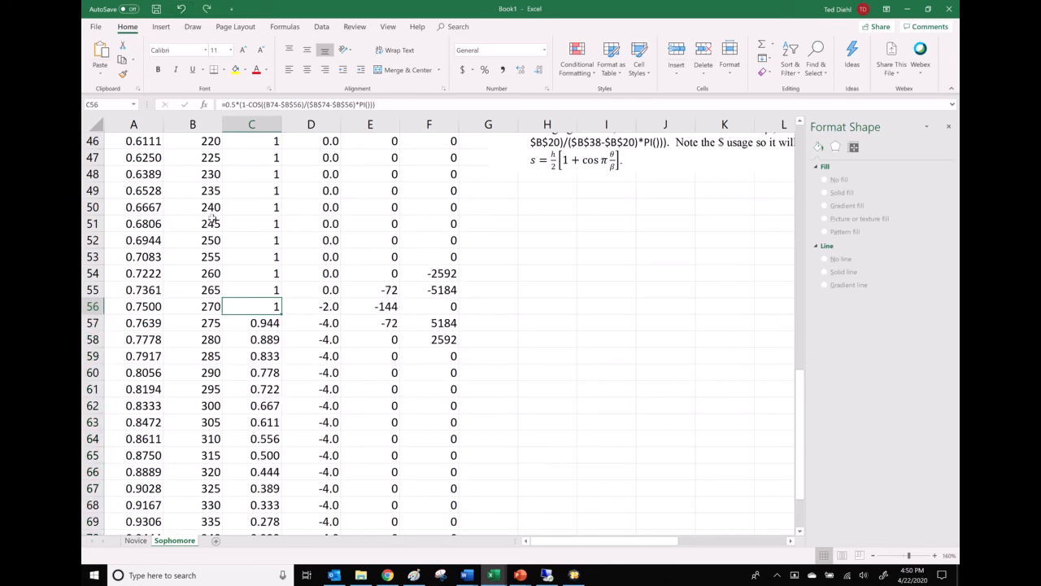
click(574, 575)
click(911, 551)
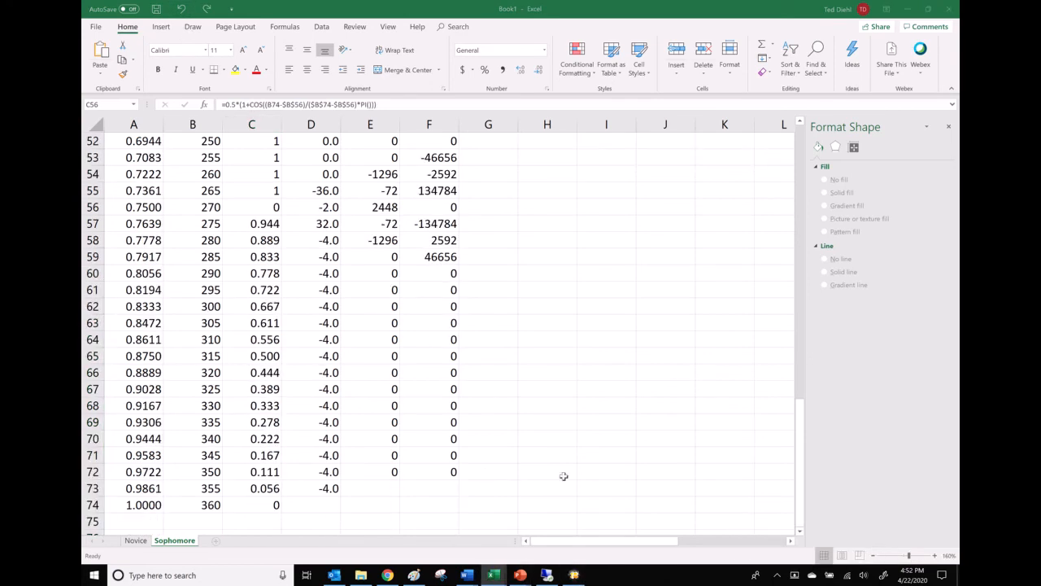
- In the C56 formula, repoint the B74 reference to B56 and enter the formula
scroll(218, 269, up, 2)
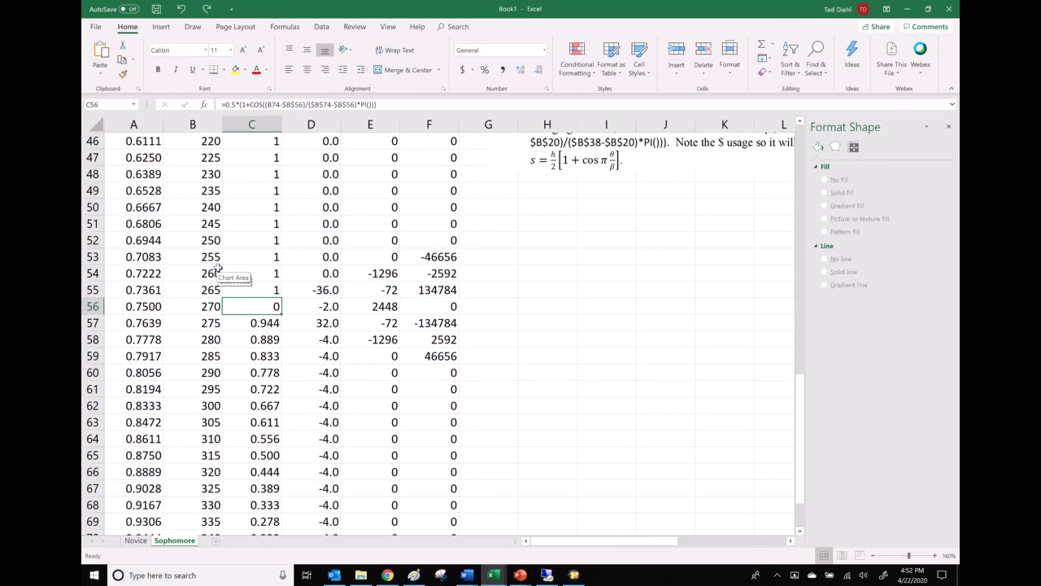
key(F2)
scroll(240, 352, down, 3)
scroll(239, 352, up, 1)
click(266, 105)
drag(268, 105, 279, 104)
drag(190, 491, 210, 209)
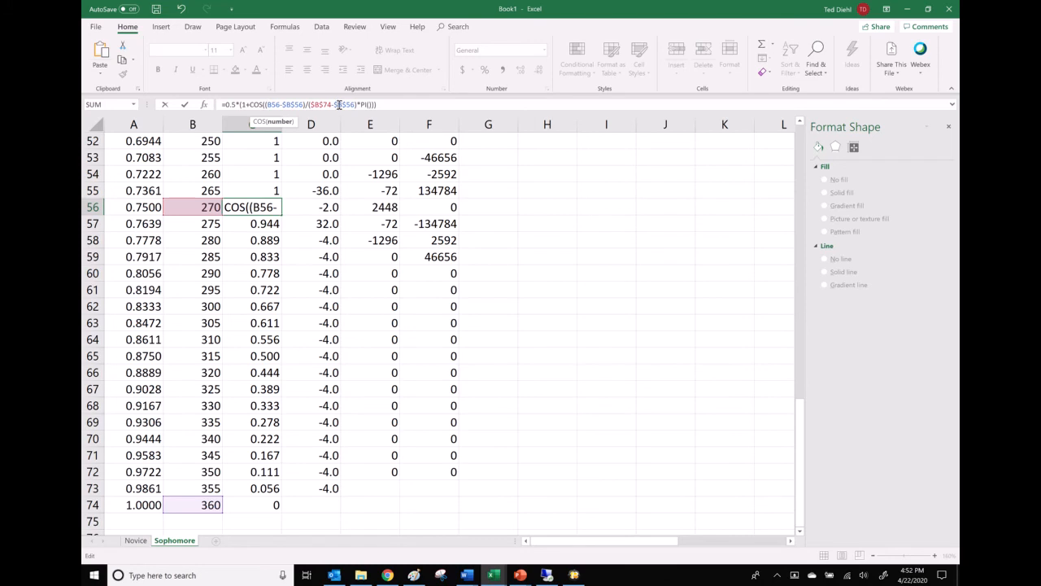
key(Return)
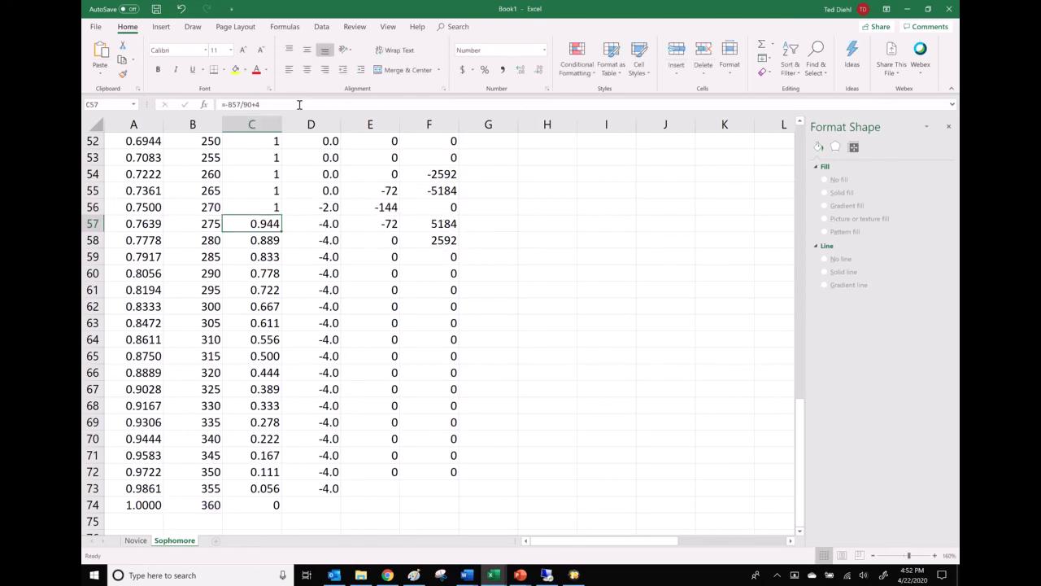
- Fill the C56 formula down through C74 and reduce the filled range to three decimal places
click(275, 209)
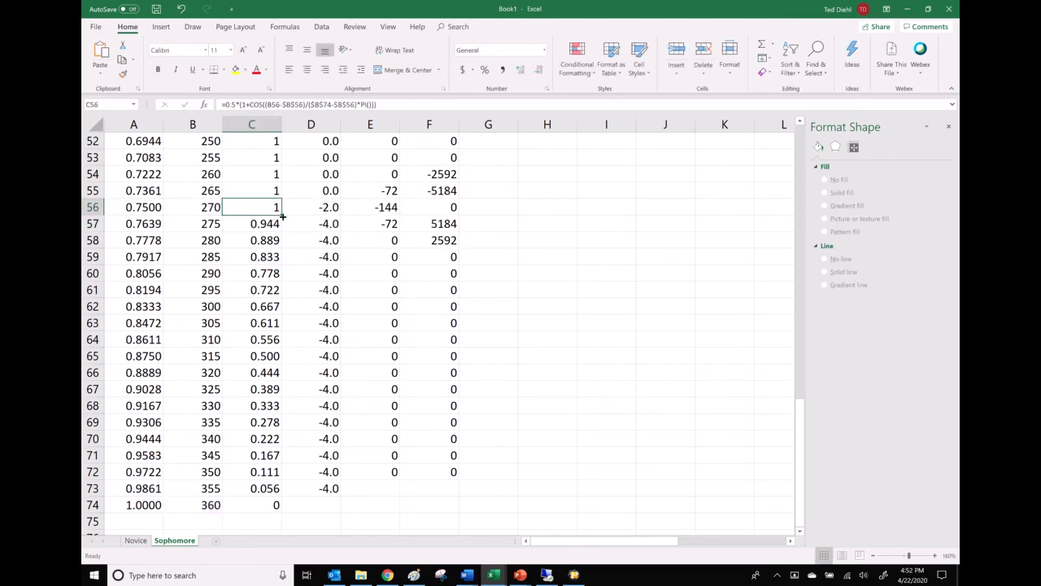
double_click(281, 213)
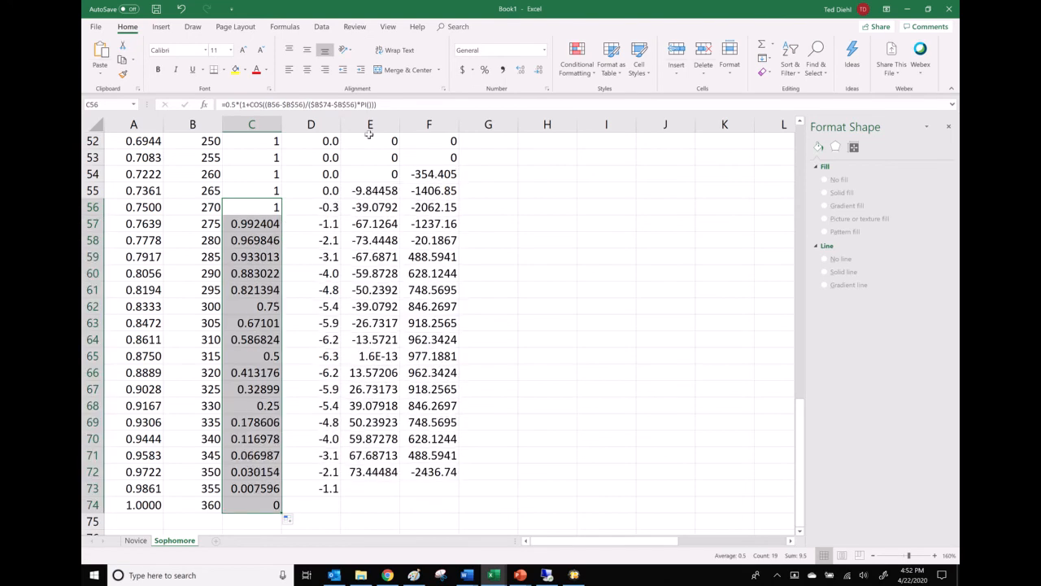
click(539, 71)
click(539, 71)
click(538, 71)
- Examine the displacement, velocity, acceleration and jerk graphs across the full 0 to 360 degree cycle
scroll(539, 236, up, 10)
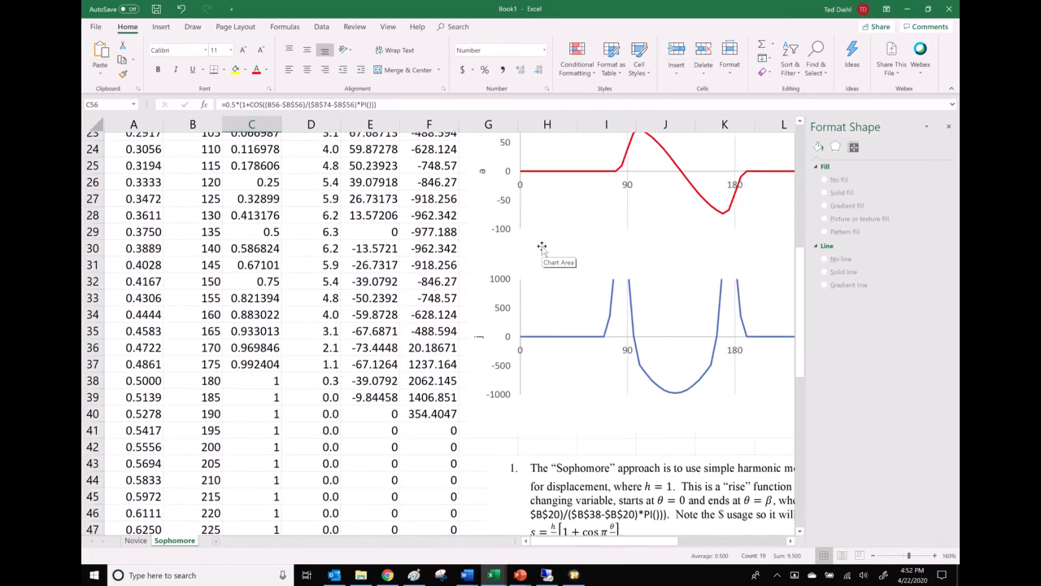
scroll(541, 247, up, 5)
scroll(523, 477, up, 2)
scroll(523, 478, up, 1)
scroll(598, 545, right, 5)
scroll(540, 523, down, 2)
scroll(512, 512, up, 2)
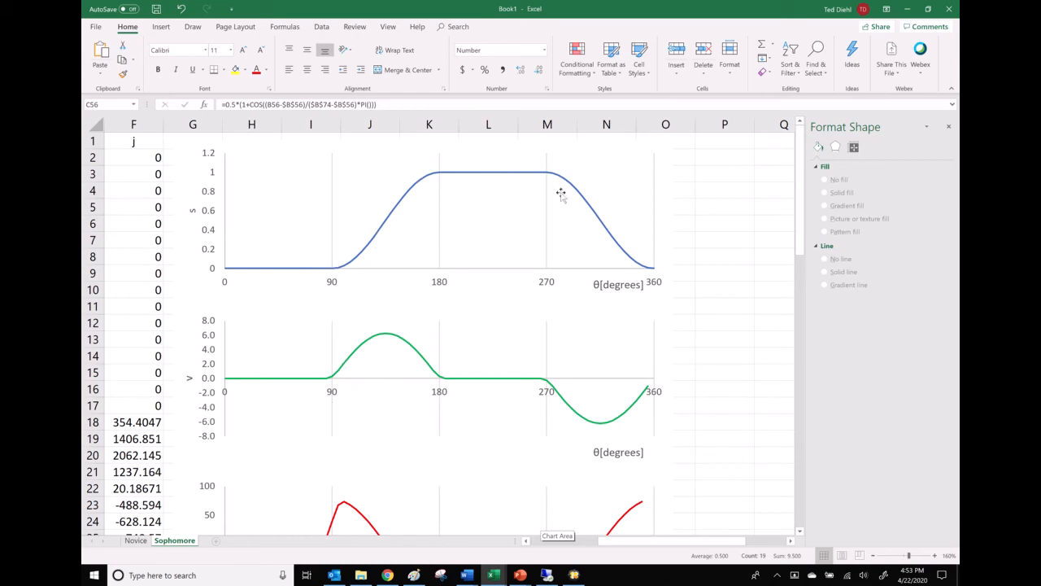
scroll(342, 333, down, 1)
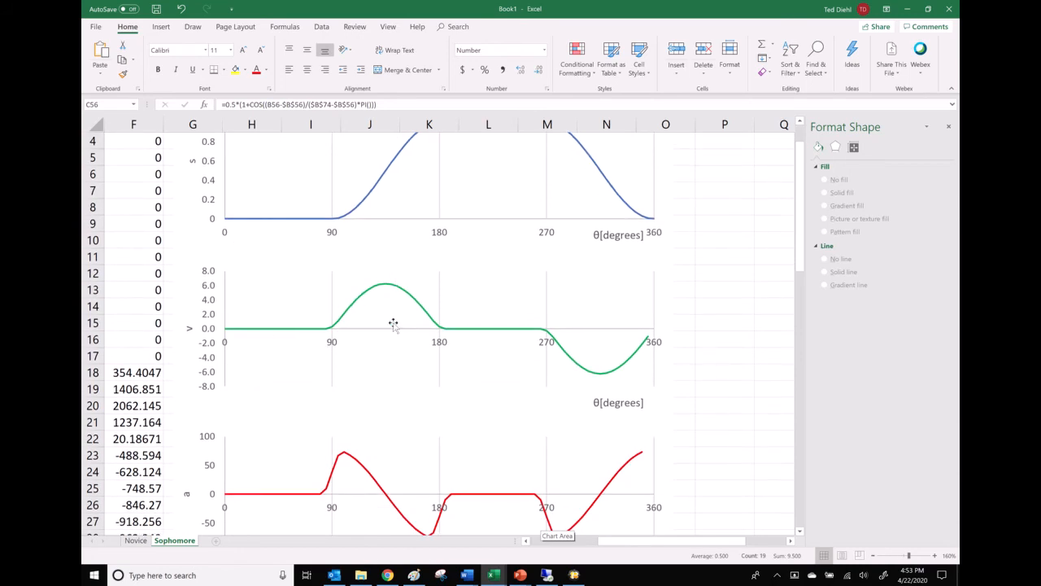
scroll(402, 344, down, 2)
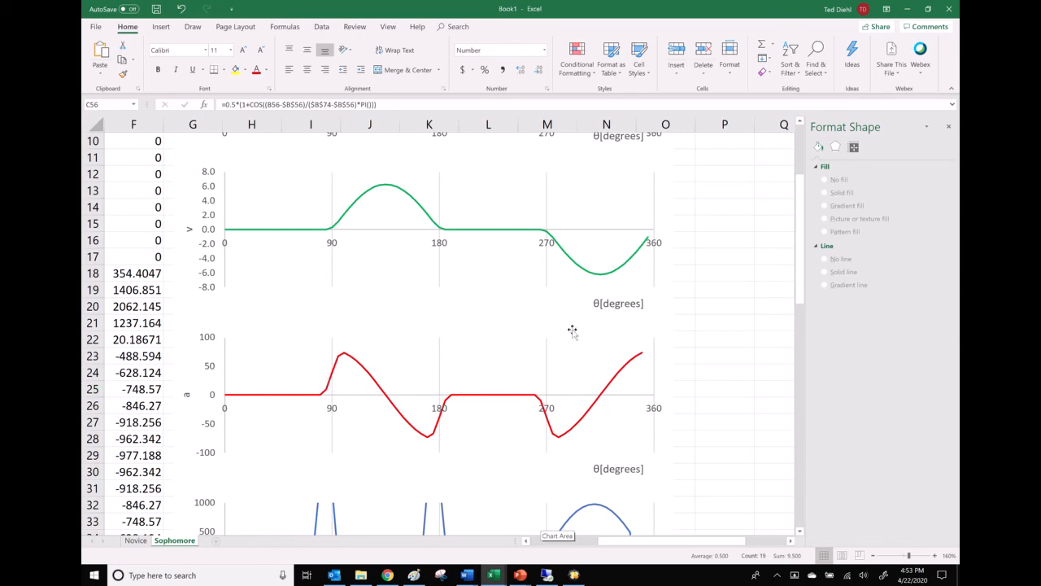
click(371, 380)
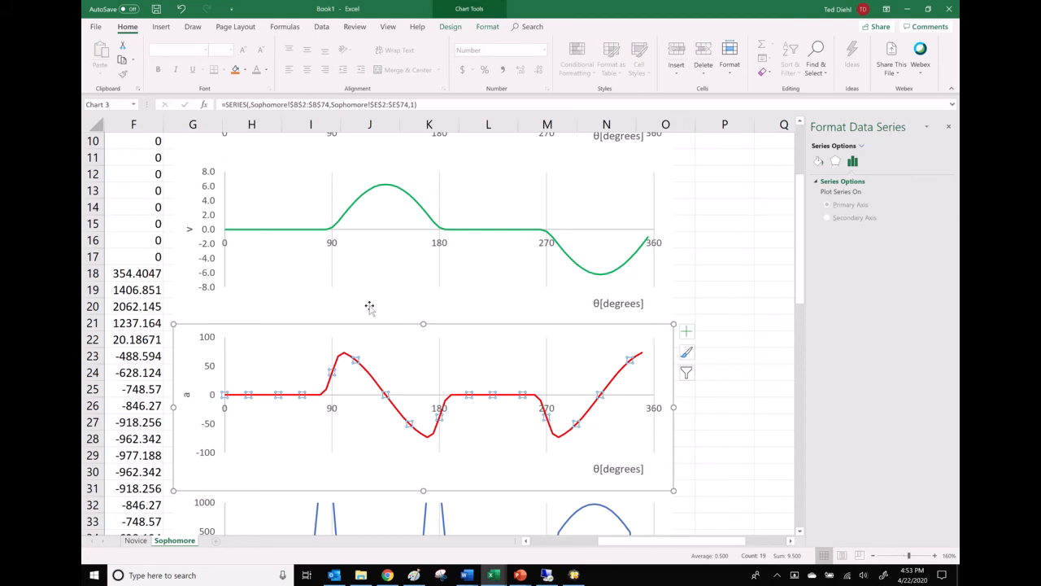
click(612, 303)
click(725, 305)
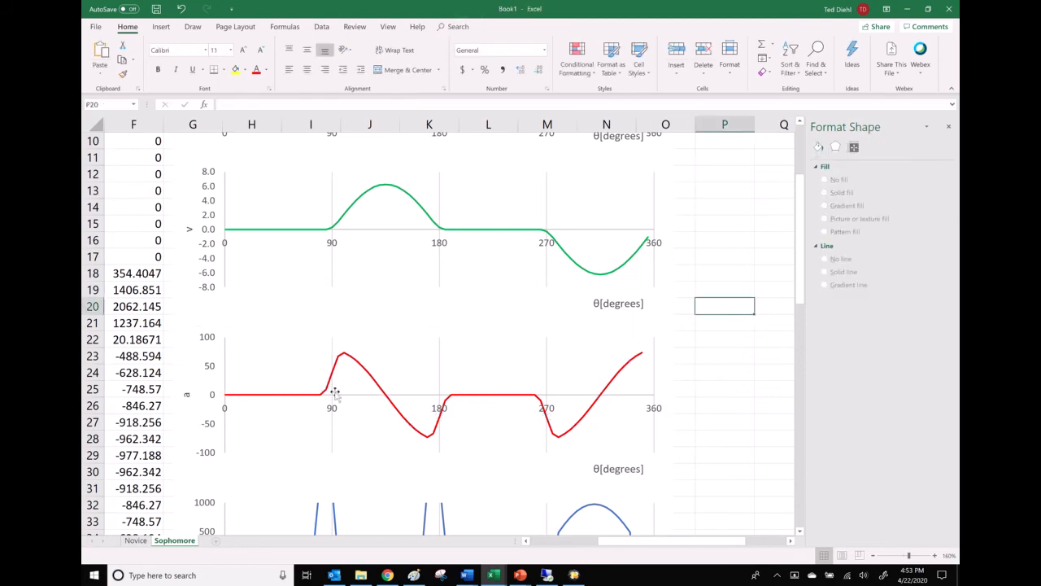
scroll(334, 372, down, 4)
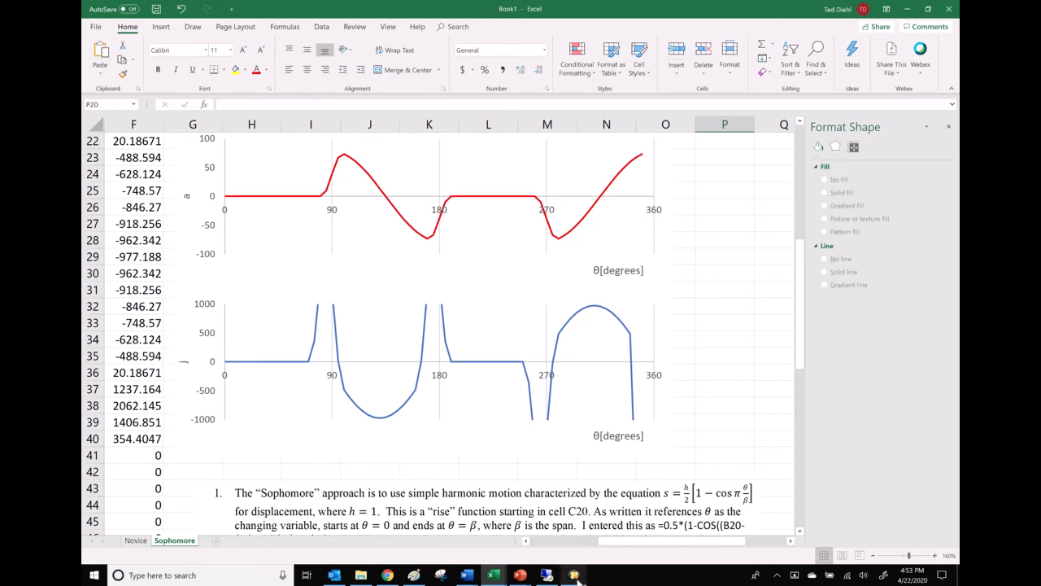
- Copy the Sophomore sheet to the end of the Book1 workbook and rename the copy Junior
click(574, 576)
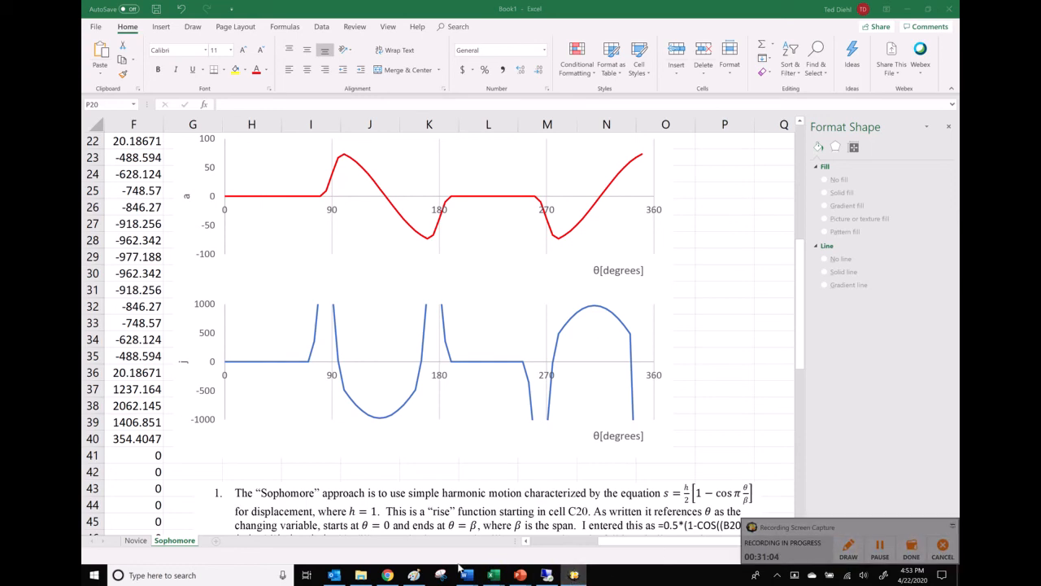
right_click(175, 540)
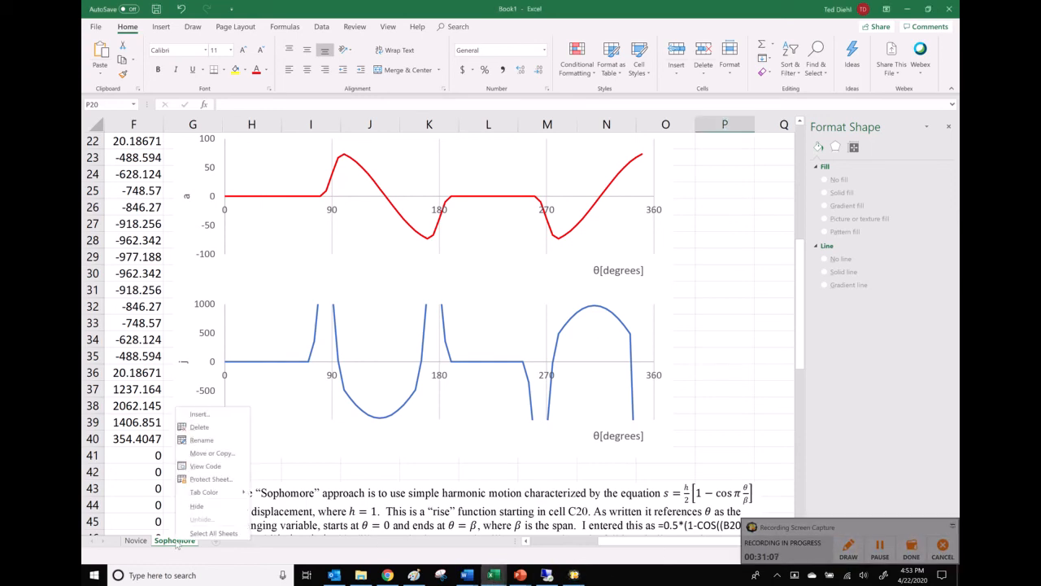
click(195, 453)
click(125, 499)
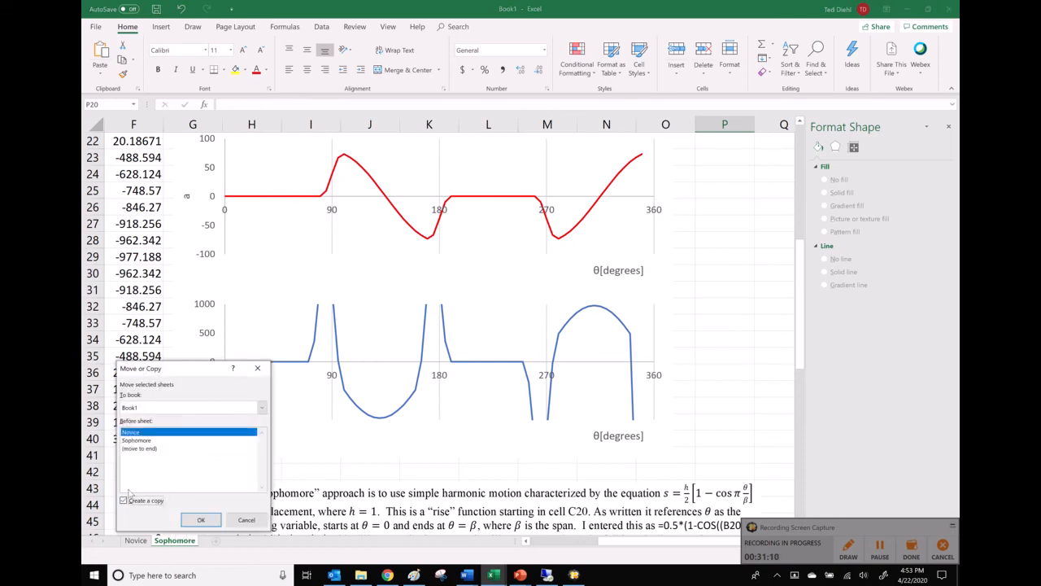
click(147, 449)
click(201, 520)
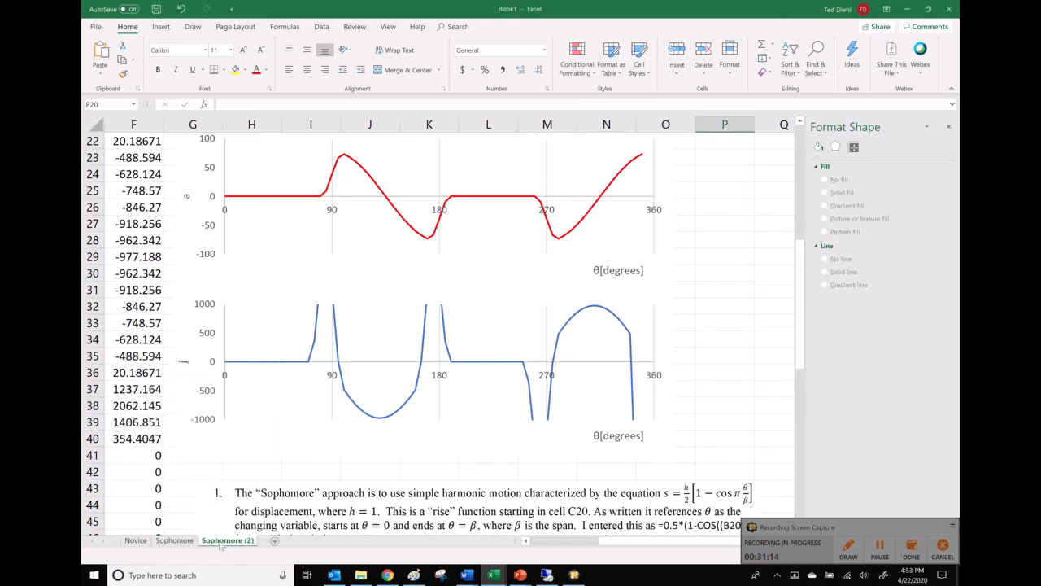
double_click(219, 541)
text(Junior)
key(Return)
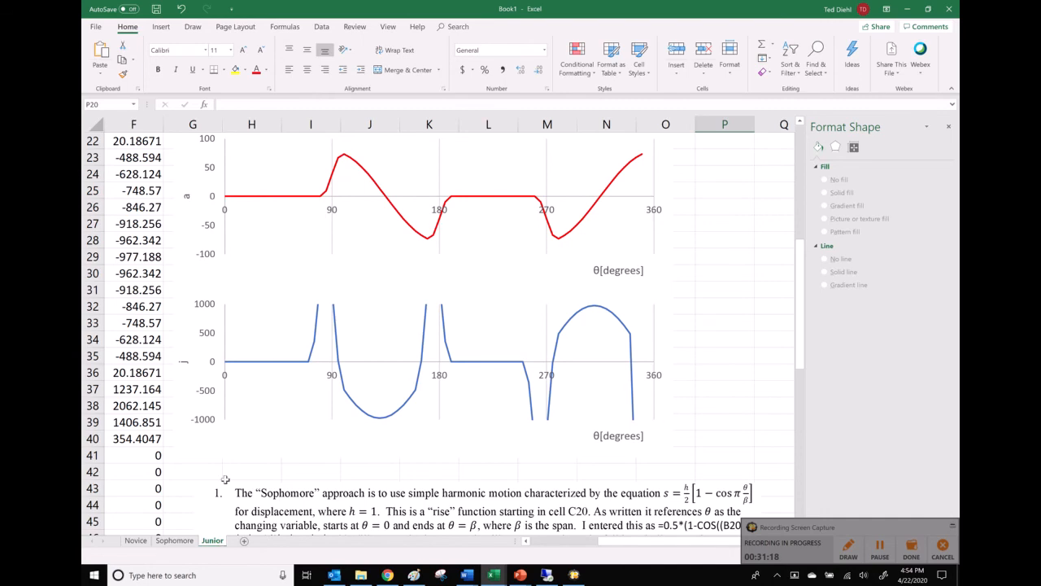
- Open the displacement formula in cell C20 of the Junior sheet for editing
scroll(245, 439, up, 7)
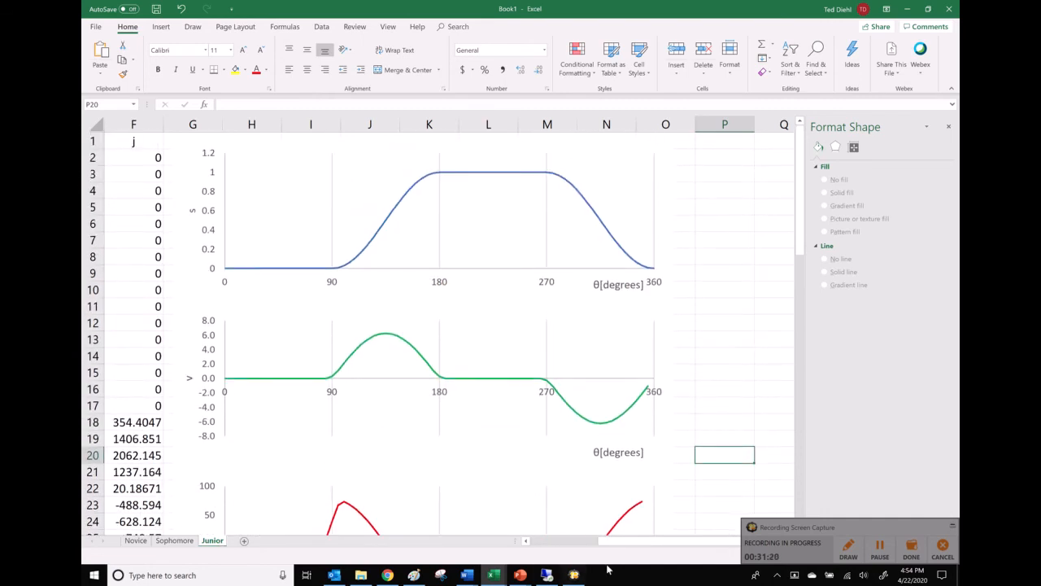
click(578, 543)
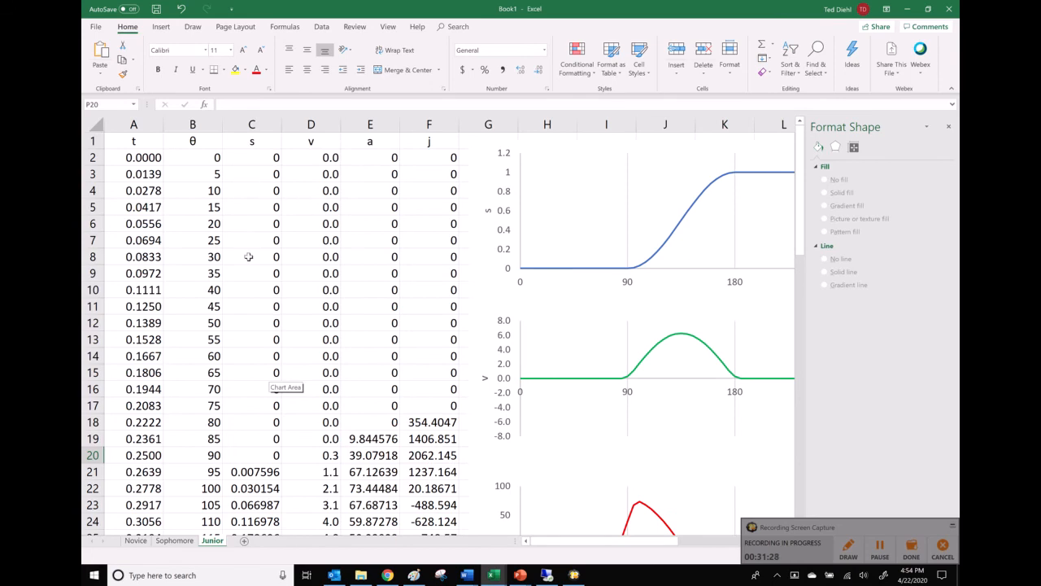
click(265, 472)
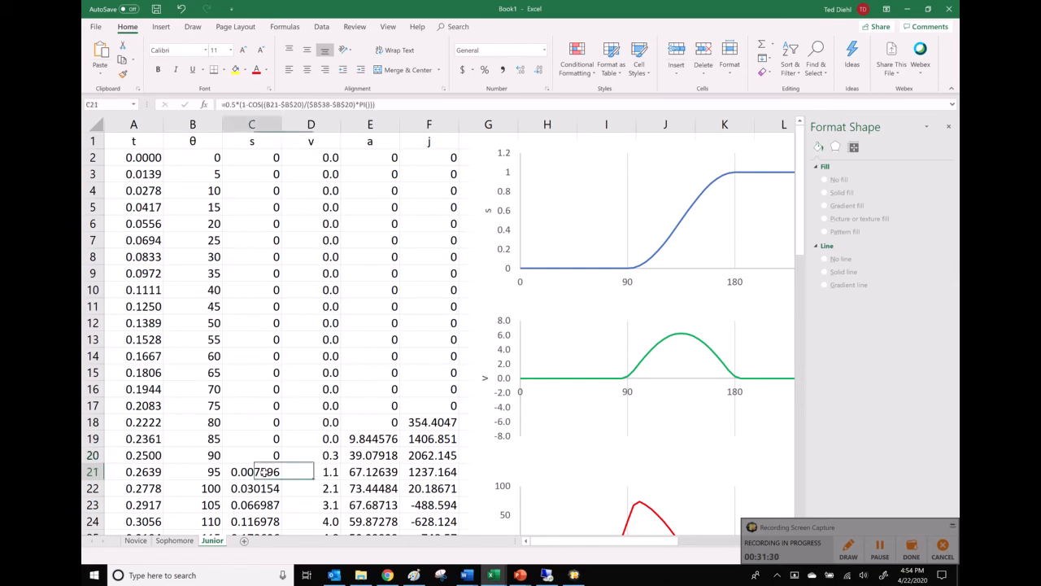
click(269, 457)
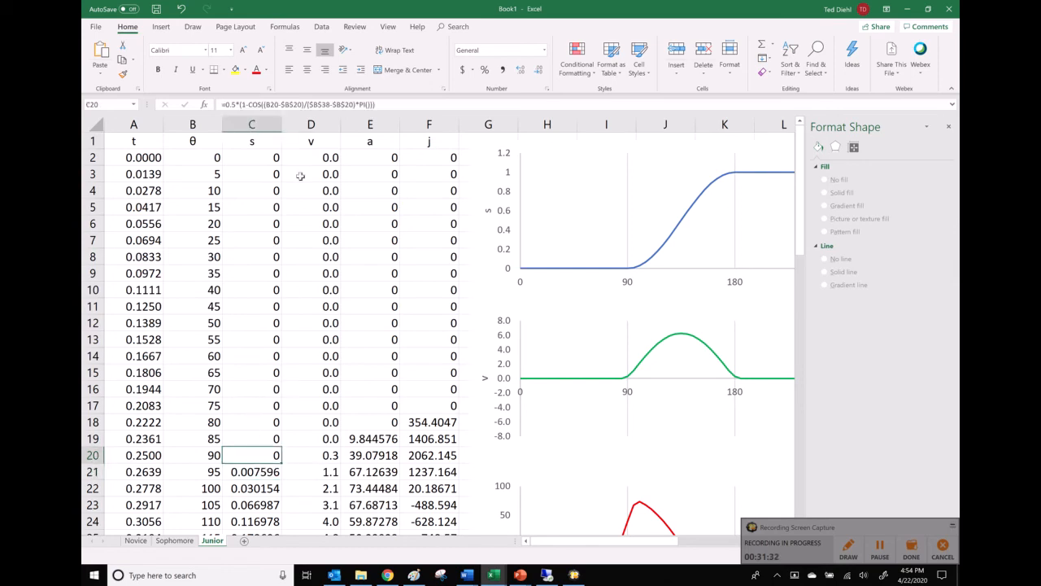
click(297, 105)
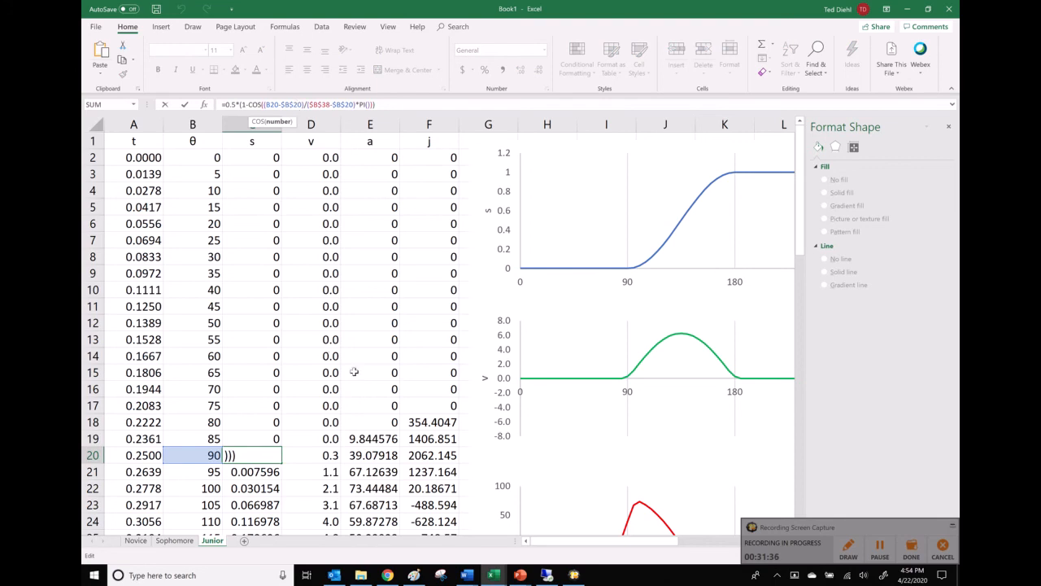
- Switch to the S15 HW11 Mechanisms 1370 Word document and copy item 30 describing the "Junior" approach
mouse_move(468, 576)
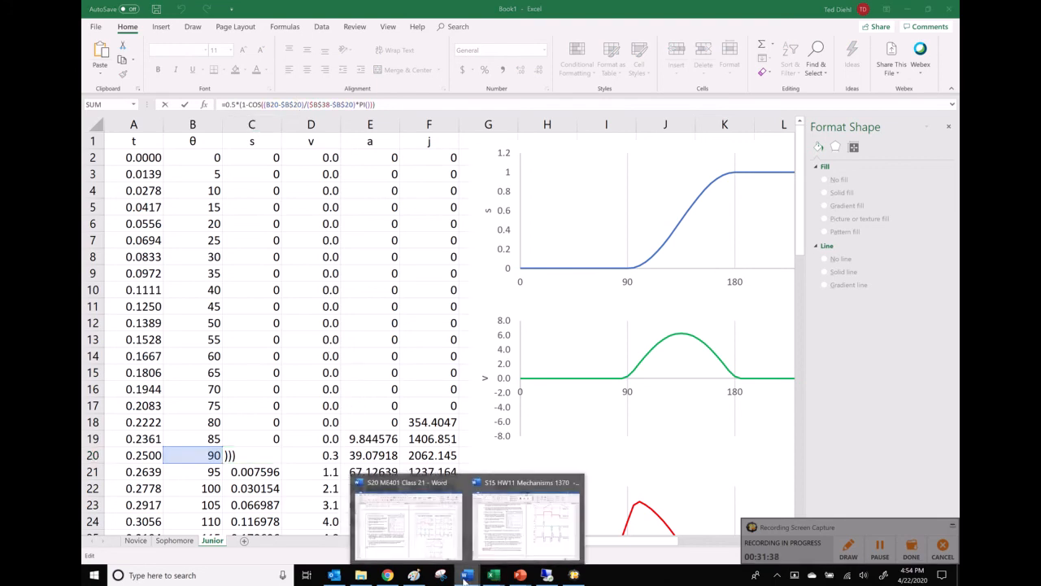
click(496, 540)
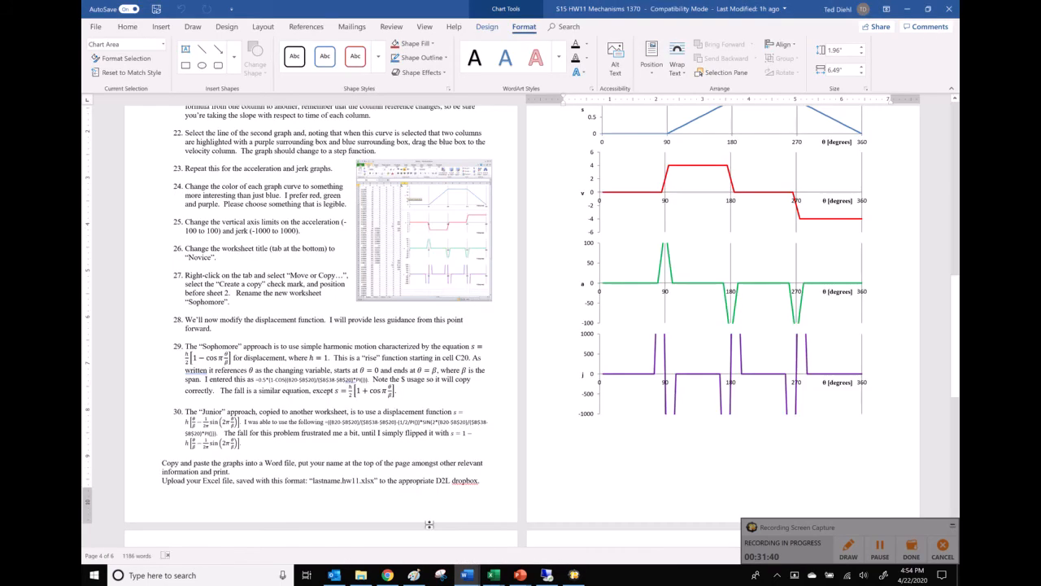
click(228, 426)
drag(227, 454, 169, 415)
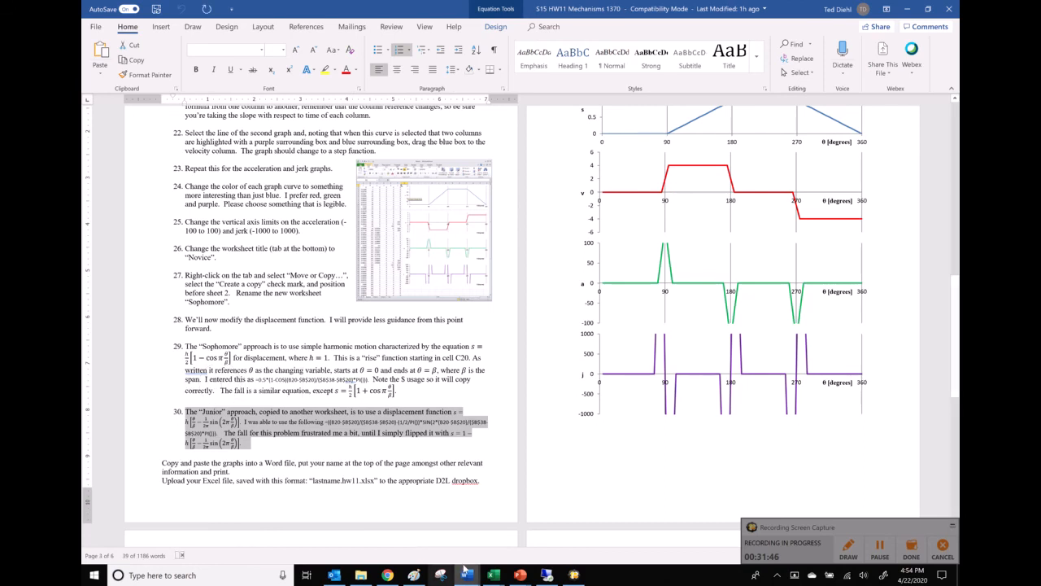
- Return to the Book1 workbook, leave the C20 formula edit and paste the copied item at D17 as a Picture (Enhanced Metafile)
click(492, 575)
click(529, 534)
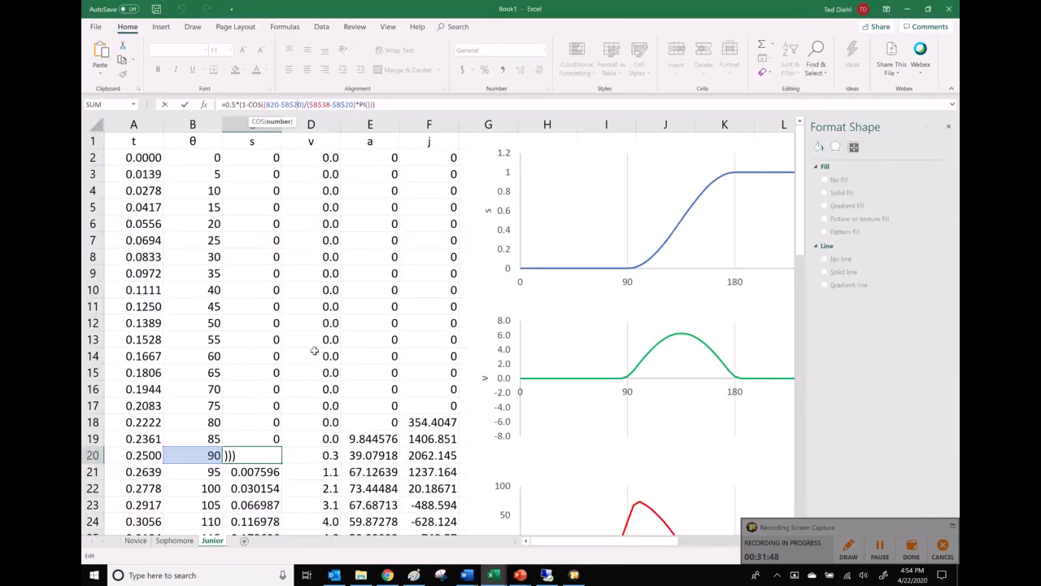
key(Return)
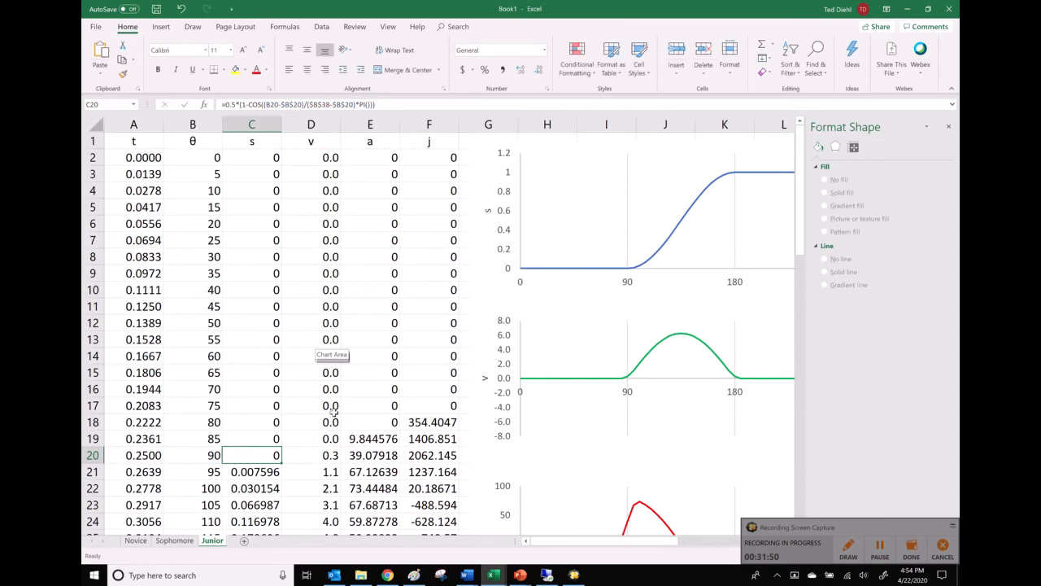
click(325, 405)
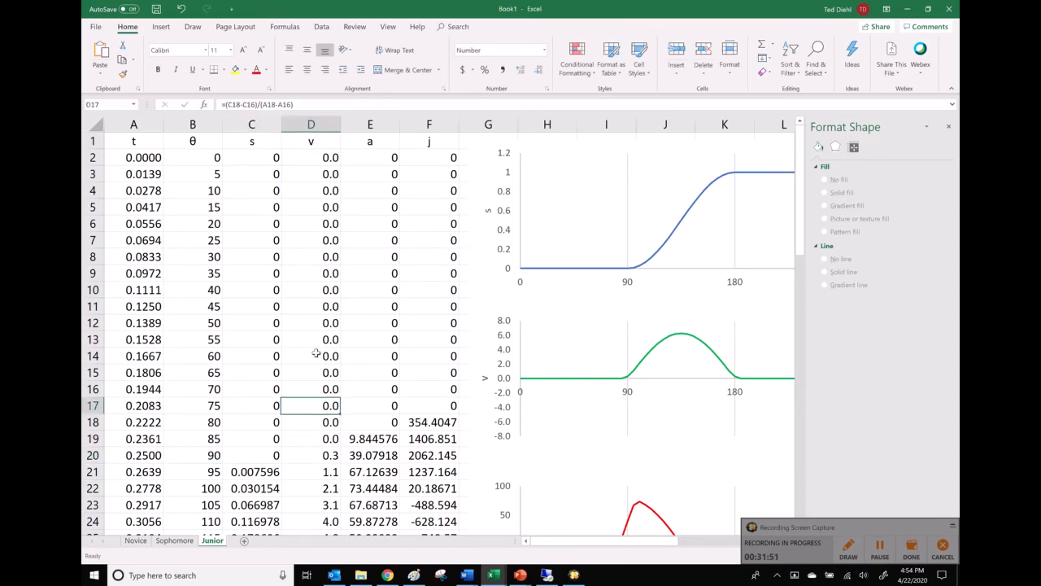
click(100, 74)
click(113, 117)
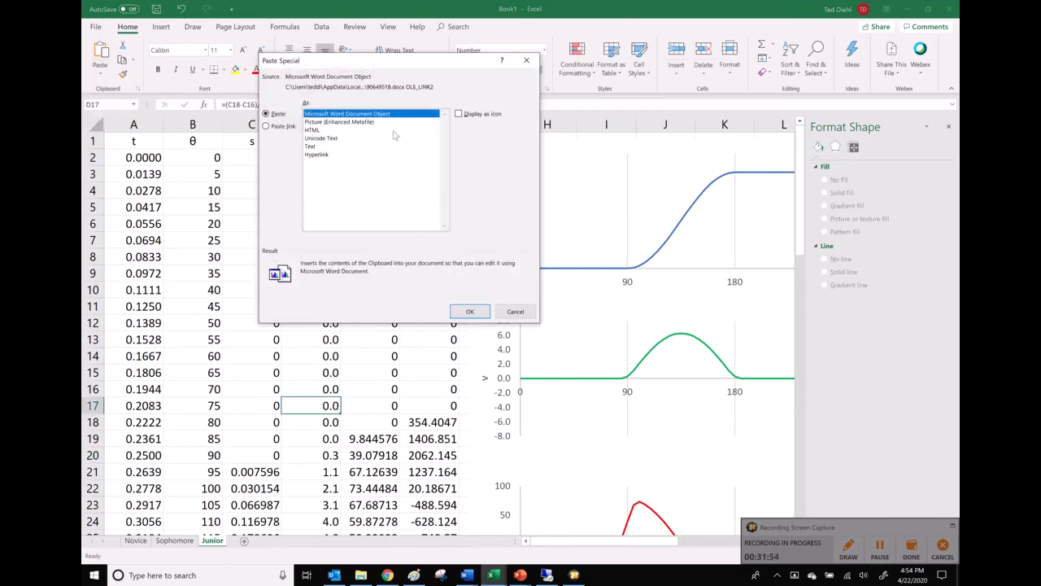
click(360, 123)
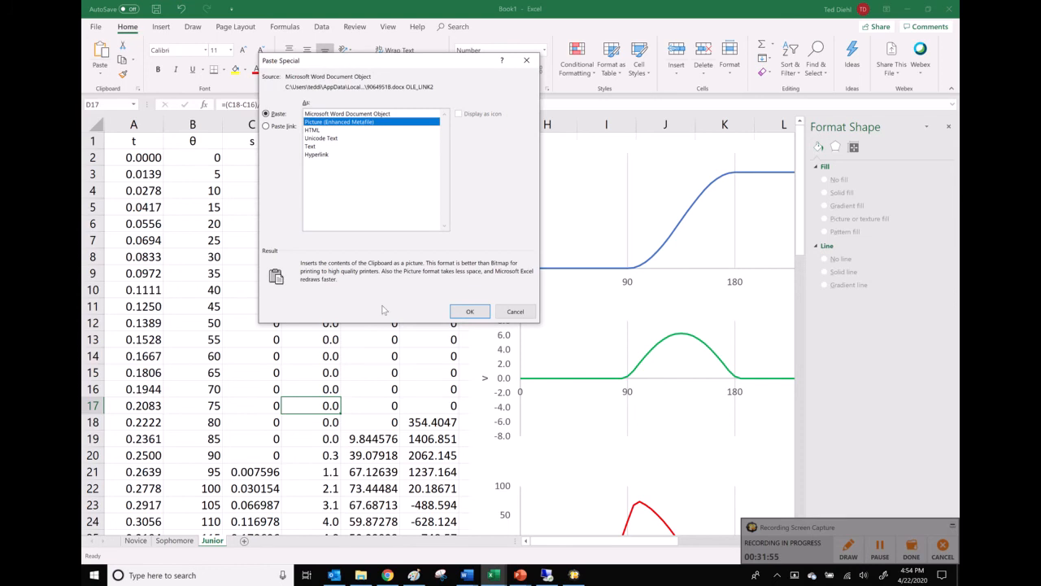
click(471, 312)
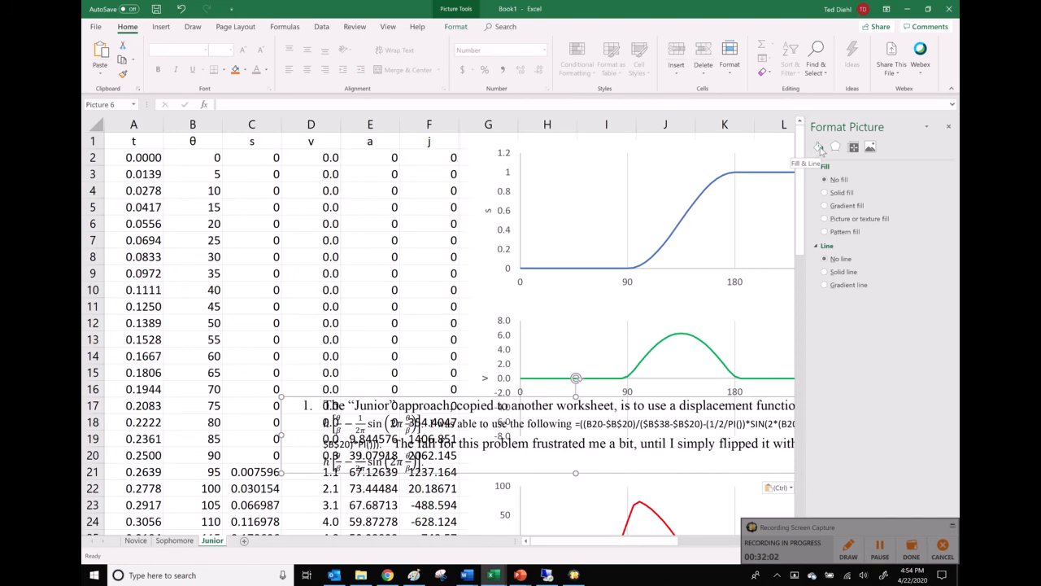
- Give the pasted "Junior" instructions picture a solid fill and move it so it starts in column C at row 15
click(824, 192)
drag(454, 457, 405, 427)
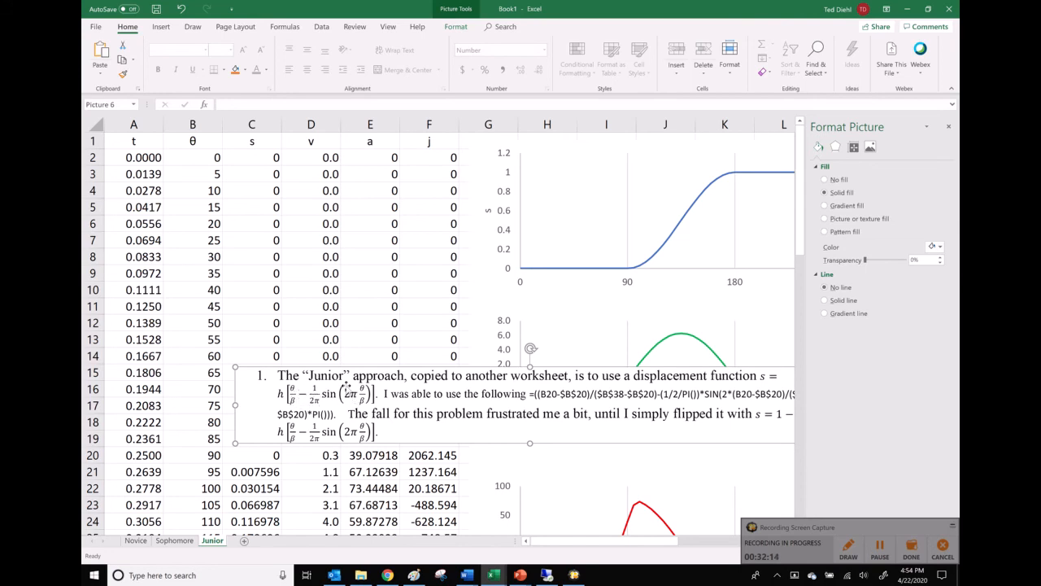
- Move the "Junior" instructions picture clear of row 20, and remove the leading 0.5* factor and the 1 before -COS from the C20 formula
drag(381, 395, 318, 398)
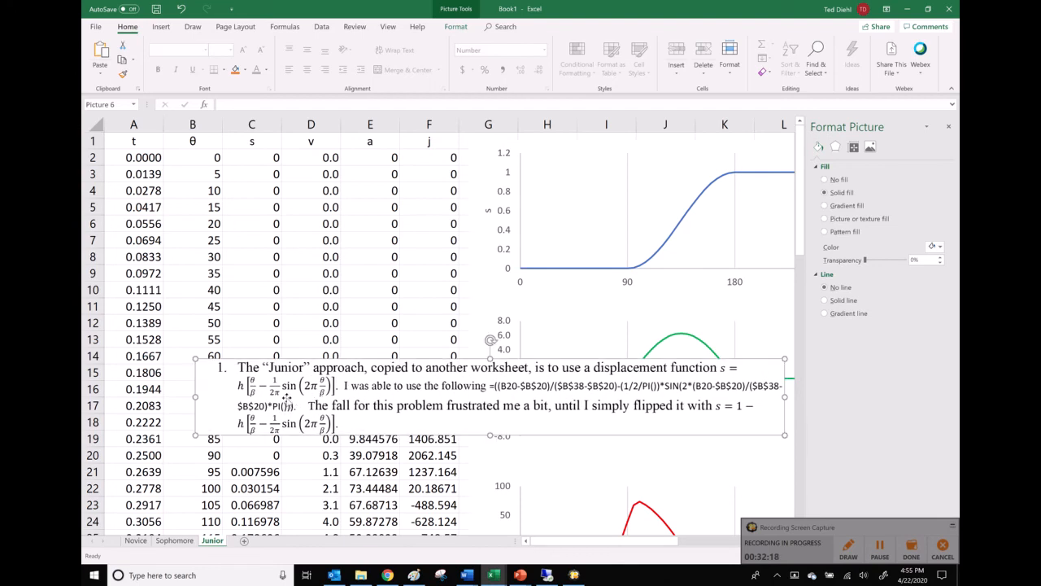
click(245, 471)
click(253, 457)
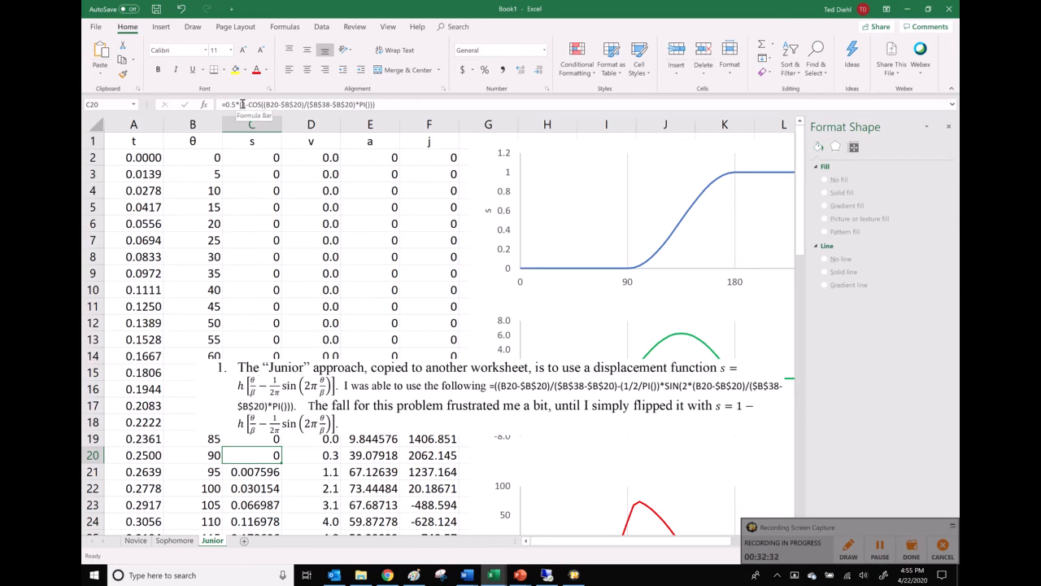
drag(238, 104, 224, 104)
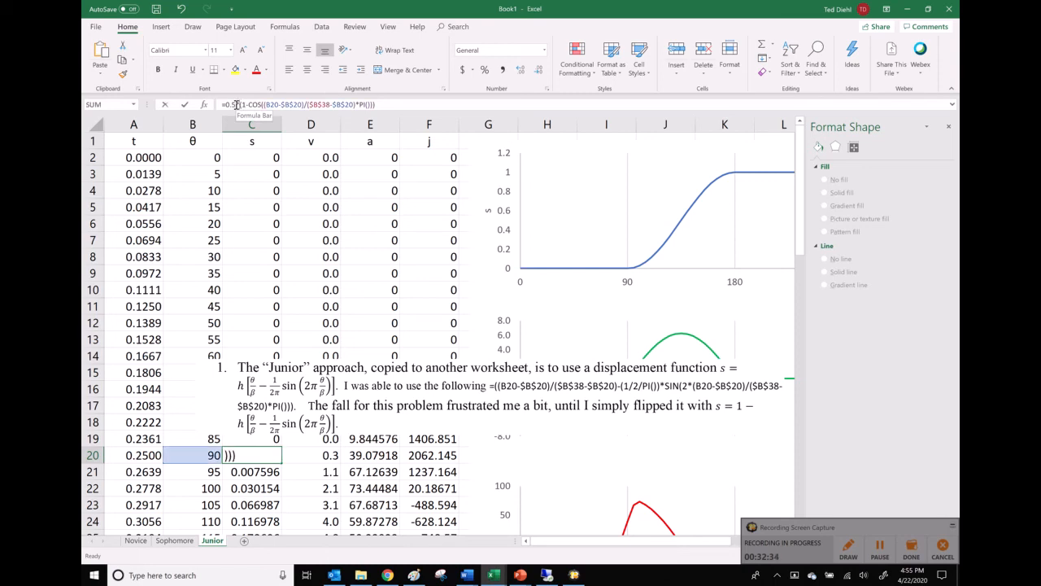
key(Delete)
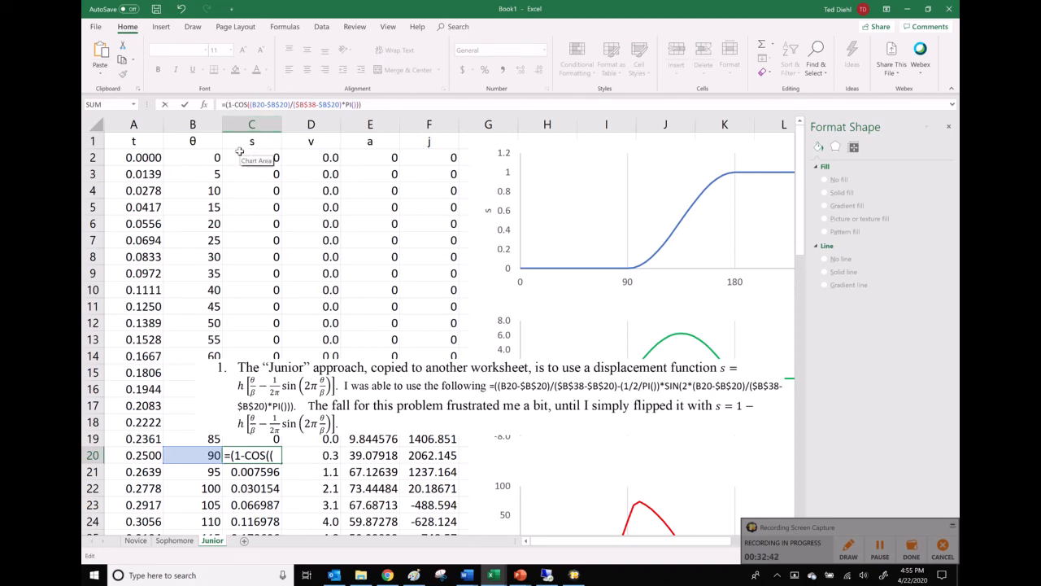
key(Delete)
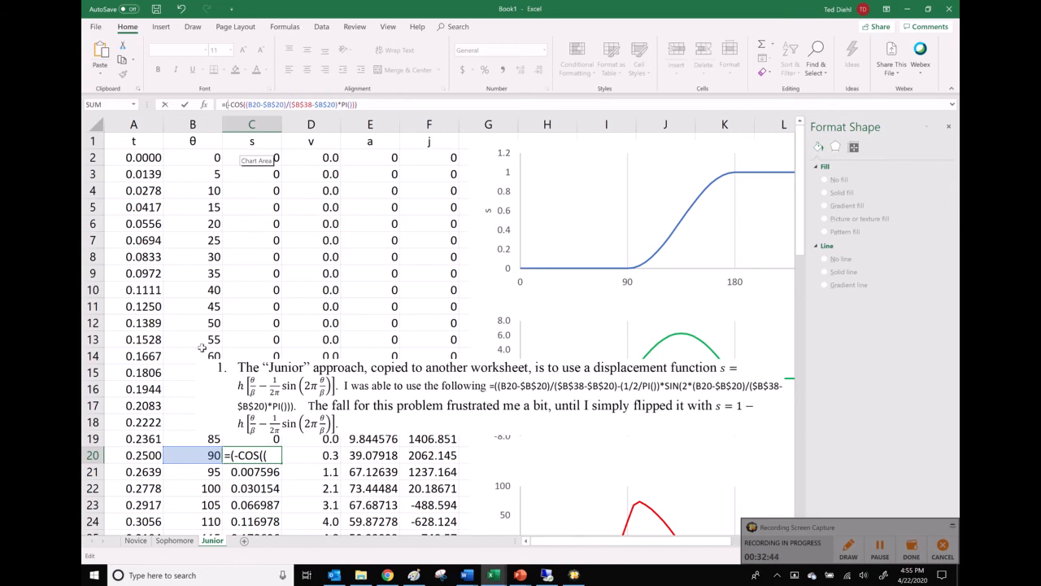
- Insert B20/($B$38-$B$20) as the first term of the C20 formula, before the -COS term, using absolute references in the denominator
click(190, 455)
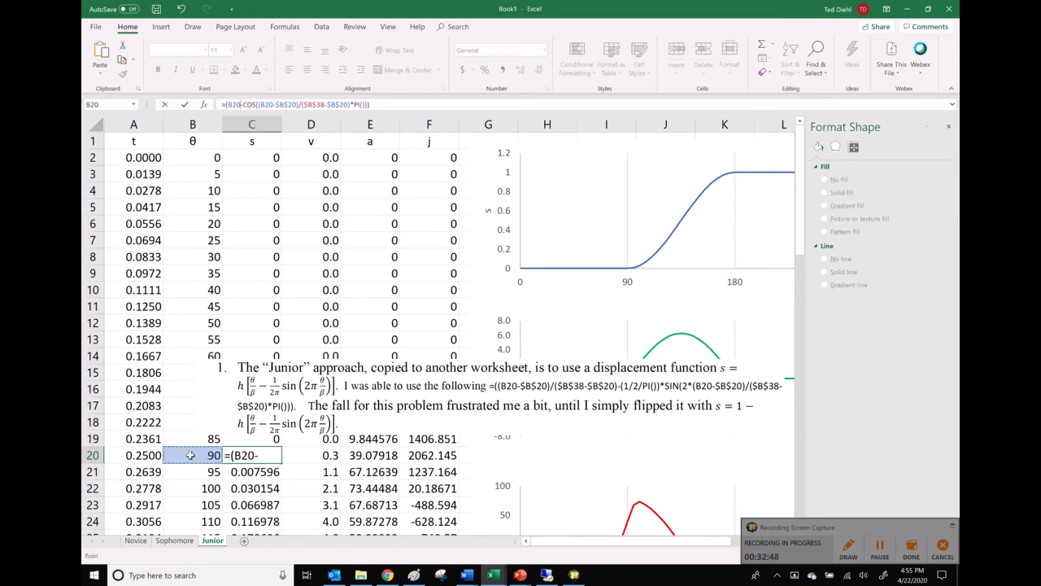
text(/()
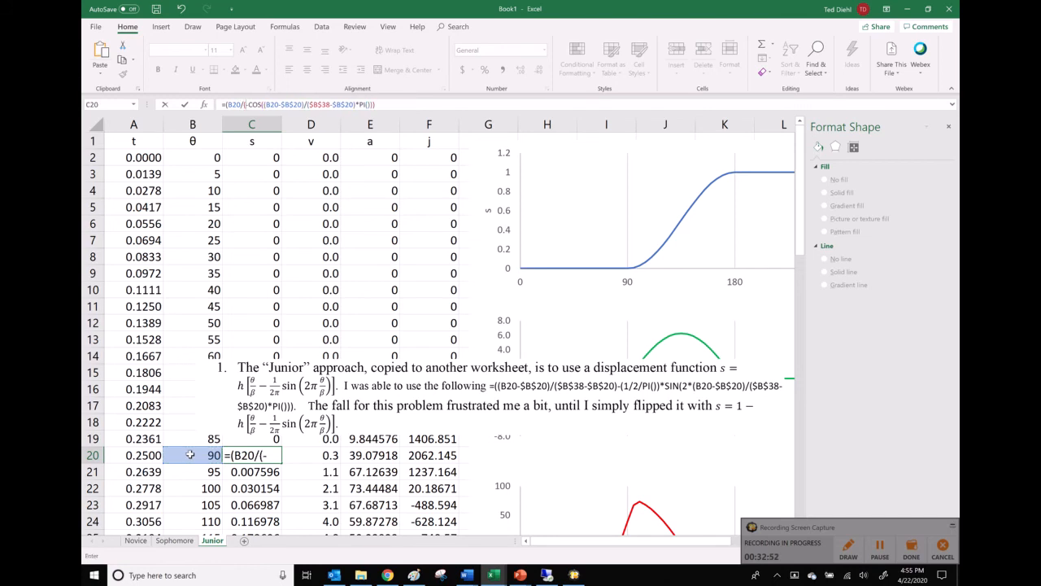
scroll(189, 454, down, 6)
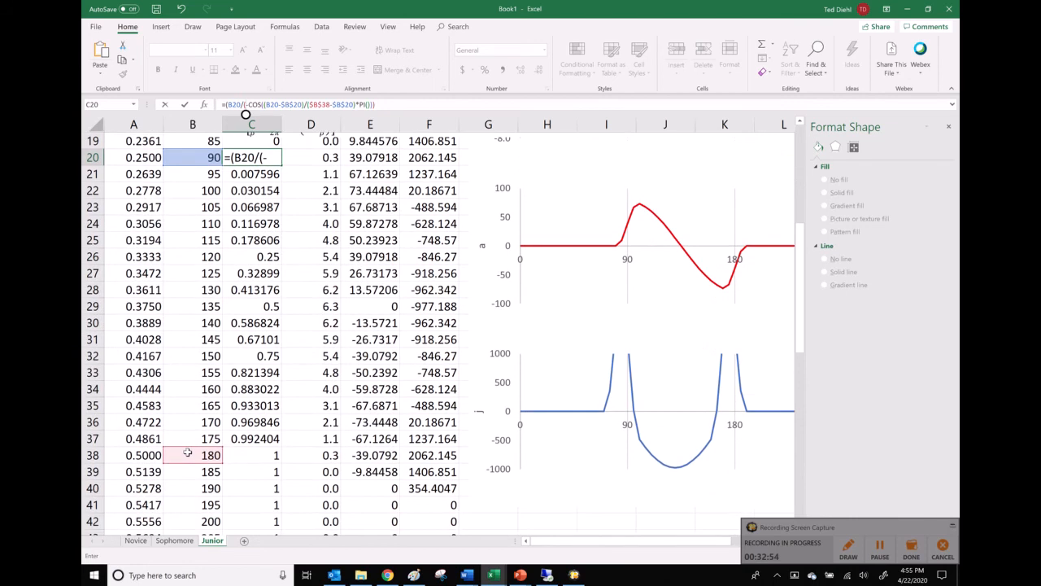
click(186, 454)
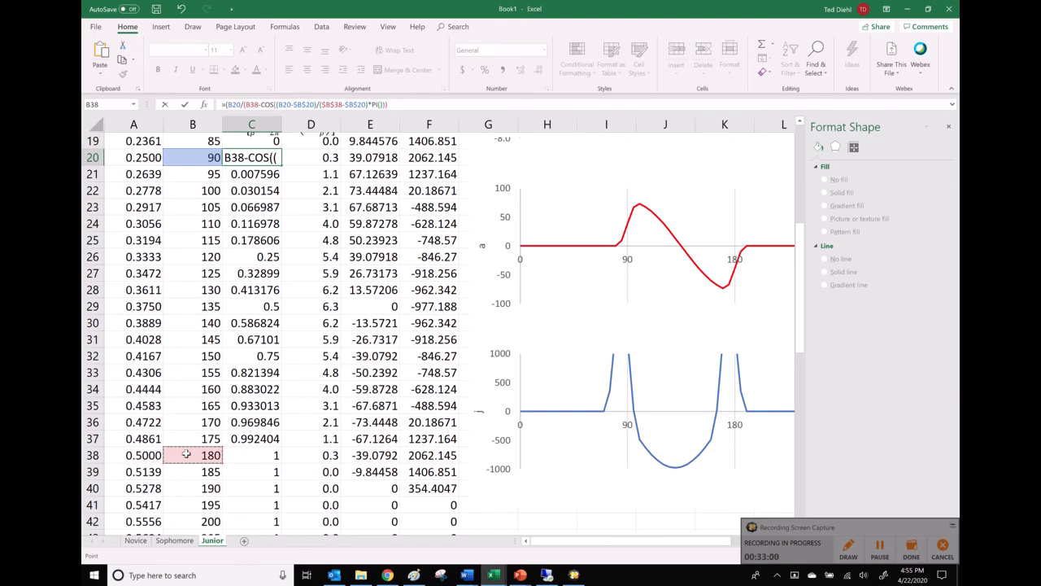
key(F4)
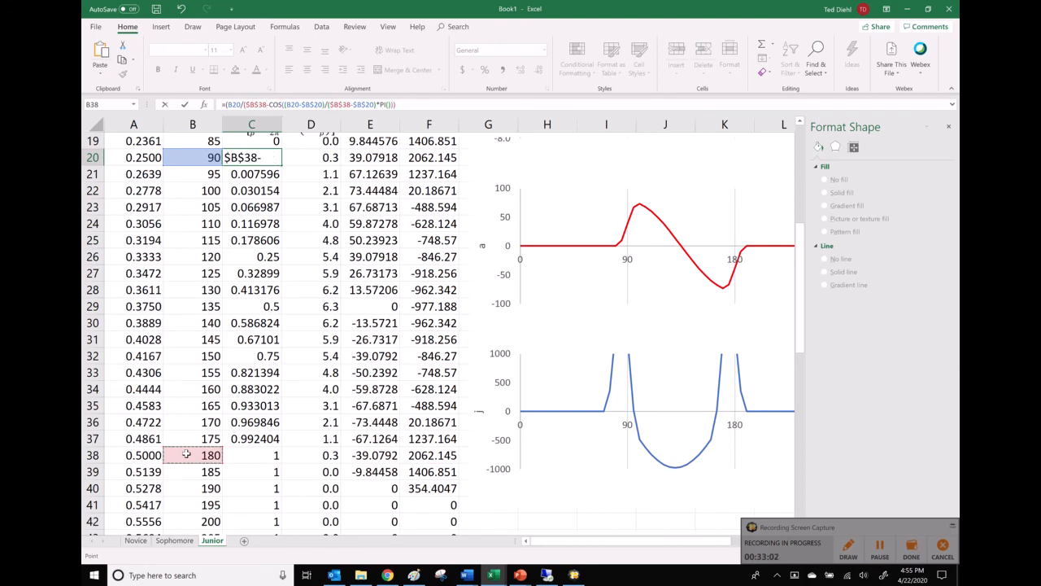
text(-)
scroll(192, 406, up, 4)
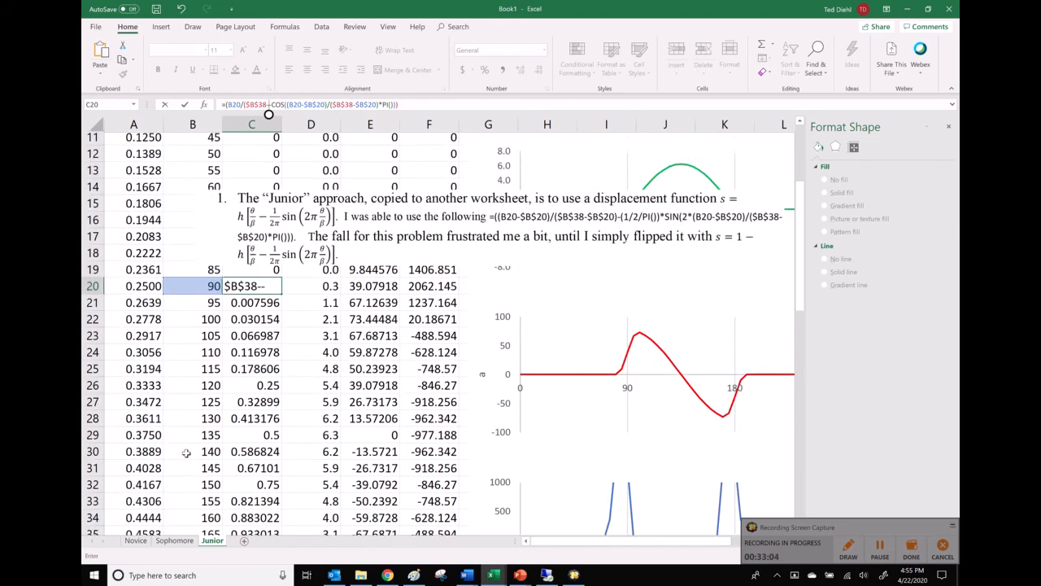
click(197, 354)
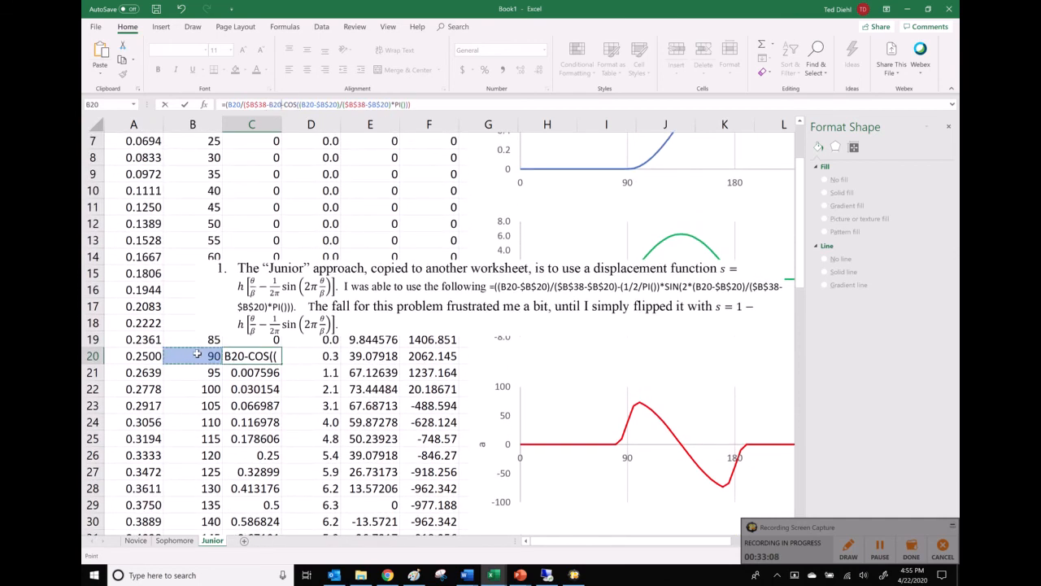
key(F4)
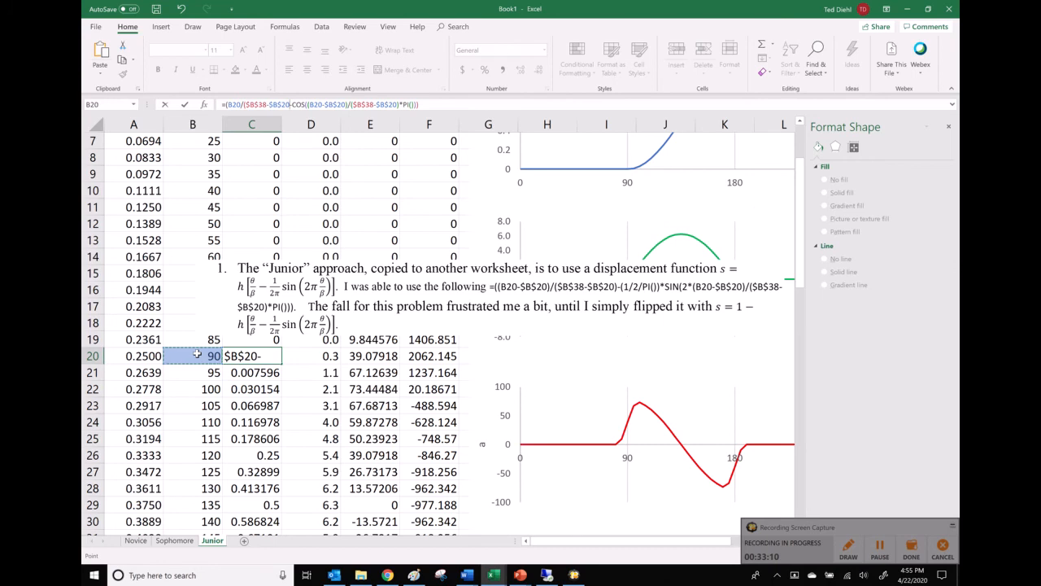
text())
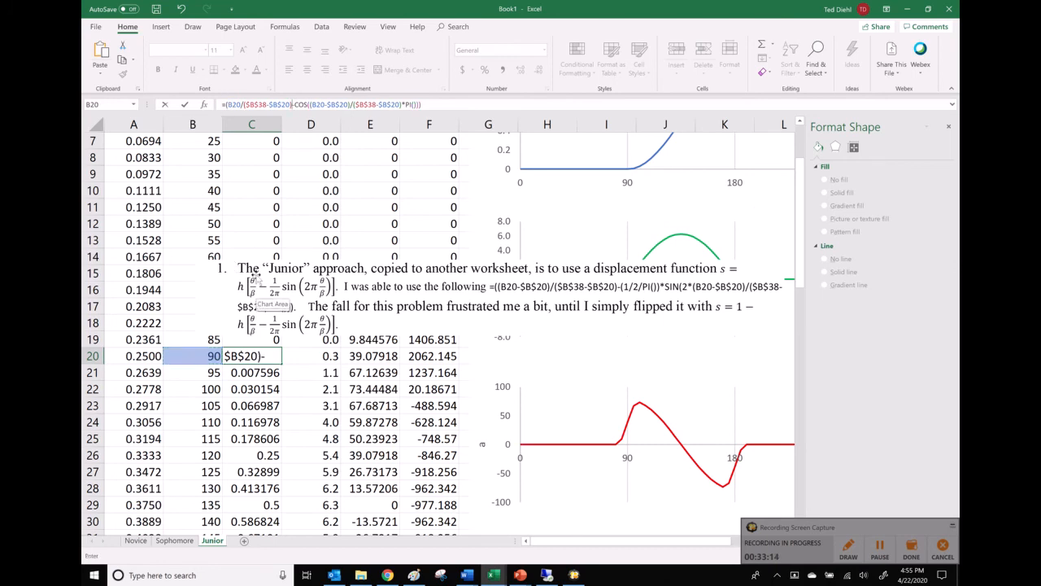
- Multiply the whole C20 expression by a leading 1* and insert the coefficient 1/2/PI()* before COS
click(224, 104)
text(1*)
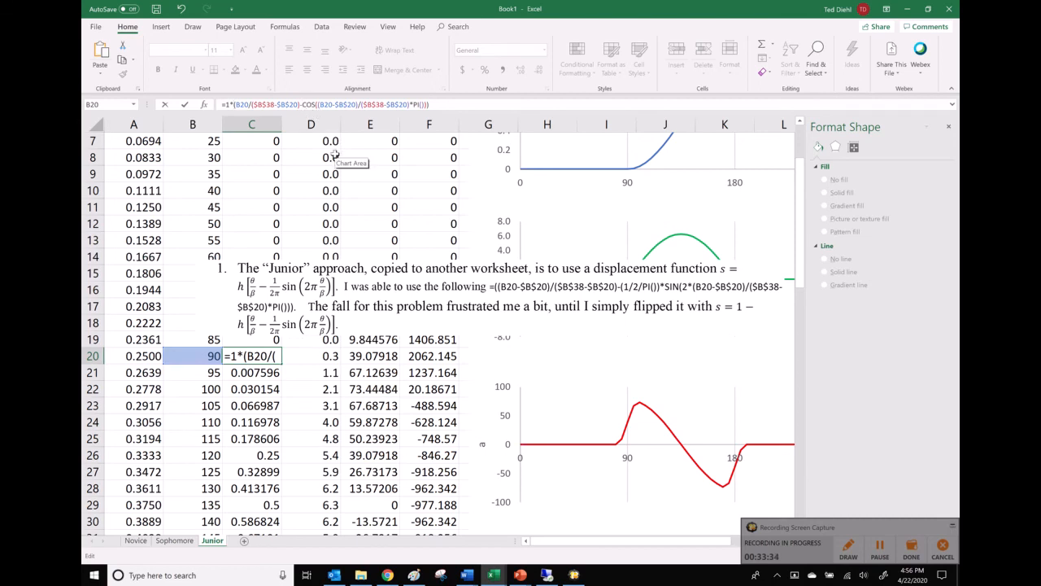
text(1/2)
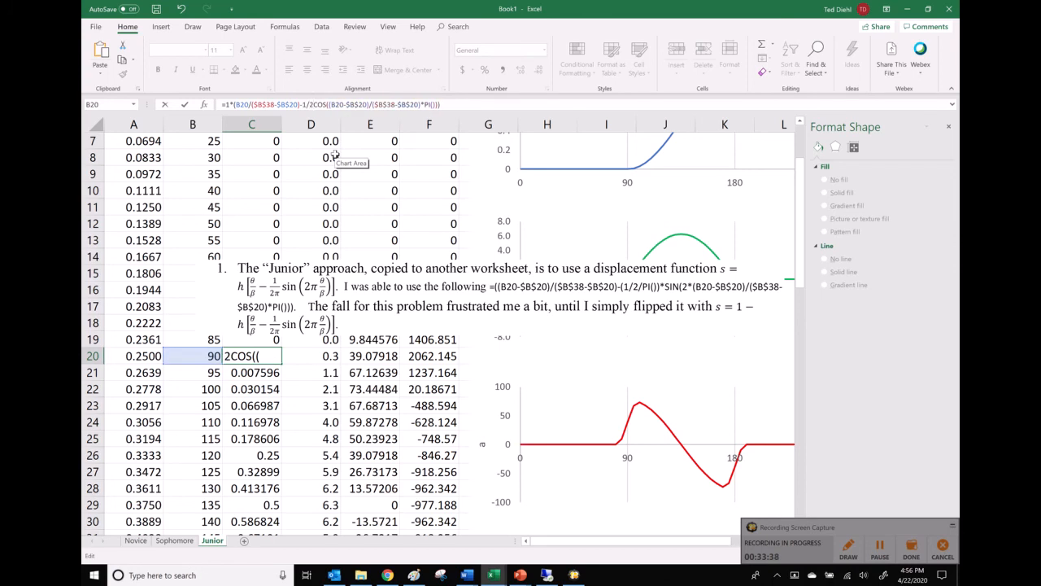
text(/PI())
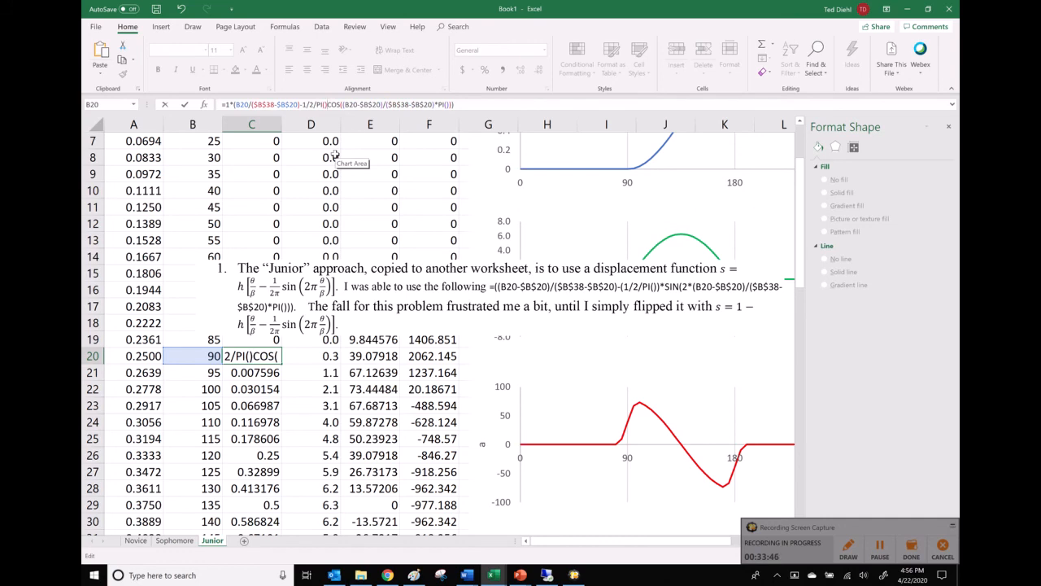
text(*)
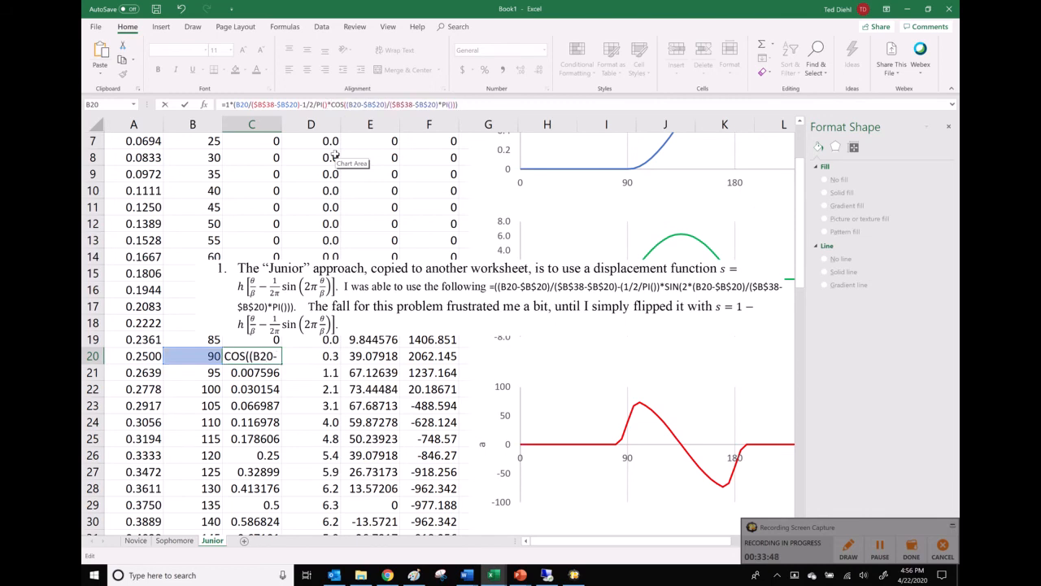
- Replace the COS function in the C20 formula with sin, keeping its existing argument
text(sin()
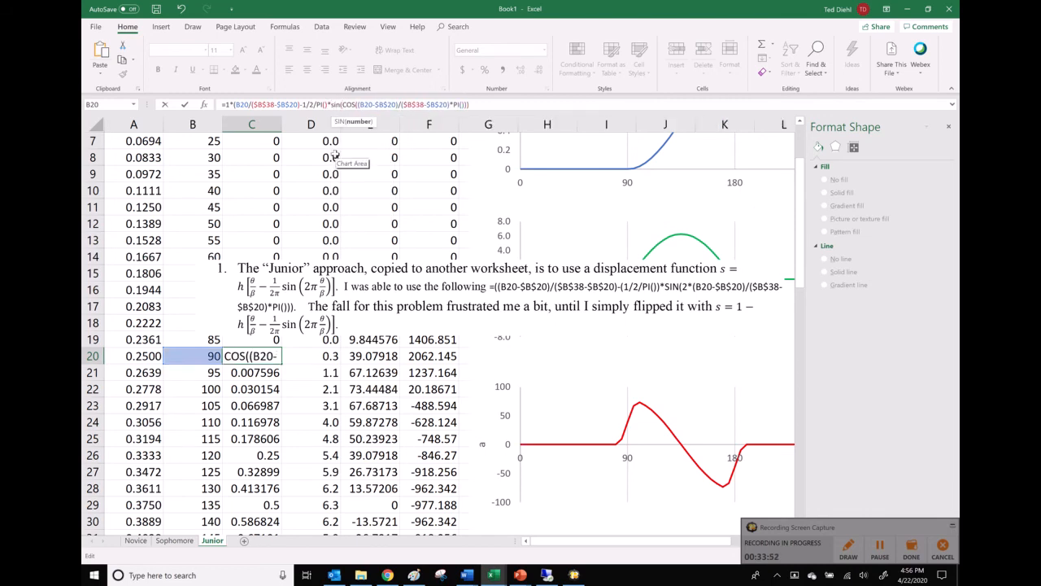
key(BackSpace)
key(Delete)
key(Delete)
key(Delete)
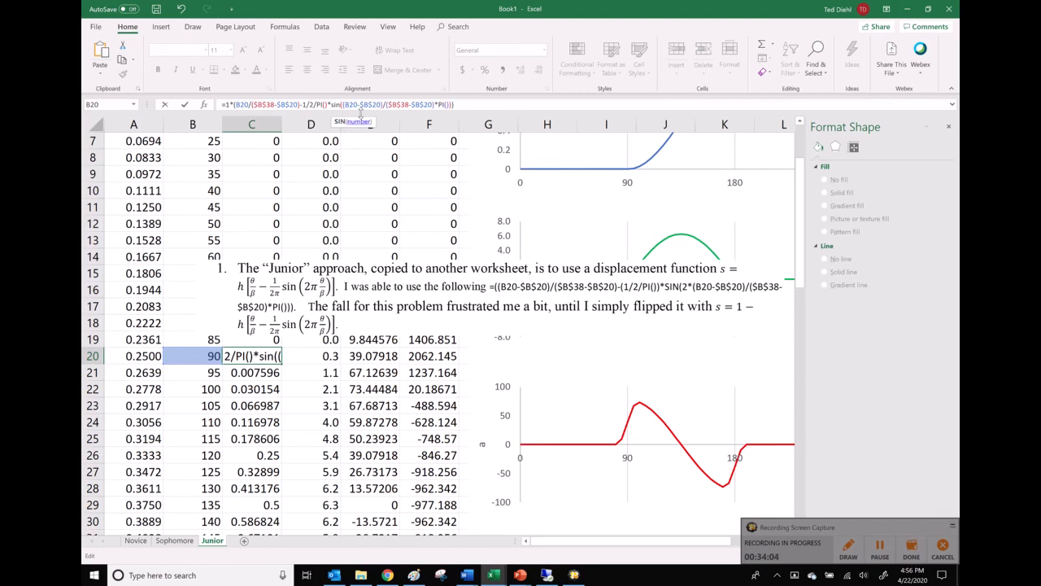
- Add a factor of 2 before PI() in the sine argument of C20, enter the formula and accept Excel's proposed correction
click(434, 106)
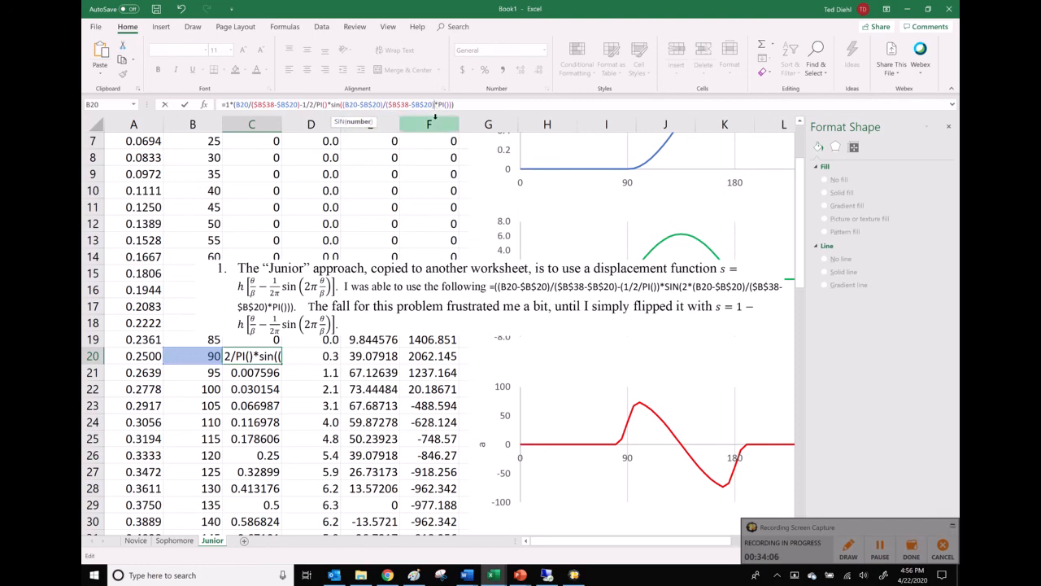
text(2*)
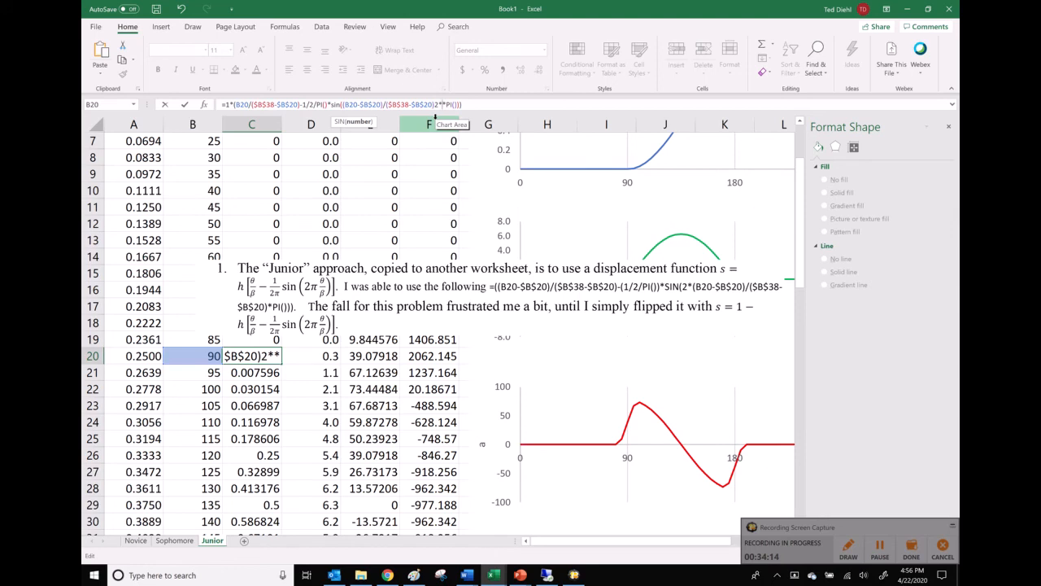
key(Return)
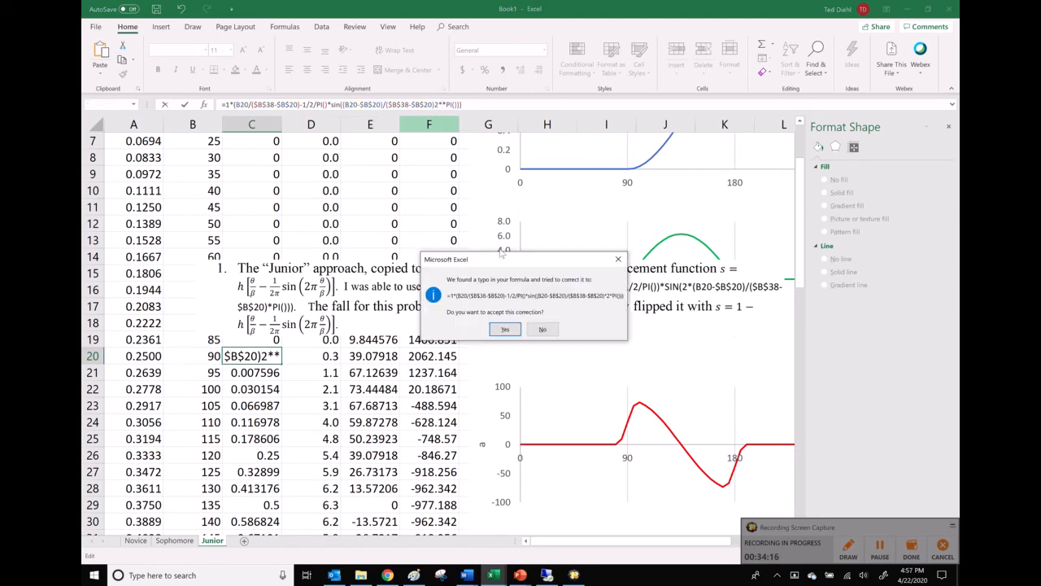
click(505, 329)
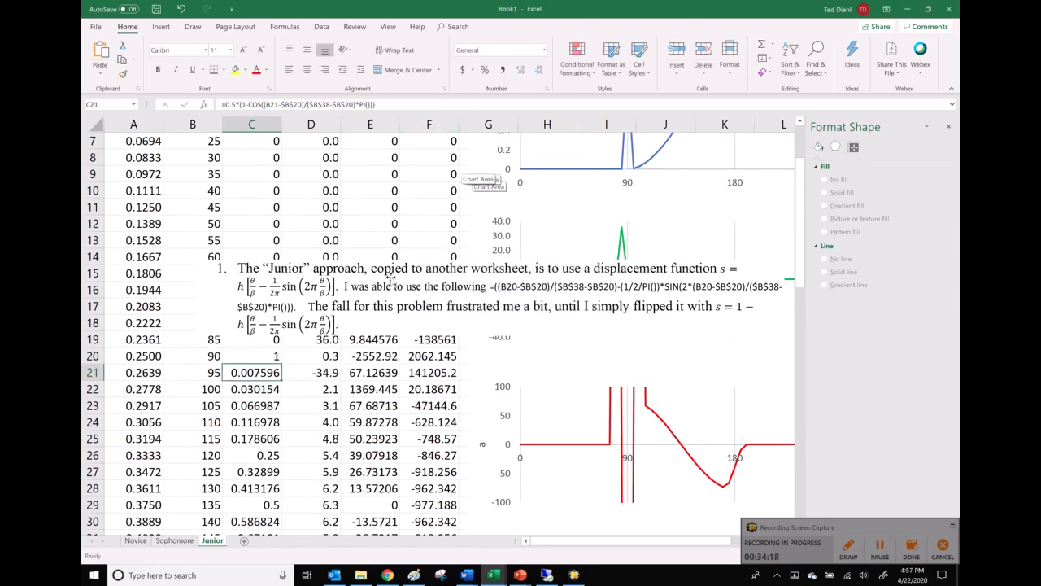
- Check the sine term of the C20 formula against the handout formula, leaving it unedited
click(266, 355)
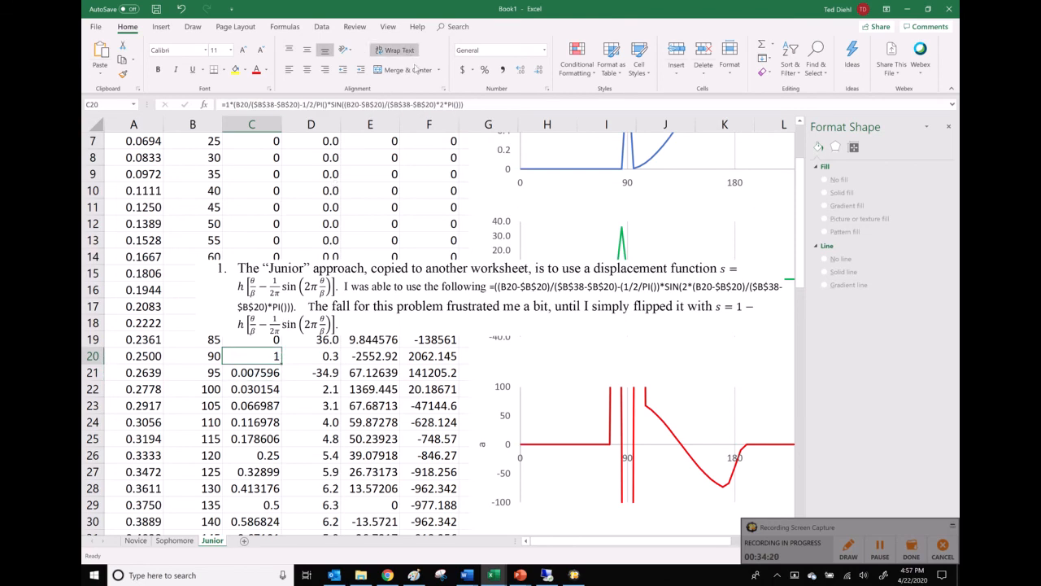
click(374, 106)
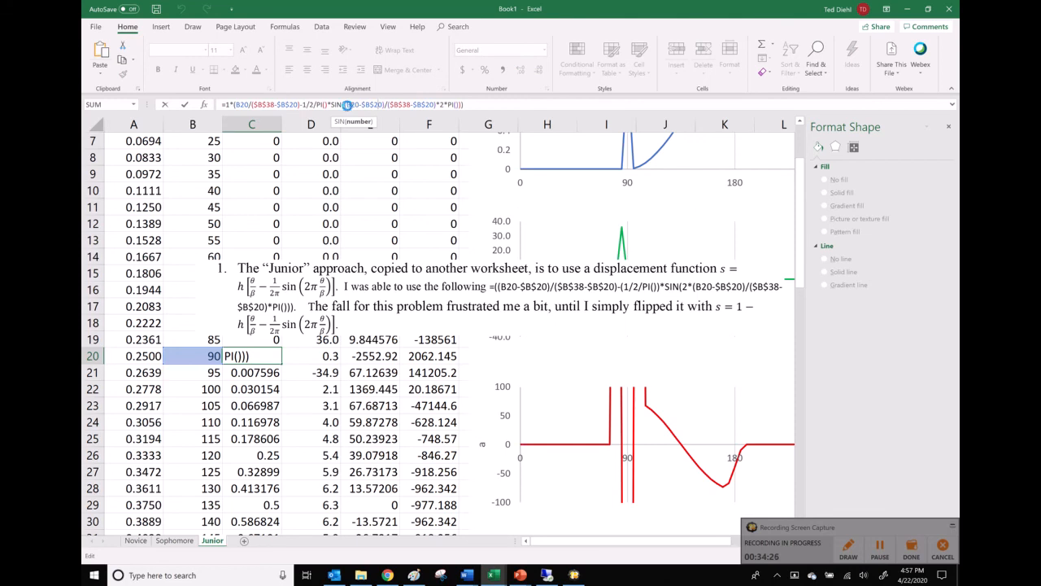
key(Return)
click(266, 353)
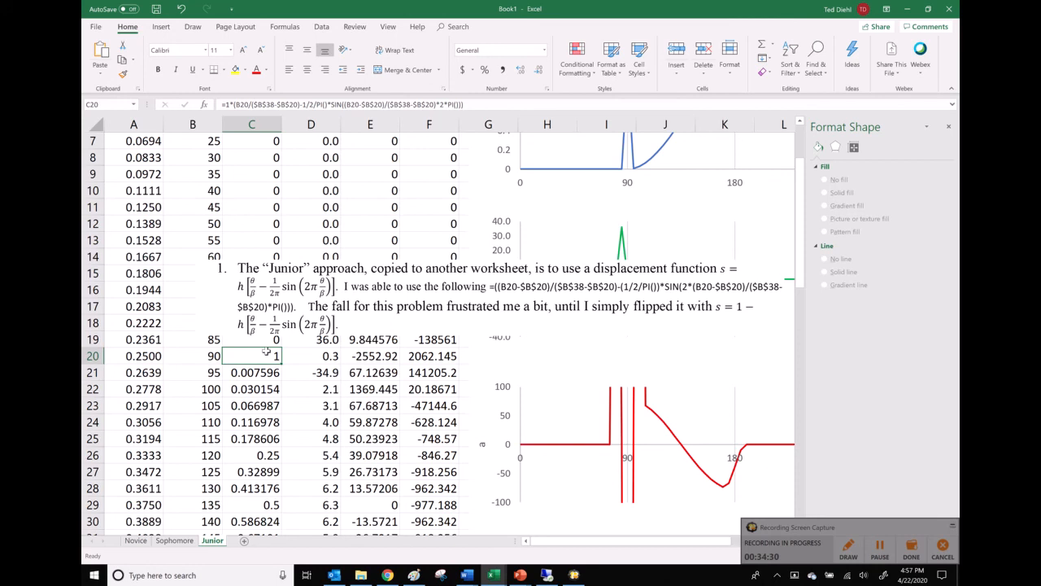
click(580, 575)
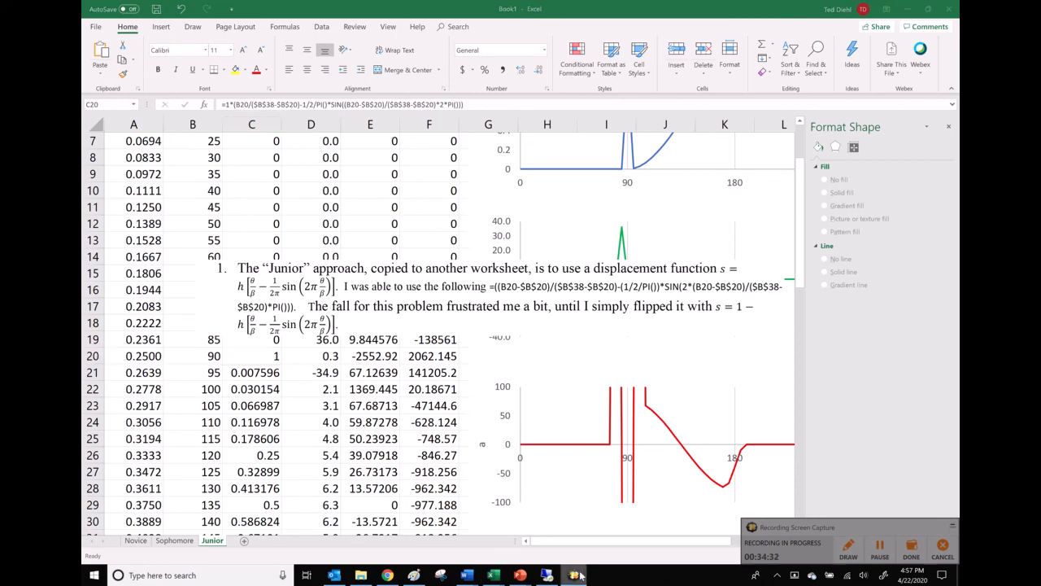
click(879, 547)
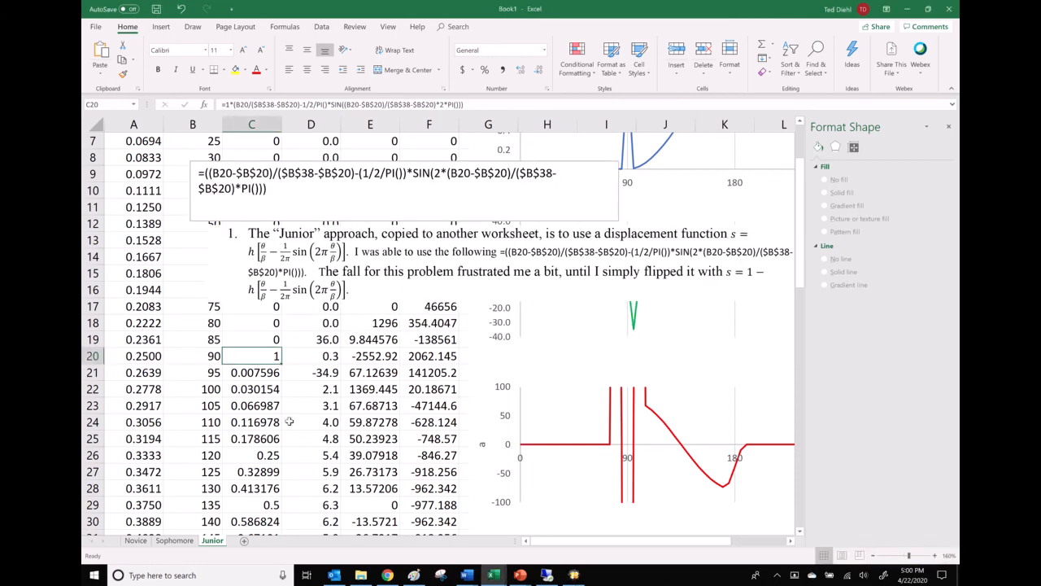
- Rewrite the first term's numerator in the C20 formula as (B20-$B$38), using an absolute reference, and enter the formula
click(235, 108)
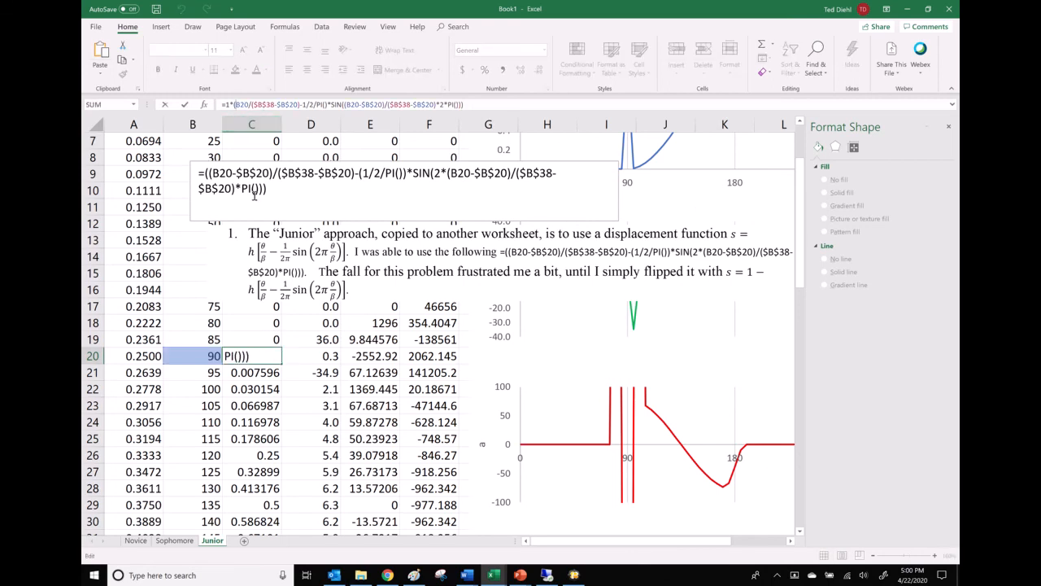
click(237, 105)
text(()
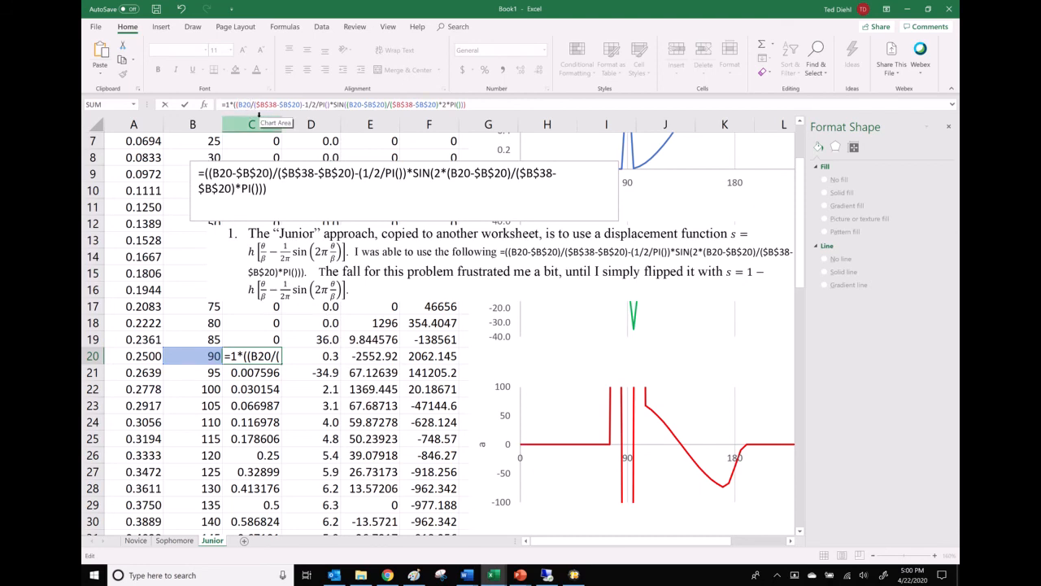
text(-)
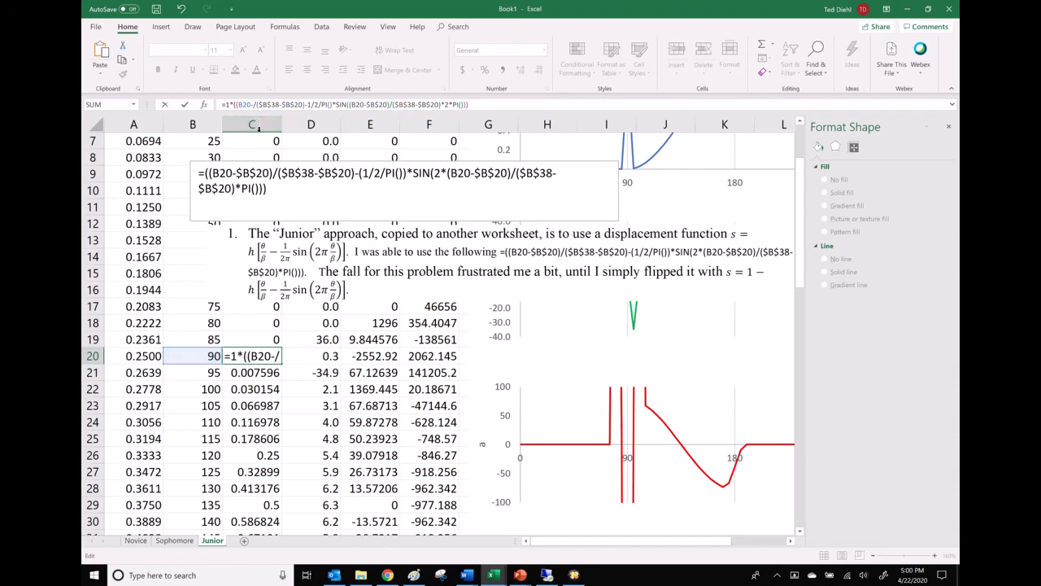
scroll(229, 357, down, 6)
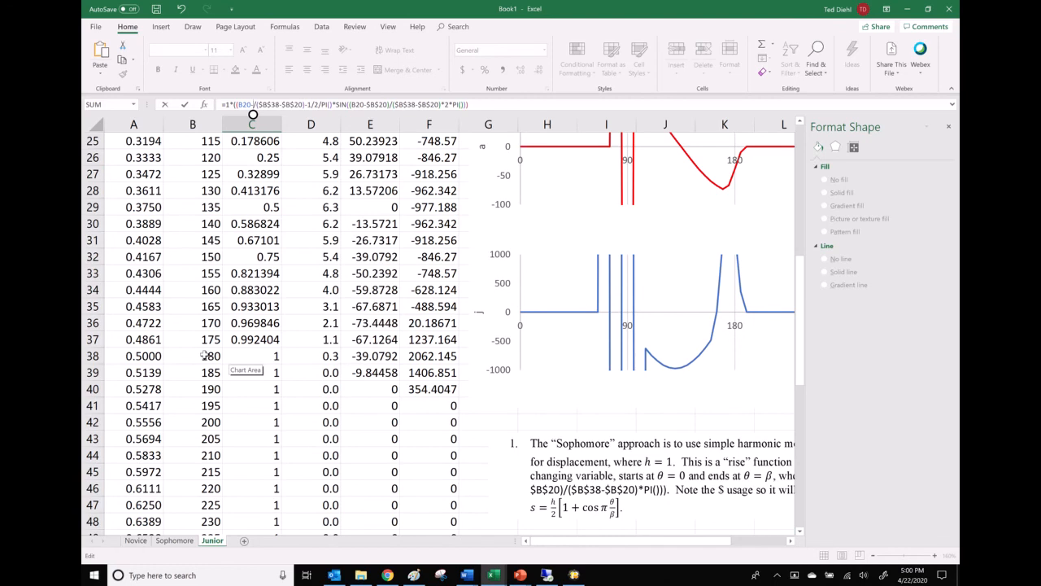
click(205, 356)
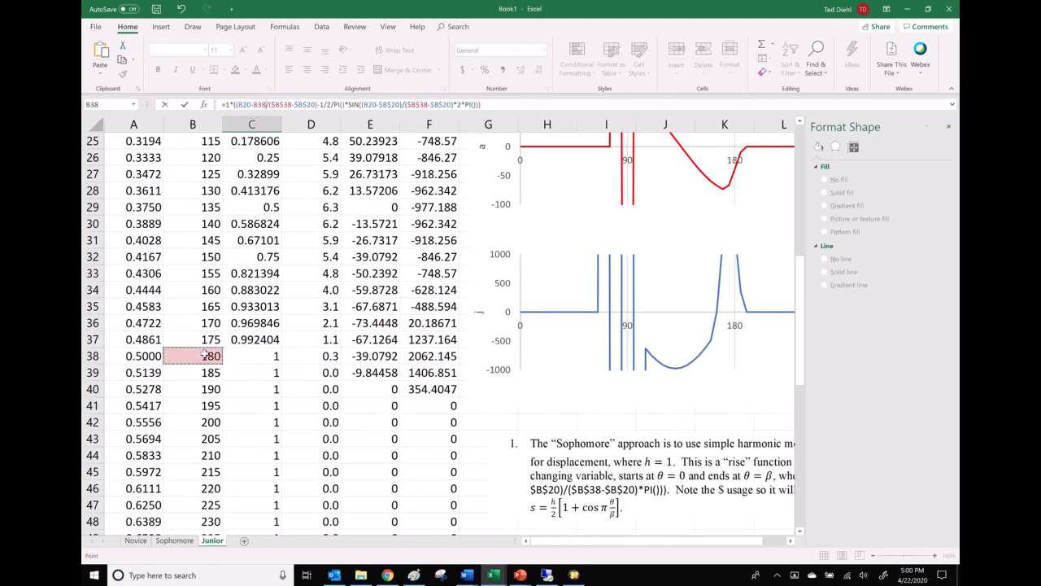
scroll(207, 342, up, 5)
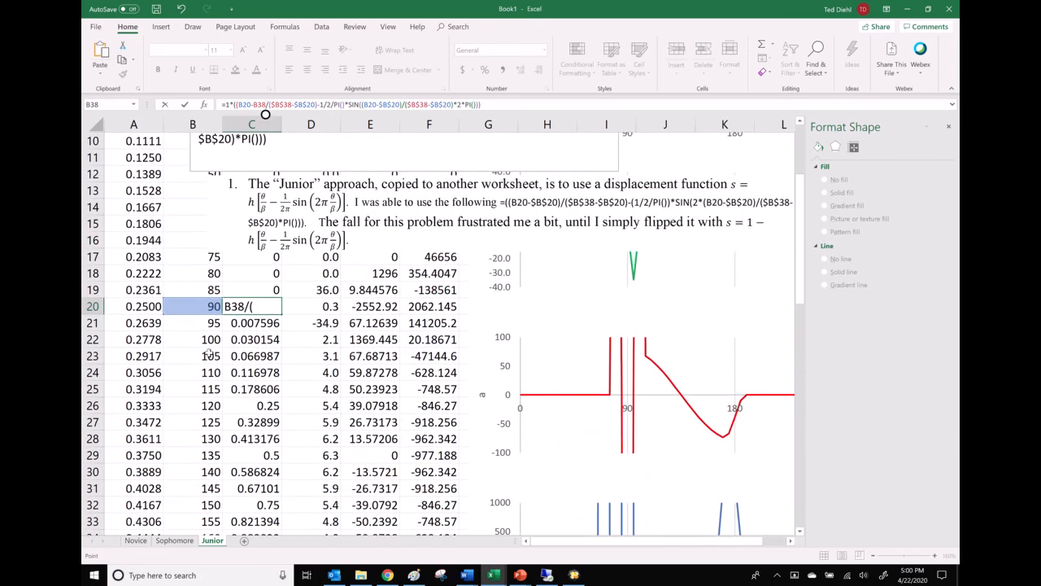
key(F4)
text())
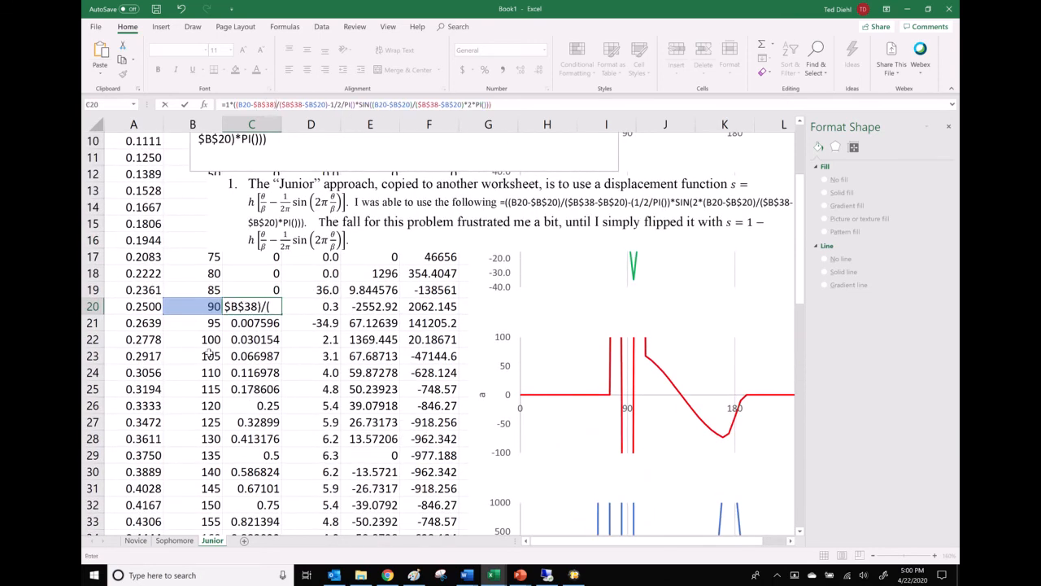
scroll(263, 366, up, 2)
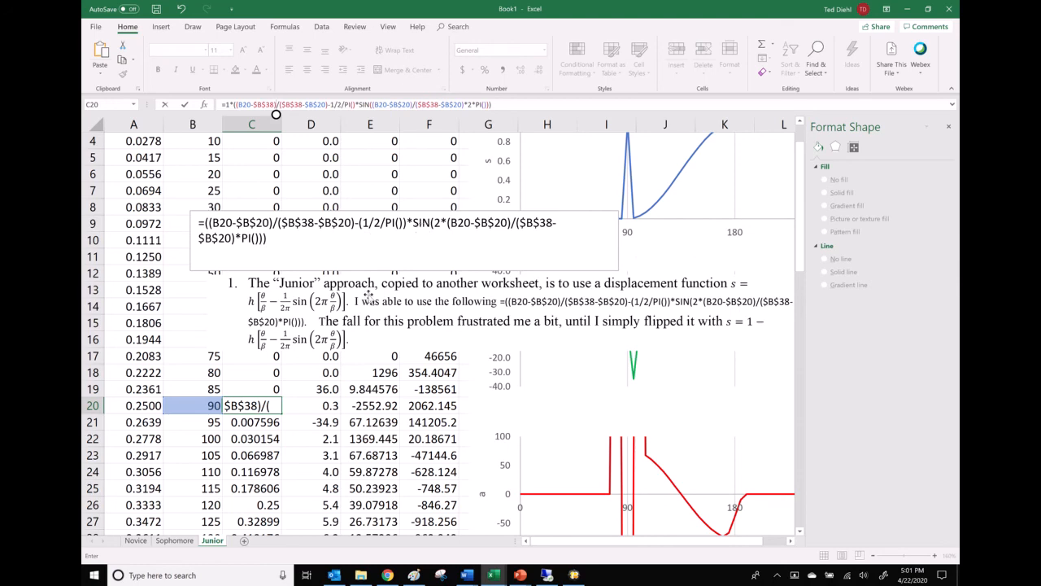
key(ctrl+Return)
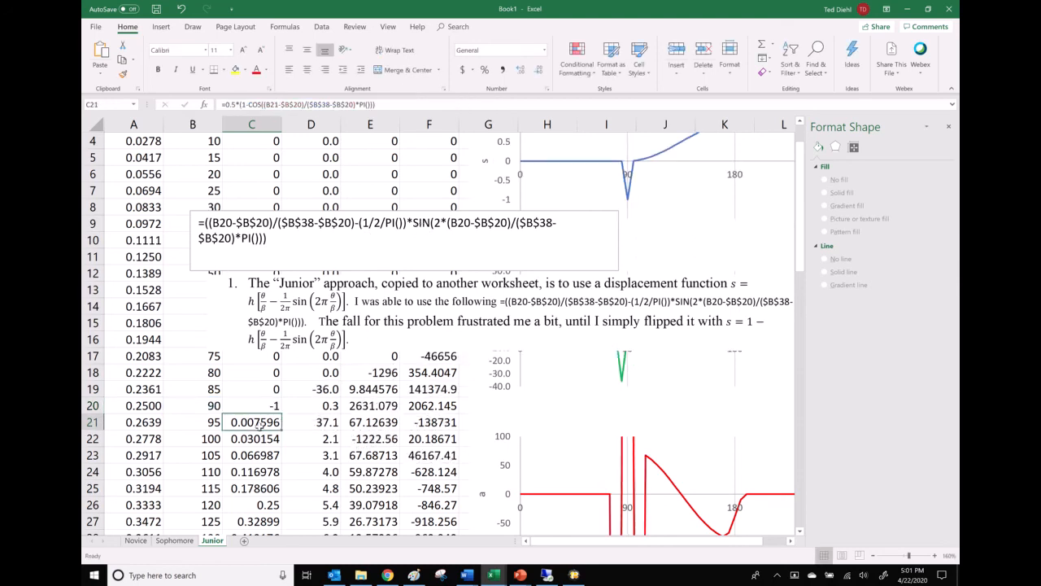
- Enclose the sine coefficient 1/2/PI() of the C20 formula in parentheses and enter the formula
click(347, 105)
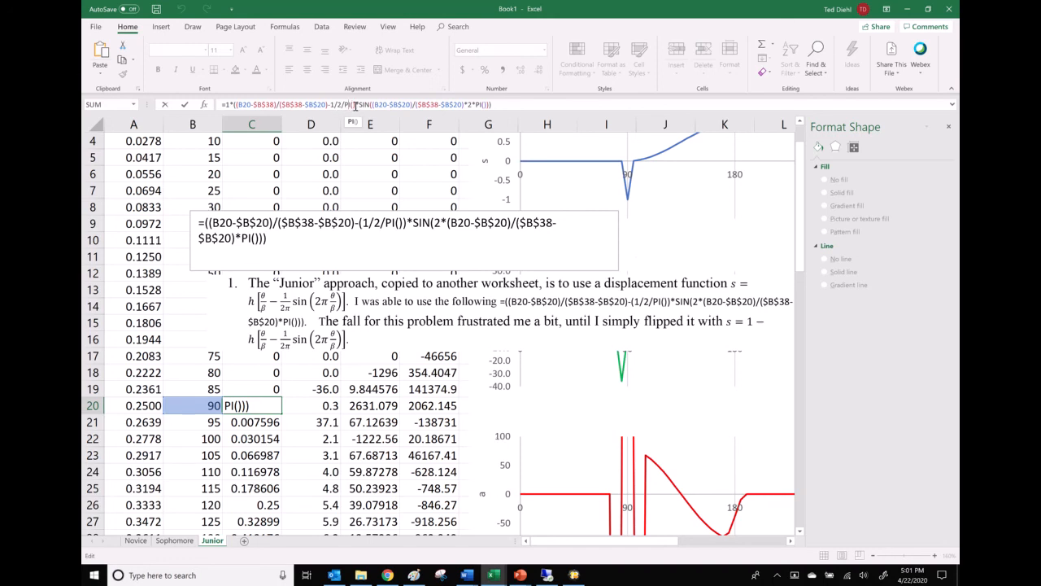
click(356, 105)
text(*)
click(372, 105)
text(()
click(332, 104)
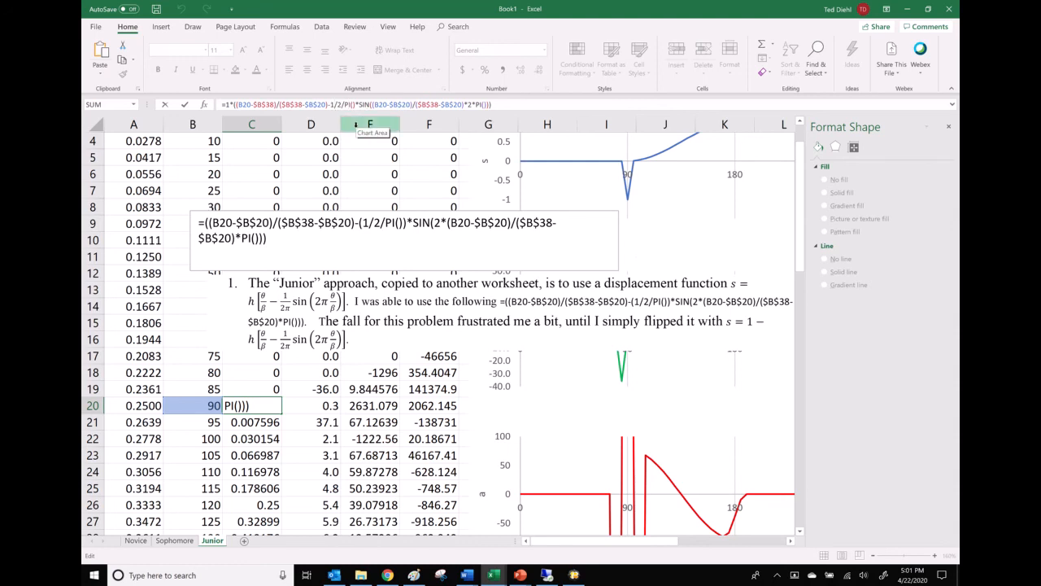
text(()
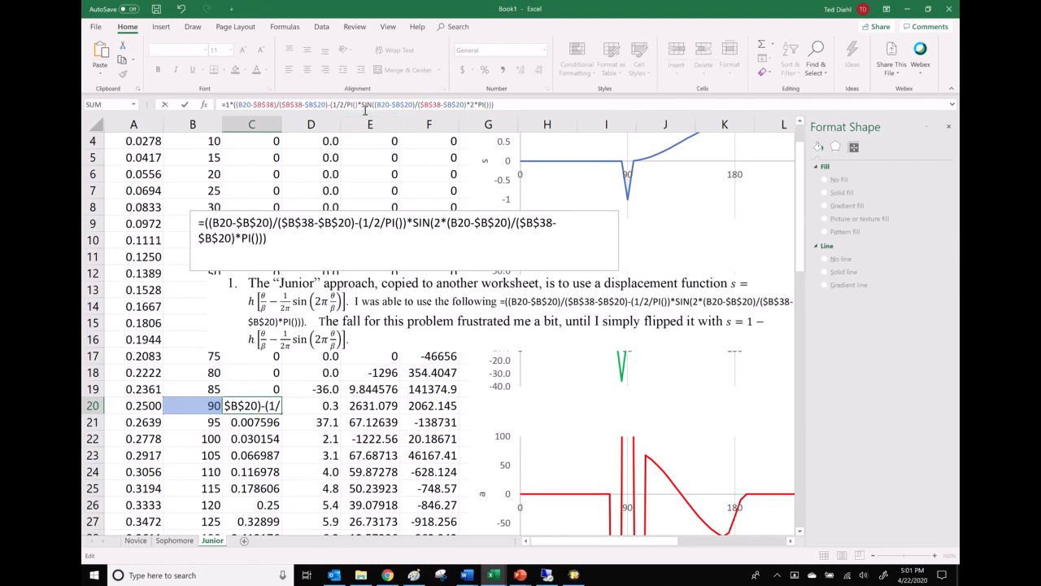
key(Left)
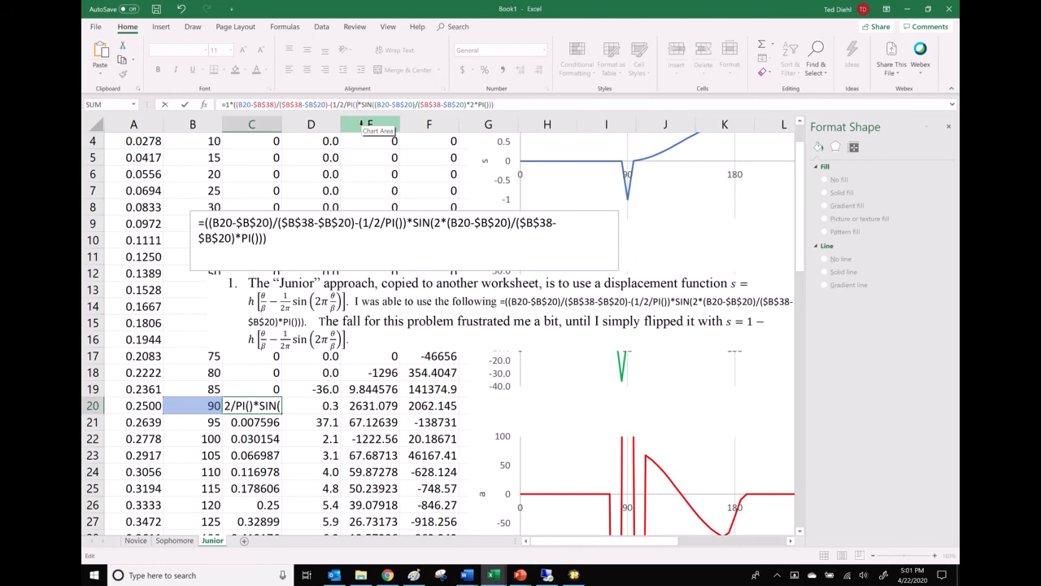
text())
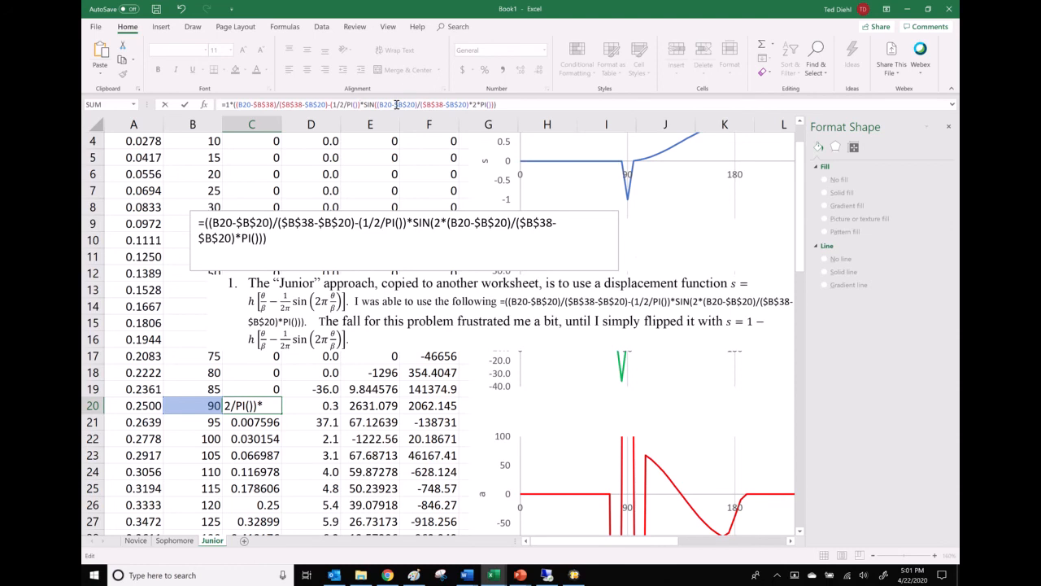
key(Return)
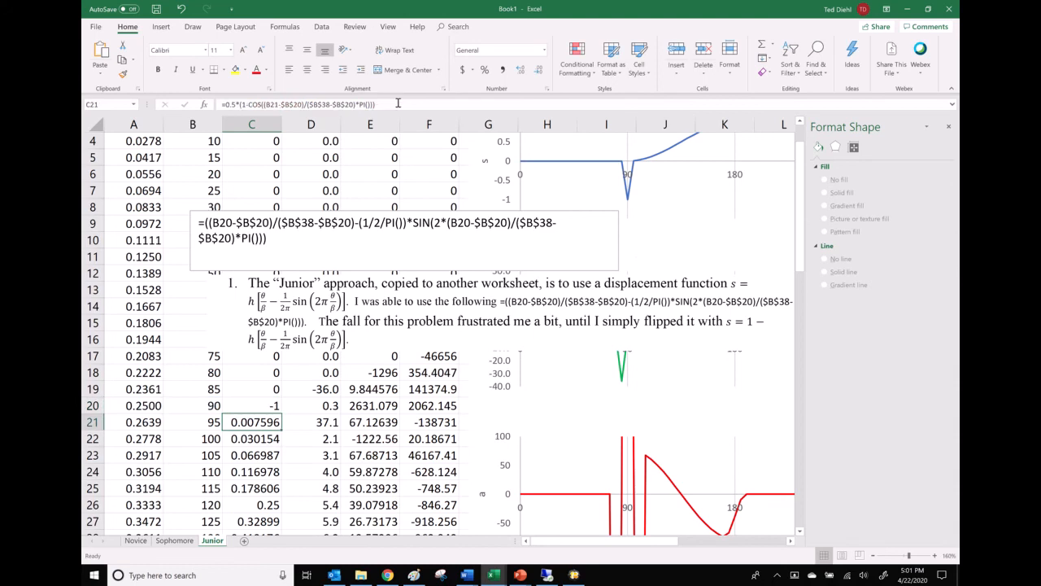
- Correct the reference subtracted from B20 in the first numerator of the C20 formula to $B$20
click(574, 574)
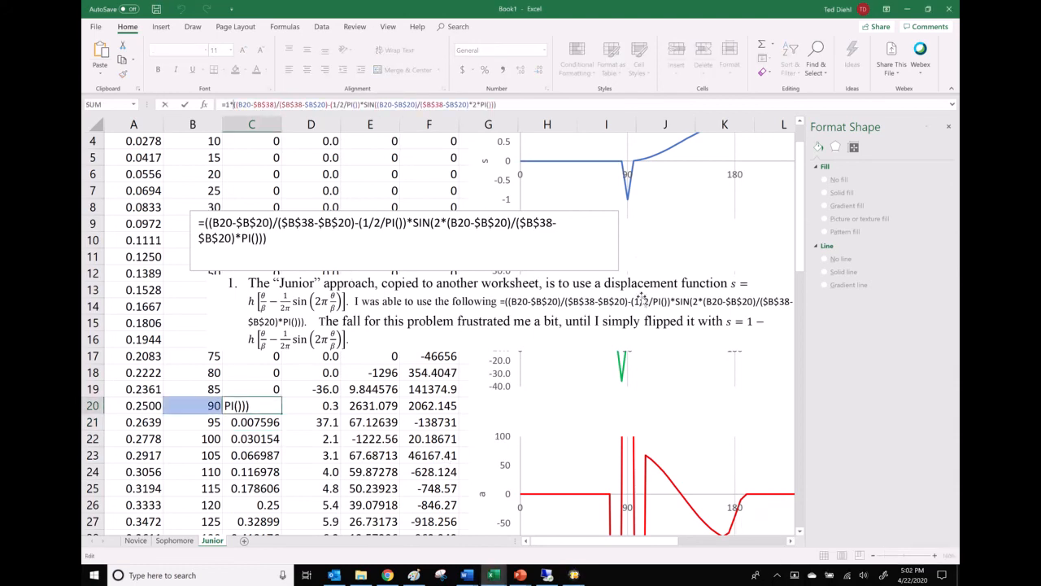
click(305, 103)
text(20)
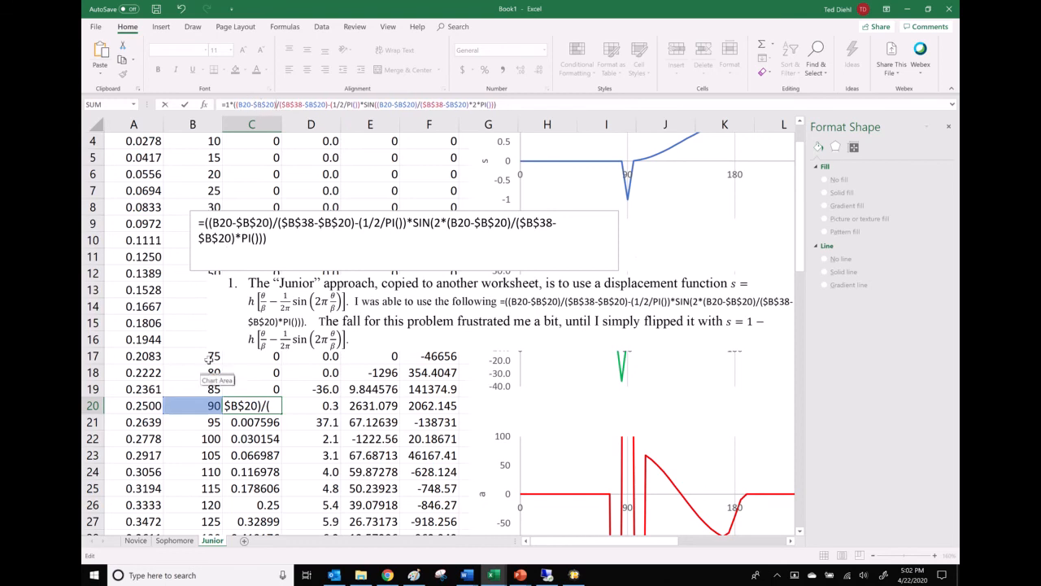
drag(255, 104, 270, 104)
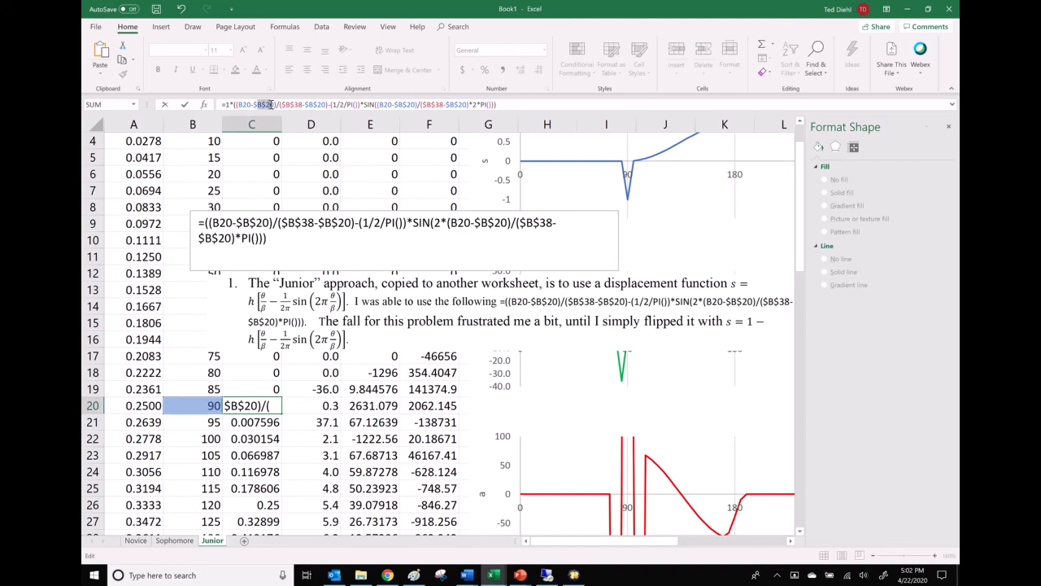
- Colour the first $B$20 red in the reference formula text box to mark the corrected term
click(257, 218)
drag(235, 223, 271, 223)
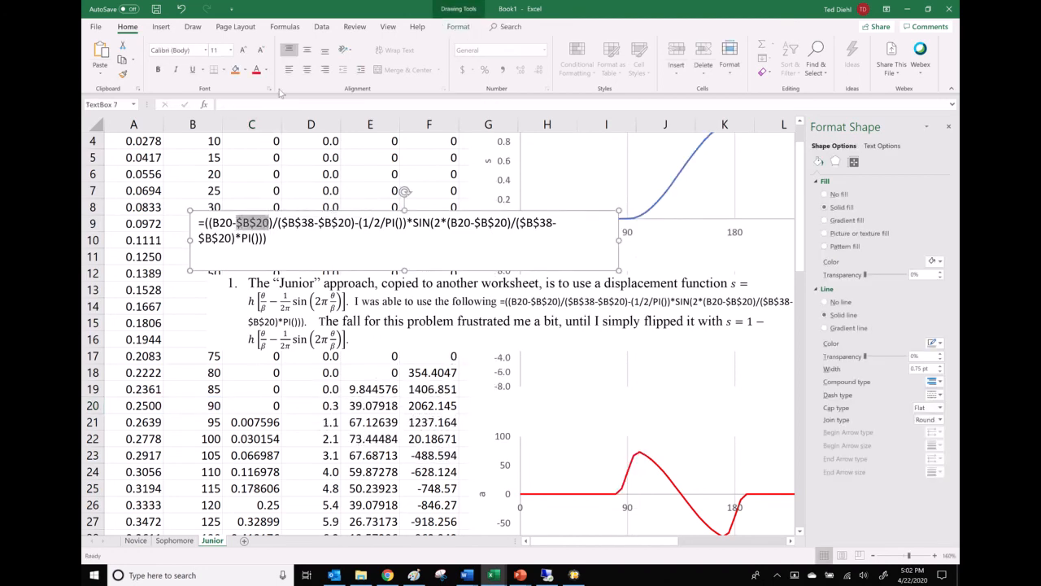
click(256, 70)
drag(212, 222, 233, 222)
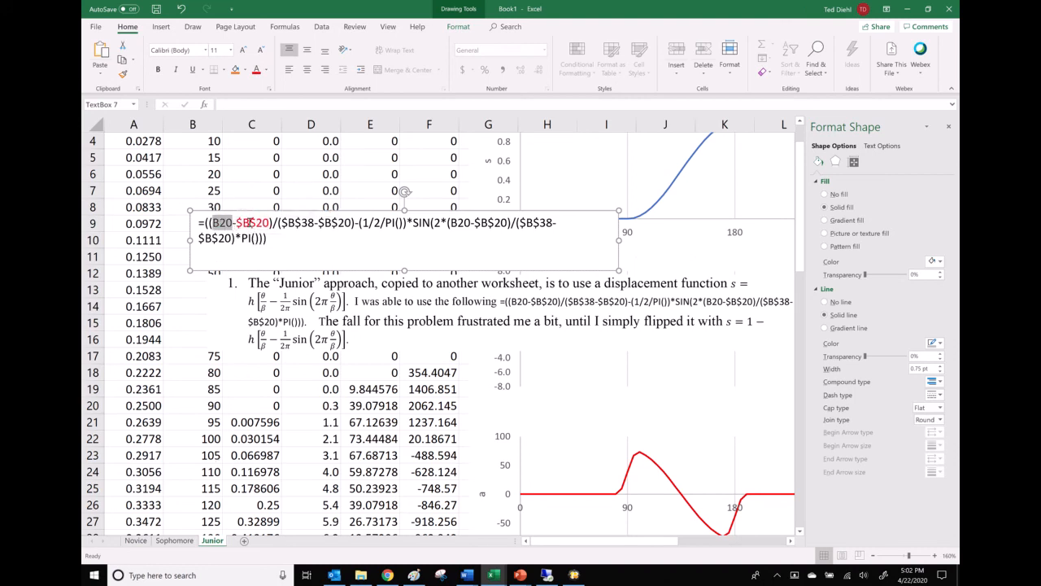
- Fill the sine-based displacement formula from C20 down through C38
click(261, 405)
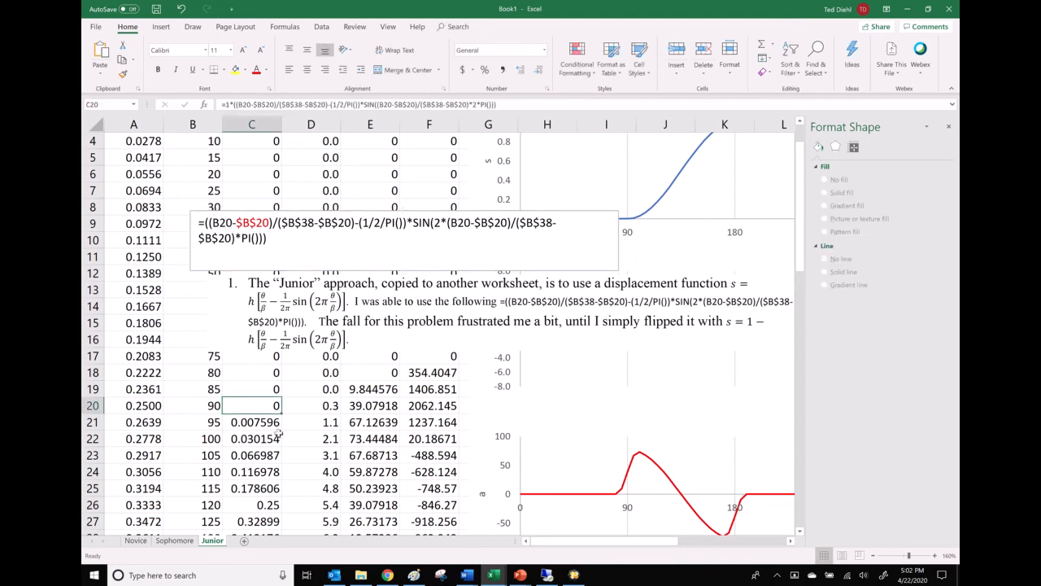
scroll(282, 417, down, 2)
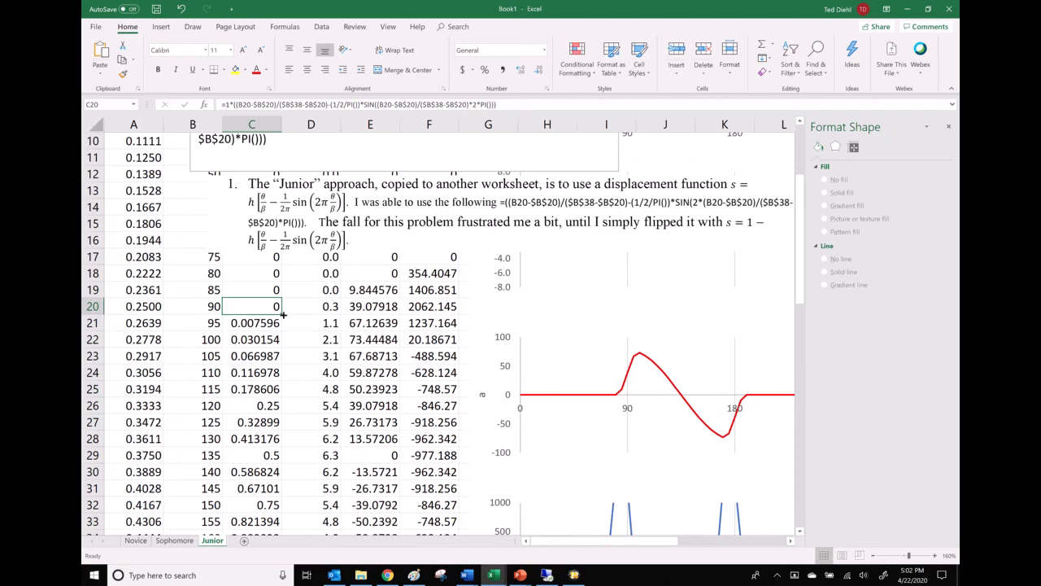
drag(280, 337, 276, 460)
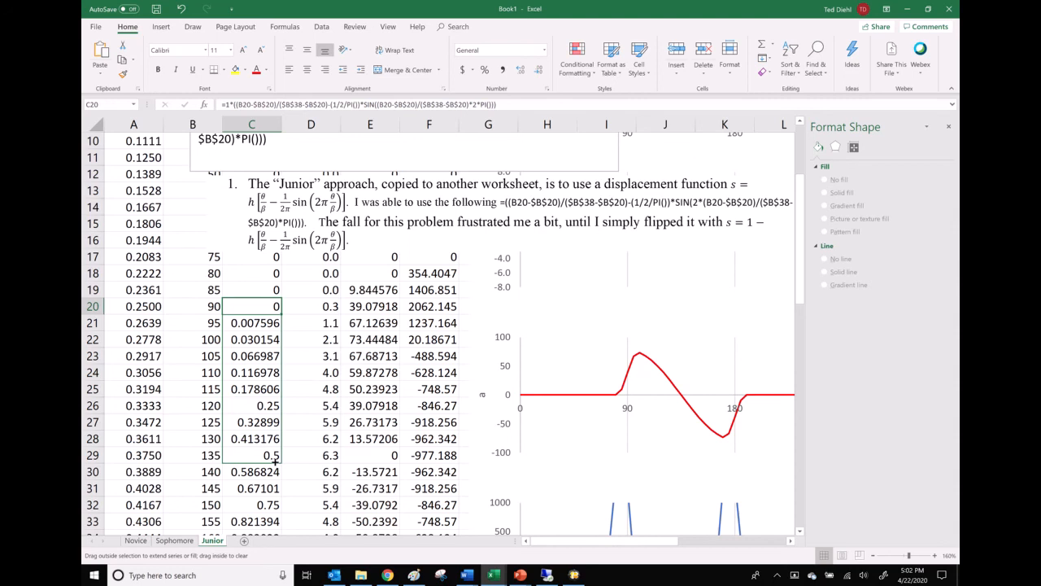
drag(272, 470, 272, 392)
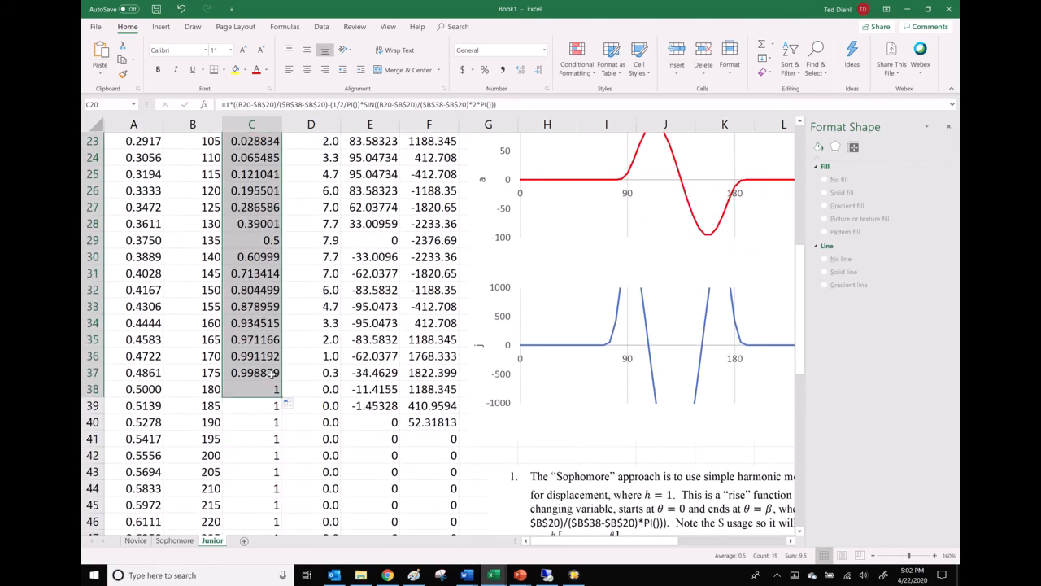
scroll(271, 373, up, 7)
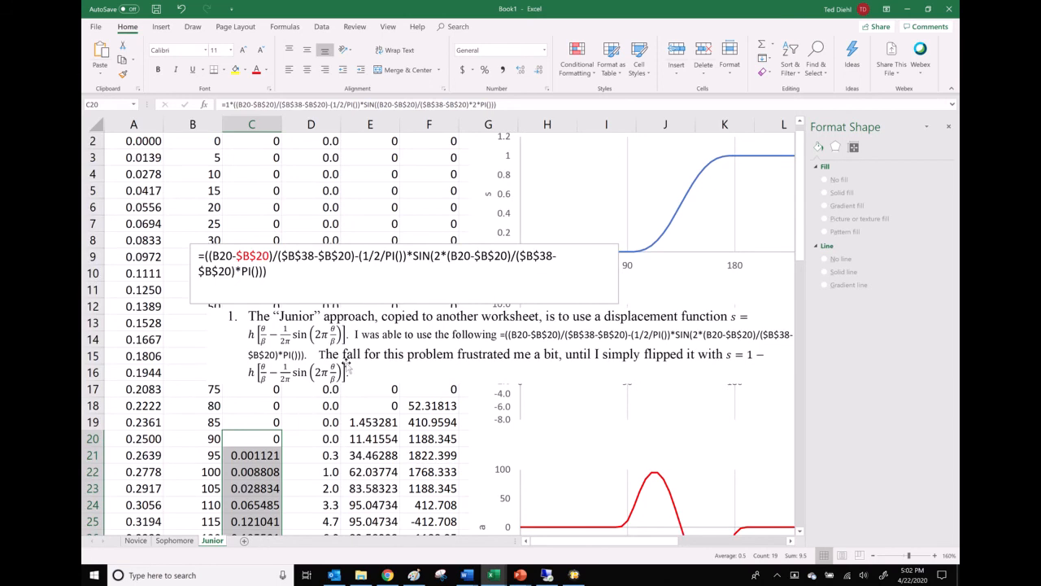
click(351, 301)
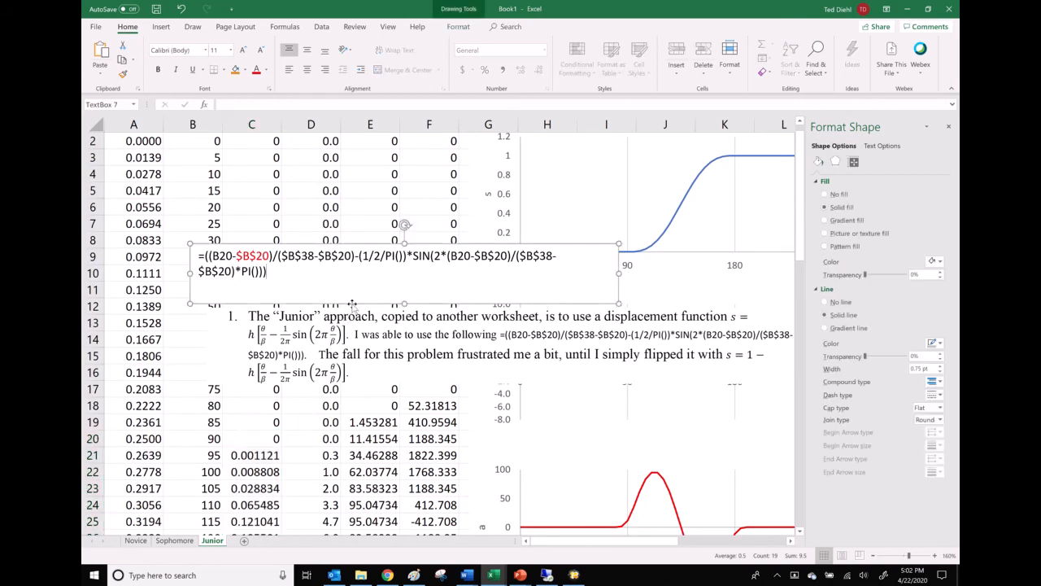
drag(381, 345, 369, 371)
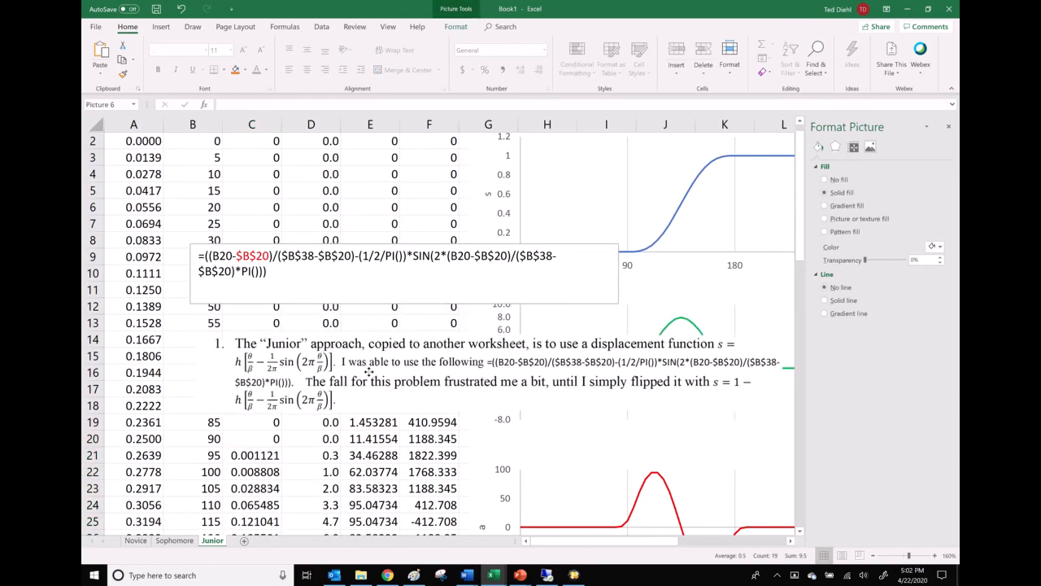
click(480, 307)
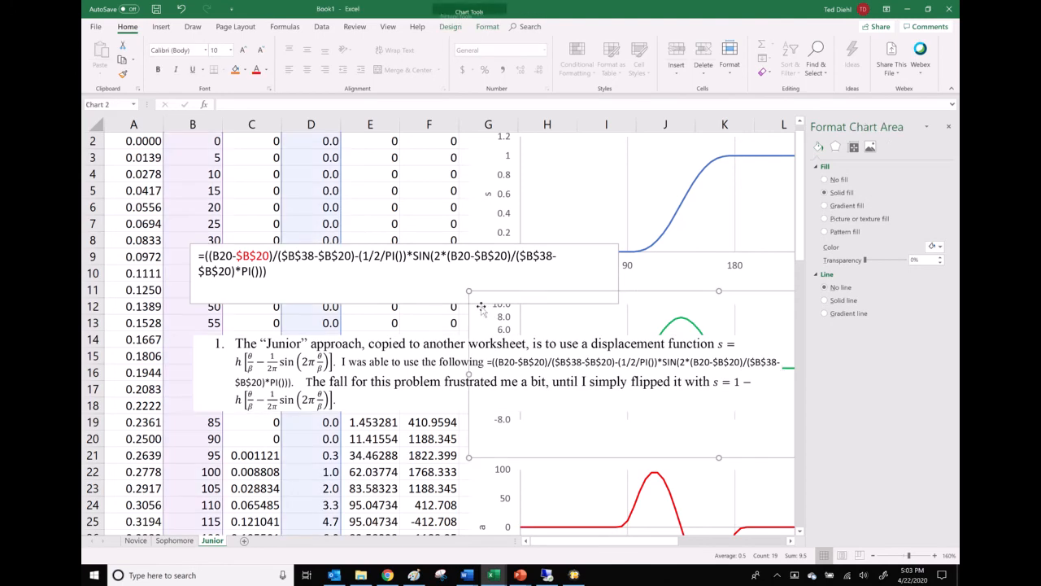
scroll(481, 306, up, 1)
drag(639, 306, 637, 324)
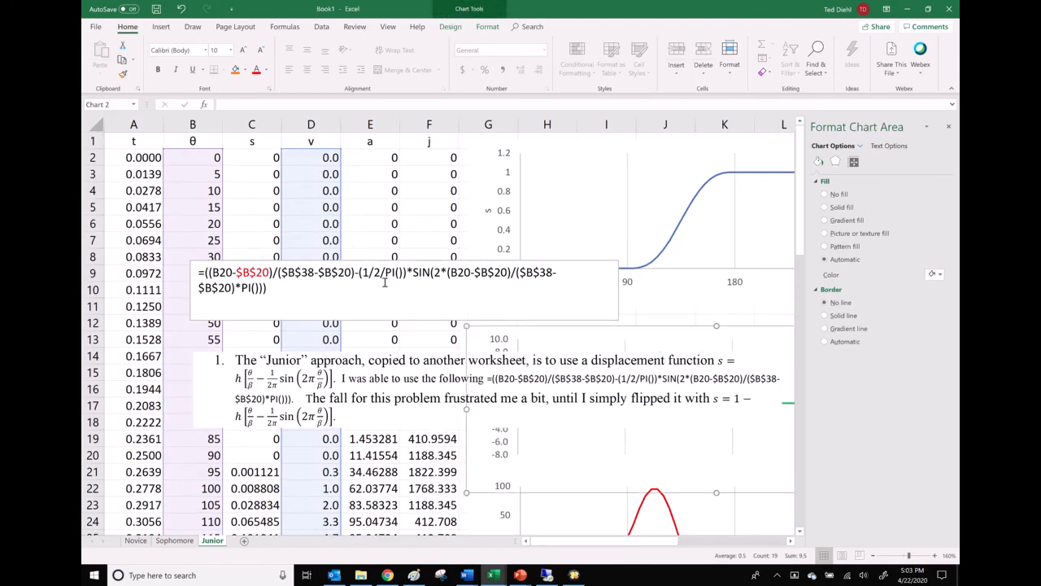
click(182, 10)
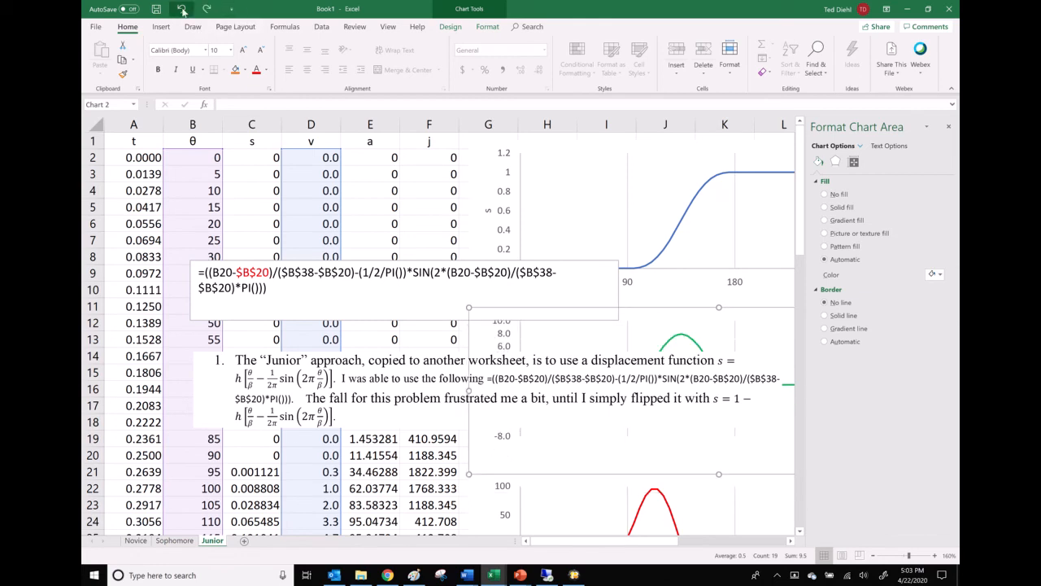
click(182, 10)
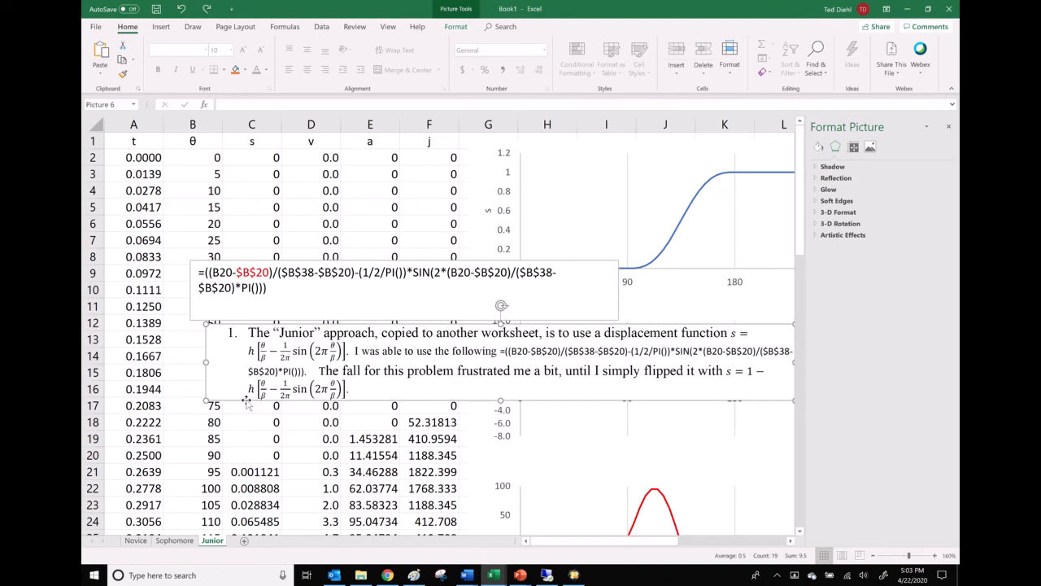
- Delete the handout picture and the reference formula text box from the Junior sheet
key(Delete)
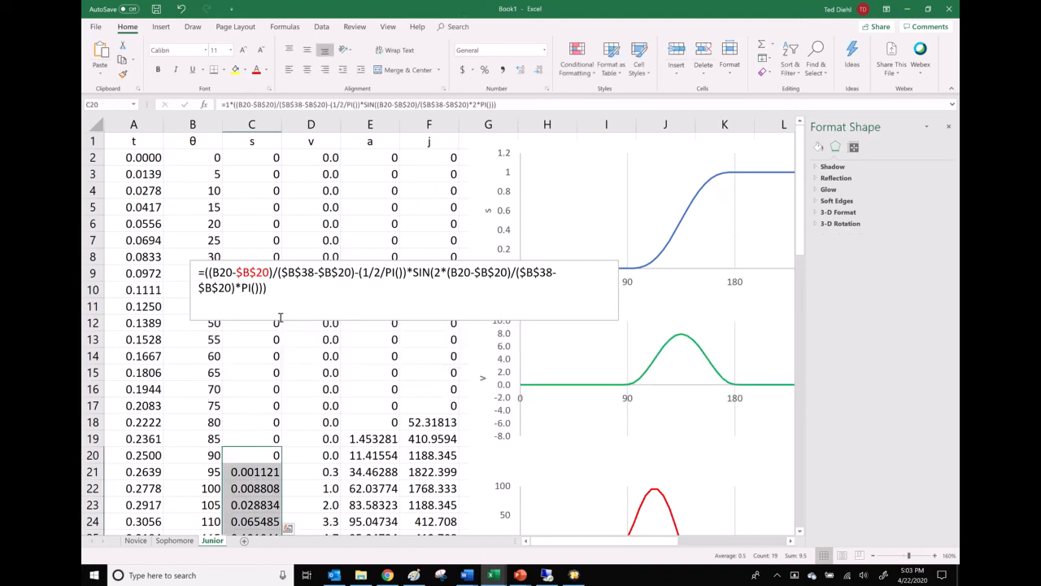
click(399, 261)
key(Delete)
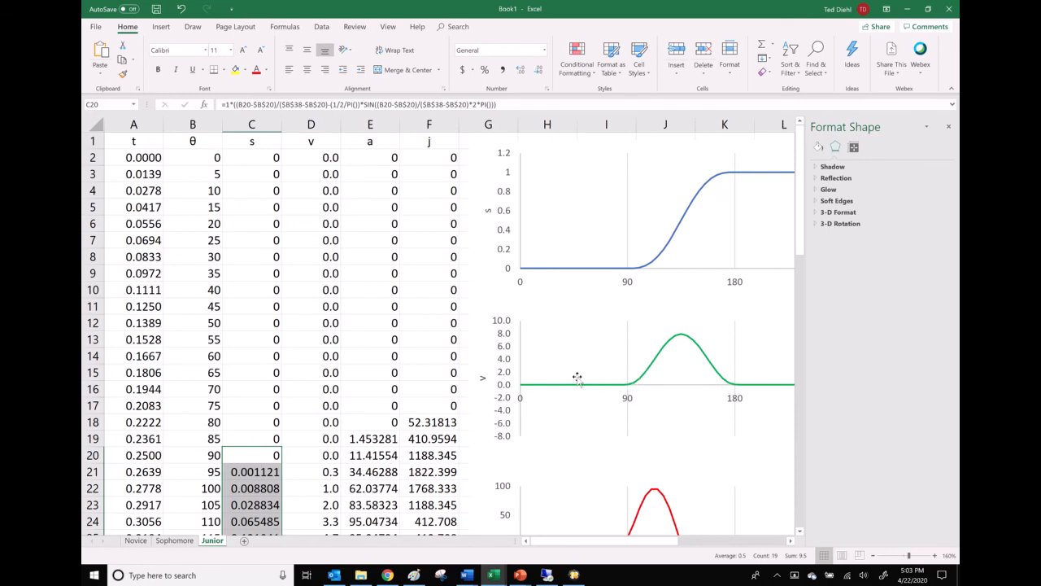
scroll(576, 378, down, 3)
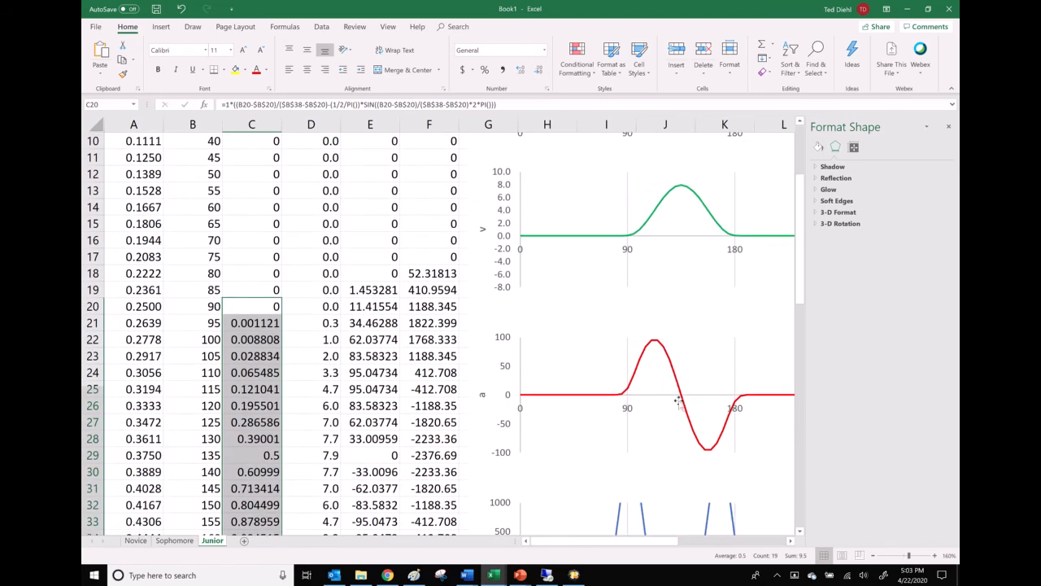
click(446, 405)
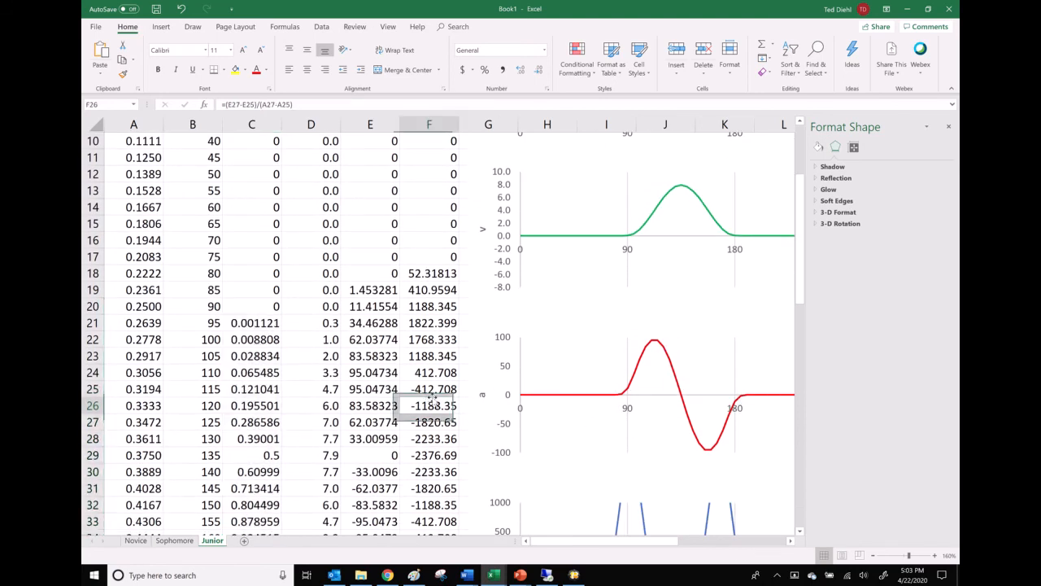
- Examine the Junior sheet's displacement, velocity, acceleration and jerk graphs and the cosine formula in C56
scroll(358, 292, up, 1)
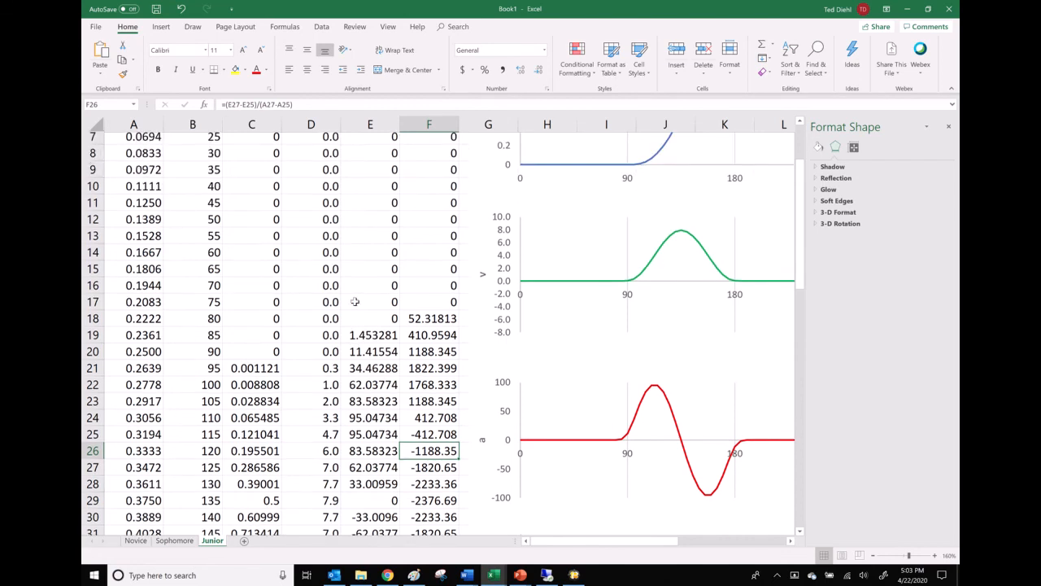
scroll(431, 389, down, 4)
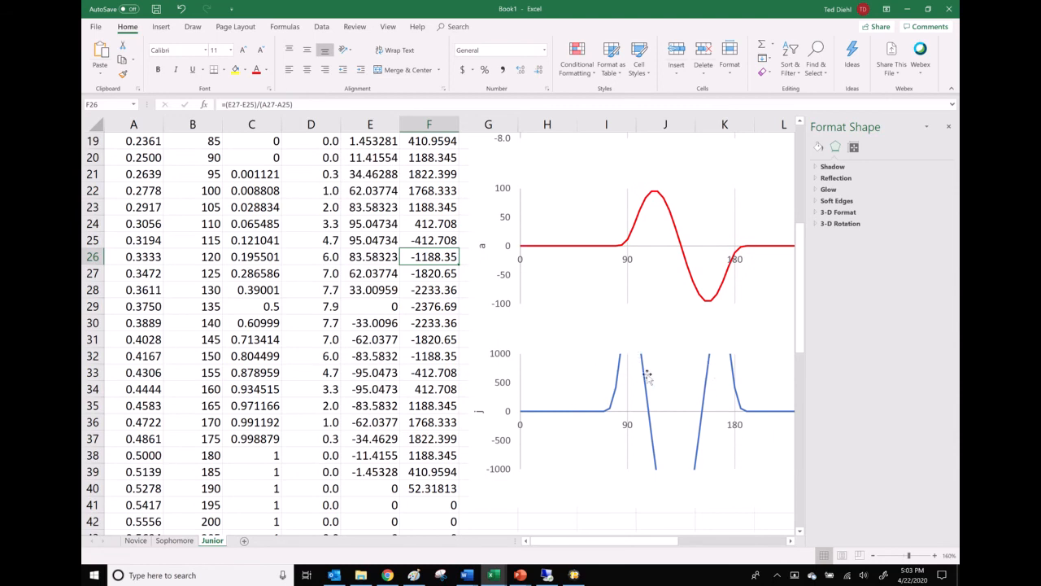
scroll(643, 373, up, 6)
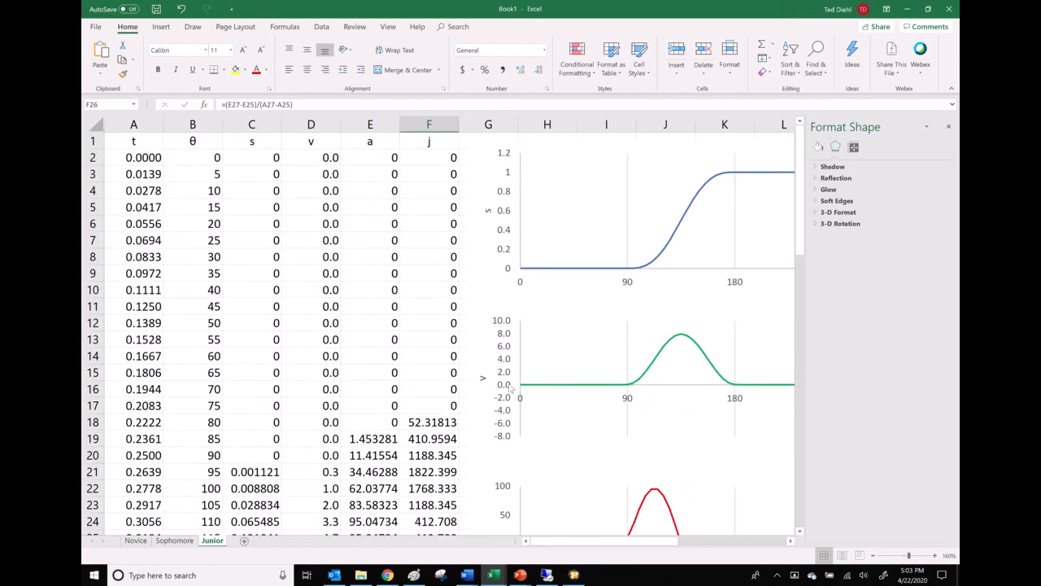
scroll(274, 423, down, 13)
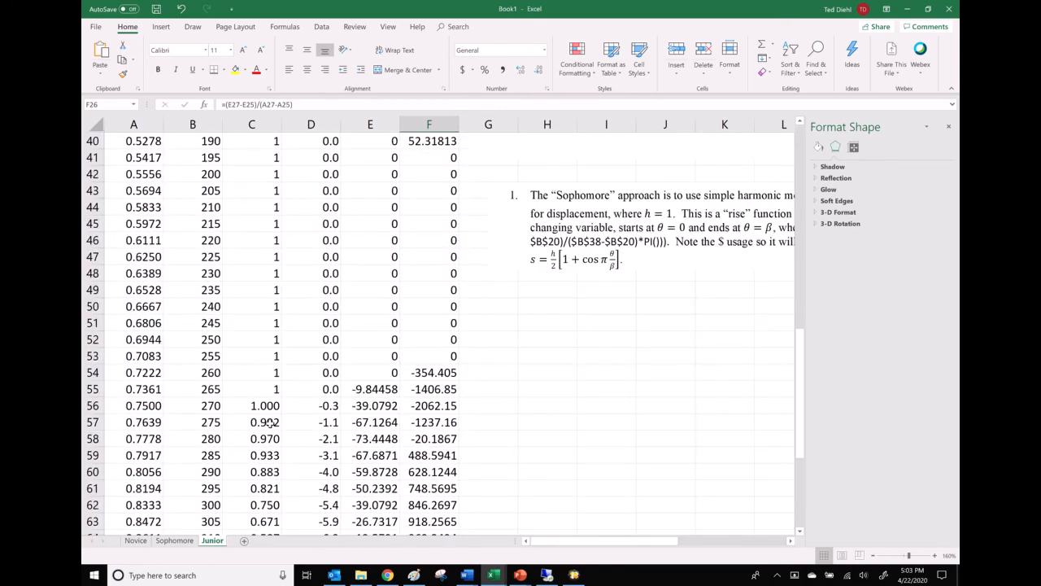
scroll(269, 423, down, 3)
click(267, 257)
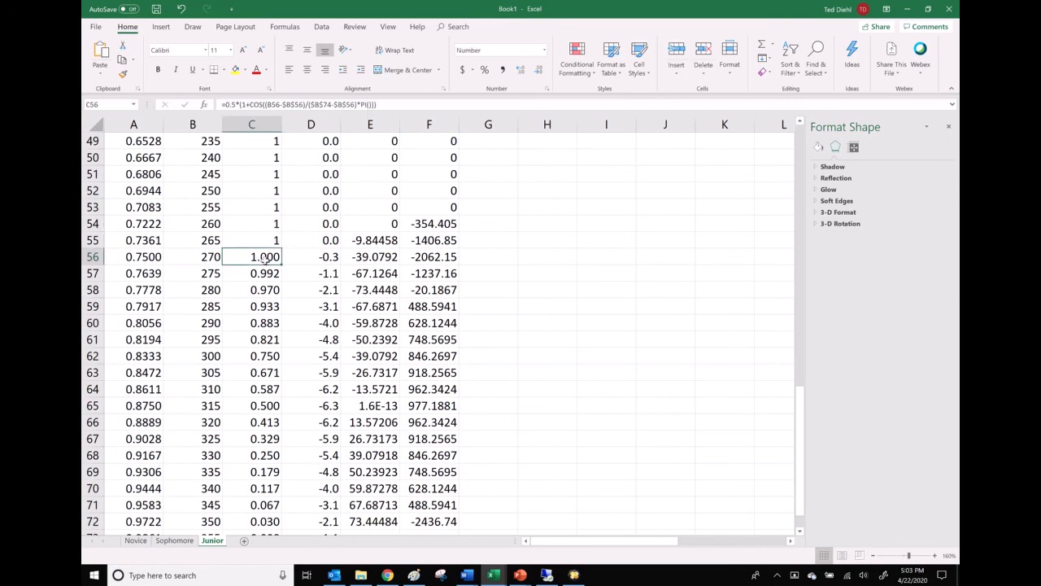
scroll(272, 317, up, 1)
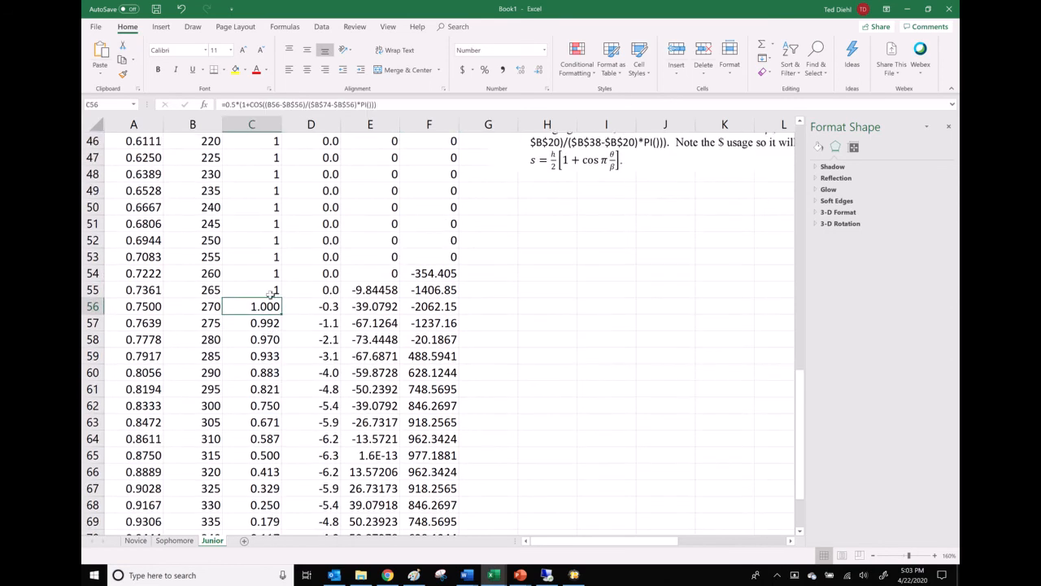
scroll(269, 301, up, 8)
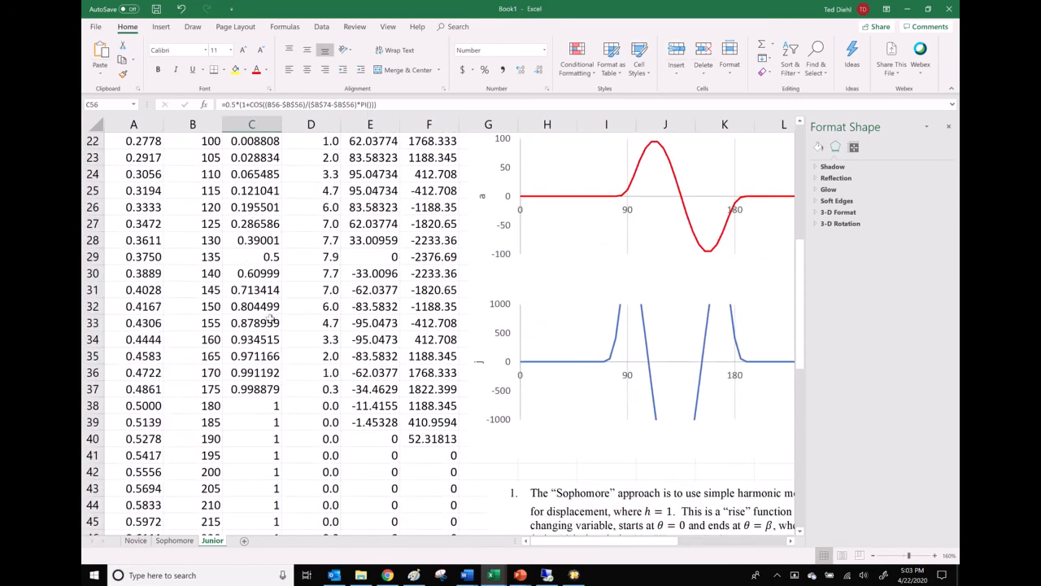
- Replace the cosine formula in C56 with the sine-based formula text copied from C38
click(251, 403)
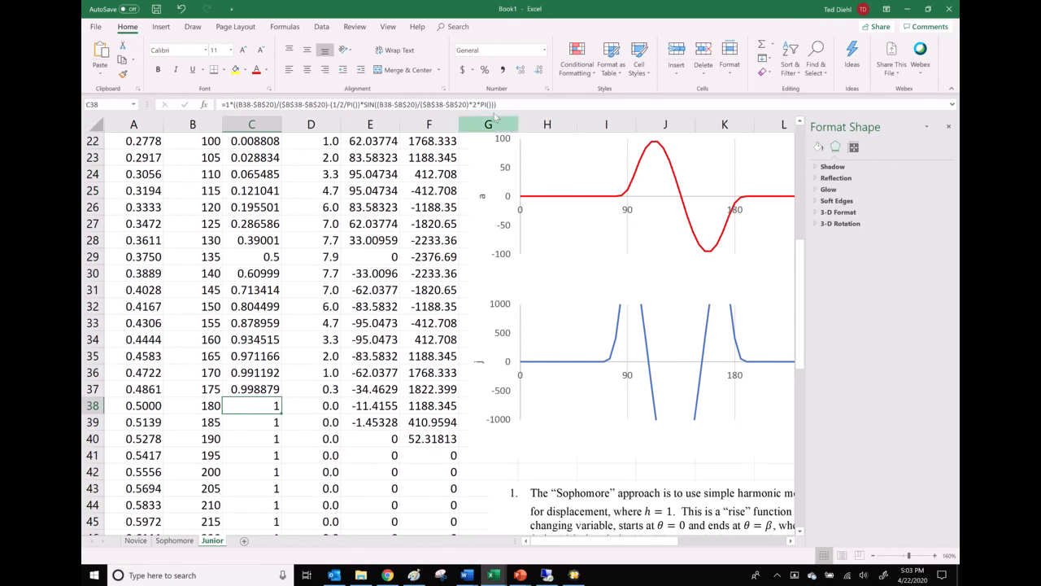
drag(506, 104, 221, 105)
key(ctrl+c)
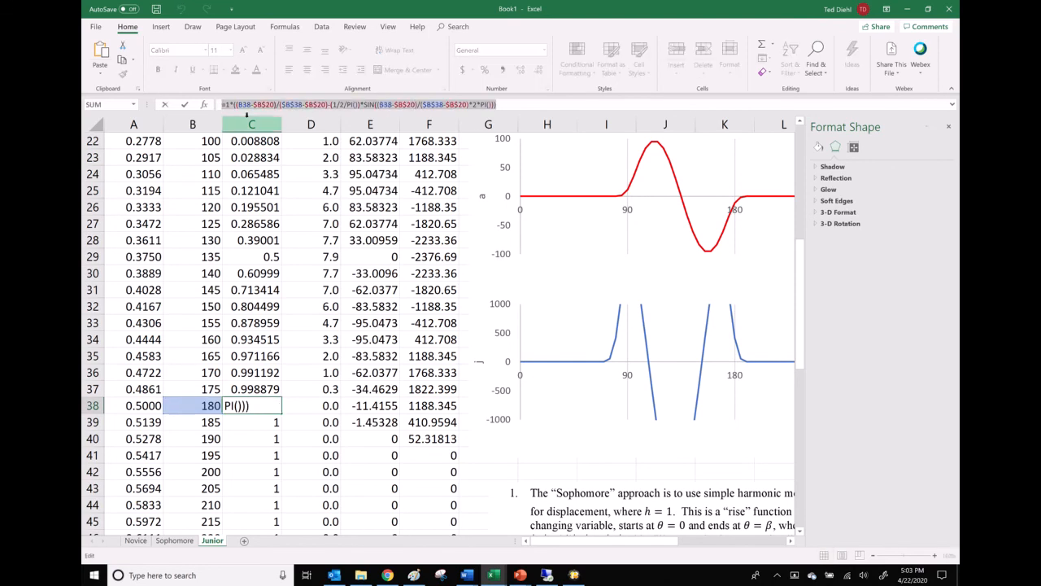
key(Return)
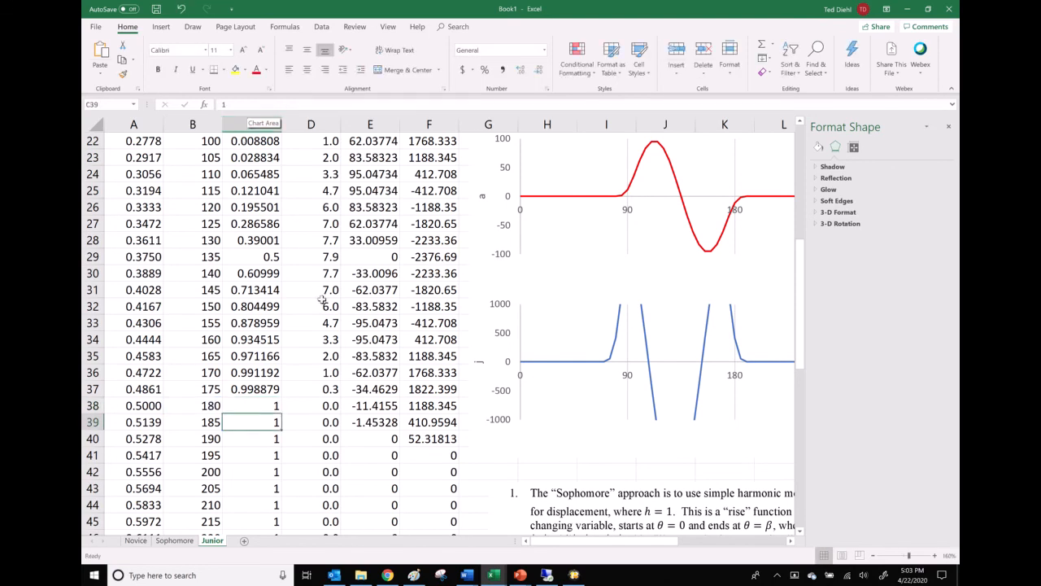
scroll(305, 313, down, 7)
click(260, 340)
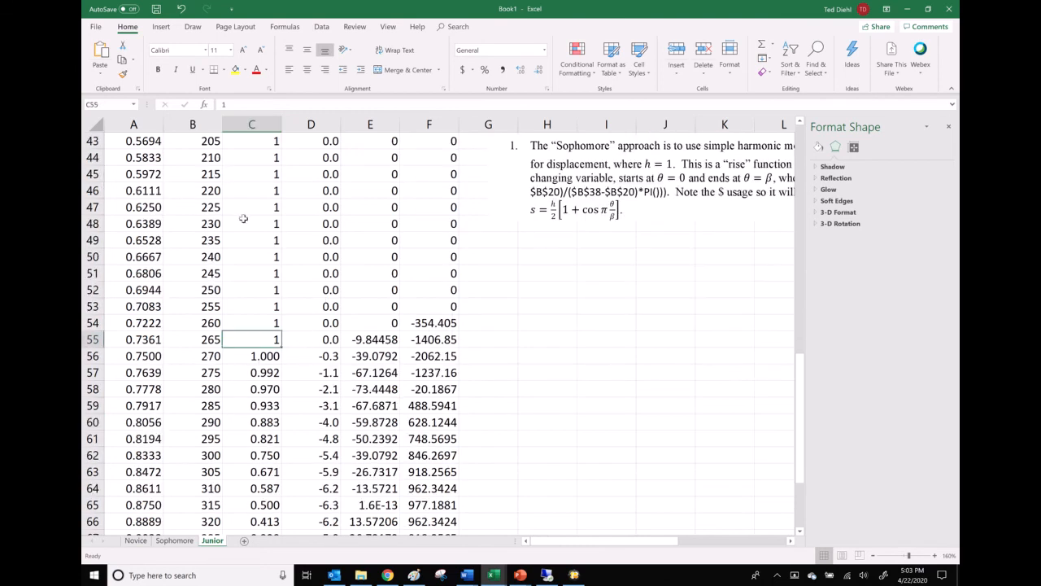
click(244, 357)
drag(390, 106, 213, 101)
key(ctrl+v)
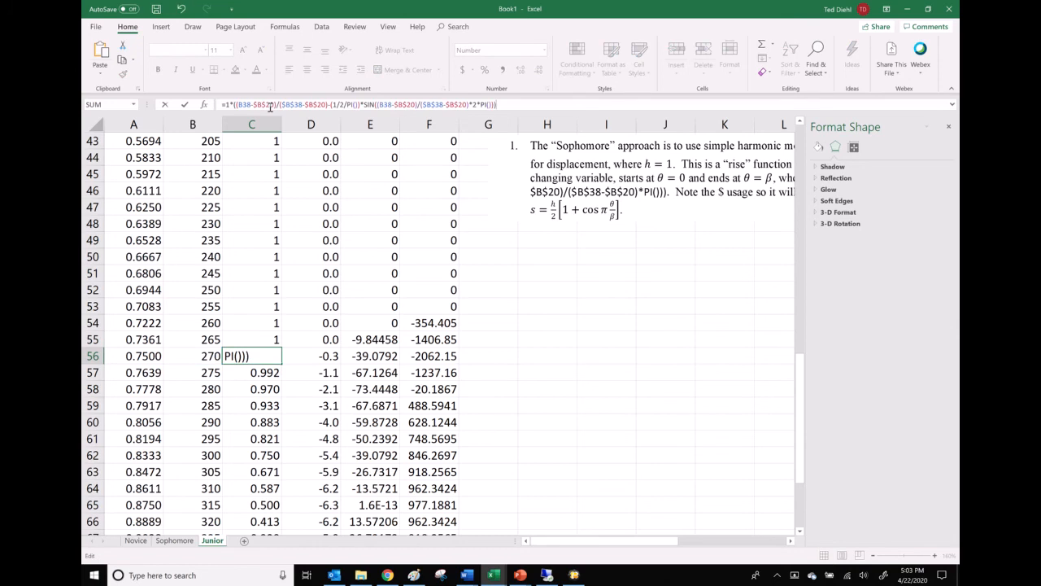
key(Return)
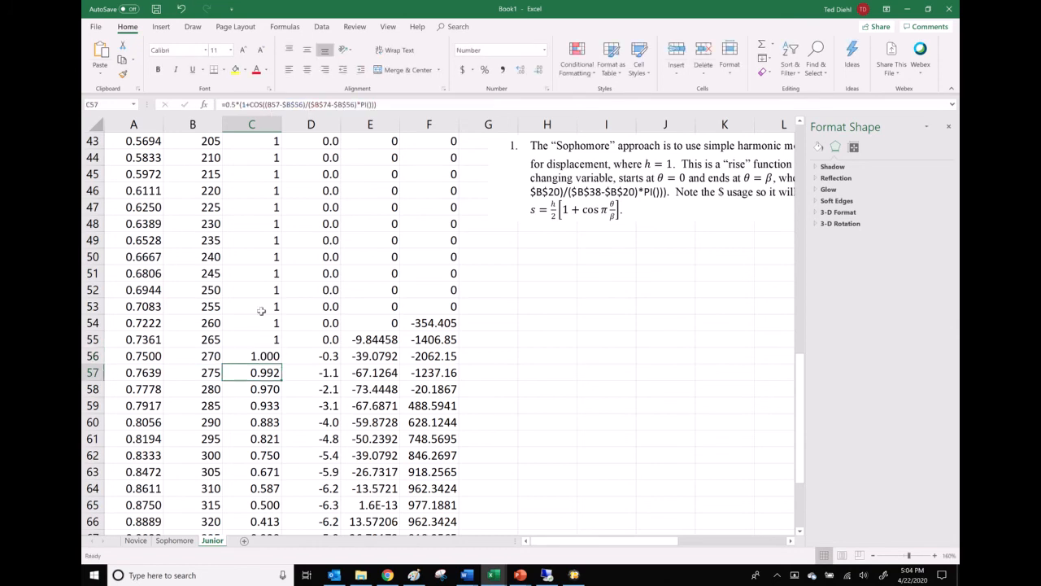
click(264, 351)
click(284, 104)
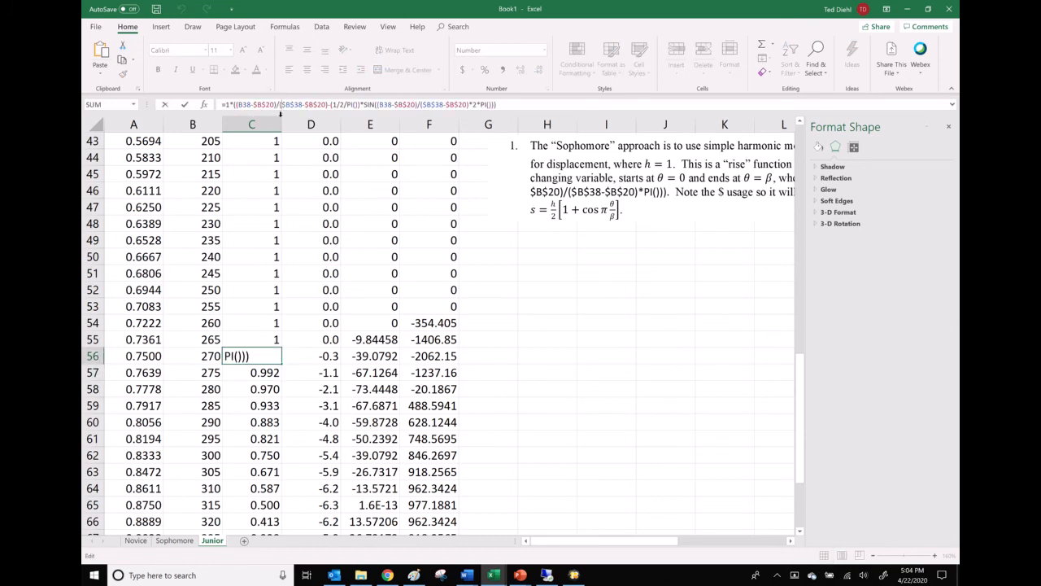
scroll(275, 243, up, 8)
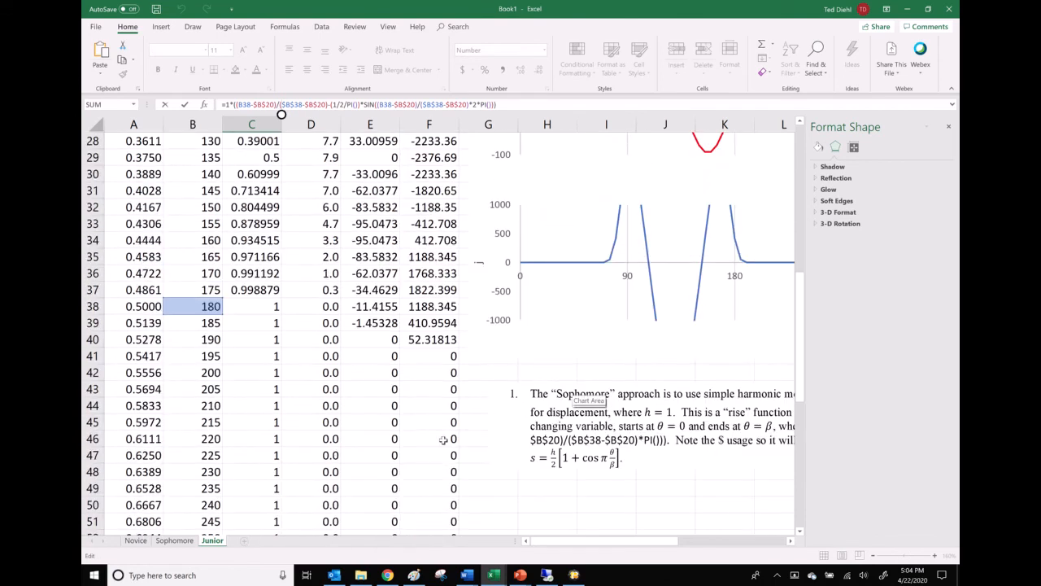
scroll(273, 382, down, 5)
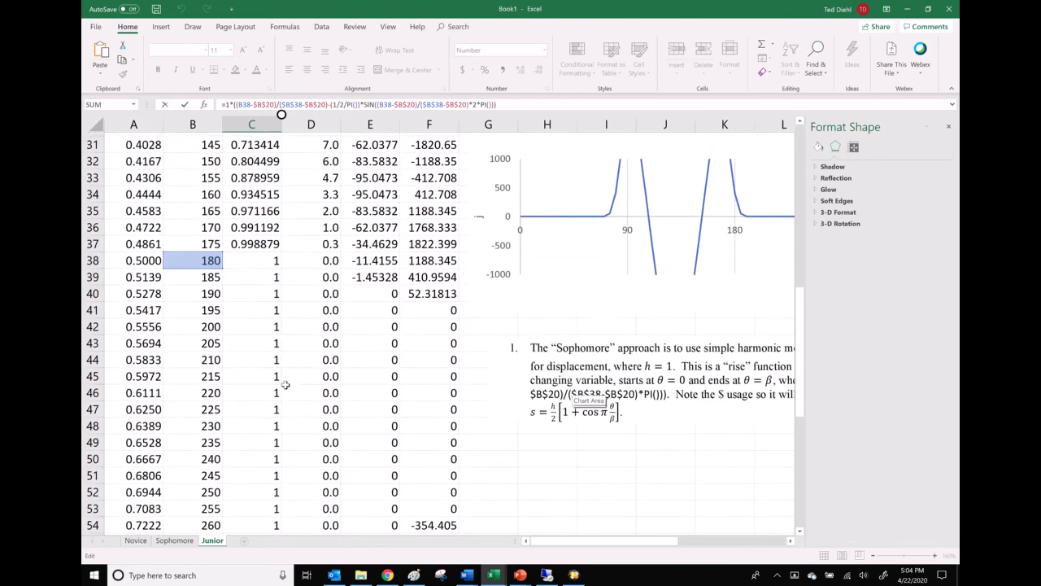
drag(206, 271, 210, 371)
scroll(210, 370, up, 3)
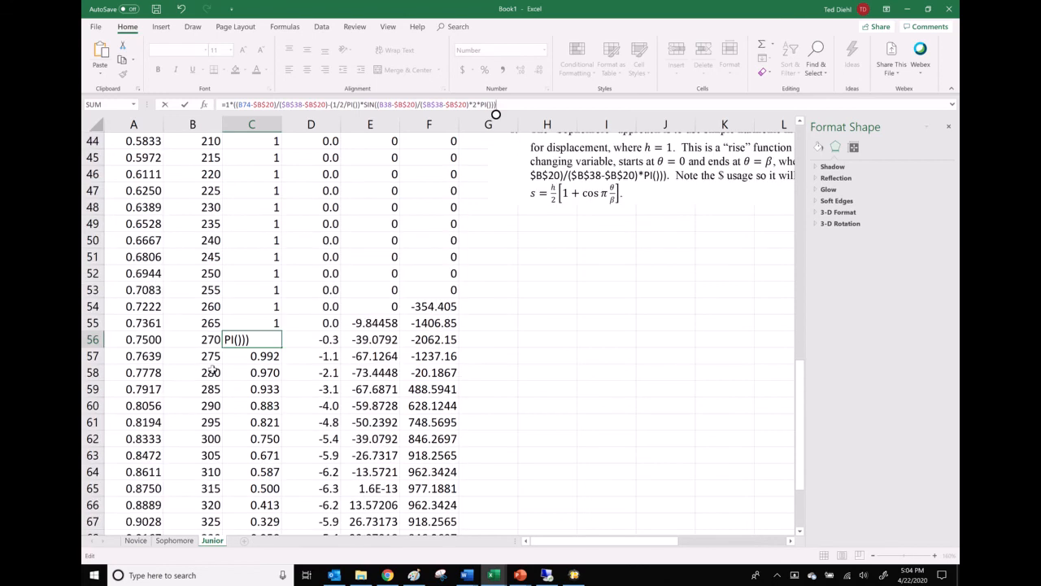
scroll(211, 372, up, 3)
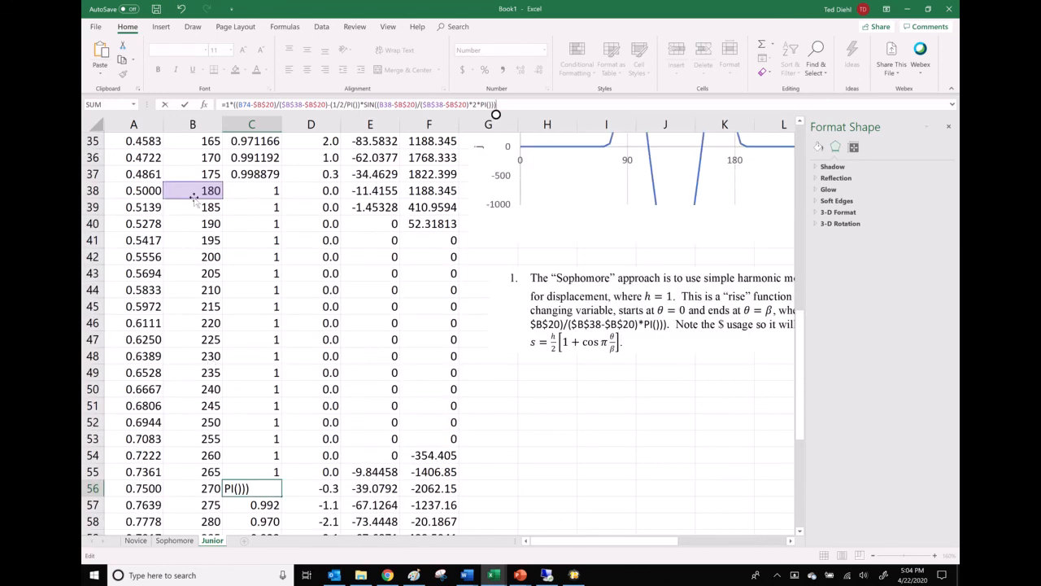
drag(193, 208, 189, 521)
key(Escape)
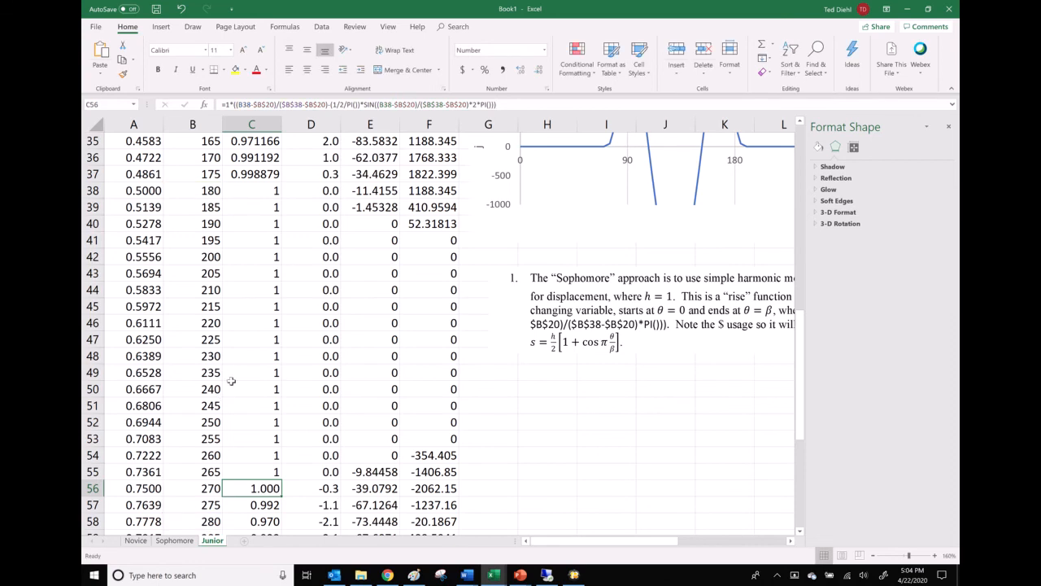
- Replace the formula in C56 with the sine-based formula text copied from C20
scroll(232, 382, up, 5)
scroll(232, 382, up, 3)
click(258, 294)
drag(511, 105, 219, 106)
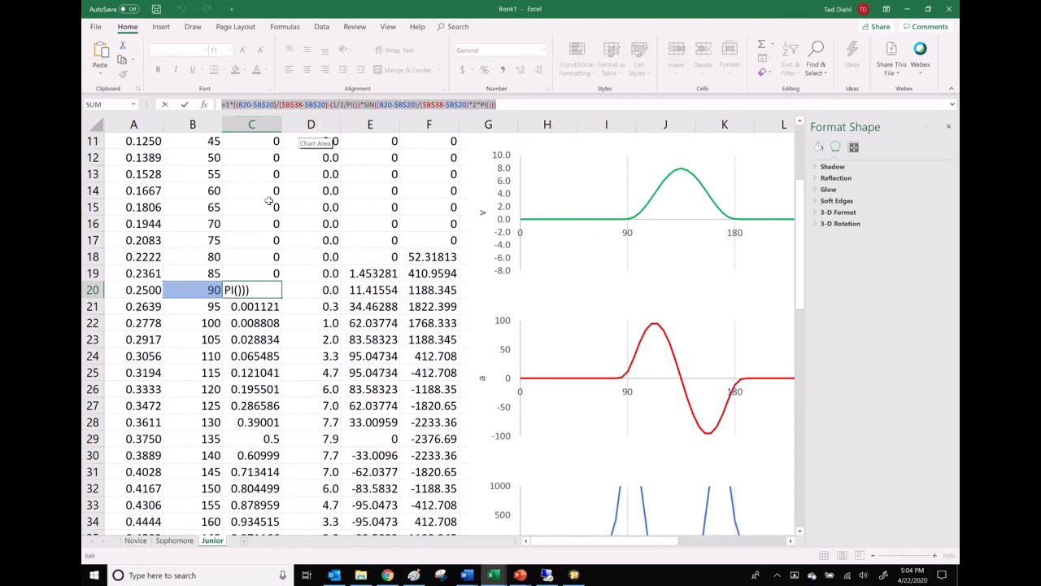
key(Escape)
scroll(236, 301, down, 10)
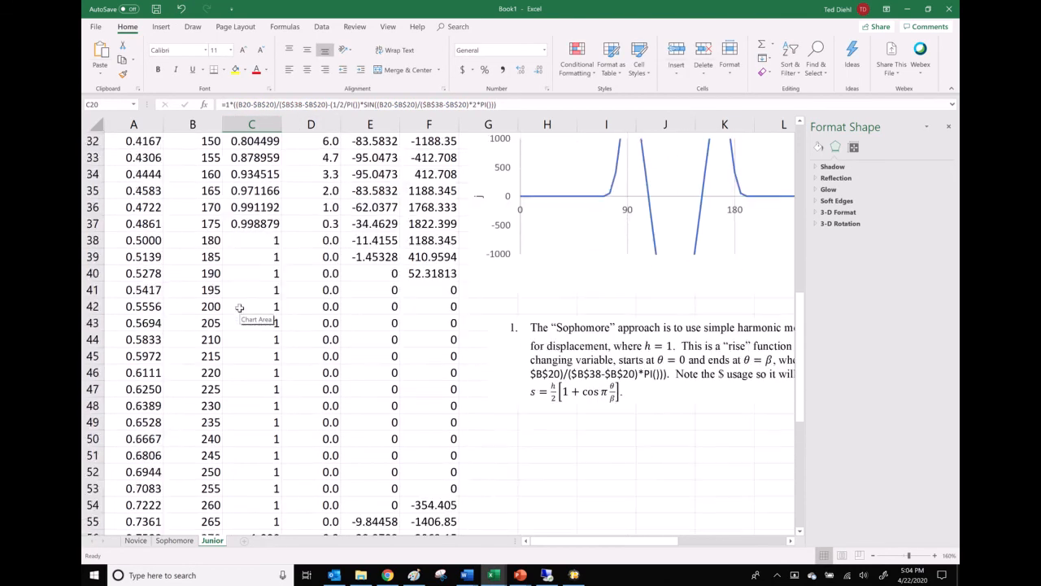
scroll(240, 307, down, 1)
click(254, 323)
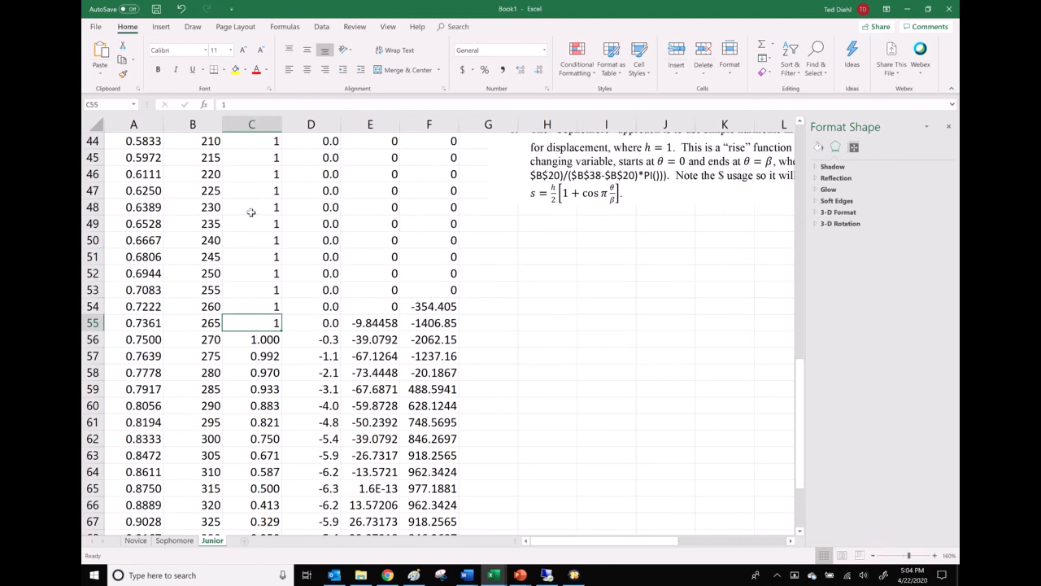
click(254, 339)
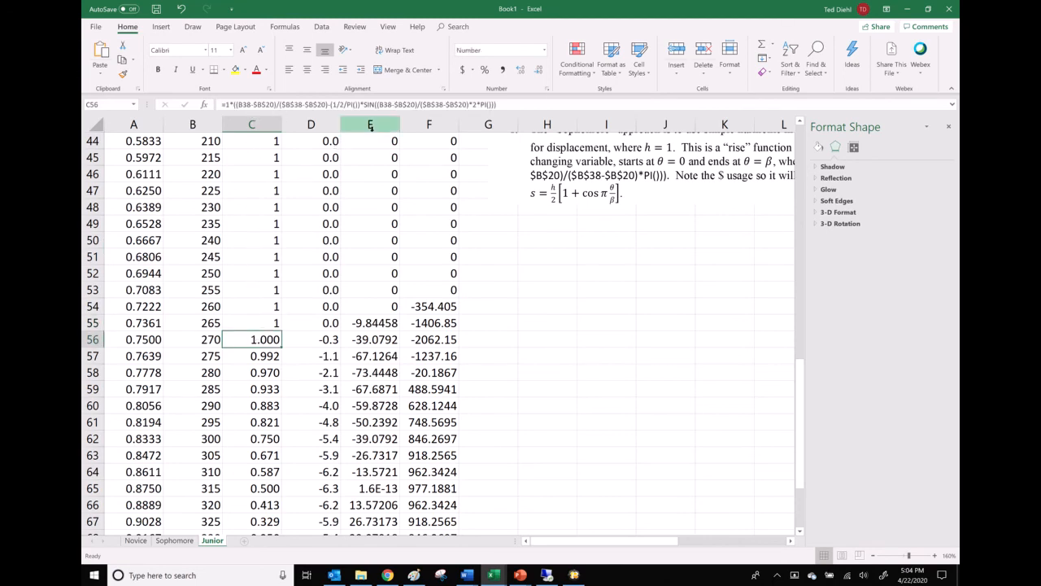
key(ctrl+v)
- Change the $B$38 reference in both denominators of the C56 formula to $B$74
click(316, 106)
scroll(259, 248, up, 5)
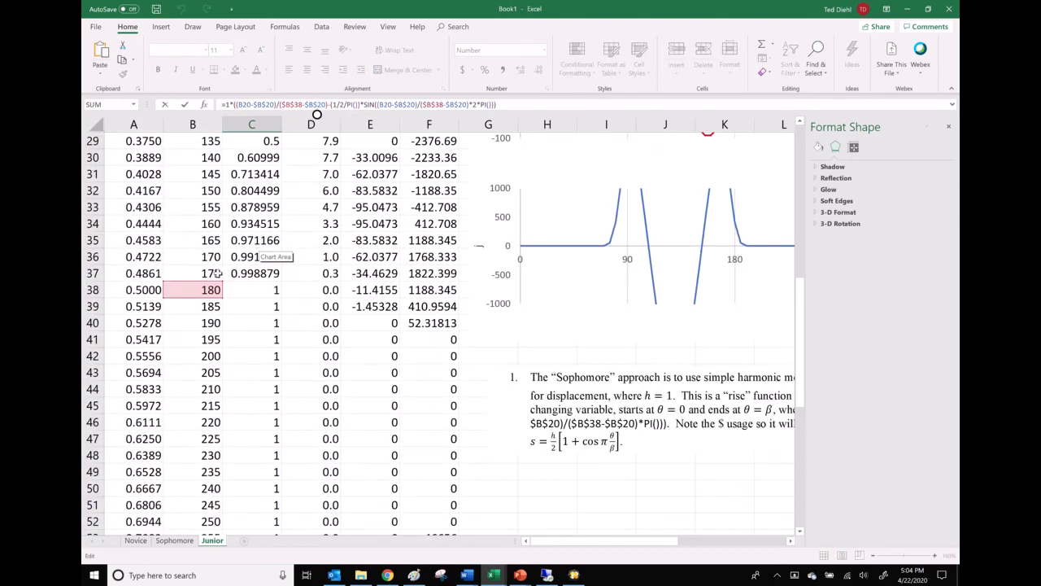
scroll(218, 273, up, 4)
drag(193, 496, 199, 469)
scroll(200, 469, up, 7)
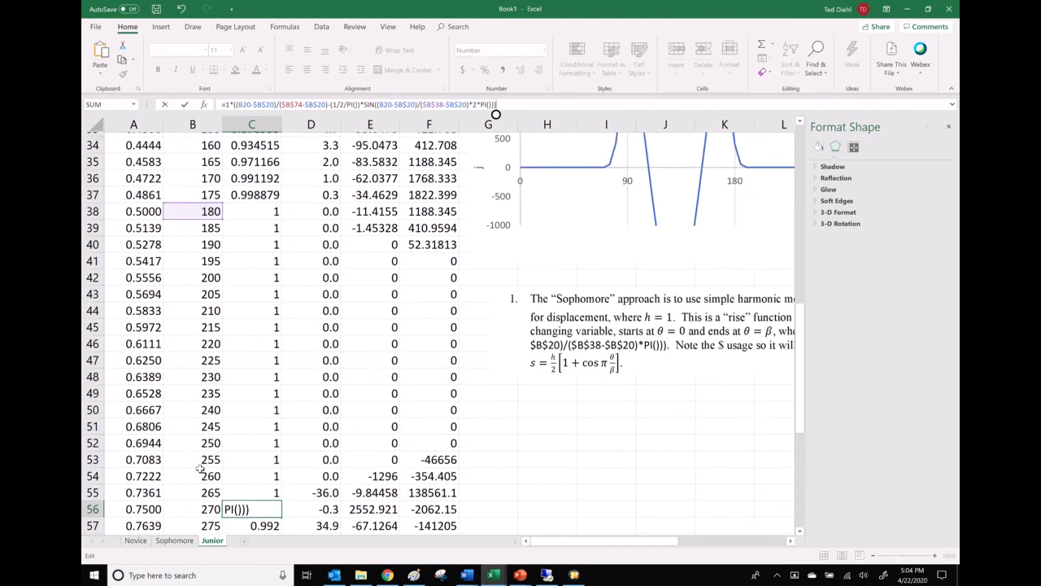
drag(201, 235, 194, 464)
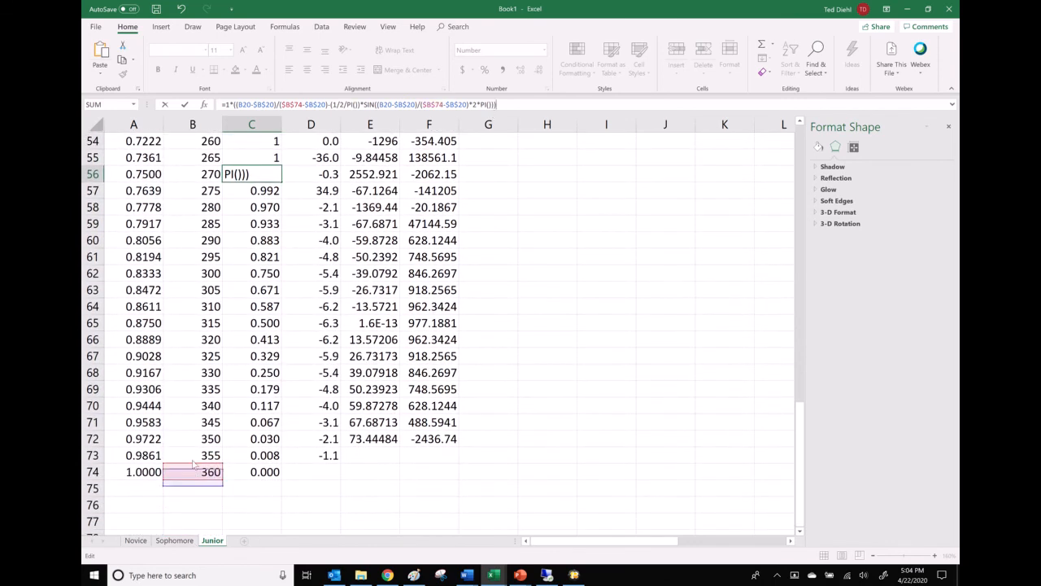
- Change the first numerator of the C56 formula to B56-$B$56 and commit the edit
scroll(193, 464, up, 13)
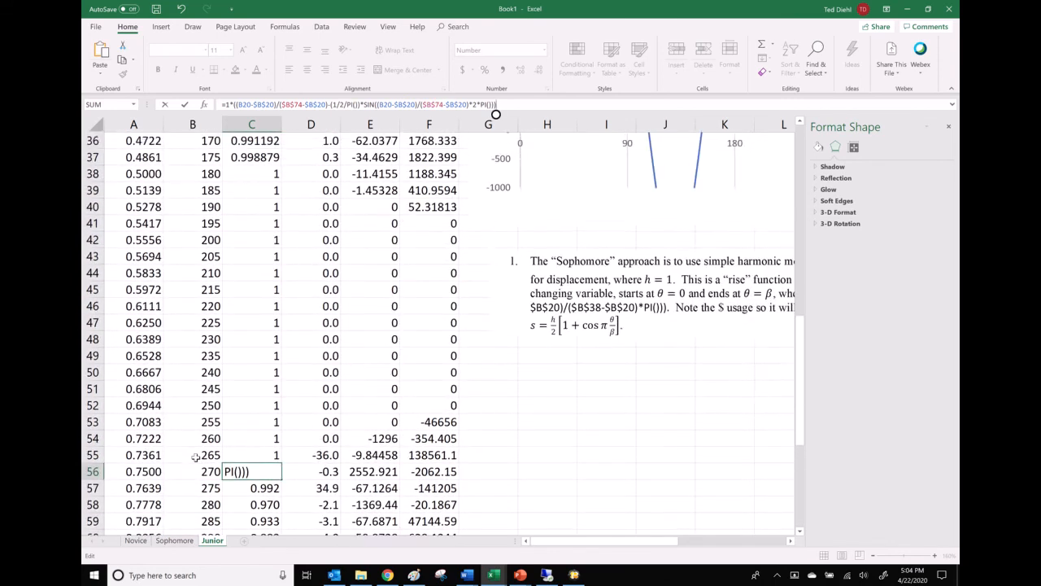
scroll(195, 386, up, 1)
drag(201, 282, 199, 322)
scroll(198, 313, up, 5)
scroll(197, 313, up, 4)
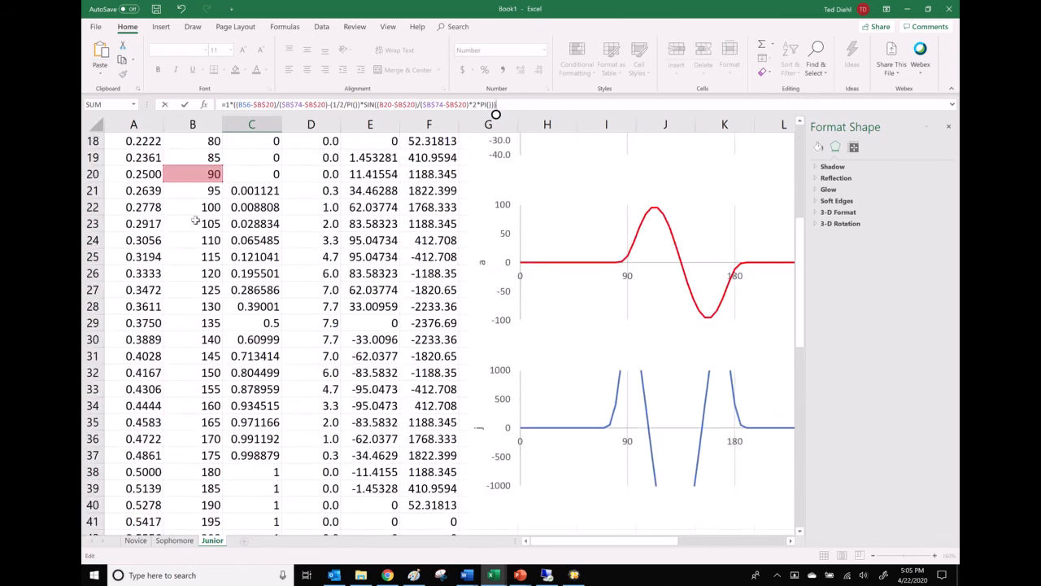
drag(200, 184, 194, 478)
scroll(192, 323, up, 8)
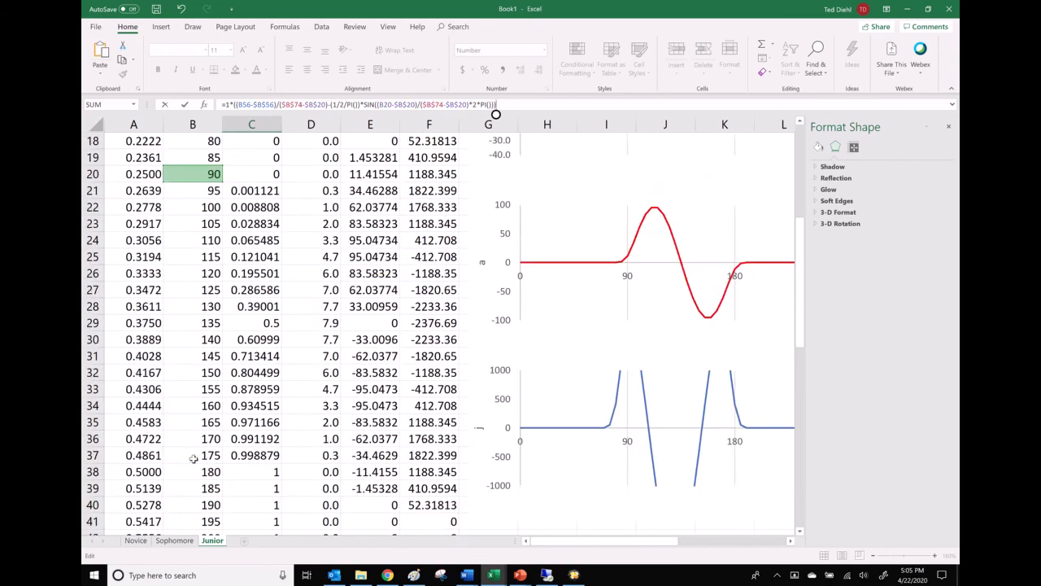
click(206, 283)
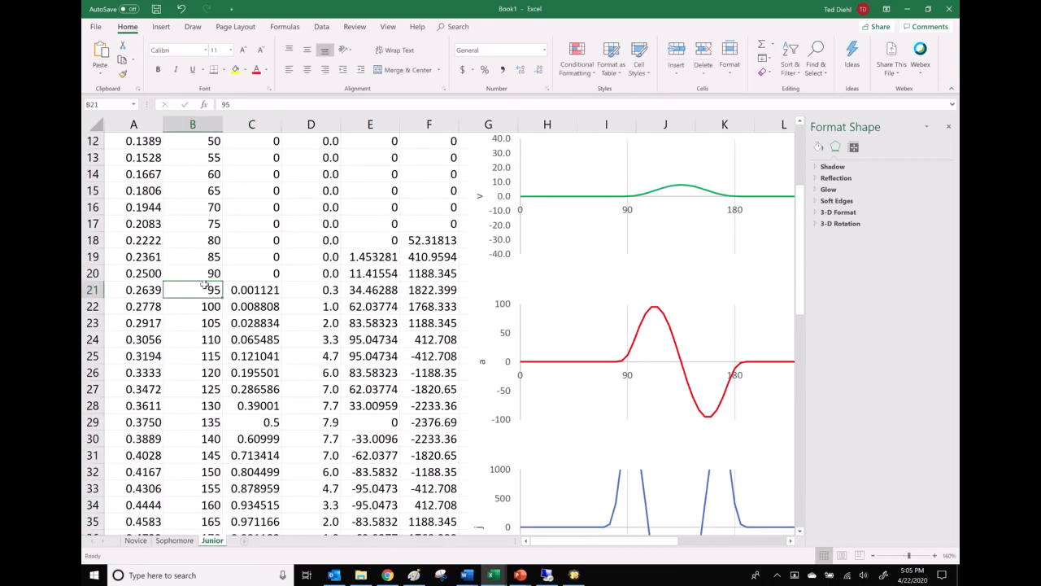
- Change the $B$20 reference in the first denominator of the C56 formula to $B$56
scroll(210, 421, down, 5)
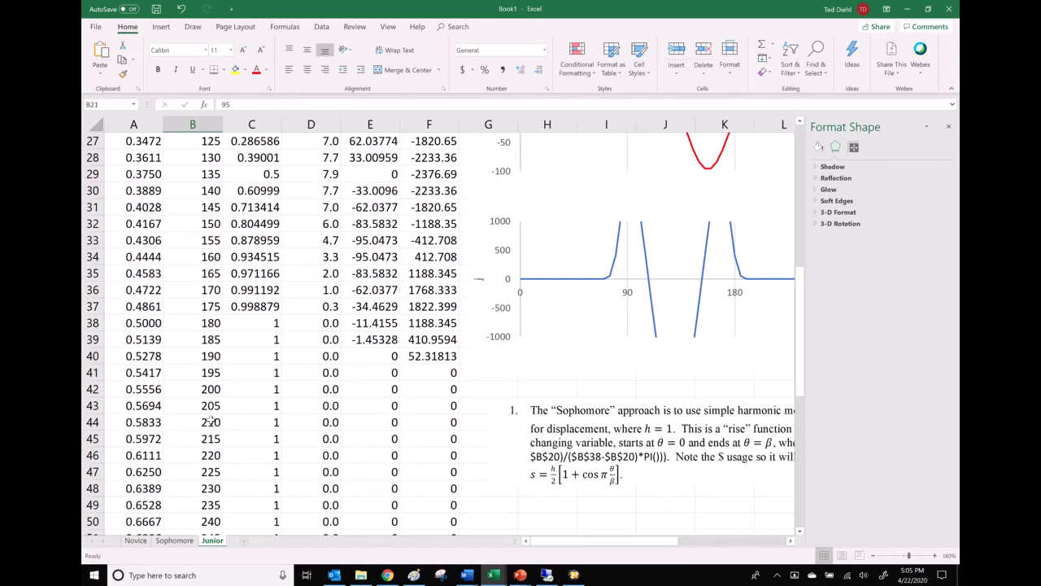
click(242, 319)
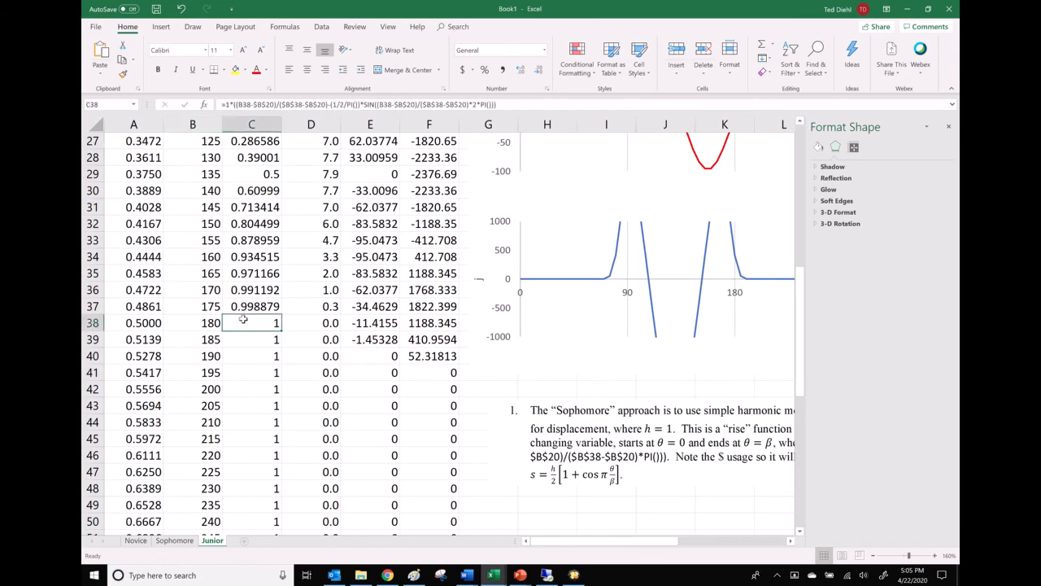
scroll(244, 325, down, 6)
click(249, 323)
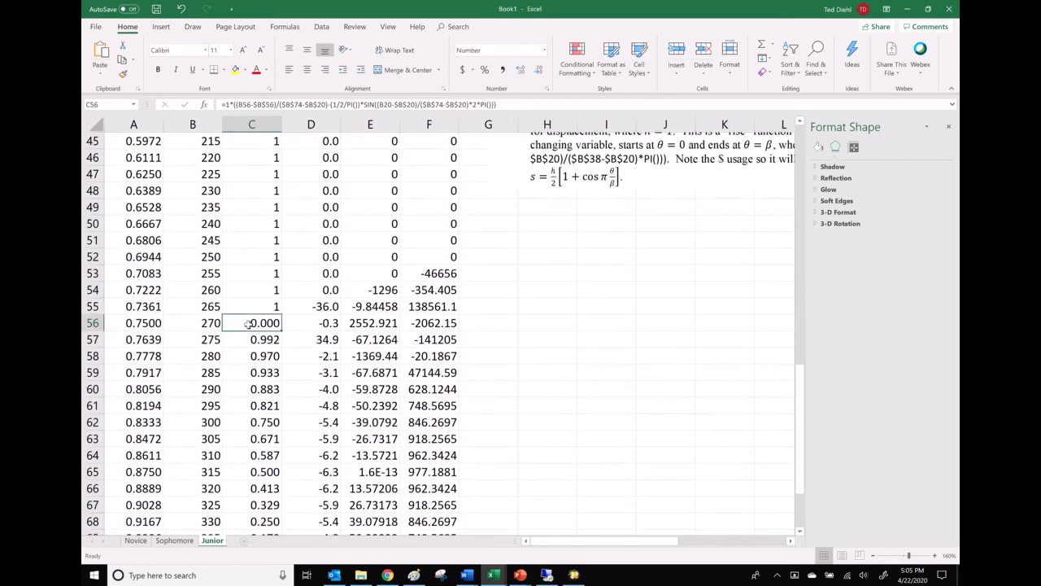
click(267, 105)
scroll(215, 291, up, 7)
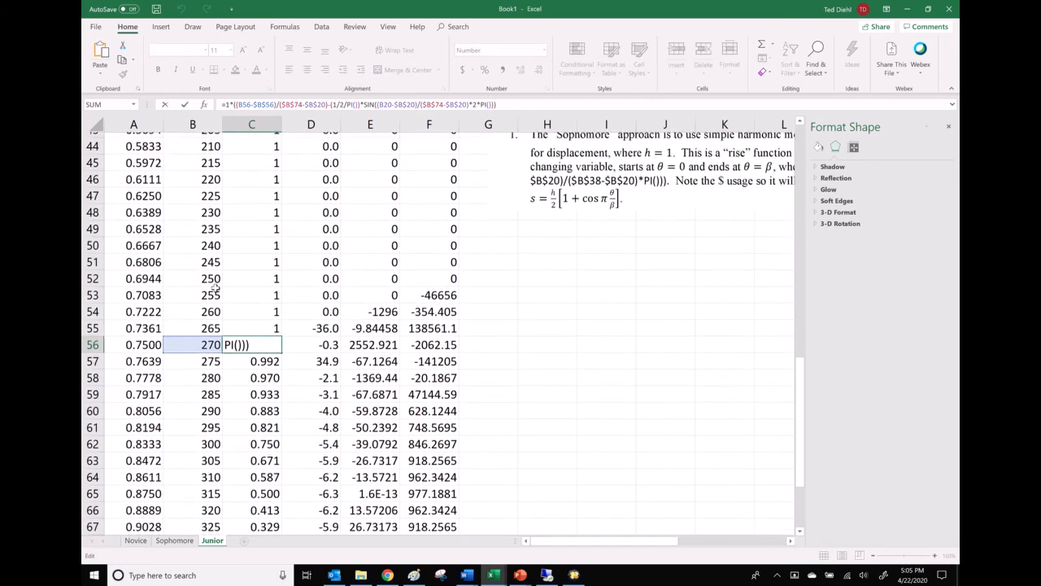
scroll(215, 291, up, 4)
drag(197, 280, 197, 530)
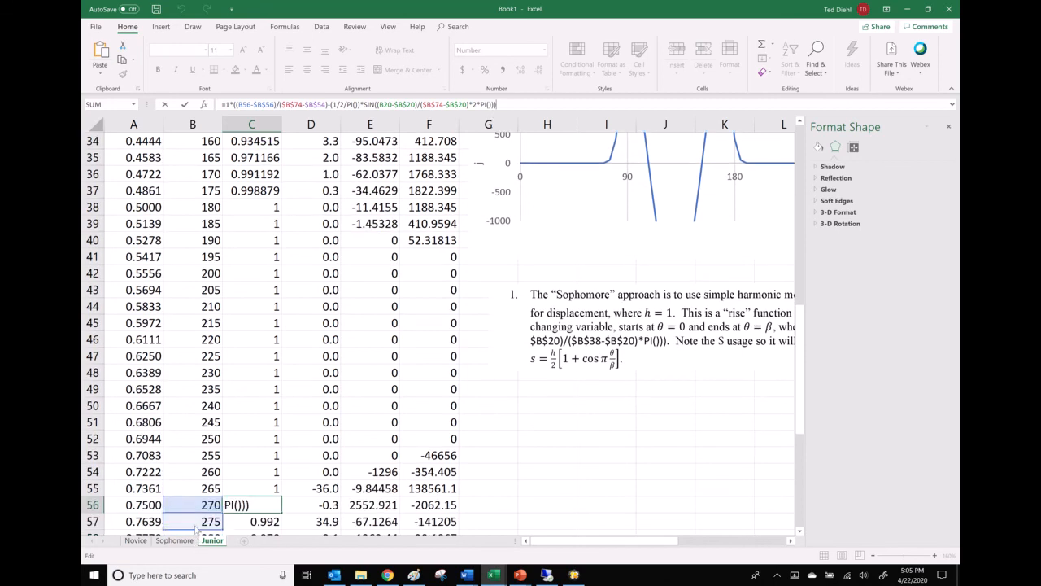
- Change the numerator inside the SIN term of the C56 formula to B56-$B$56
scroll(229, 395, up, 8)
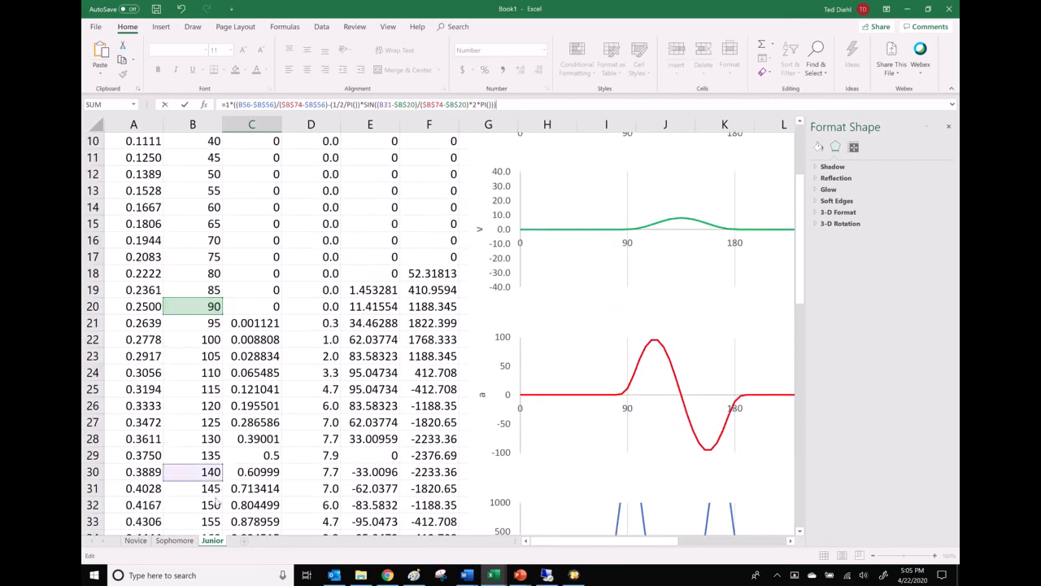
drag(215, 533, 218, 482)
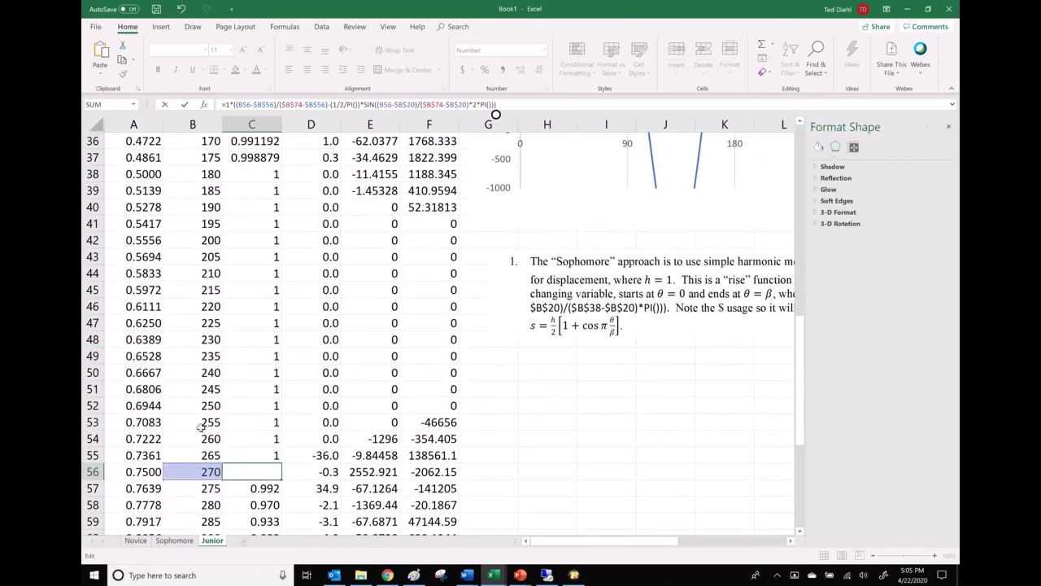
scroll(200, 427, up, 8)
drag(202, 280, 207, 407)
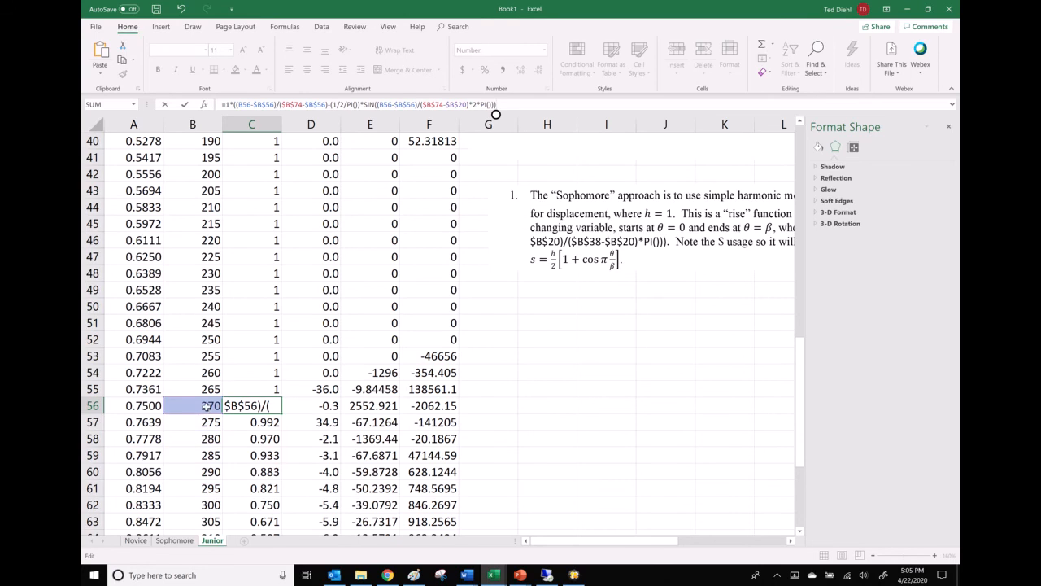
- Change the denominator inside the SIN term of C56 to $B$74-$B$56 and commit the formula
scroll(208, 405, up, 8)
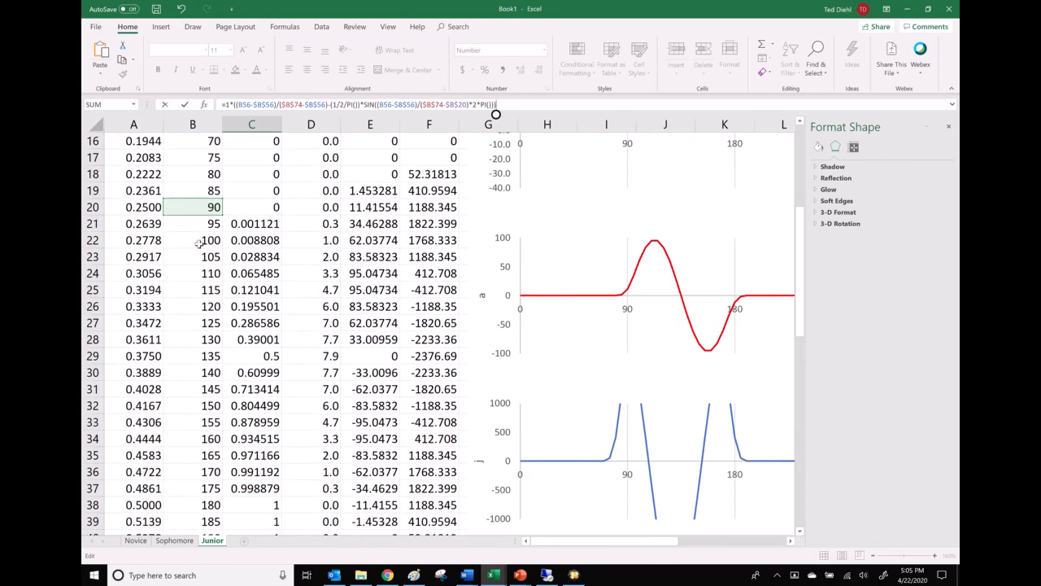
drag(199, 222, 208, 391)
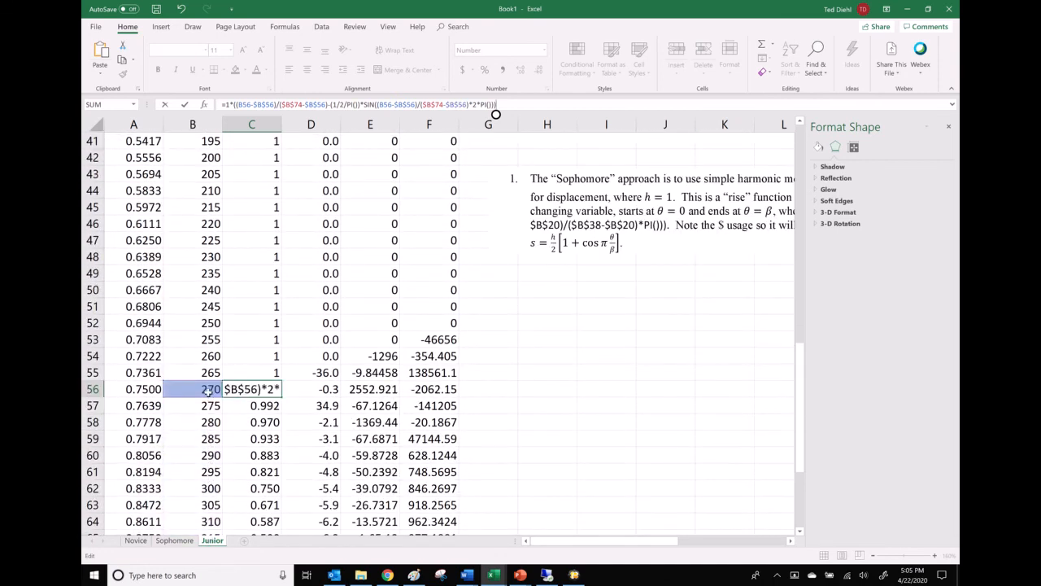
key(Return)
click(255, 389)
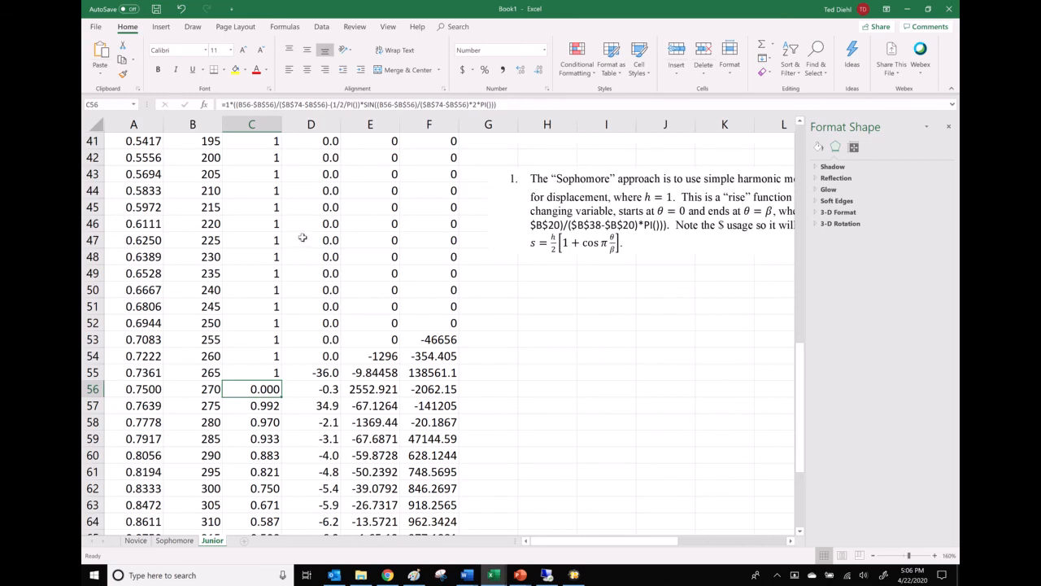
- Prefix the C56 formula with "1-" and fill it down through the remaining fall rows of column C
click(225, 104)
text(1-)
key(Return)
click(269, 391)
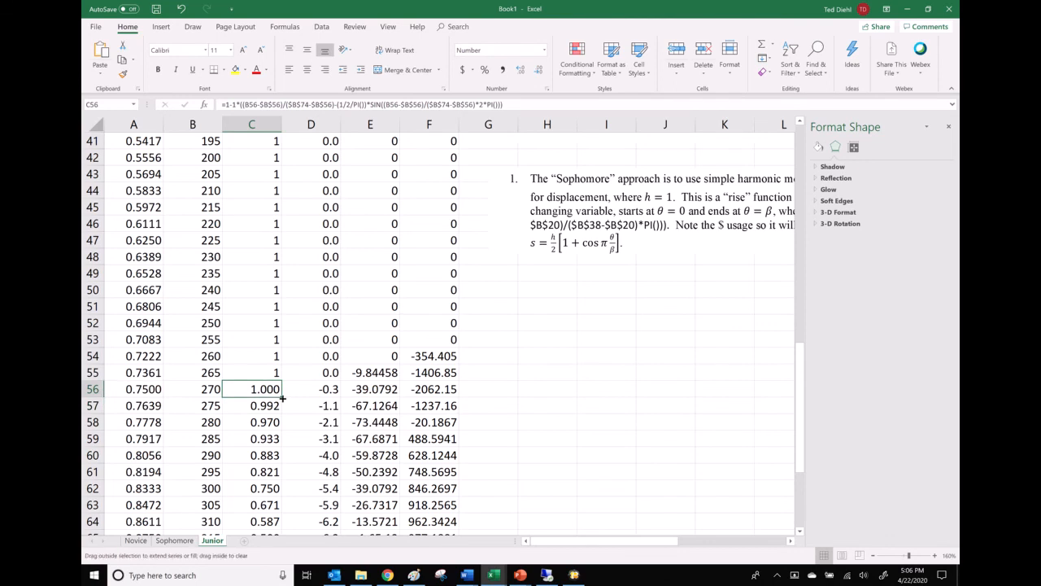
double_click(282, 396)
scroll(277, 398, down, 5)
scroll(275, 398, down, 2)
scroll(275, 399, up, 7)
- Delete the picture of the "Sophomore" instructions from the Junior sheet
drag(589, 193, 220, 257)
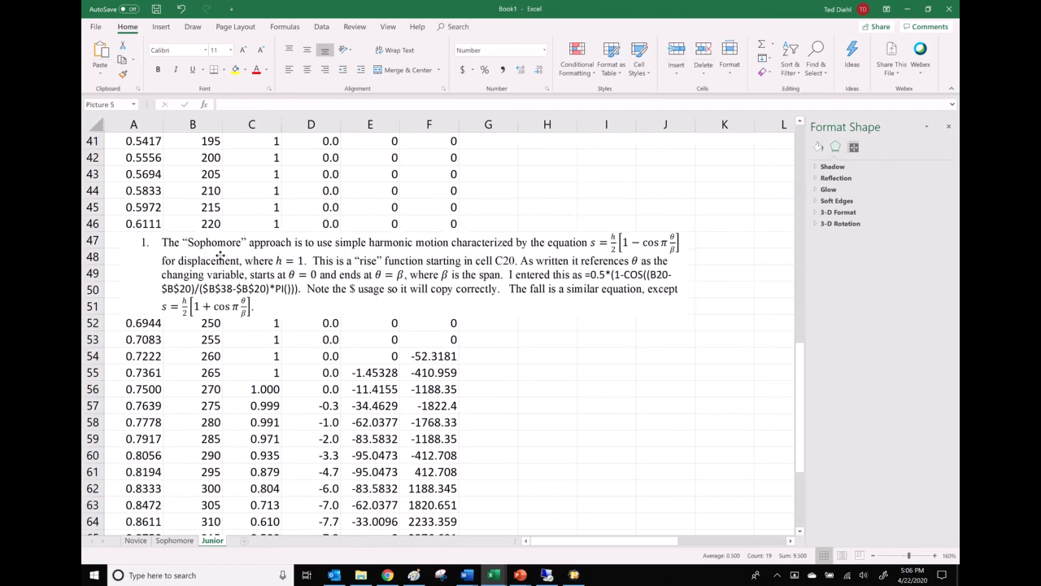
key(Delete)
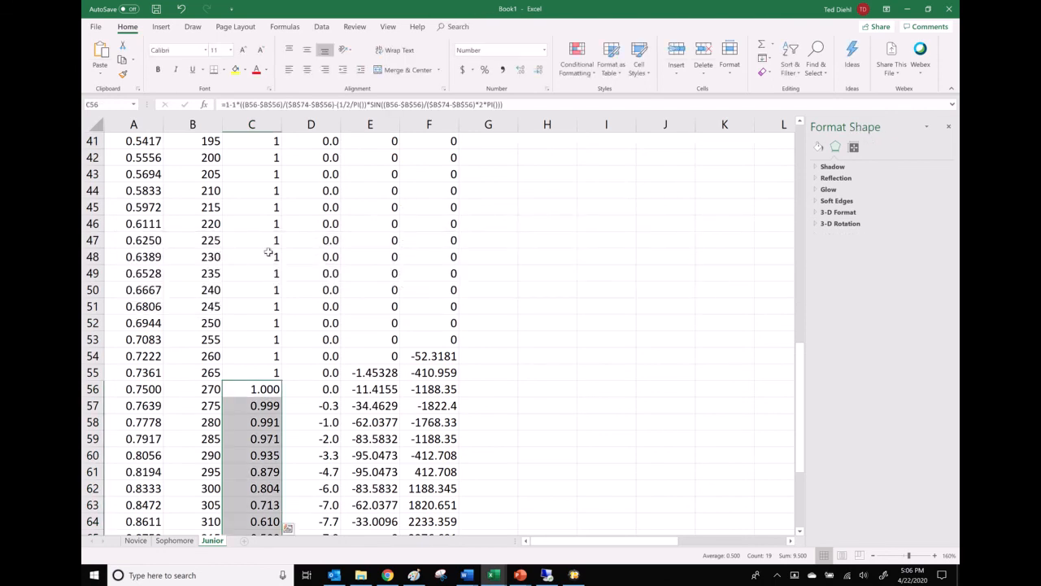
click(310, 290)
- Switch to the S15 HW11 Mechanisms document in Word and copy the item 30 paragraph on the "Junior" approach
mouse_move(467, 575)
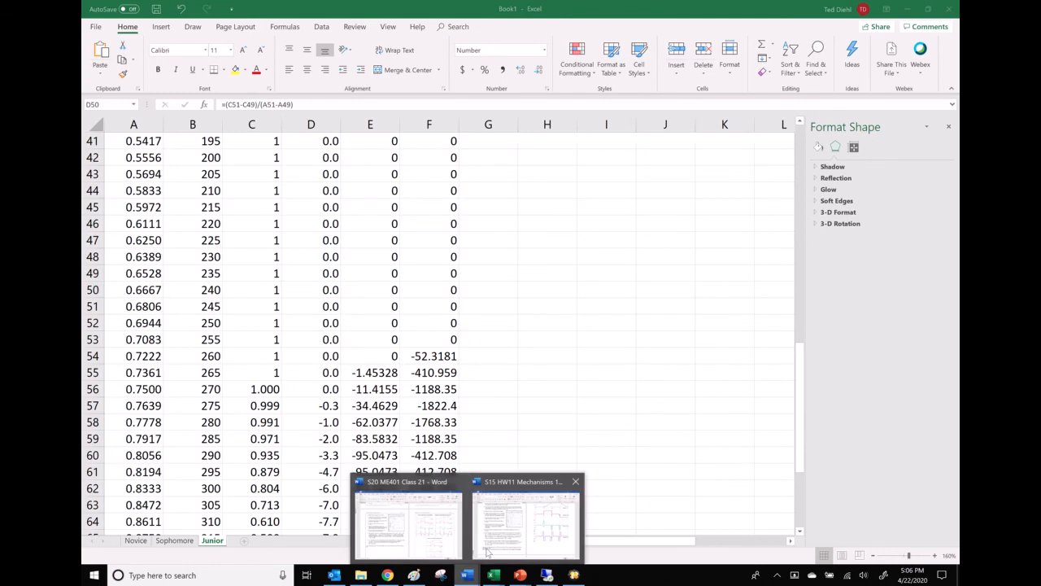
click(511, 539)
triple_click(337, 423)
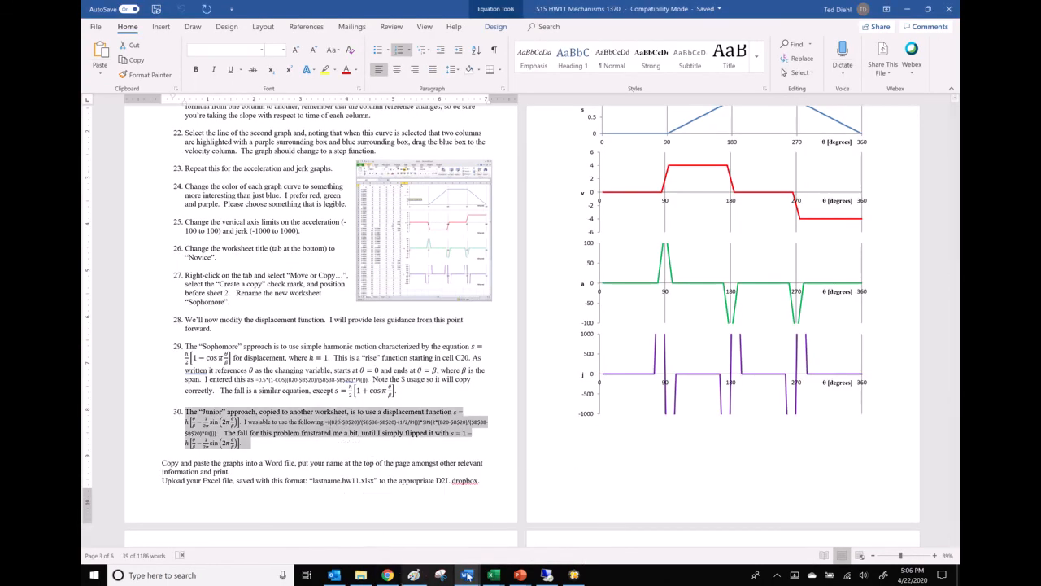
- Return to the Excel workbook and paste the copied "Junior" paragraph into the Junior sheet as a picture
click(493, 575)
click(513, 547)
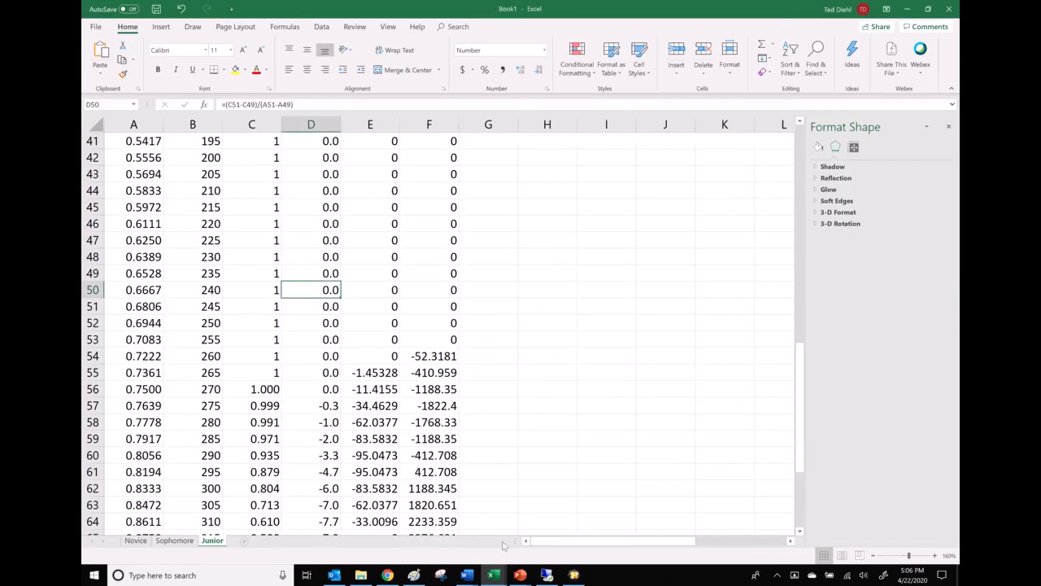
click(306, 237)
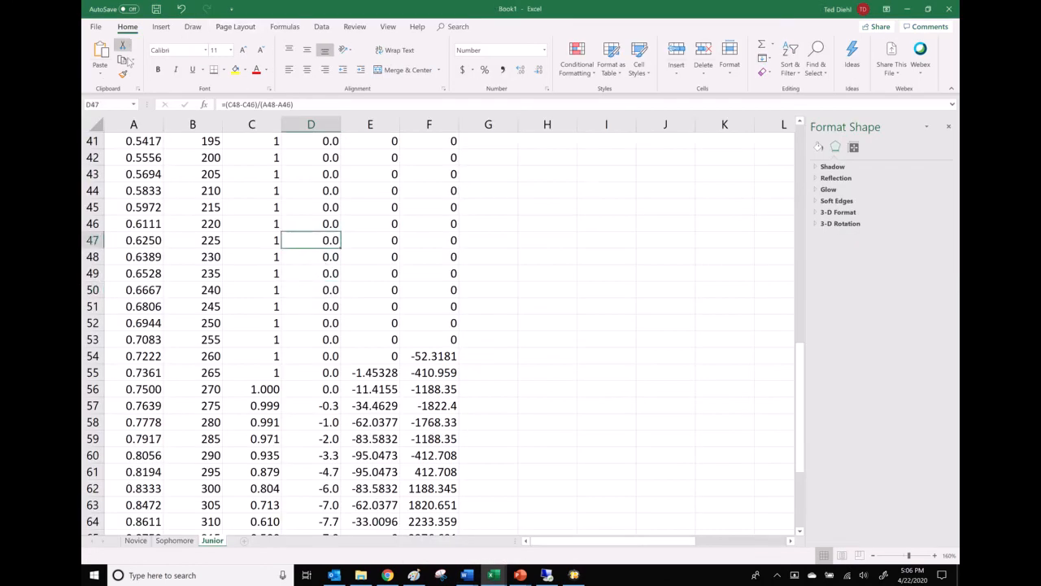
click(100, 73)
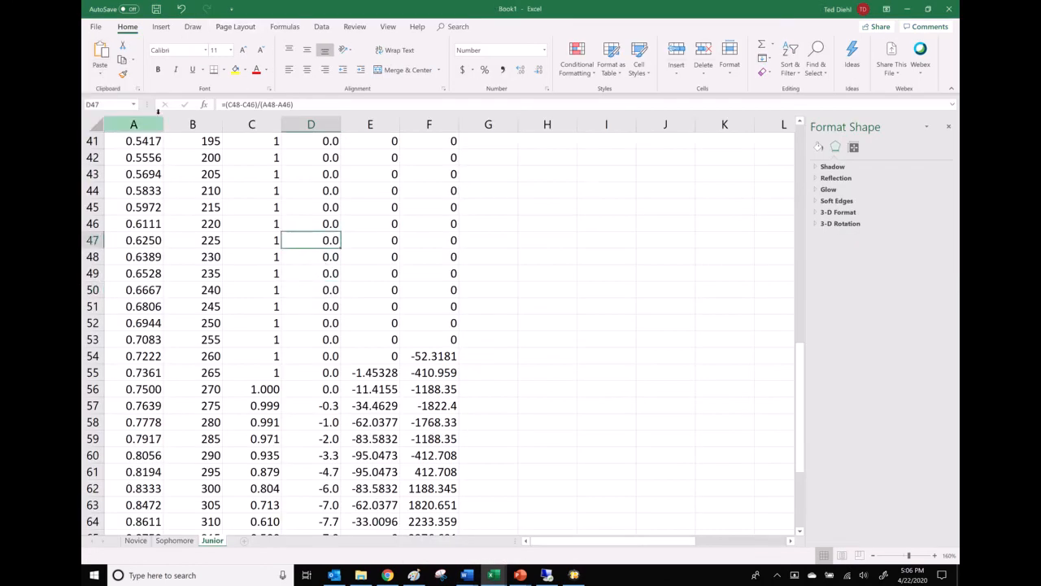
click(114, 117)
click(372, 122)
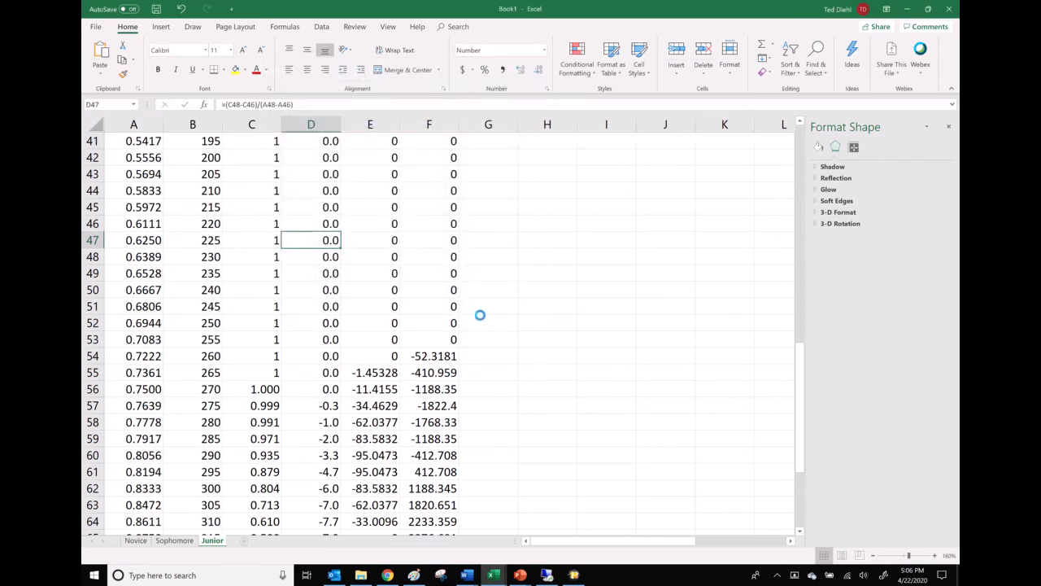
drag(383, 297, 290, 305)
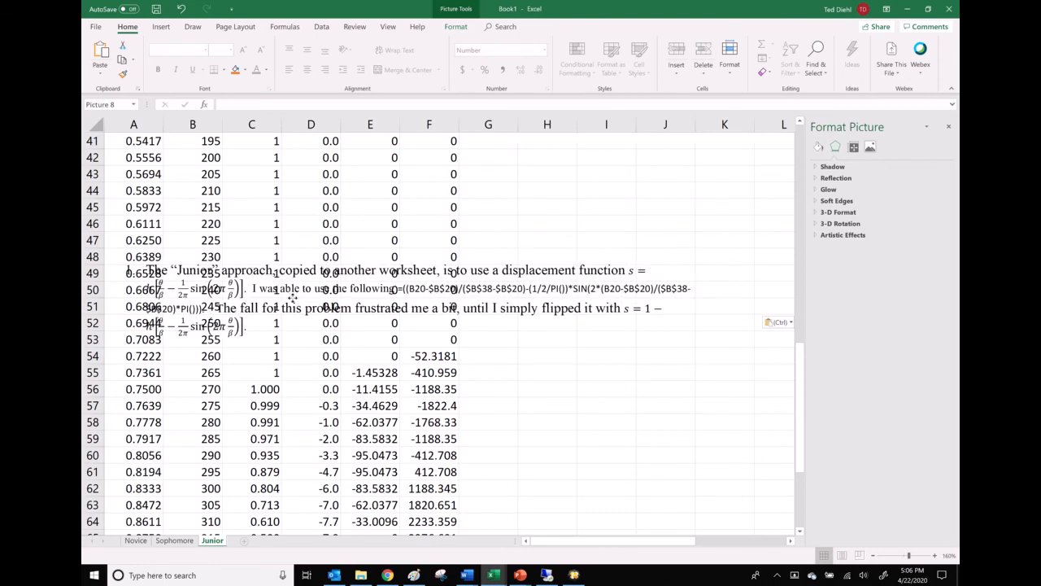
- Give the pasted "Junior" picture a solid fill and move it beside cell C56
click(821, 147)
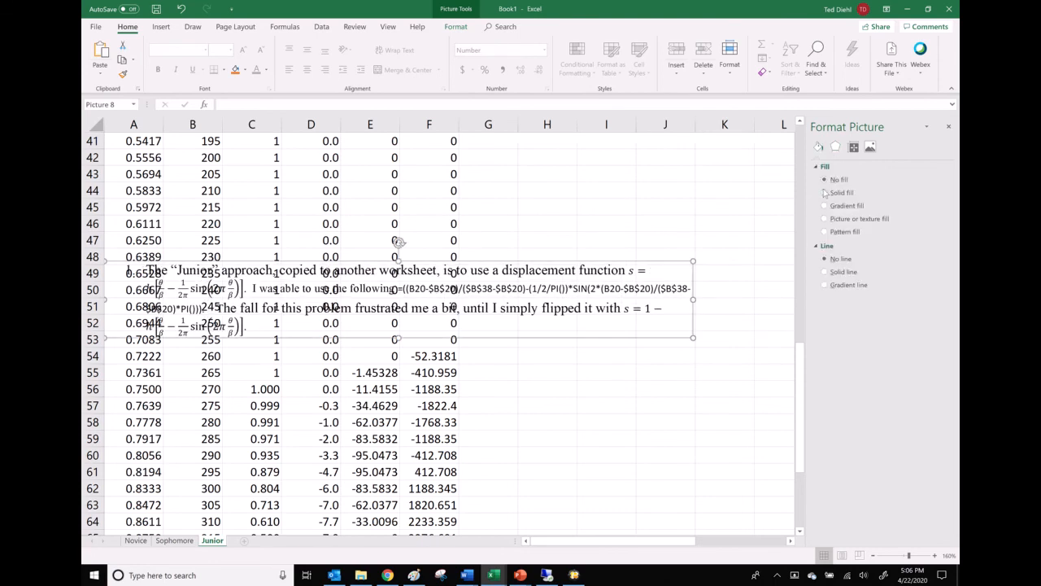
click(826, 192)
drag(403, 294, 575, 396)
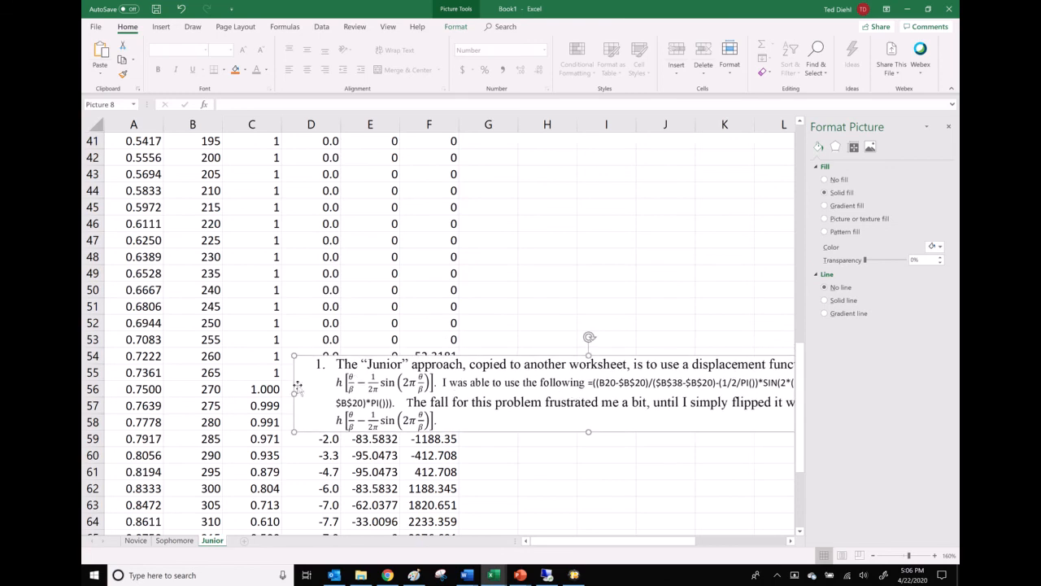
- Open the C56 formula to compare its terms with the equation in the "Junior" picture
click(265, 390)
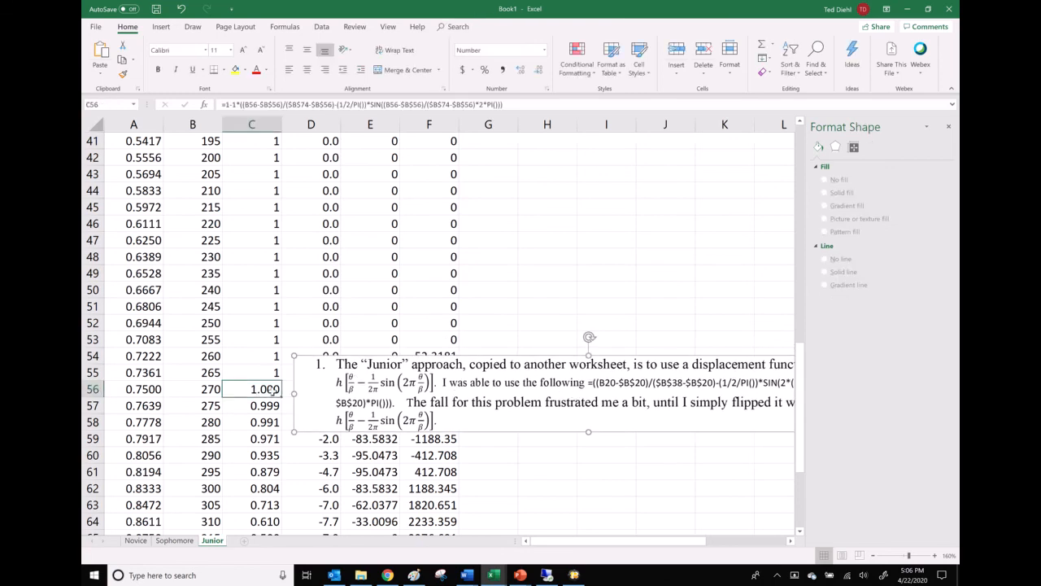
click(363, 105)
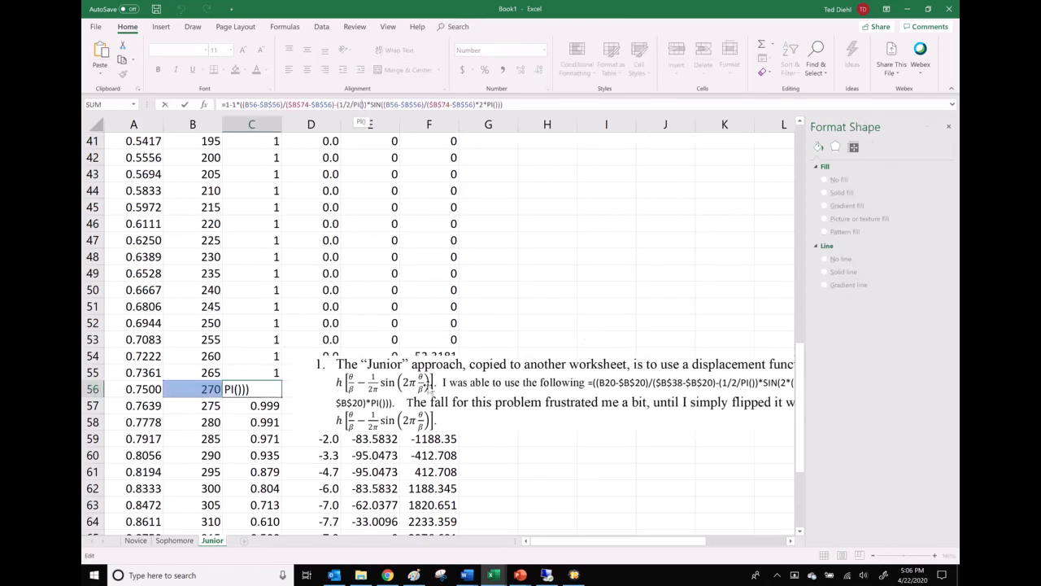
click(297, 360)
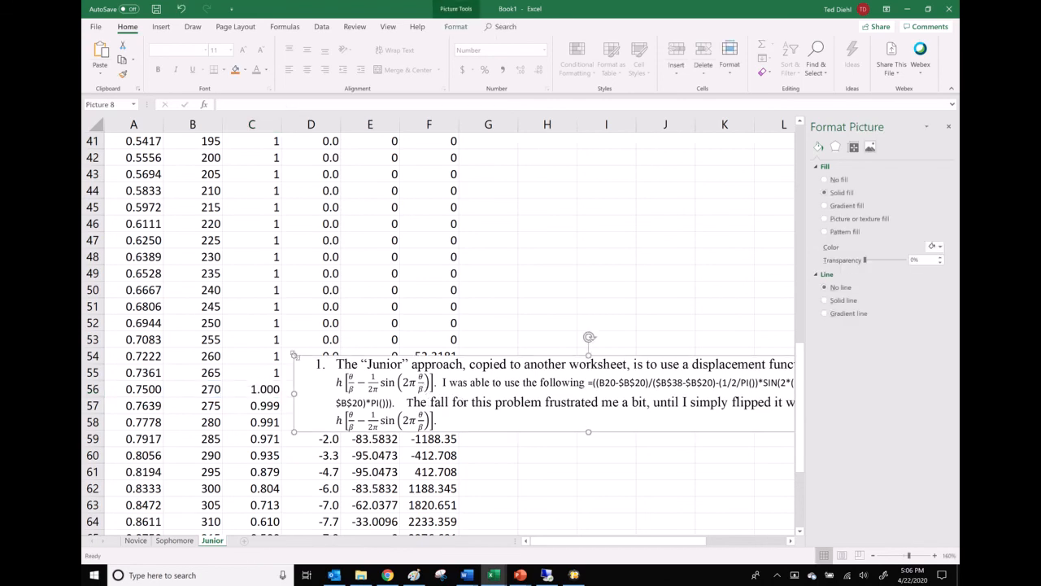
- Enlarge the "Junior" picture and place it over rows 45 to 51, above the fall rows
drag(294, 353, 258, 302)
drag(184, 336, 232, 341)
drag(151, 311, 272, 332)
drag(383, 379, 226, 351)
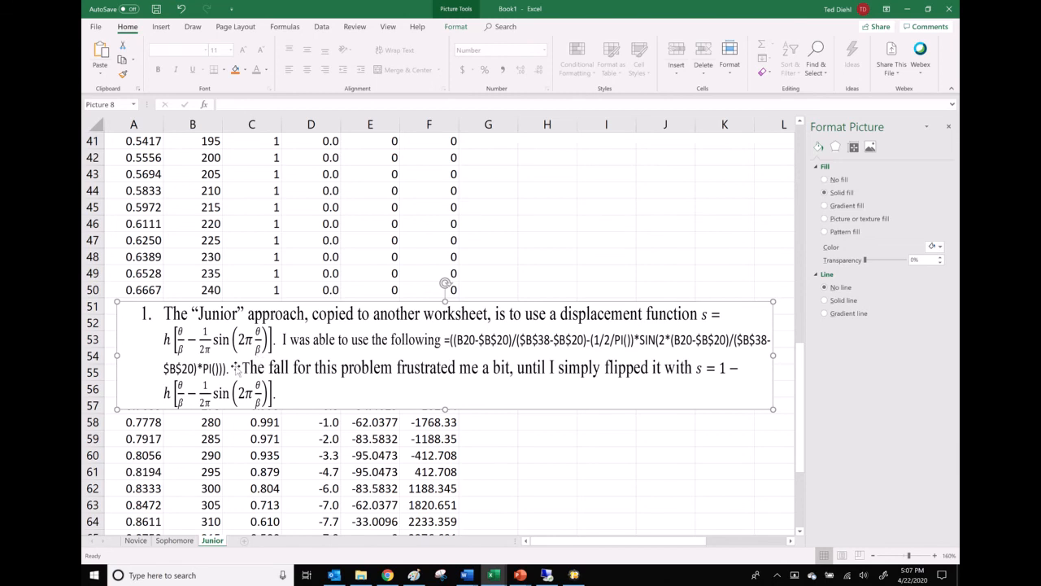
drag(264, 361, 269, 268)
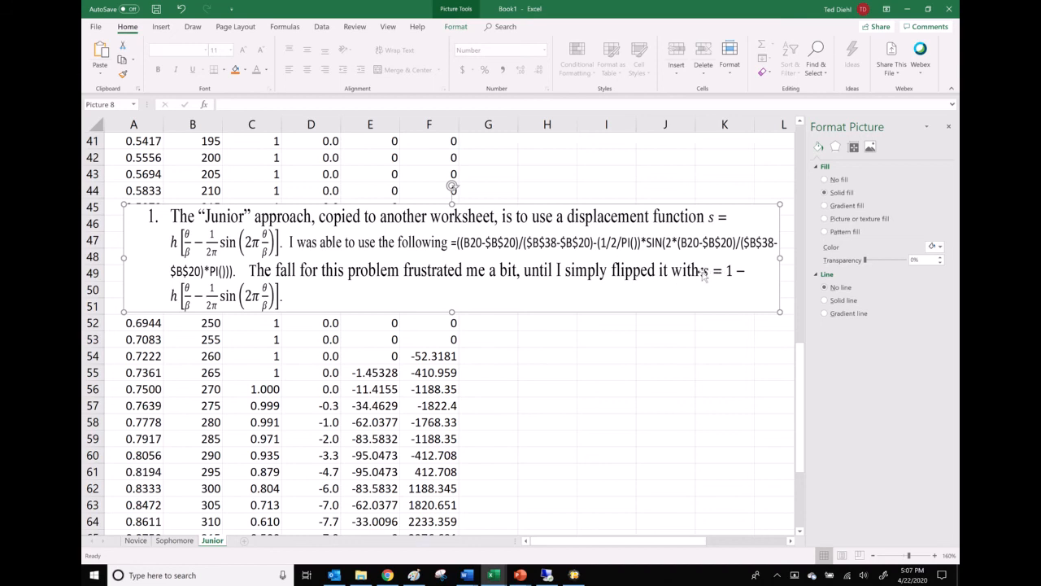
- Compare the angle-fraction and 1/(2π) terms of the C56 fall formula with the equation in the "Junior" picture
click(267, 392)
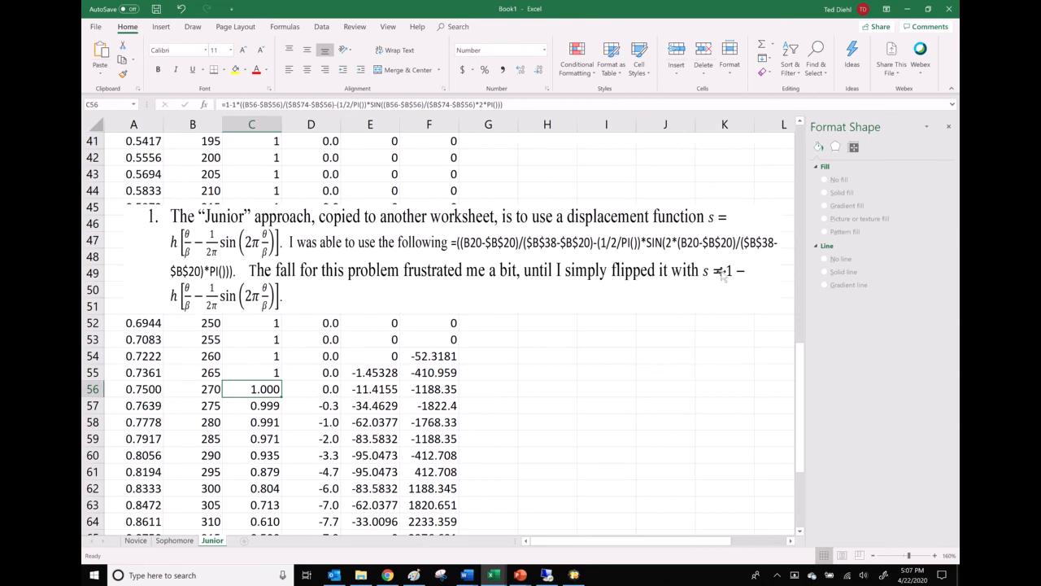
click(237, 106)
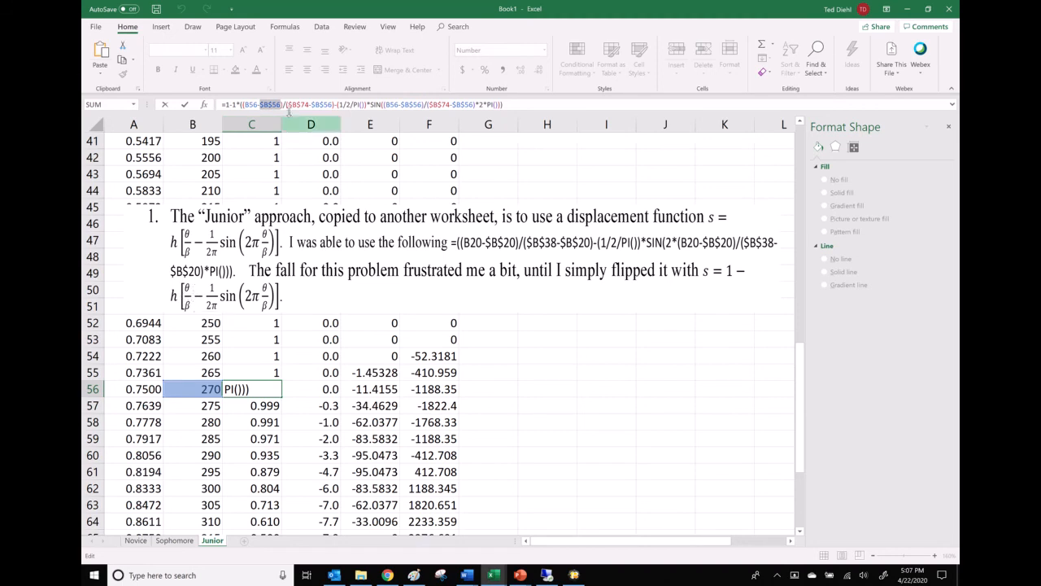
drag(287, 105, 328, 104)
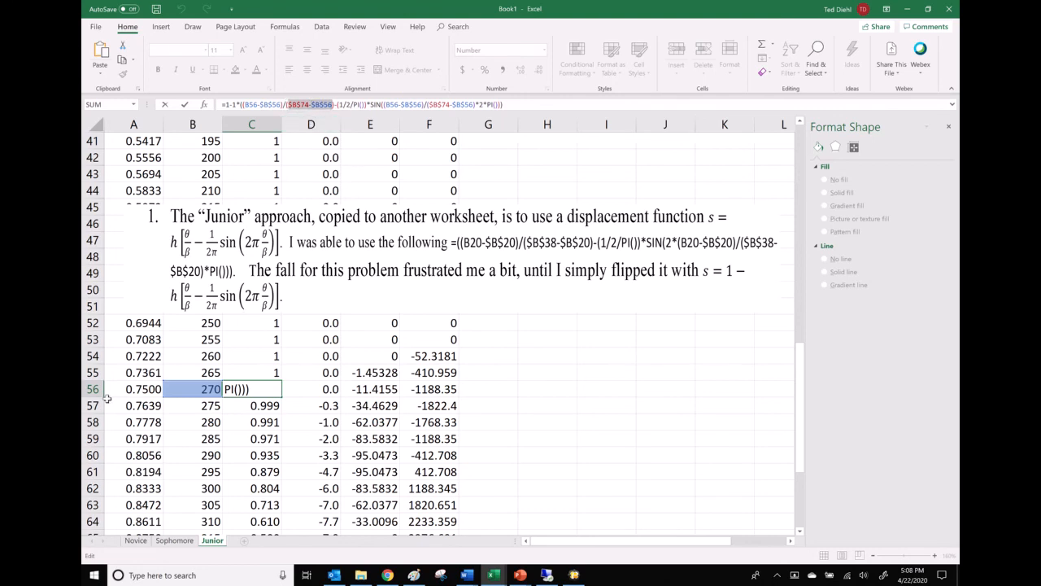
click(300, 105)
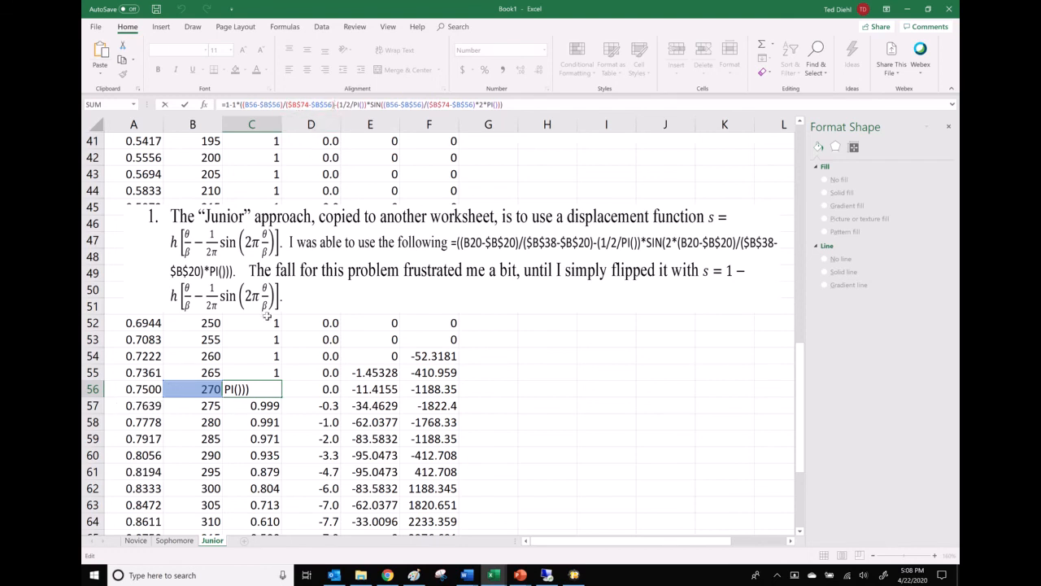
click(357, 104)
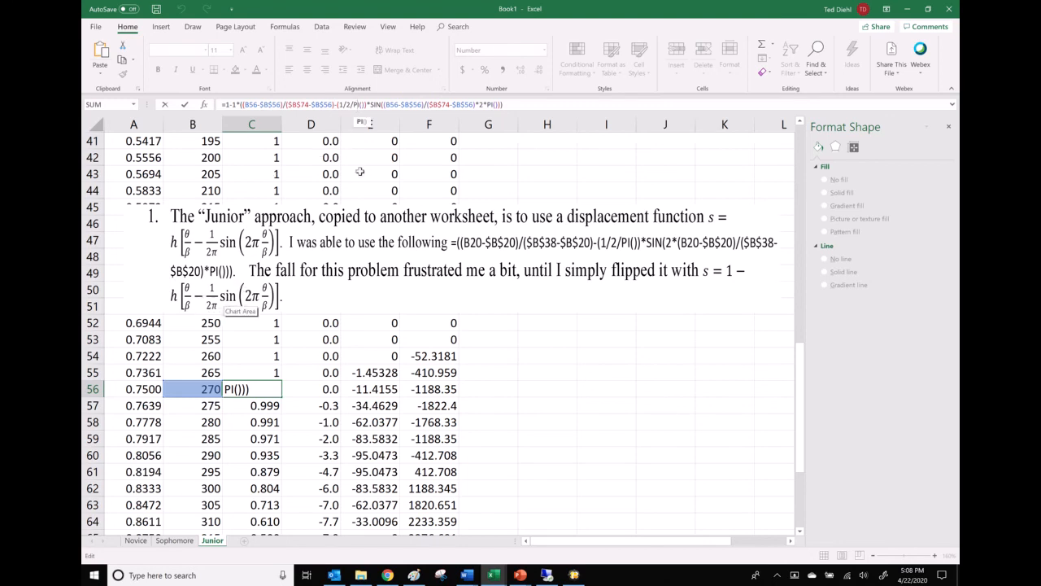
- Check the SIN term of the C56 formula, including its angle fraction and 2π factor, against the pictured equation
click(377, 104)
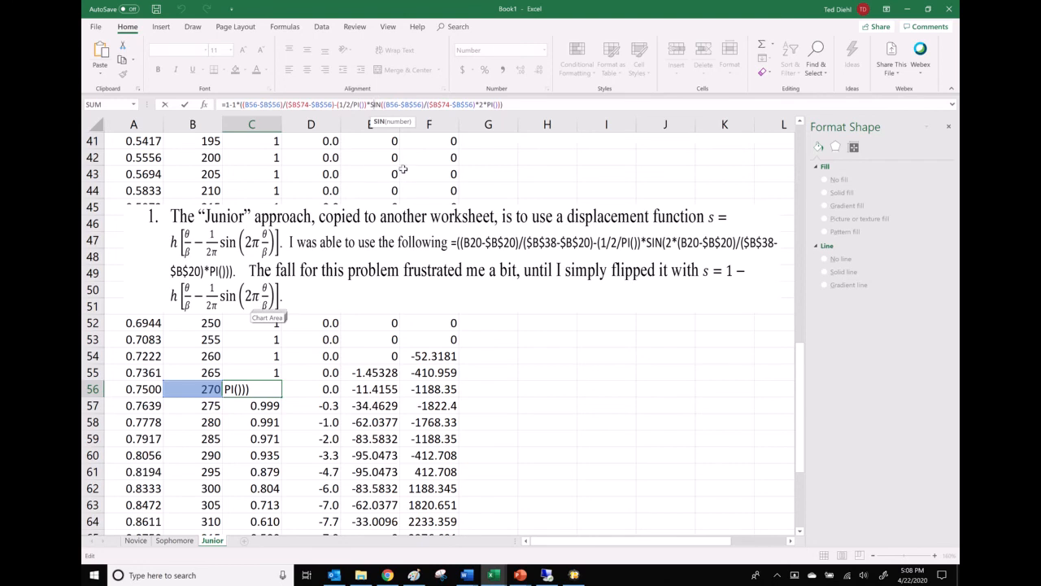
drag(479, 104, 497, 104)
click(414, 103)
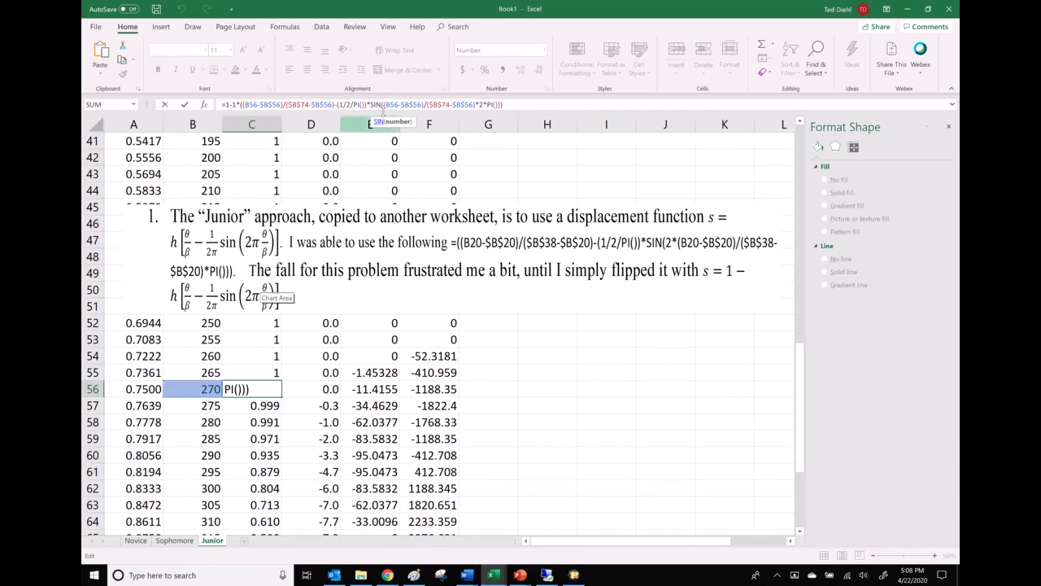
drag(394, 104, 418, 104)
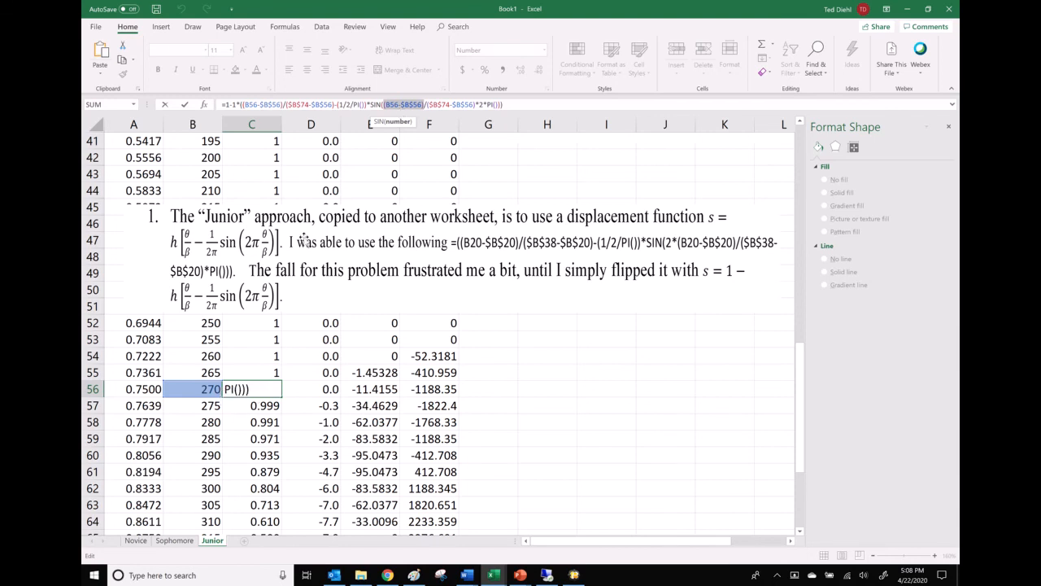
drag(427, 106, 473, 104)
click(459, 104)
key(Return)
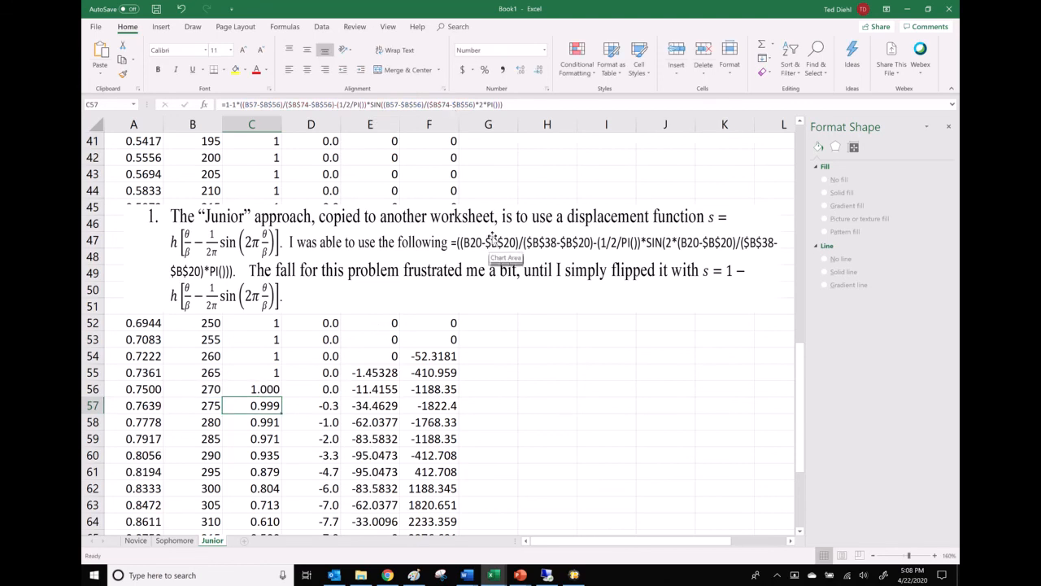
- Delete the "Junior" equation picture from the sheet and review the velocity, acceleration and jerk charts over the full cycle
click(493, 249)
key(Delete)
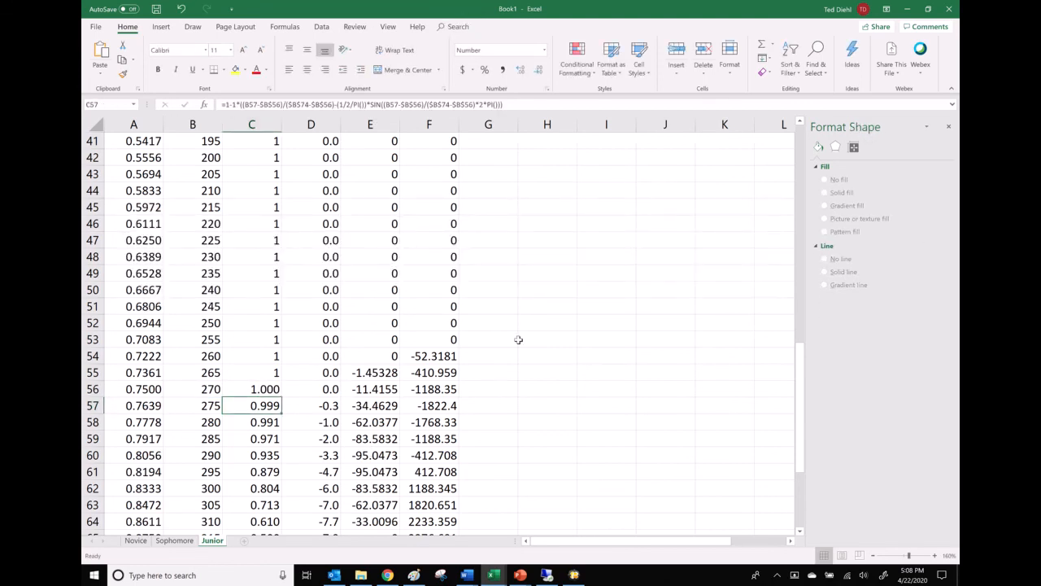
scroll(521, 337, up, 11)
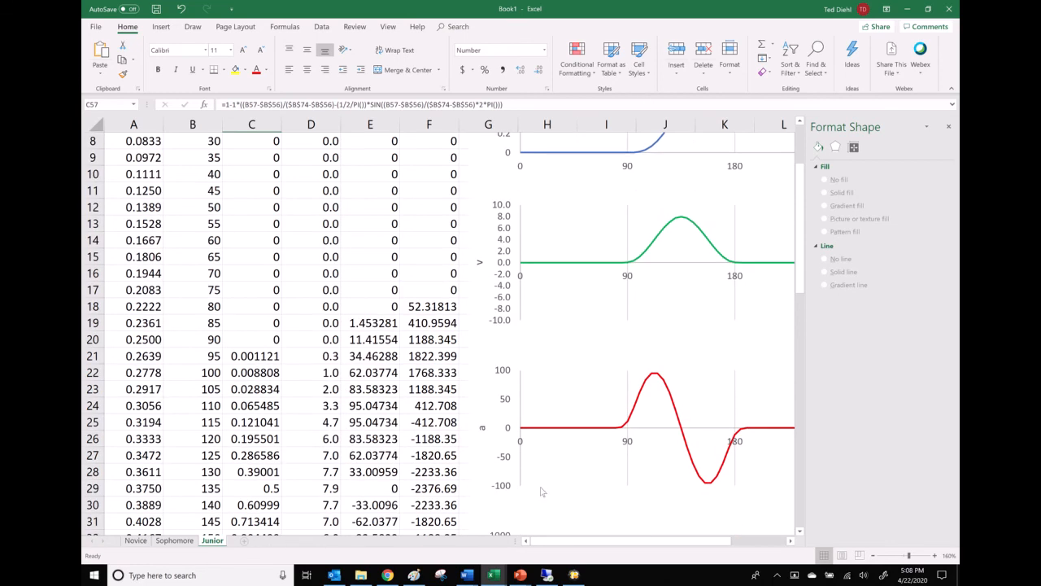
scroll(542, 514, right, 3)
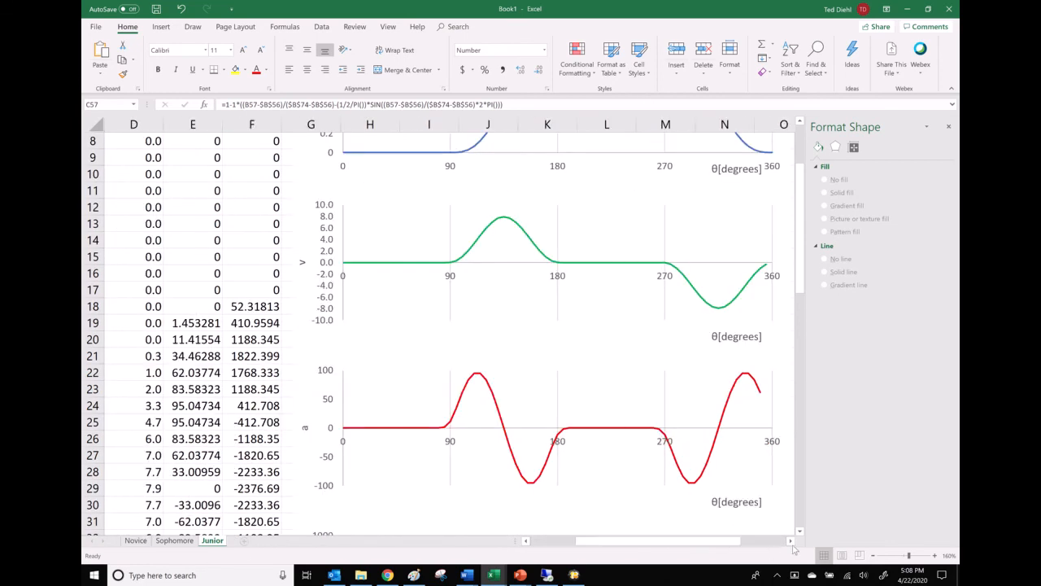
scroll(794, 550, right, 2)
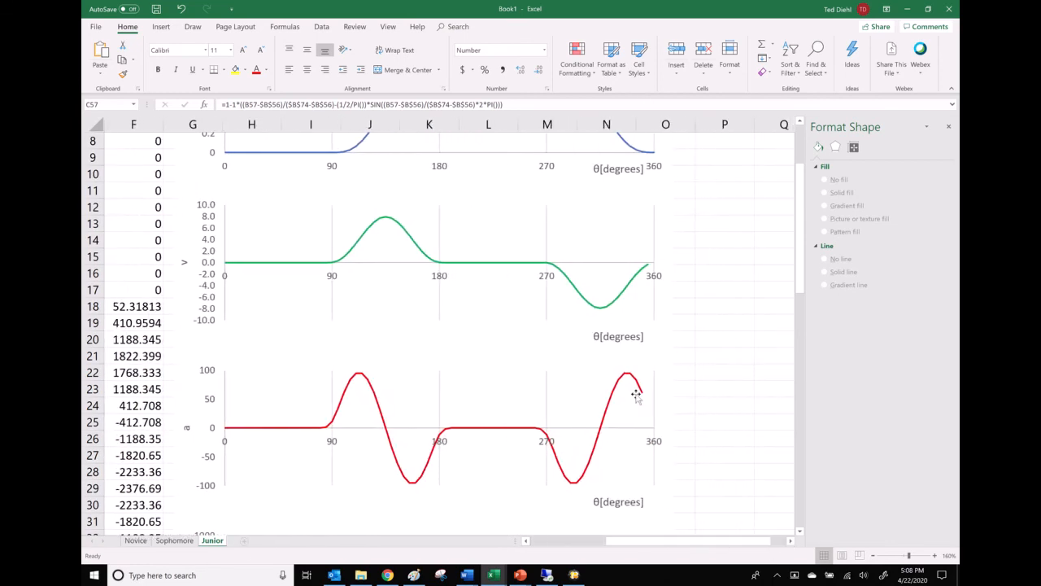
scroll(635, 358, up, 2)
scroll(618, 411, down, 8)
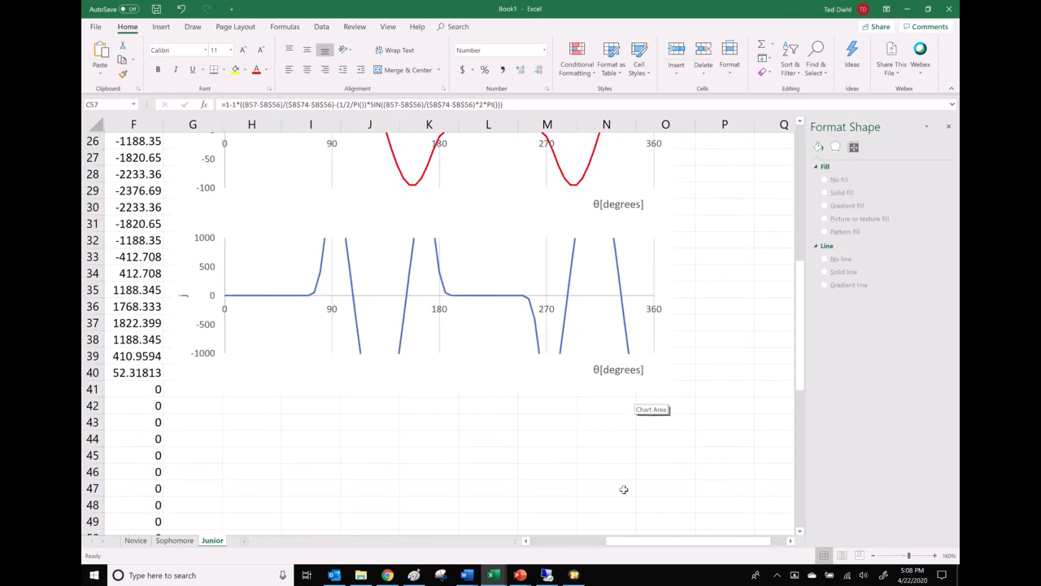
- Fill the velocity, acceleration and jerk formulas from D71:F71 down through row 74, the 360-degree row
scroll(538, 517, left, 4)
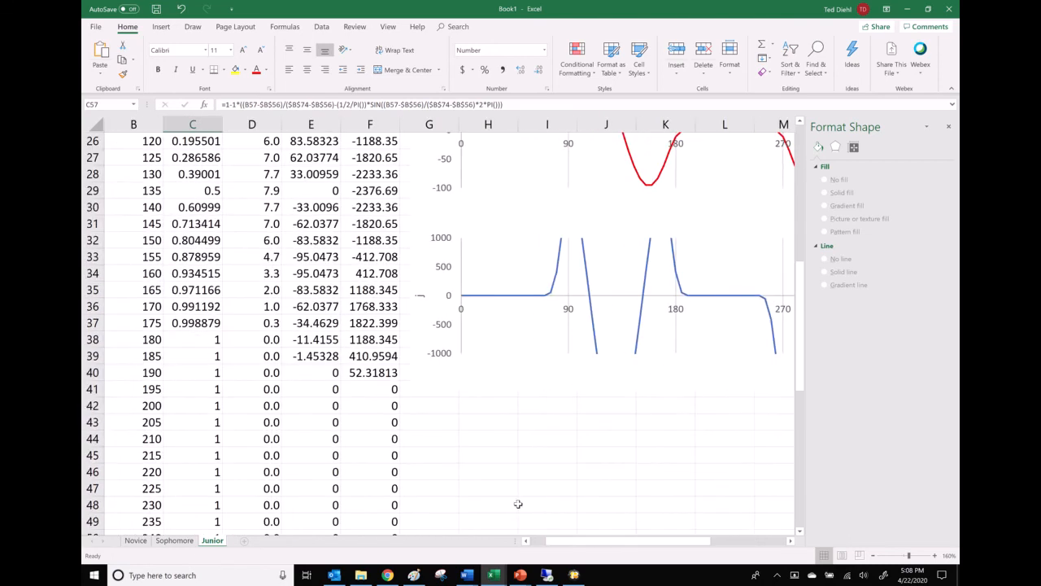
scroll(538, 517, down, 11)
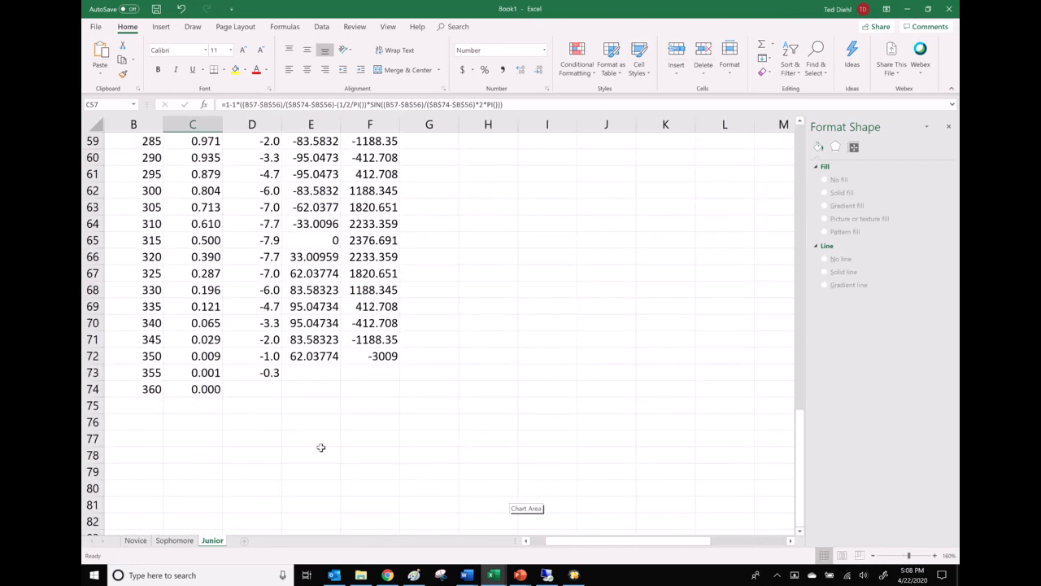
scroll(317, 446, up, 1)
drag(262, 390, 399, 446)
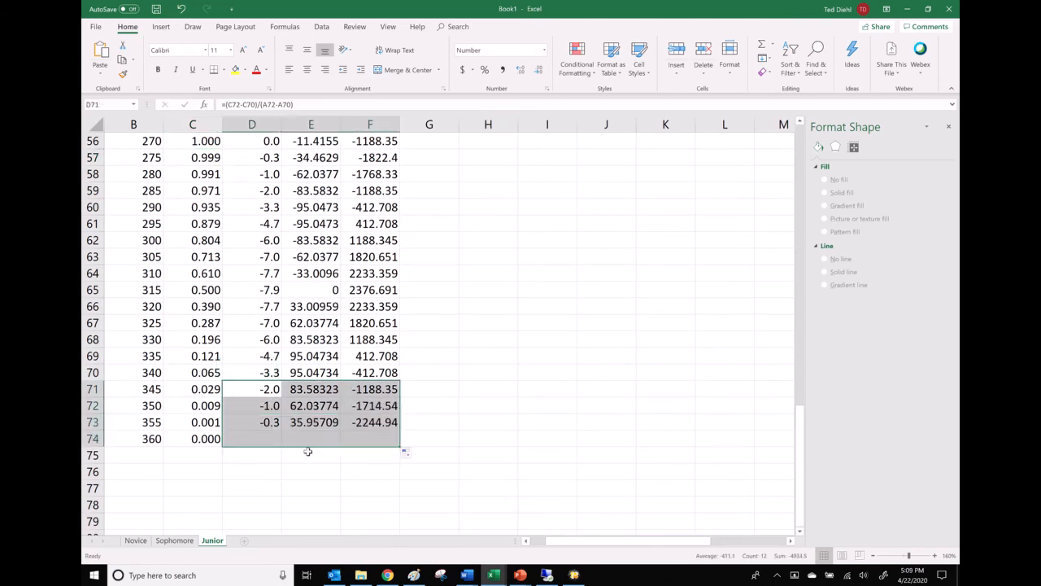
- Change the acceleration formula in E74 to the backward difference =(D74-D73)/(A74-A73)
click(301, 439)
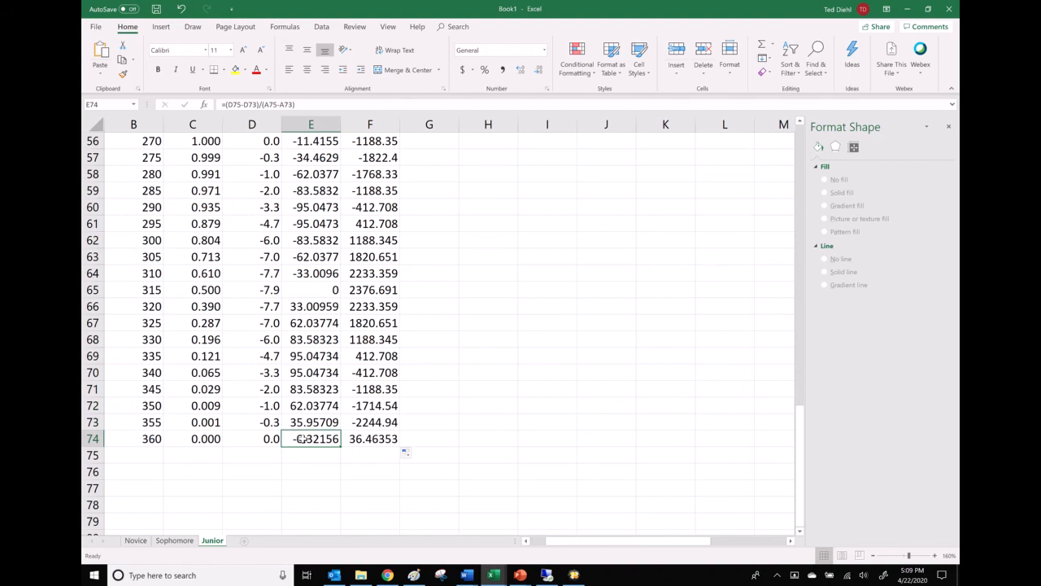
key(F2)
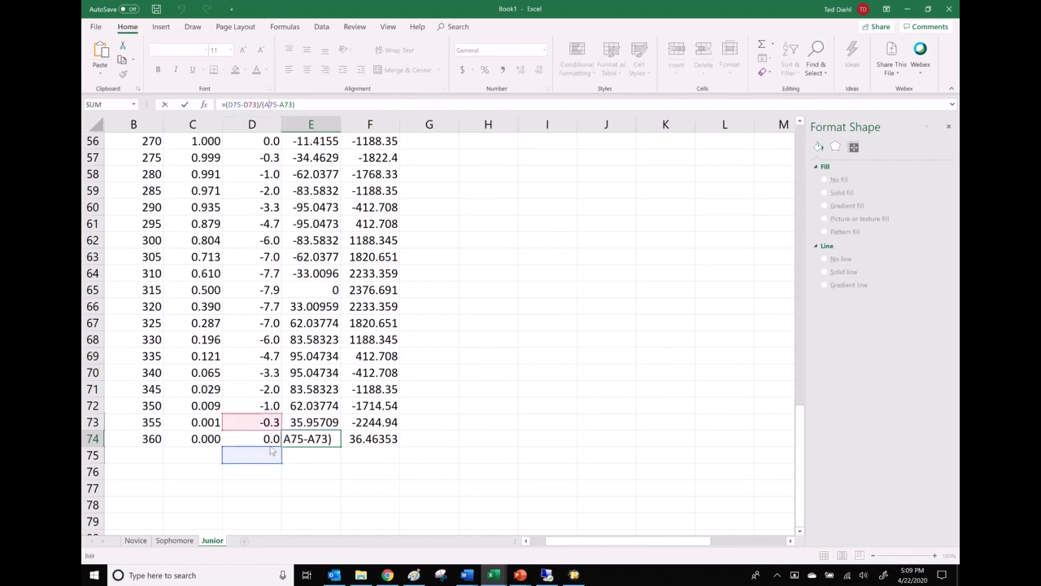
drag(271, 448, 272, 437)
drag(595, 541, 580, 541)
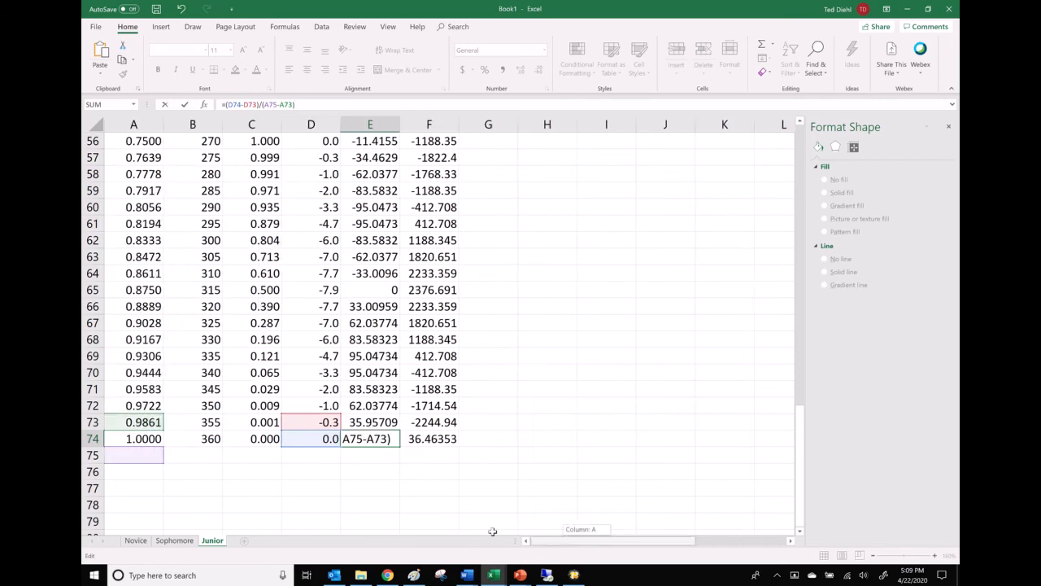
drag(163, 456, 160, 440)
key(Return)
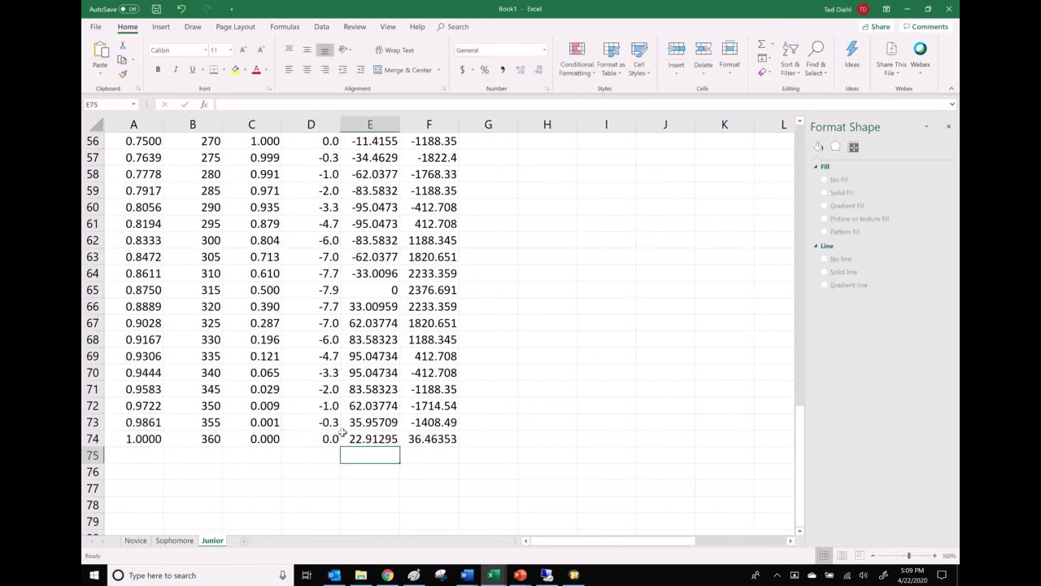
- Change the jerk formula in F74 to the backward difference =(E74-E73)/(A74-A73)
click(426, 438)
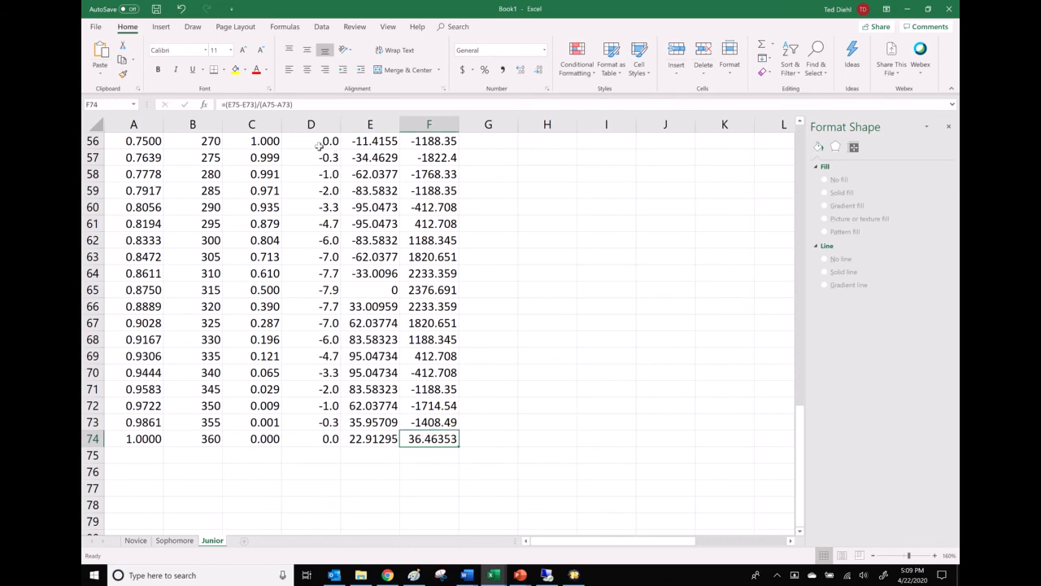
click(249, 102)
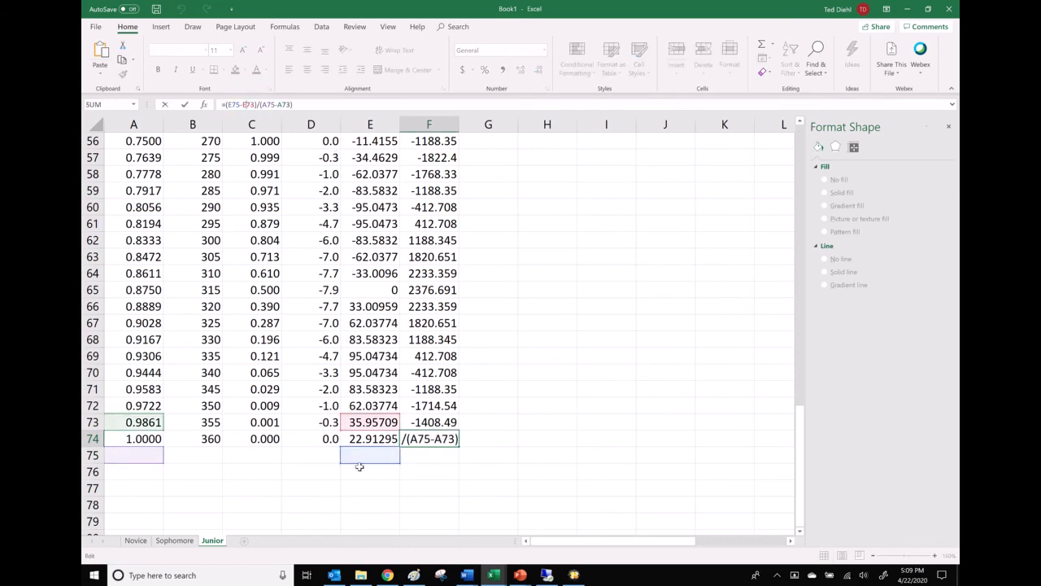
drag(361, 461, 362, 446)
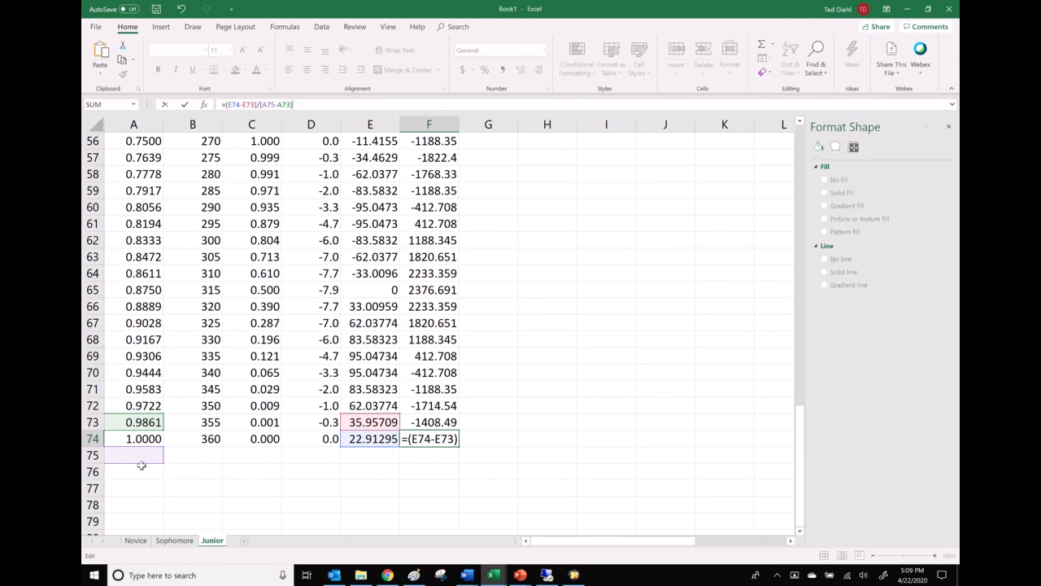
drag(144, 451, 142, 439)
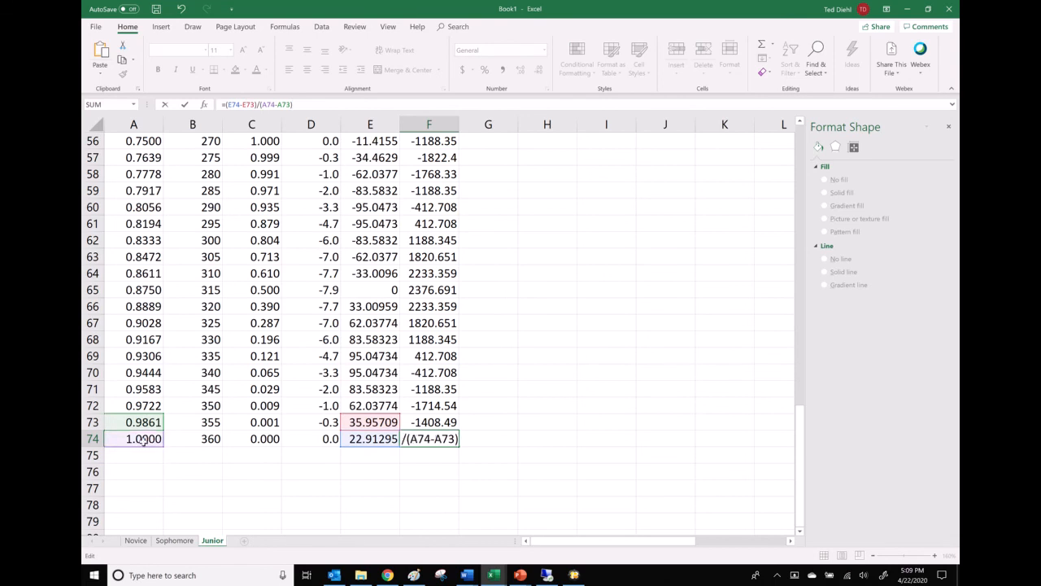
key(Return)
- Examine the end of the displacement, velocity and acceleration curves near 360 degrees on the Junior charts
scroll(366, 414, up, 12)
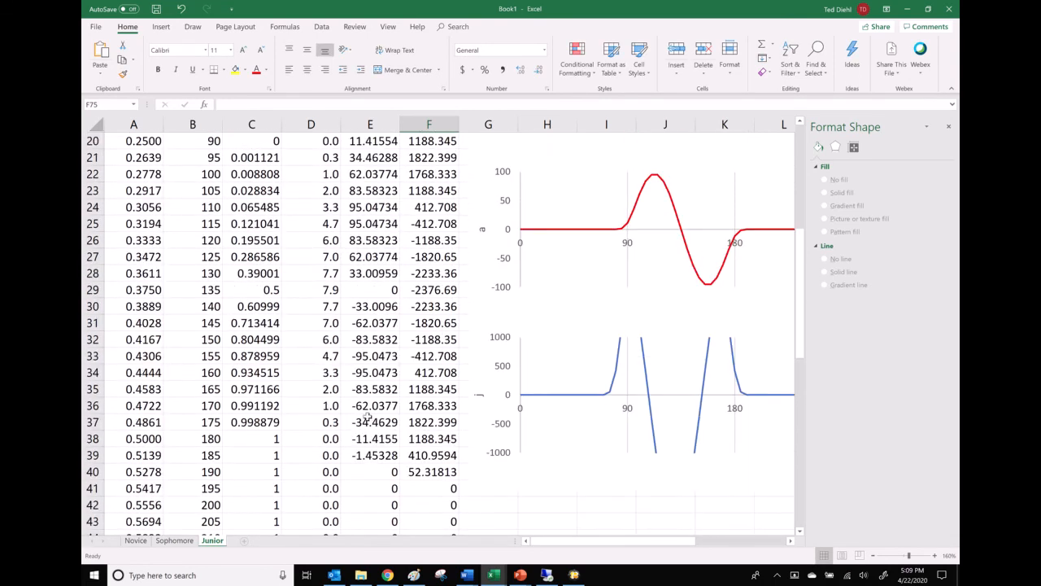
drag(564, 544, 669, 543)
scroll(650, 504, up, 4)
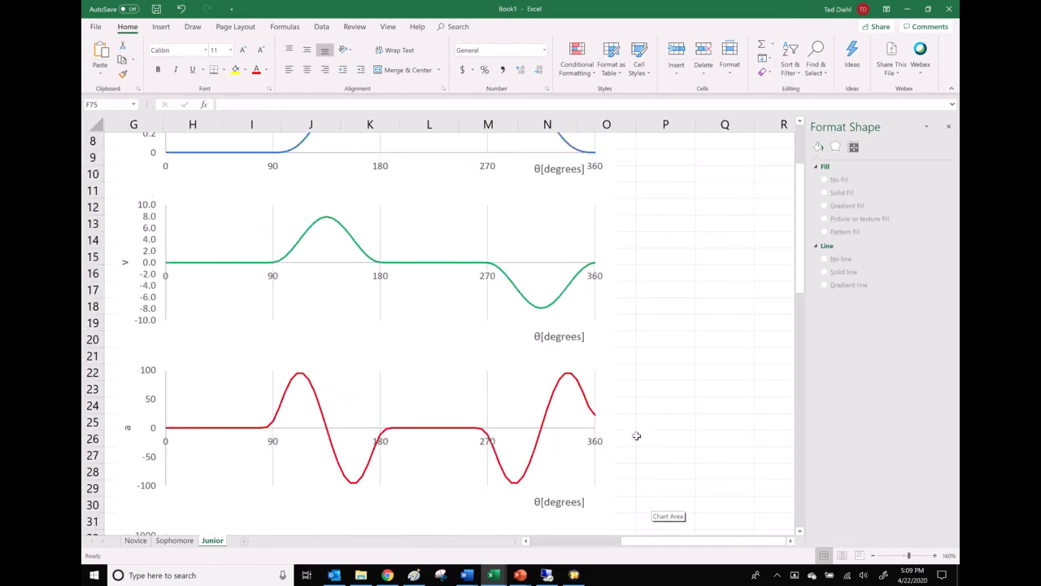
scroll(589, 423, up, 1)
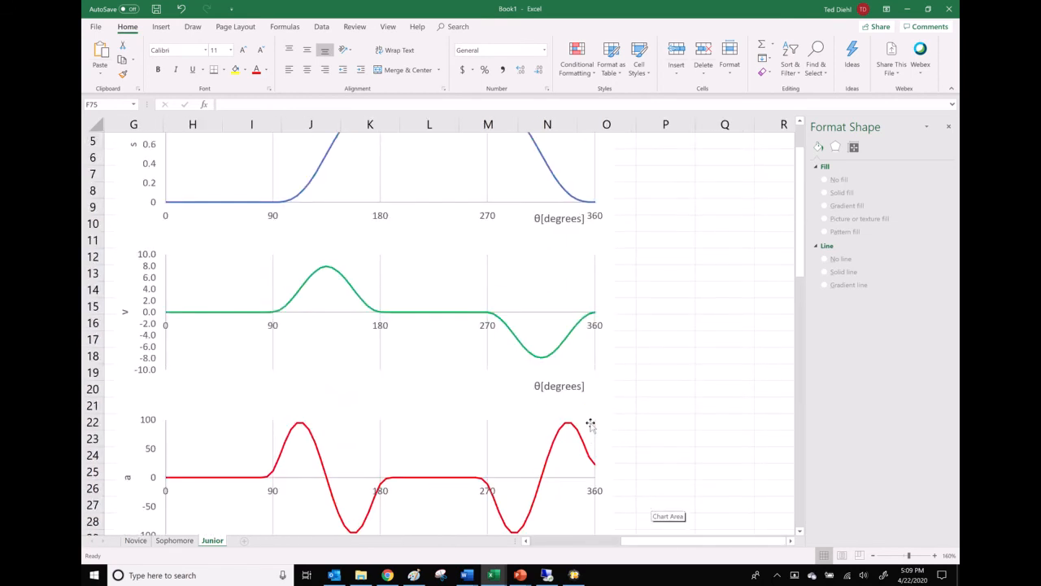
scroll(591, 424, down, 1)
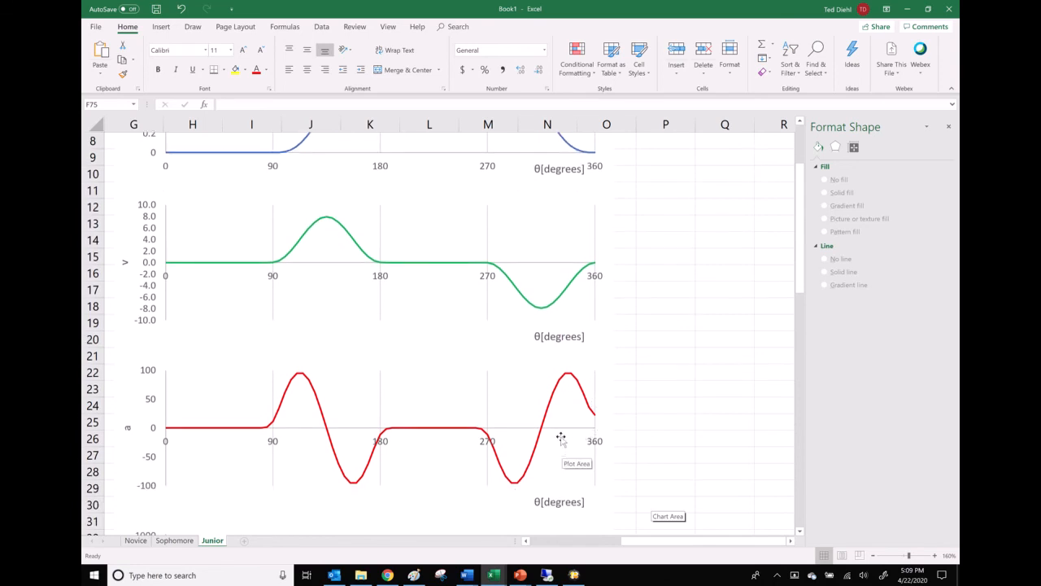
click(575, 576)
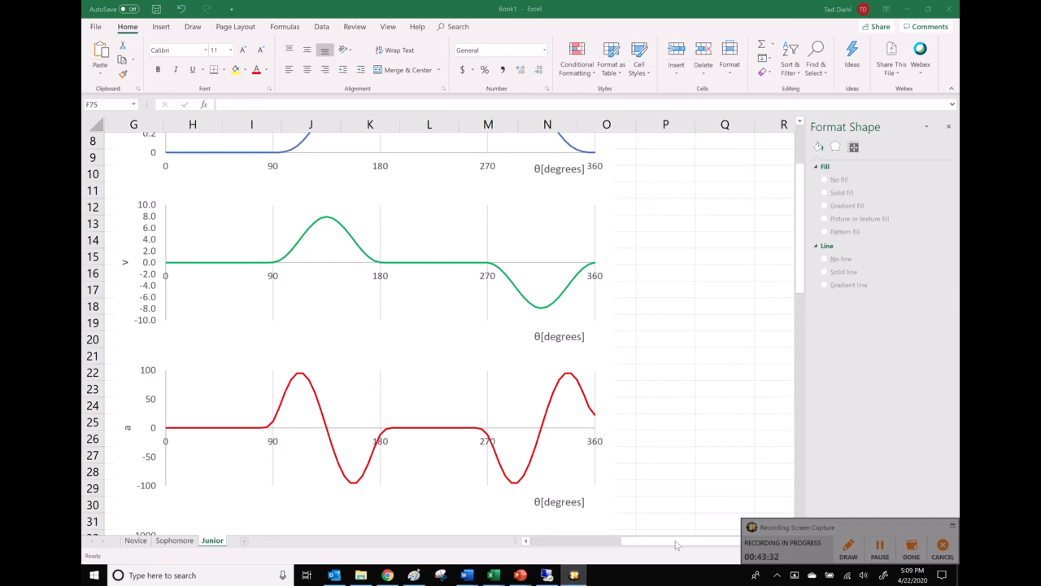